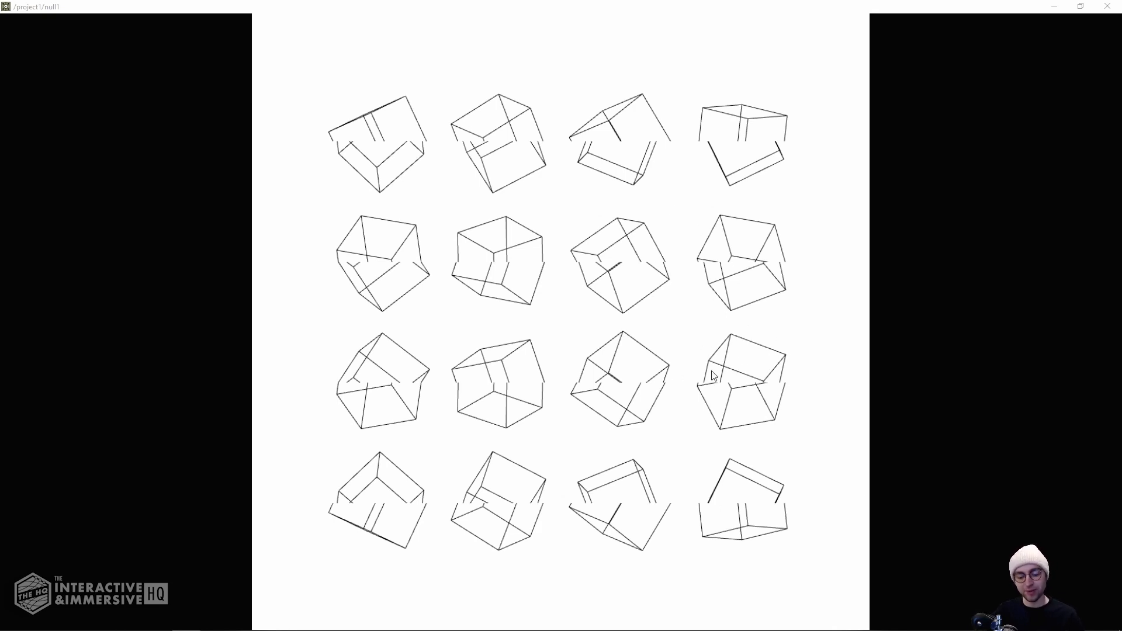
Switch to the browser and examine Manfred Mohr's clipped-cube works on the artist's website
key(super+Tab)
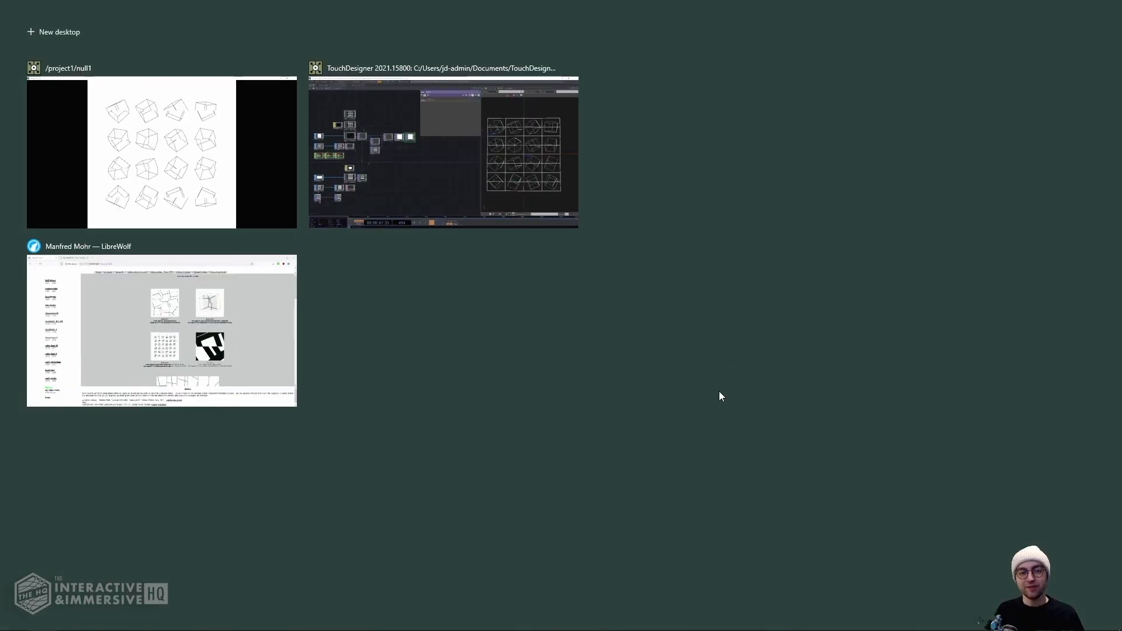
click(190, 350)
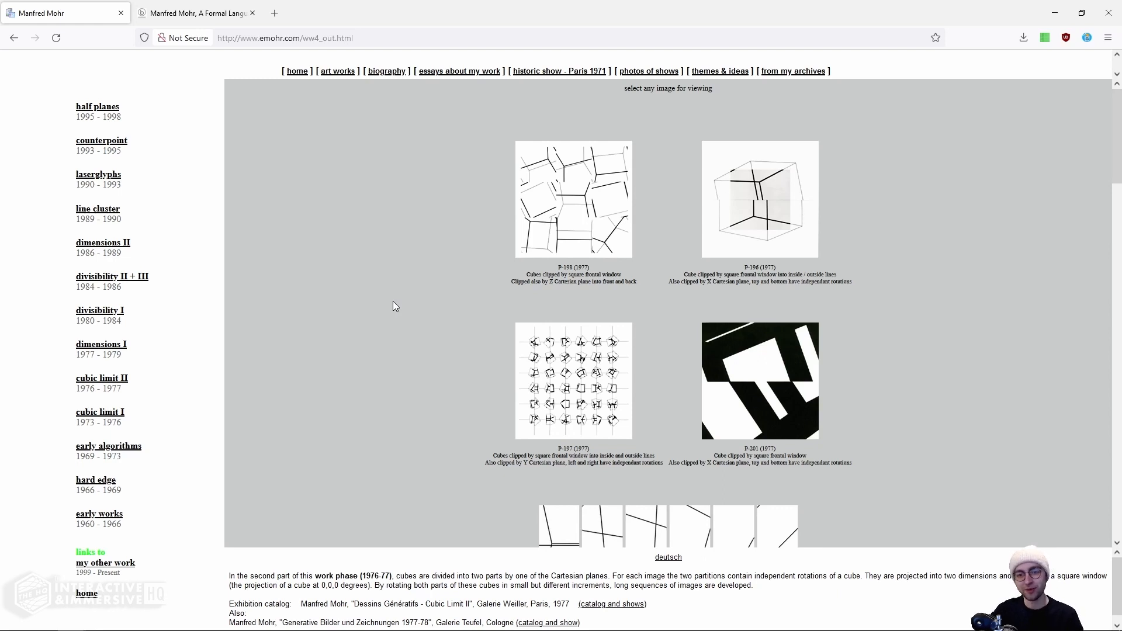
scroll(395, 306, down, 5)
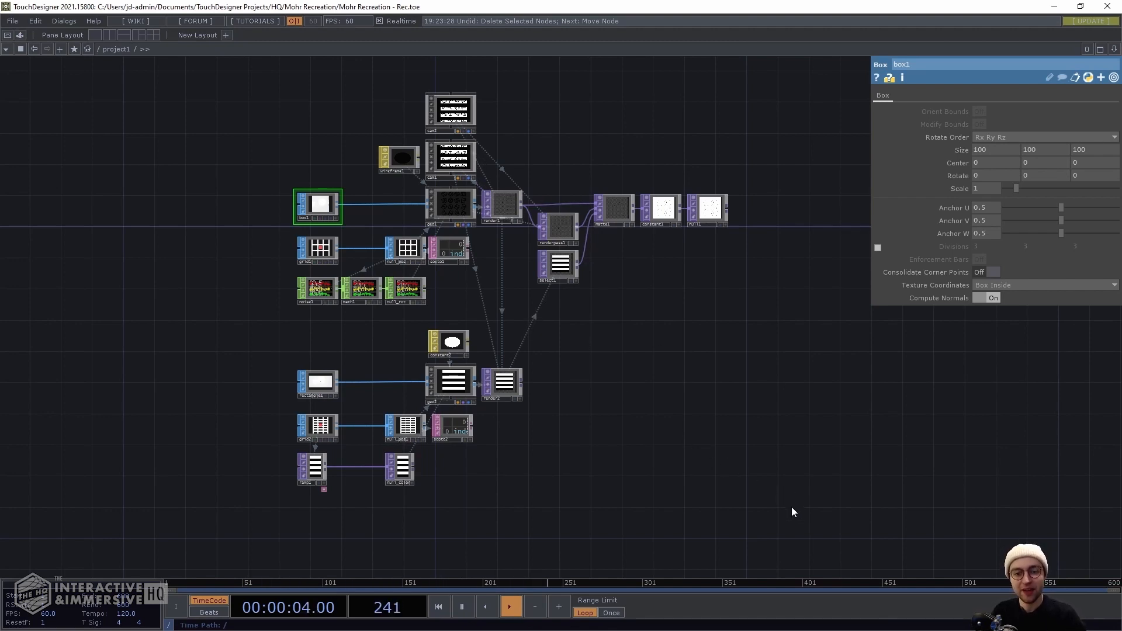
Delete all operators from the project1 network in TouchDesigner and place a new Box SOP
drag(791, 508, 277, 91)
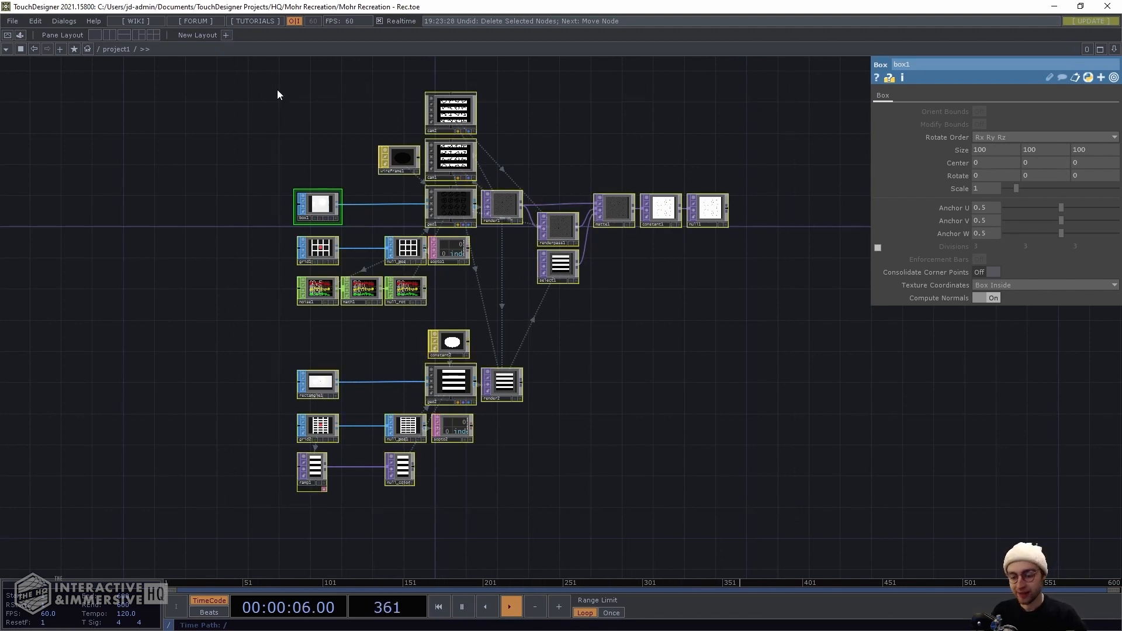
key(Delete)
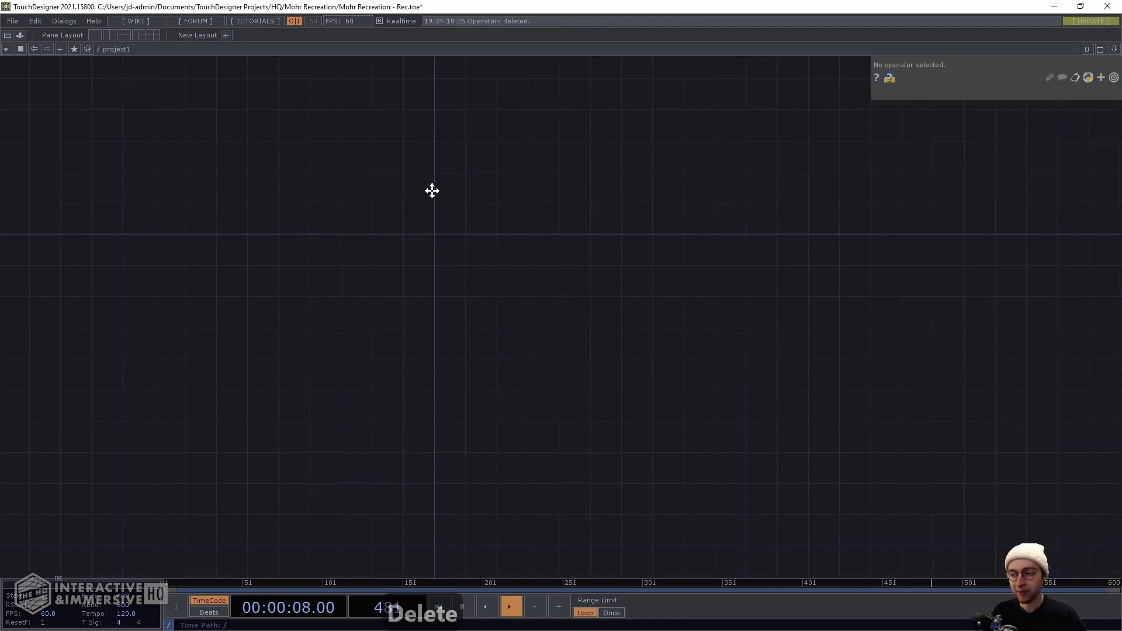
key(Tab)
text(box)
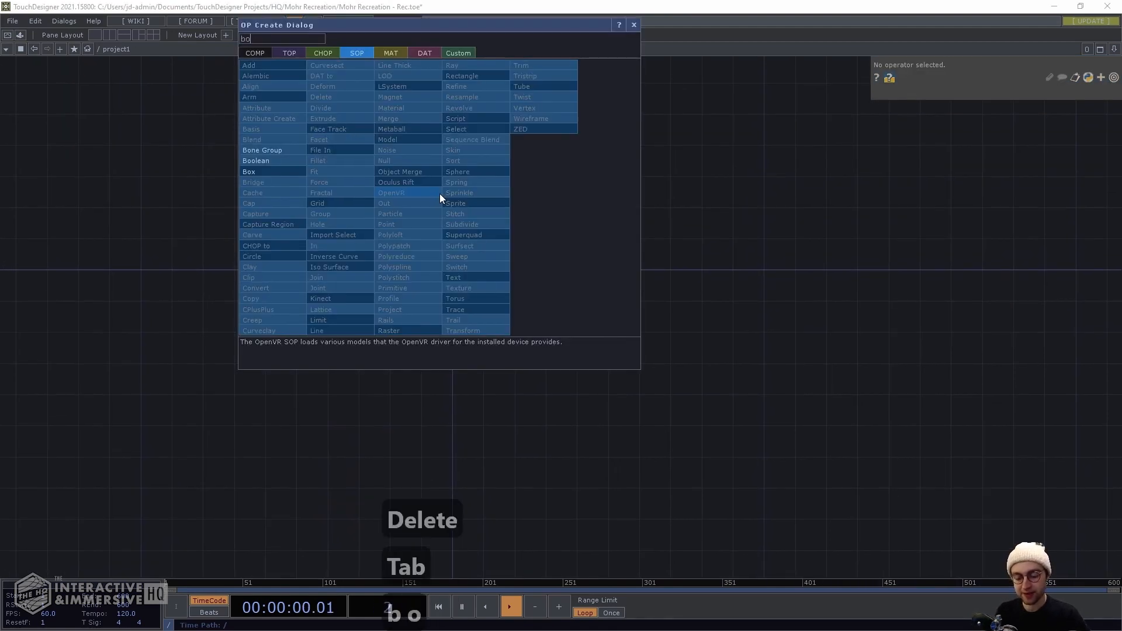
key(Return)
click(440, 195)
drag(440, 195, 485, 373)
Set the box's size to 100 on all three axes
scroll(489, 300, up, 8)
scroll(481, 338, down, 2)
drag(431, 226, 421, 223)
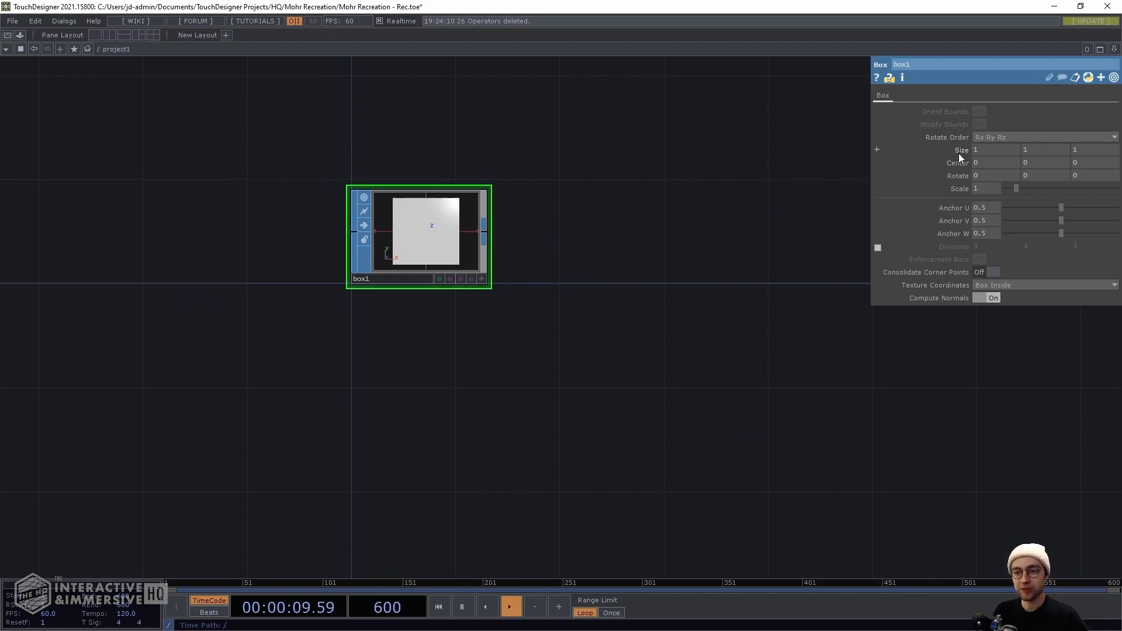
mouse_move(961, 149)
middle_down()
mouse_move(961, 127)
mouse_move(966, 153)
middle_up()
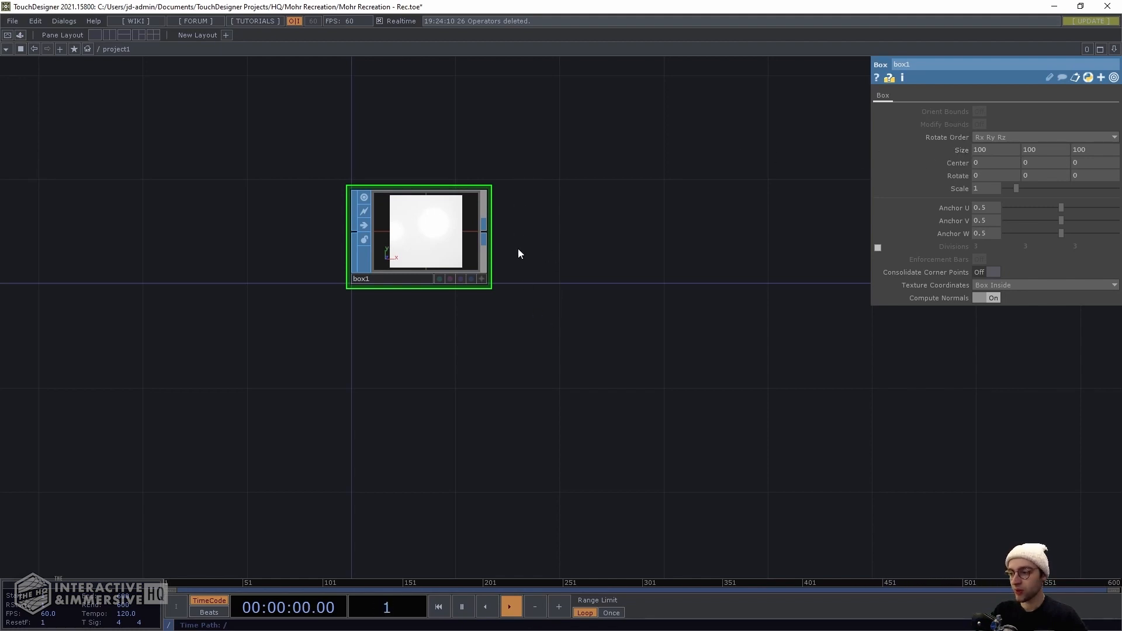
Add a Geometry COMP fed by the box's output and line it up to the right of the box
right_click(487, 234)
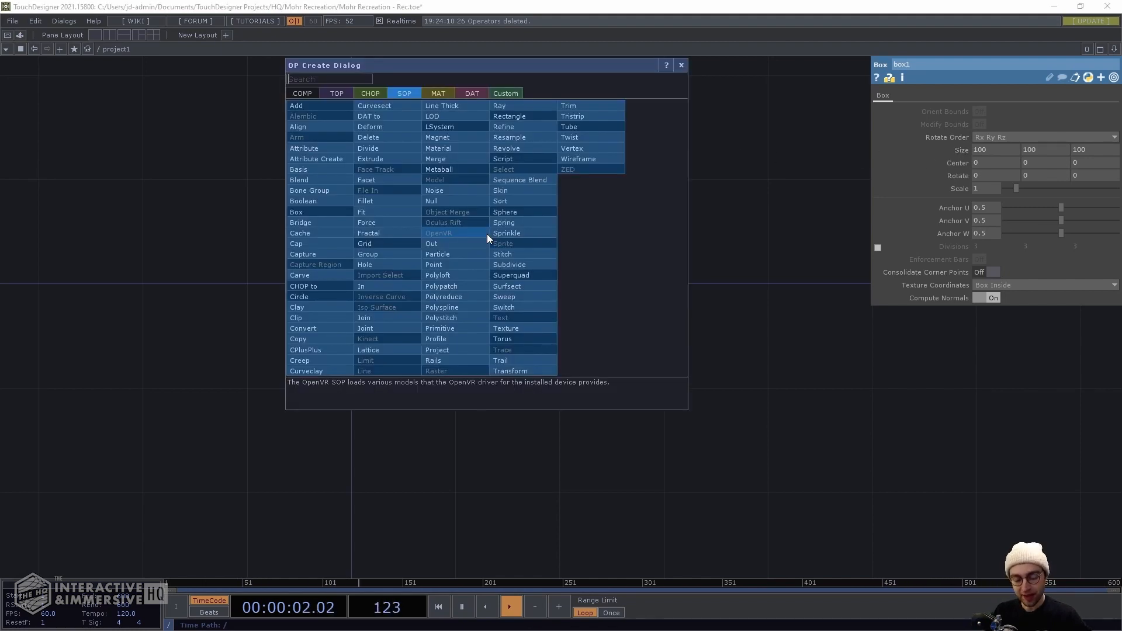
key(shift+Tab)
key(shift+Tab)
key(shift+Tab)
text(geo)
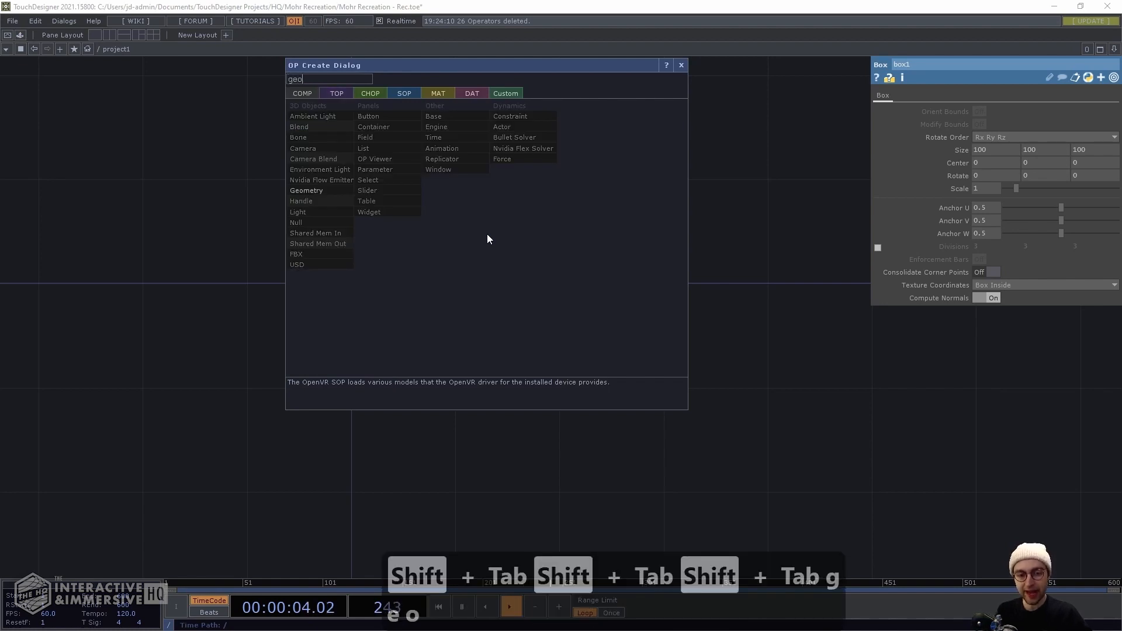
click(318, 189)
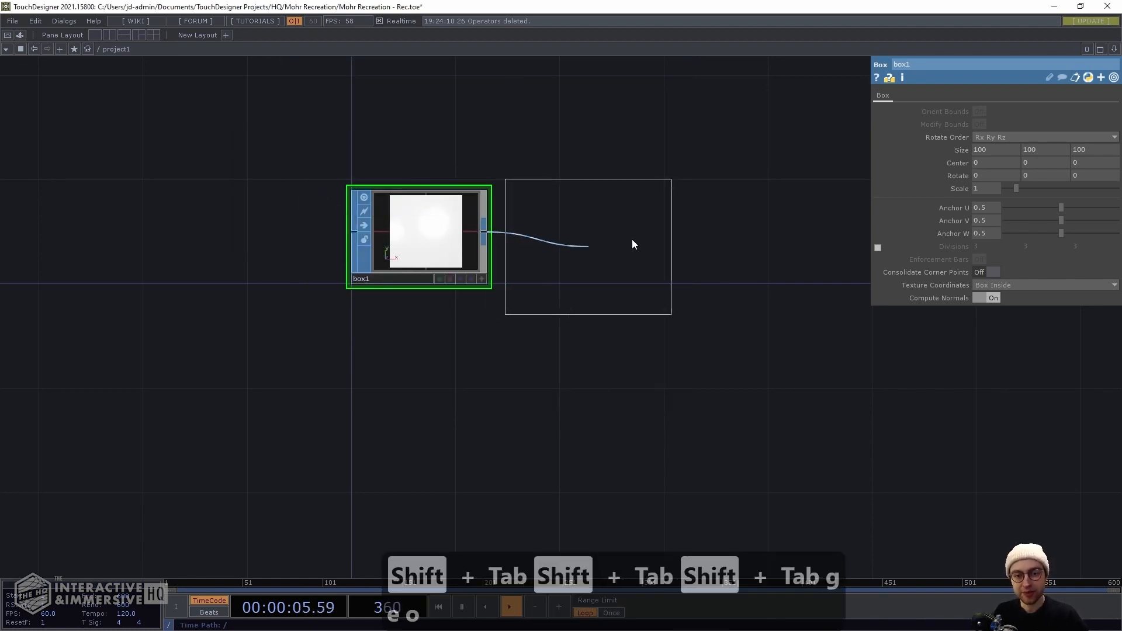
click(683, 225)
scroll(681, 372, down, 1)
scroll(614, 374, down, 3)
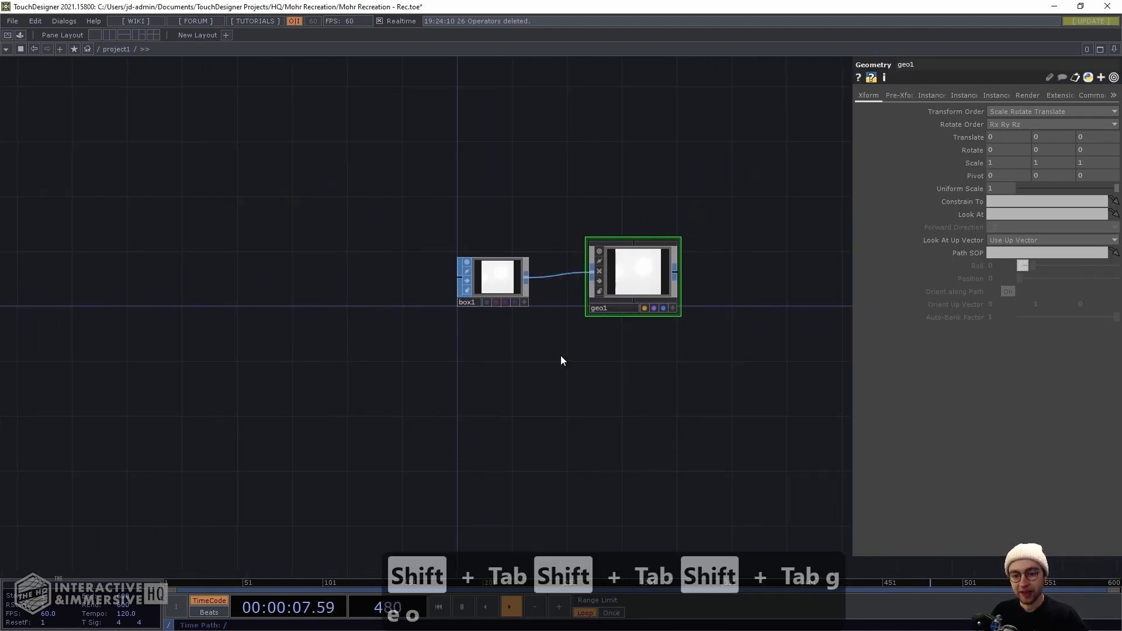
drag(608, 273, 663, 278)
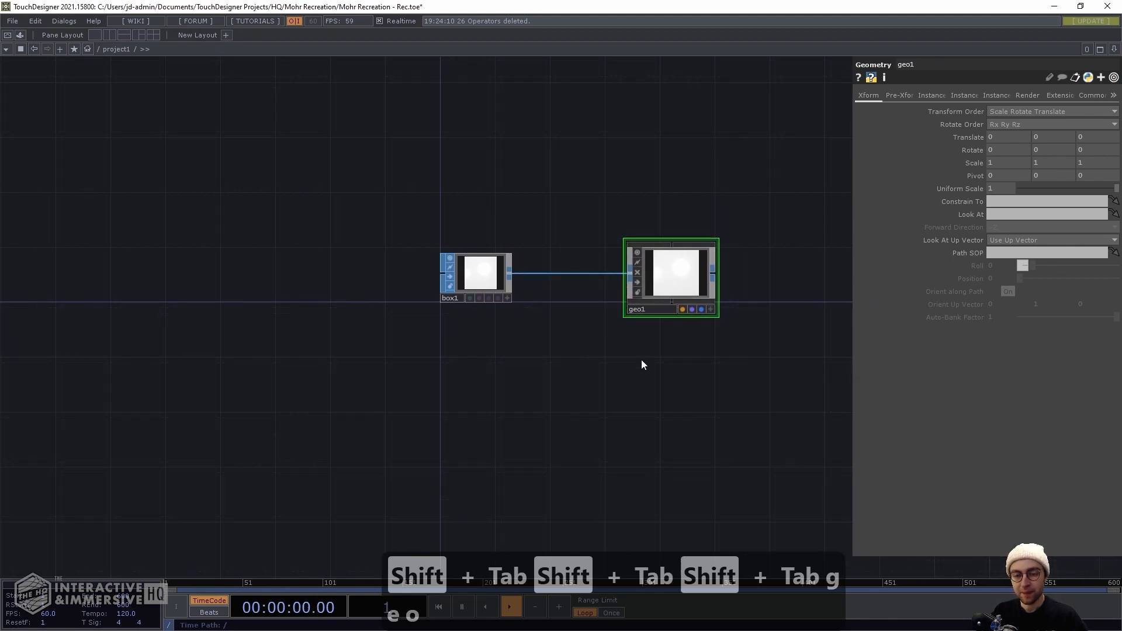
Turn on instancing for the Geometry COMP
drag(641, 360, 555, 338)
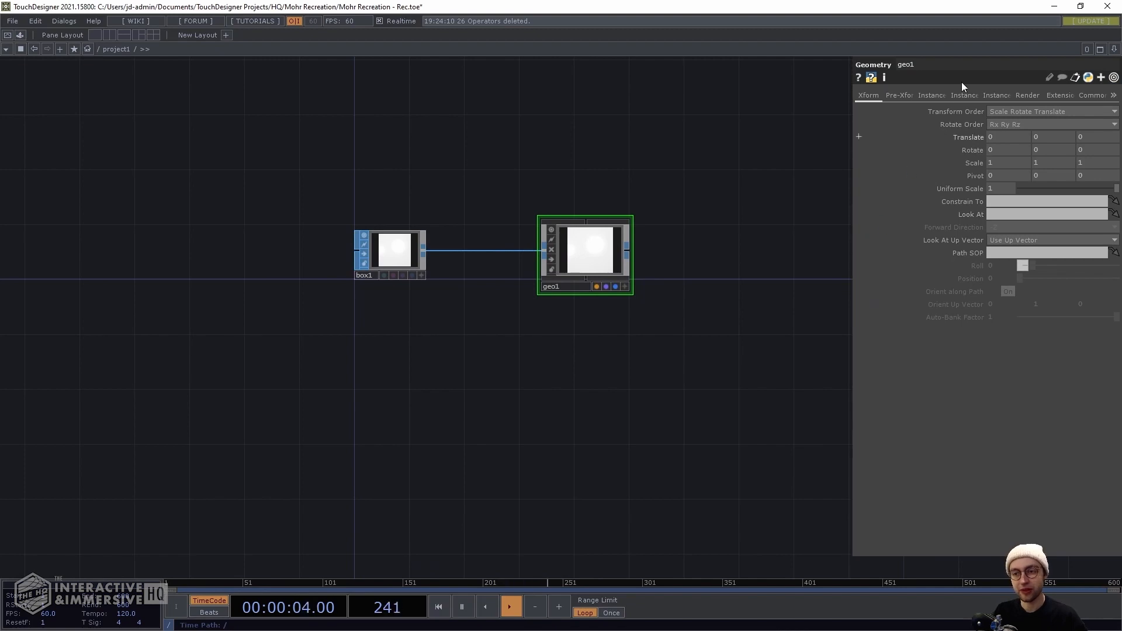
click(935, 94)
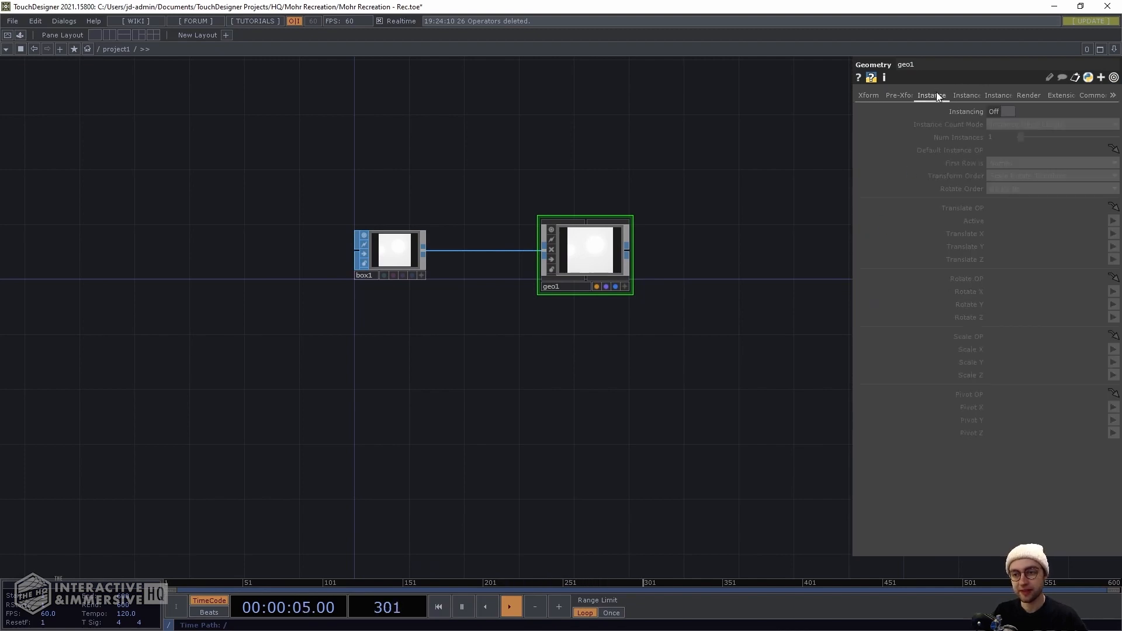
click(1007, 111)
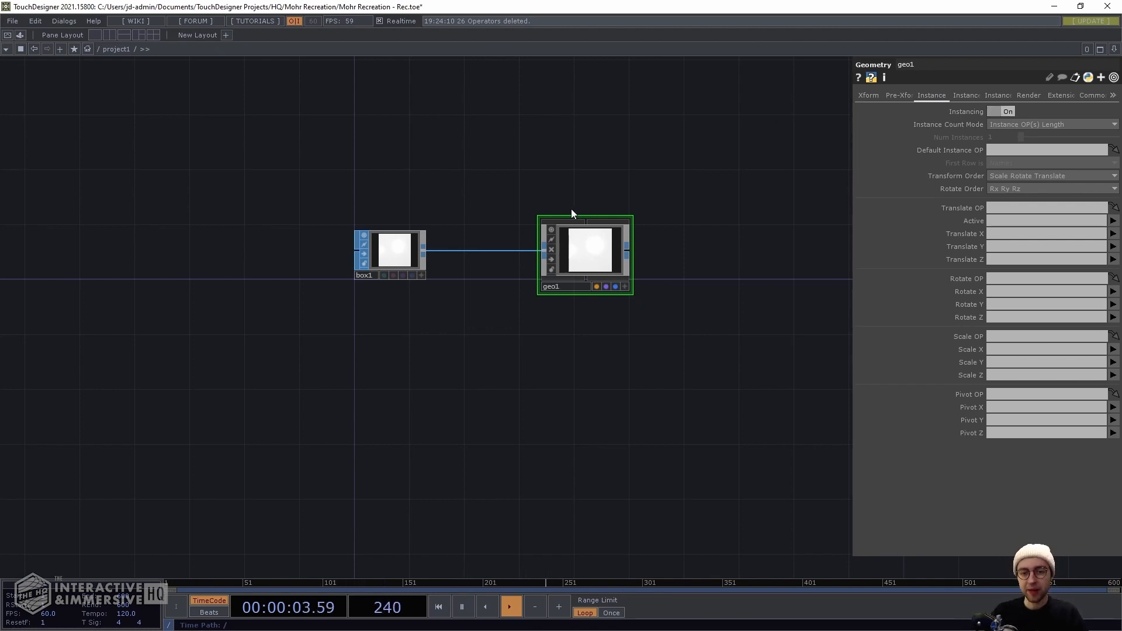
Add a Camera COMP and align it directly above the Geometry COMP
key(Tab)
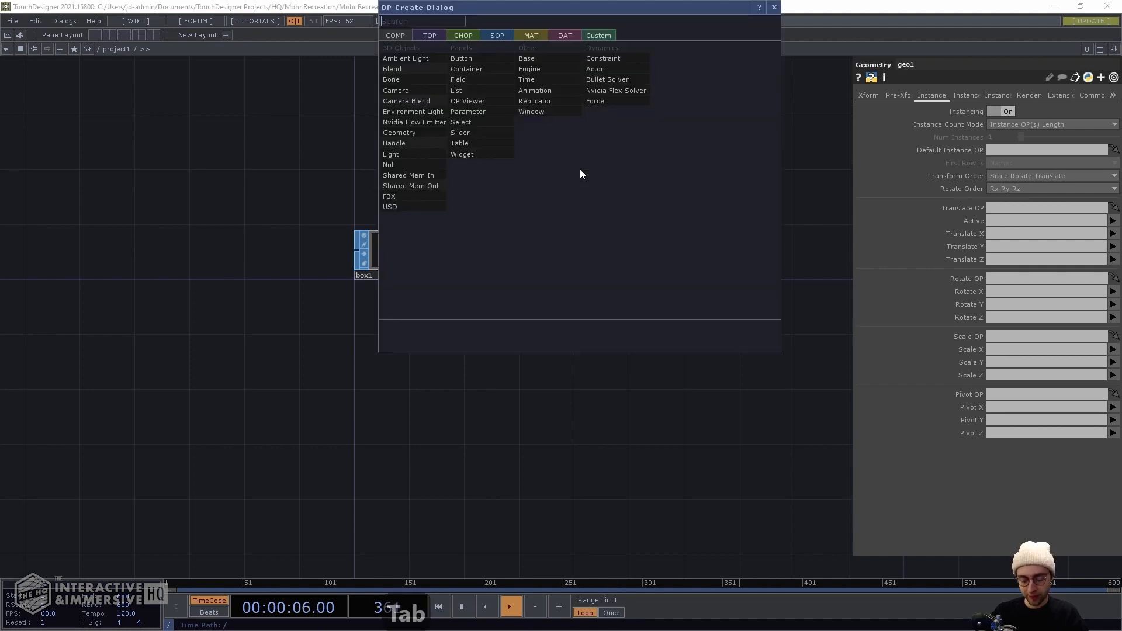
text(camera)
key(Return)
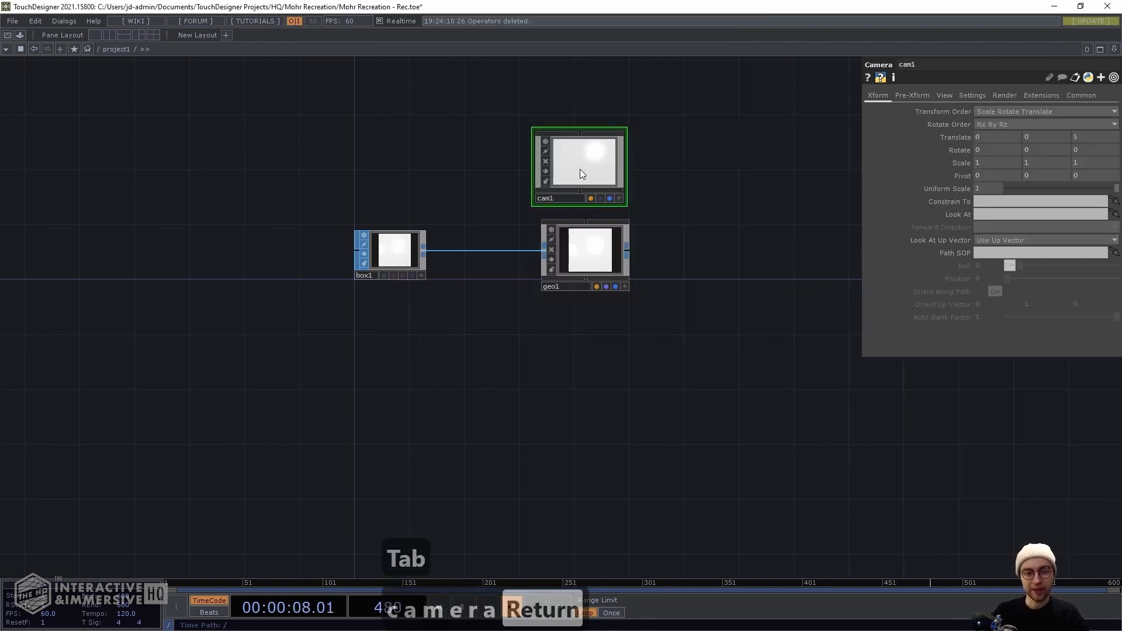
drag(580, 170, 587, 179)
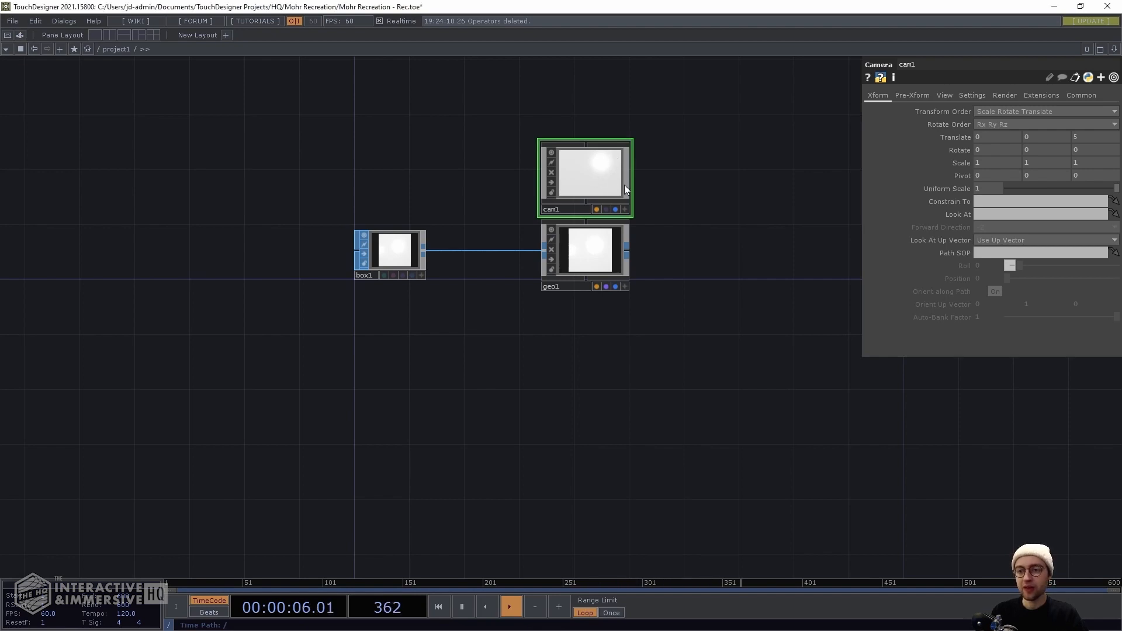
Set the camera's projection to Orthographic and expand its Ortho Width parameter to show the expression field
click(942, 94)
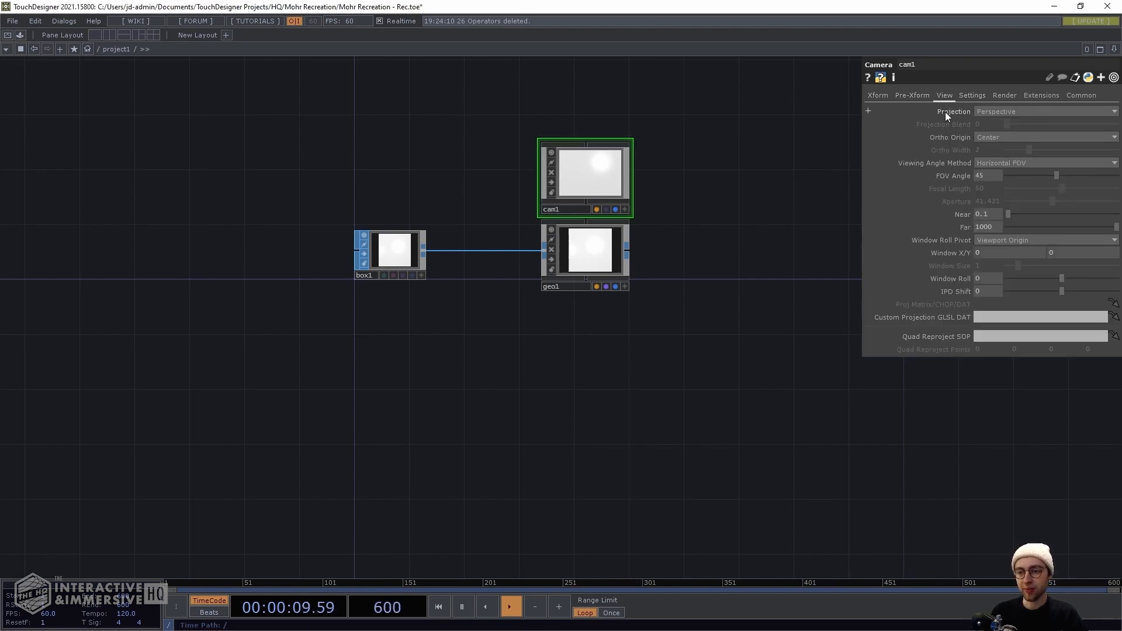
click(1001, 109)
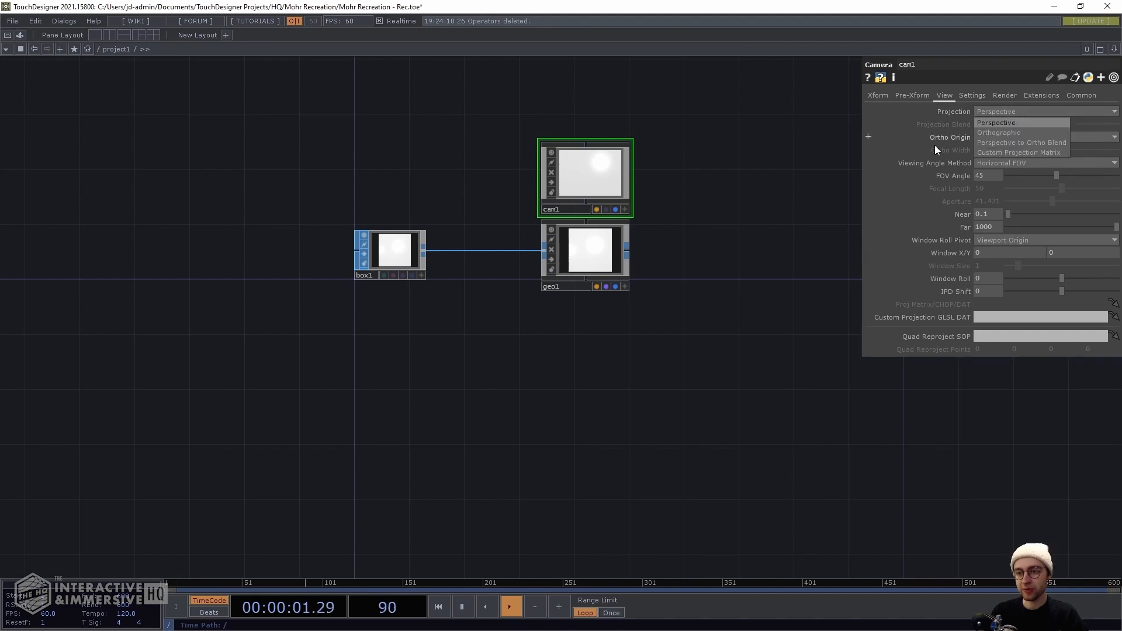
click(1004, 133)
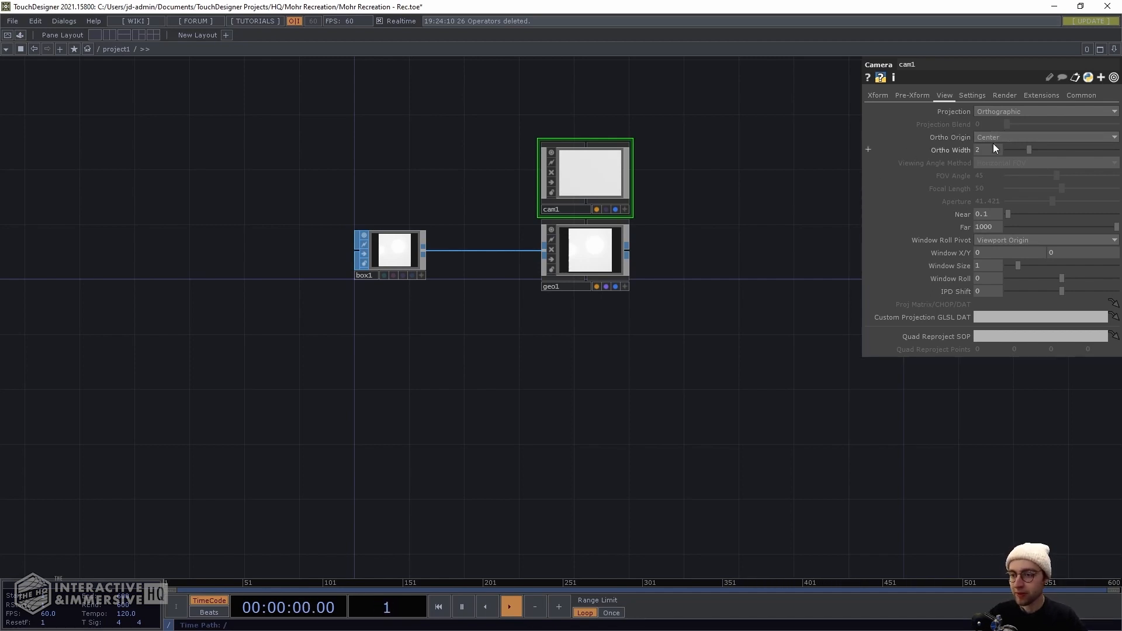
click(952, 150)
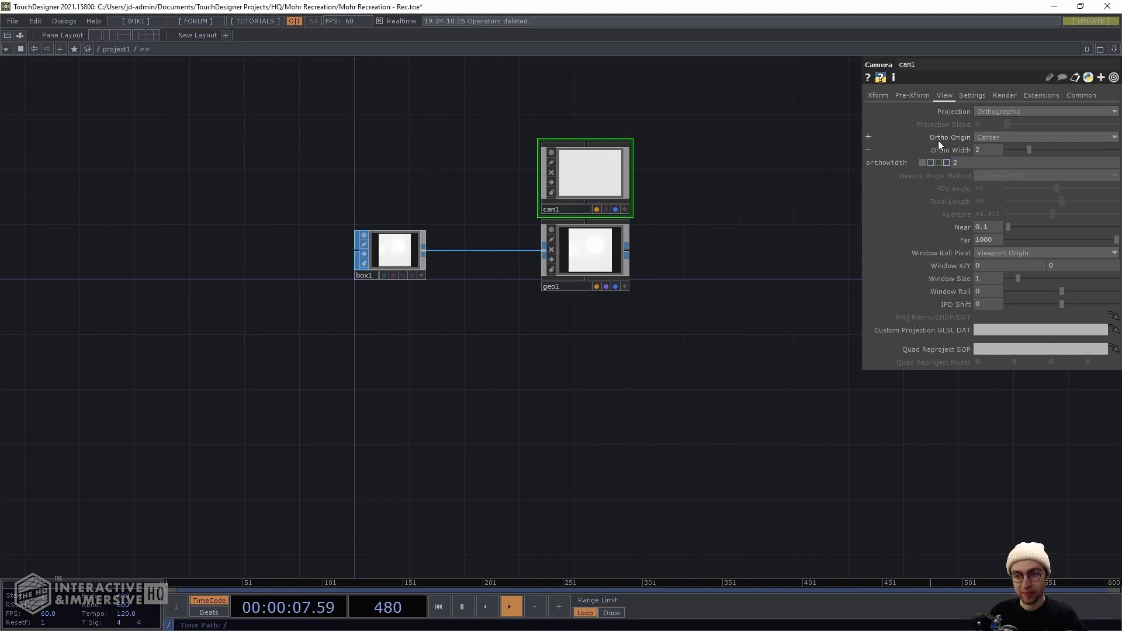
Set the camera's Z translation to 100 and return to its view parameters
click(873, 95)
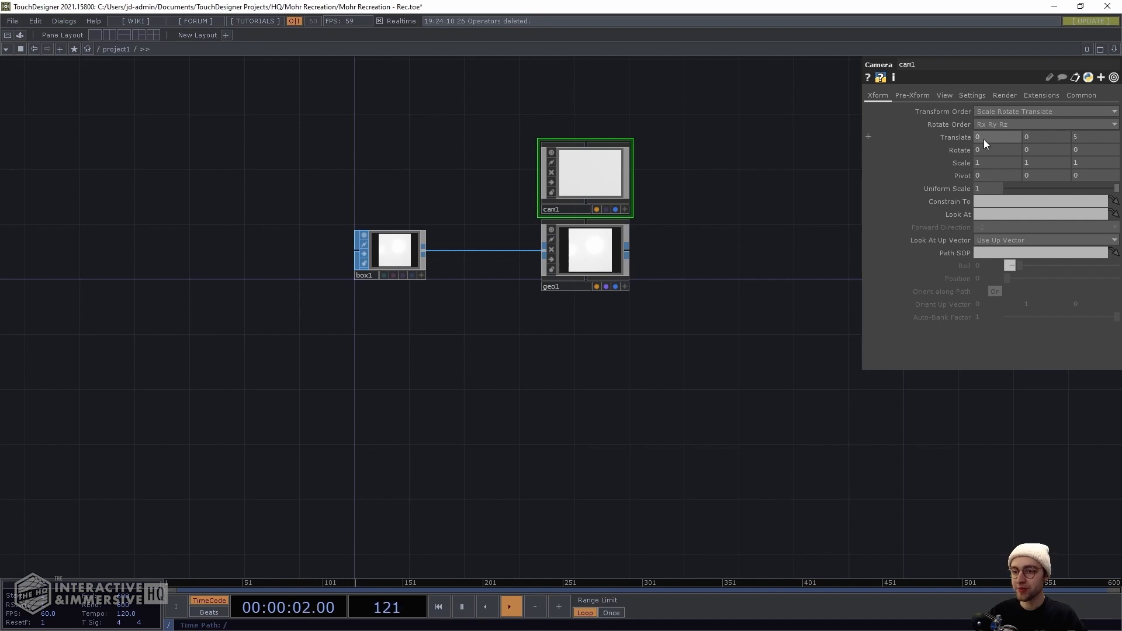
click(1088, 136)
text(100)
key(Return)
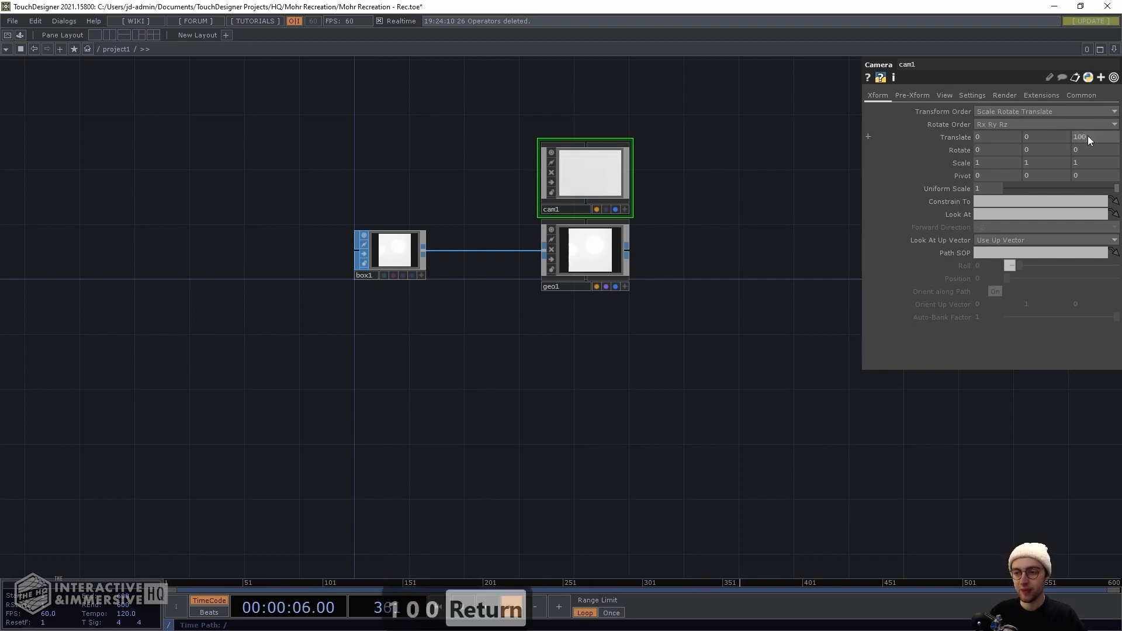
click(945, 93)
Add a Render TOP and place it to the right of the Geometry COMP
double_click(673, 246)
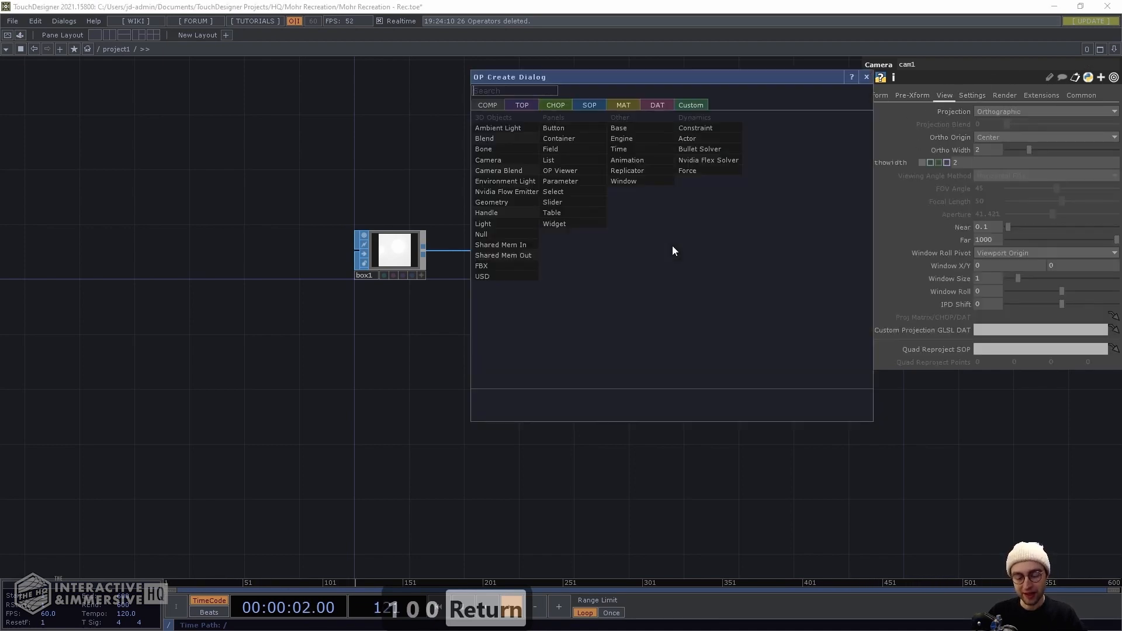
key(shift+Tab)
key(Tab)
key(Tab)
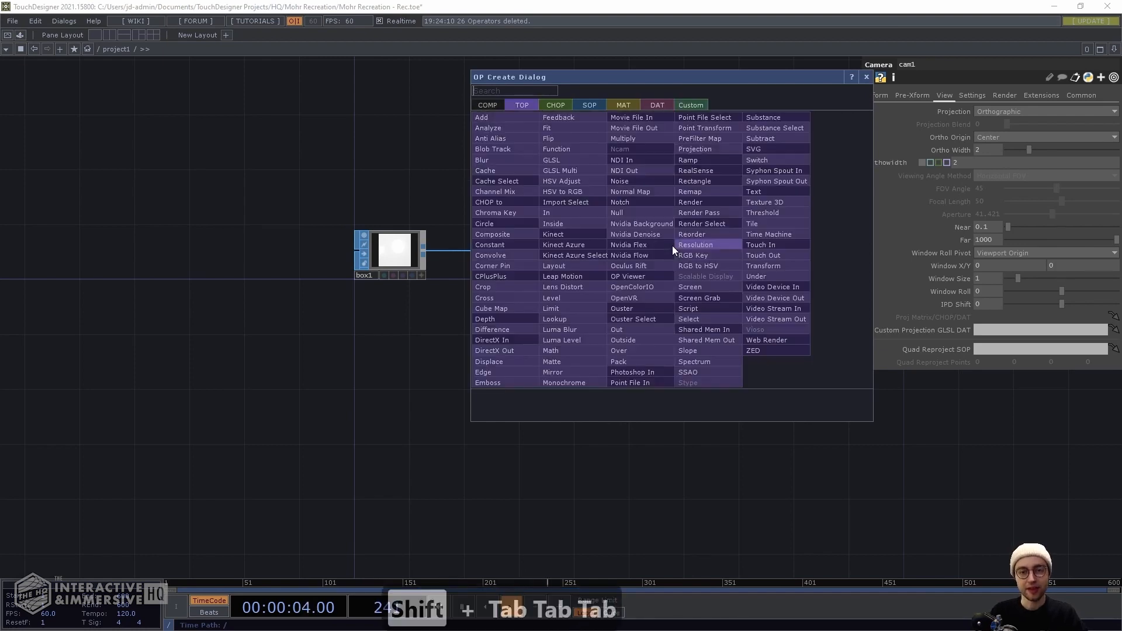
text(render)
key(Return)
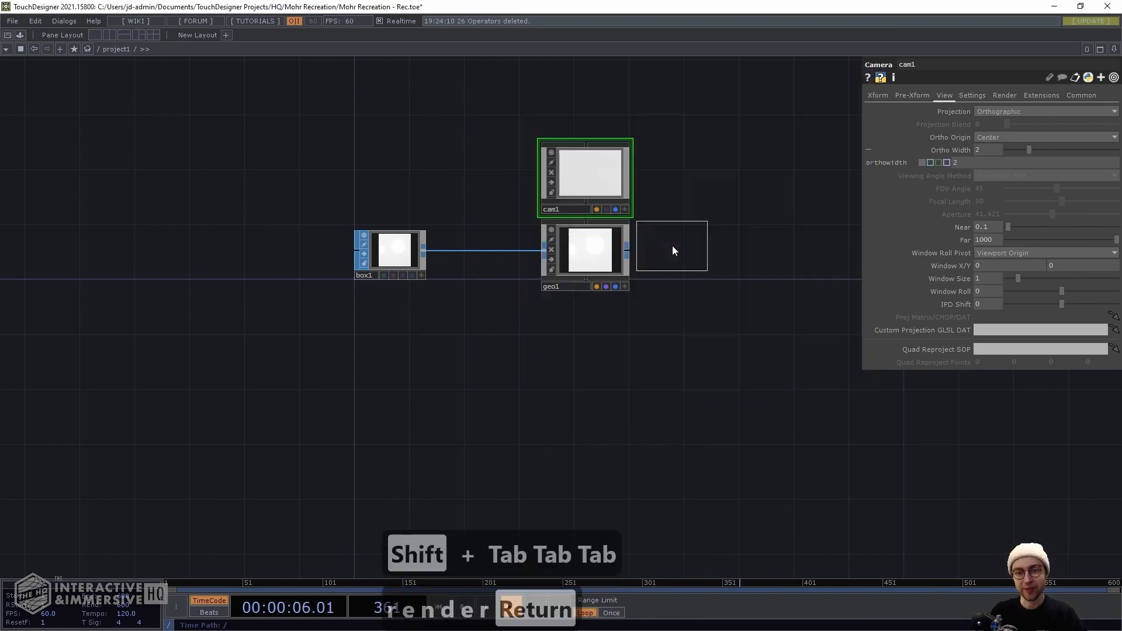
click(672, 250)
drag(673, 250, 699, 253)
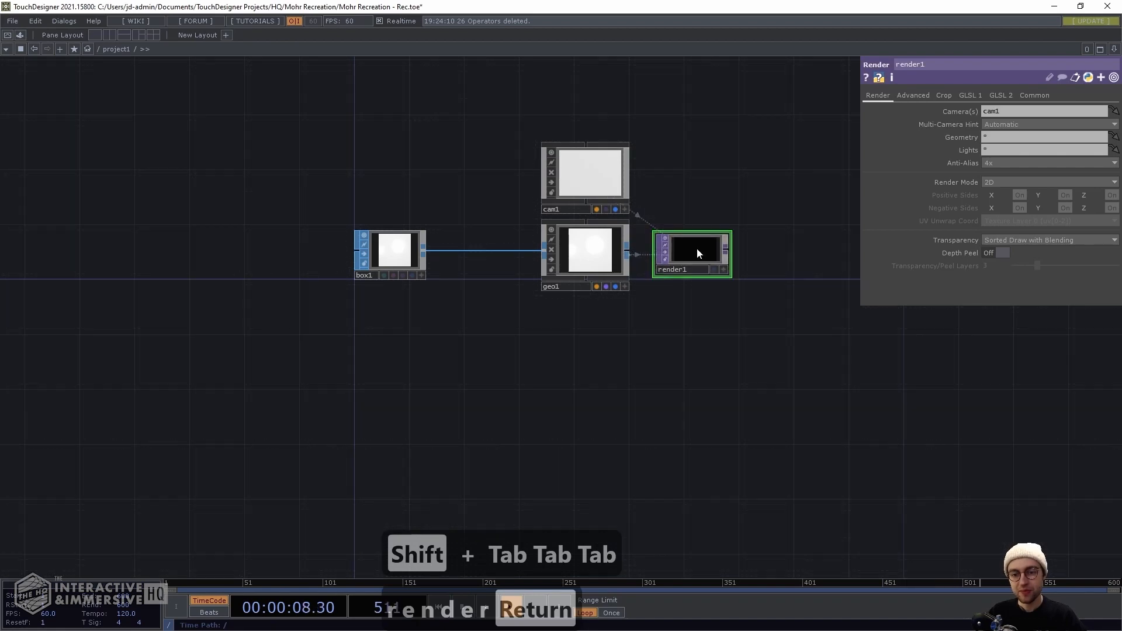
Set the camera's Ortho Width to the expression op('render1').par.resolutionw
click(584, 166)
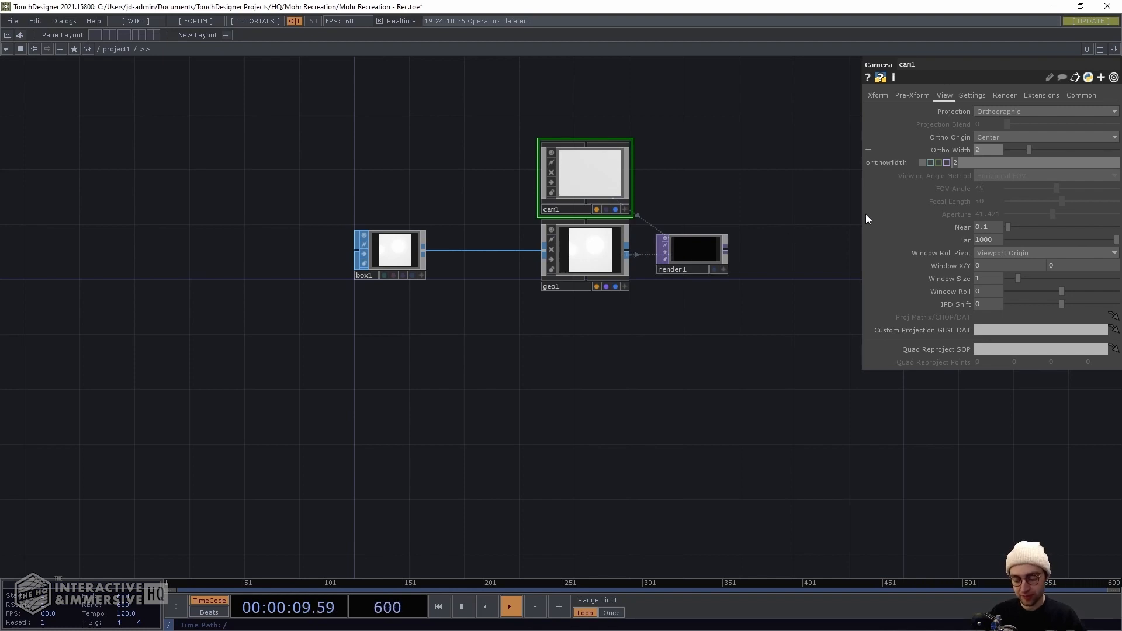
text(op()
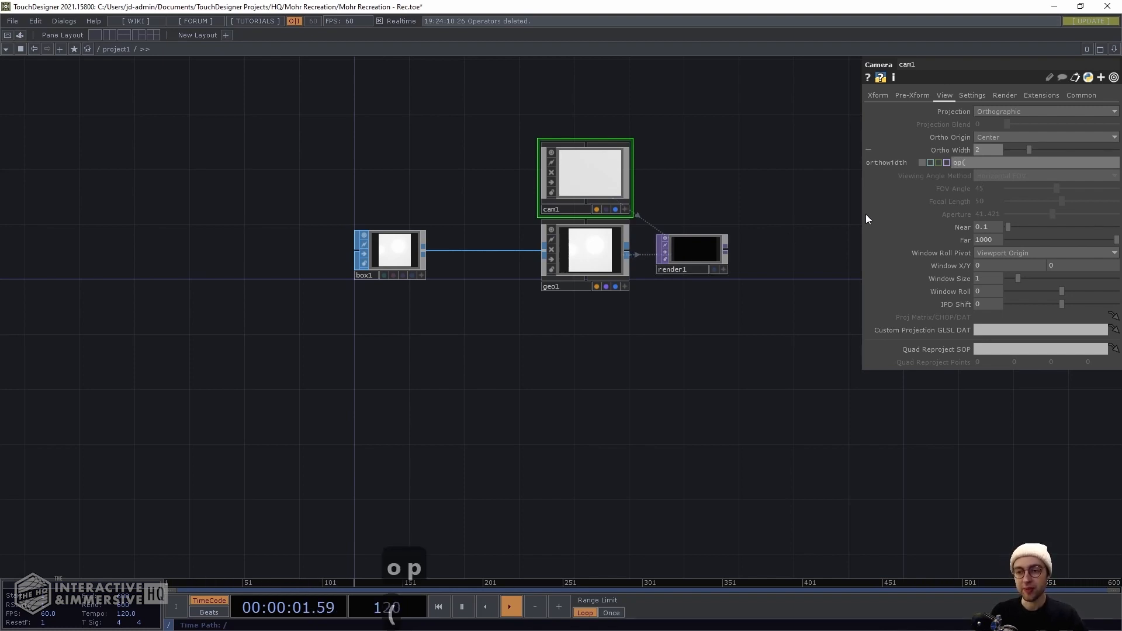
text())
key(Down)
key(Left)
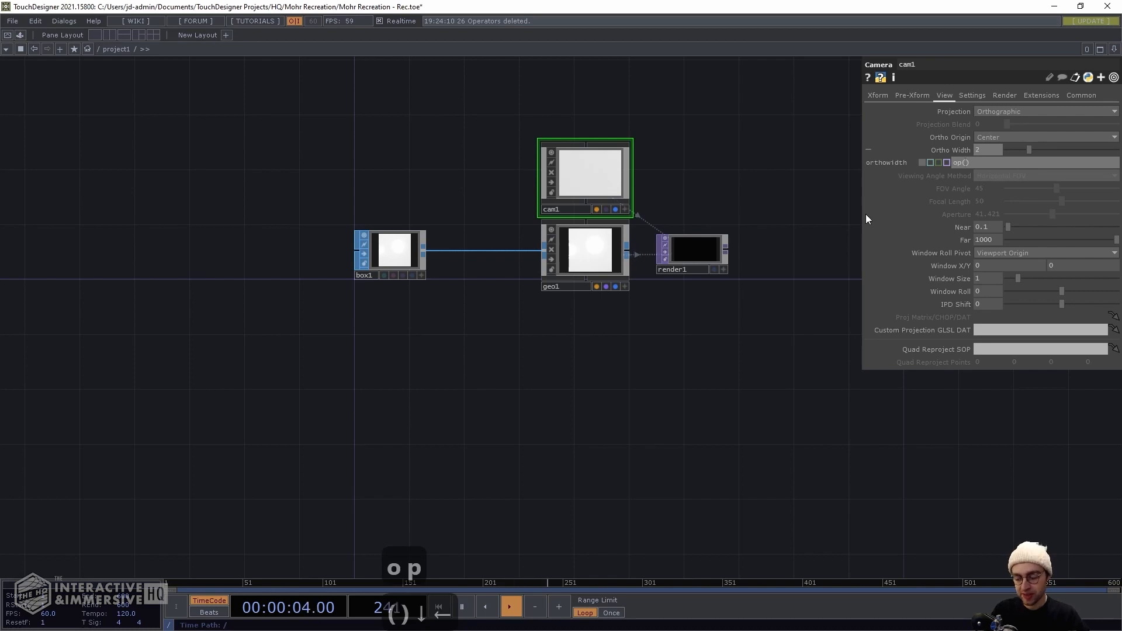
text('')
key(Left)
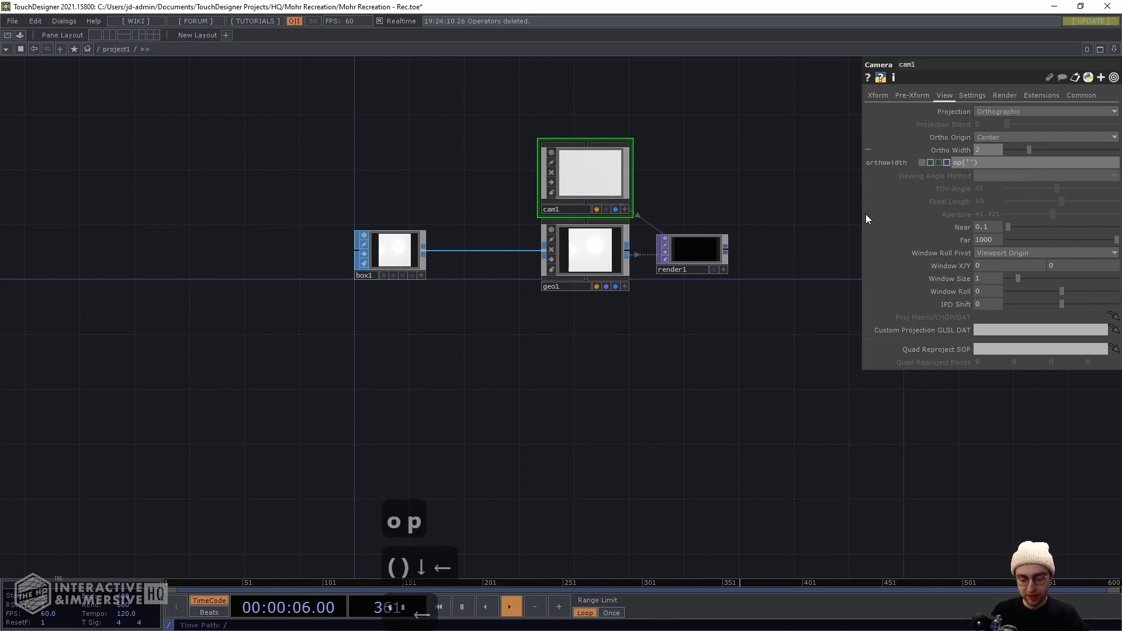
text(render1)
key(End)
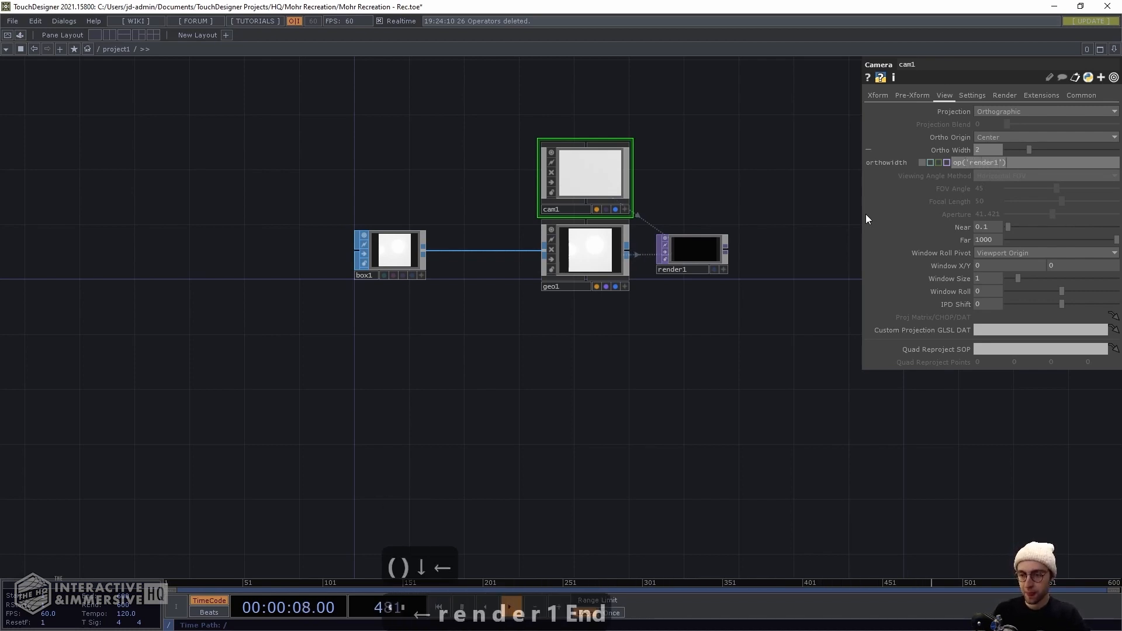
text(.par)
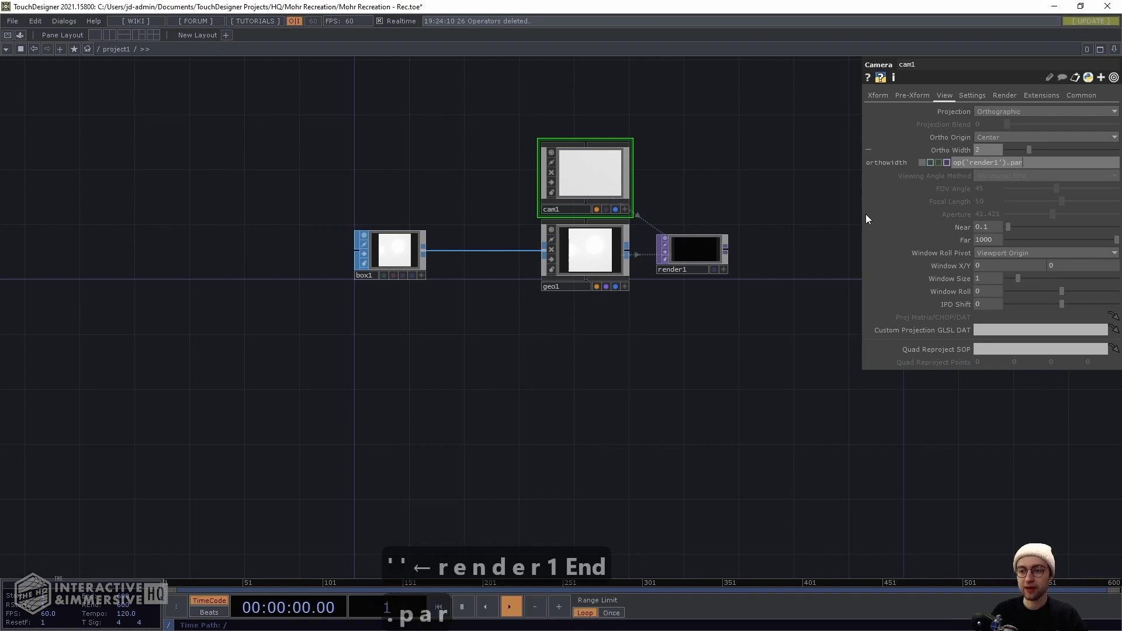
text(.resolutionw)
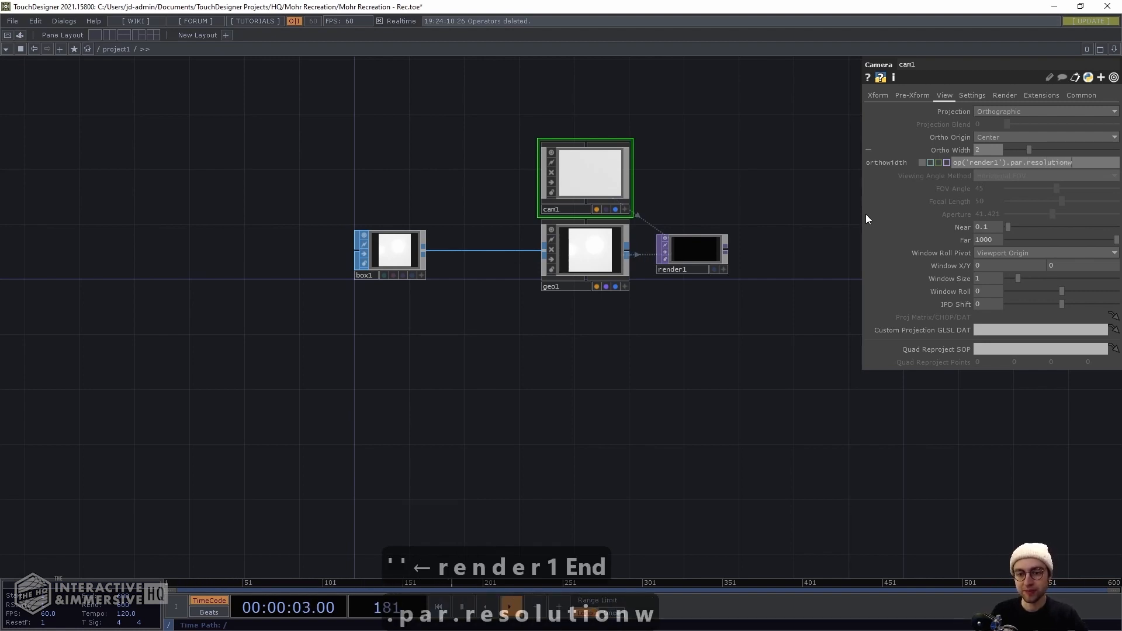
key(Return)
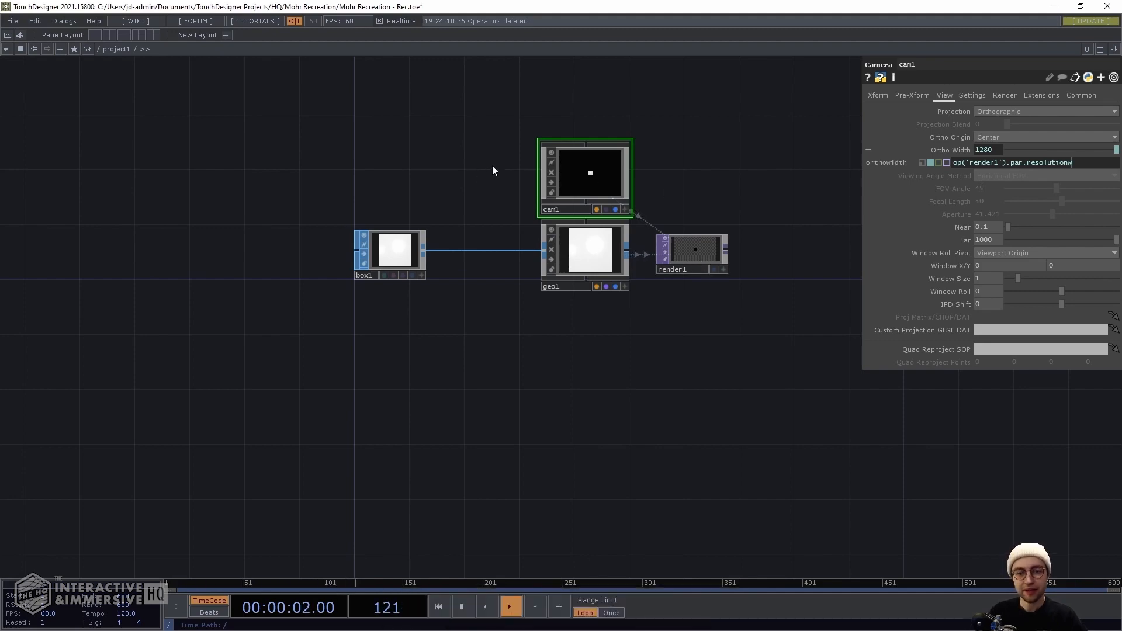
Add a Wireframe MAT and place it beside the Camera COMP, above the link between the box and the Geometry COMP
key(Tab)
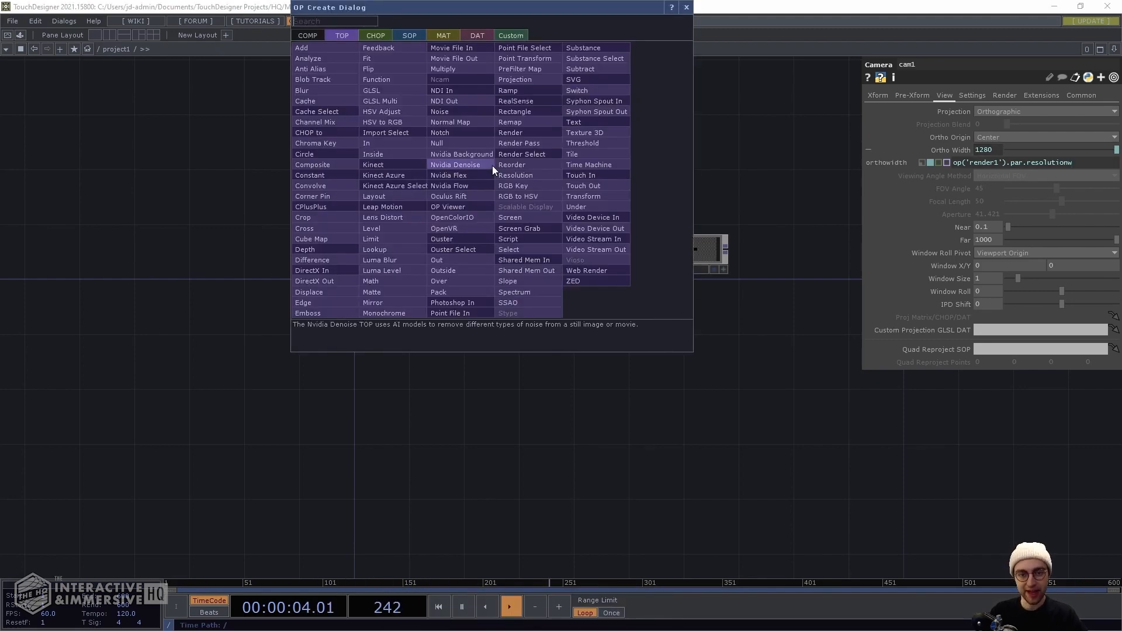
key(Tab)
key(Tab)
key(Tab)
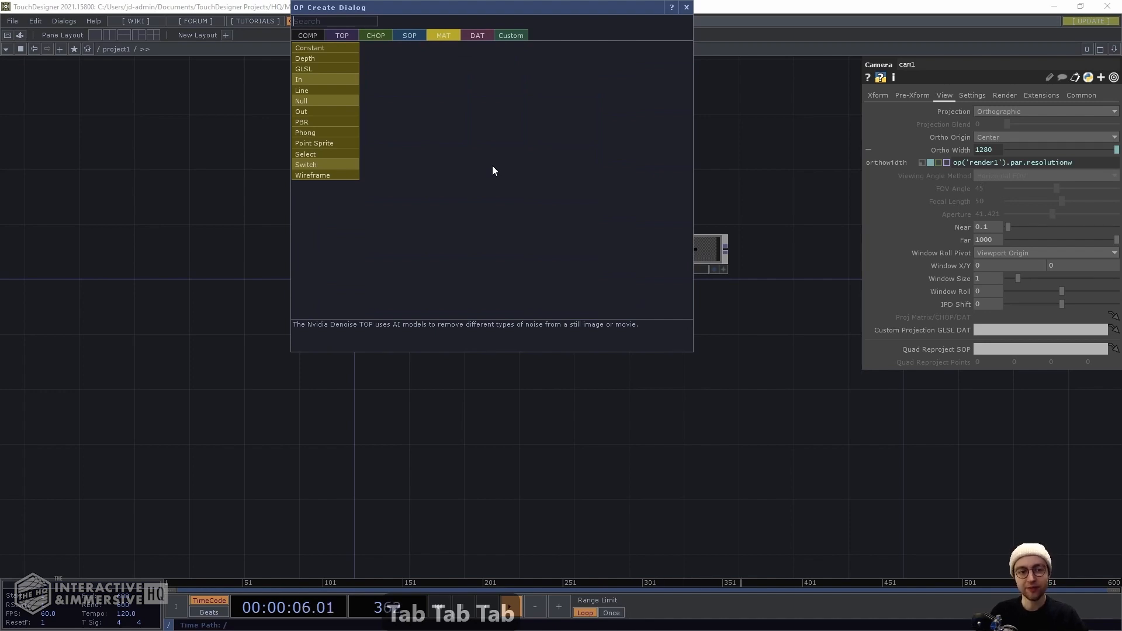
text(wire)
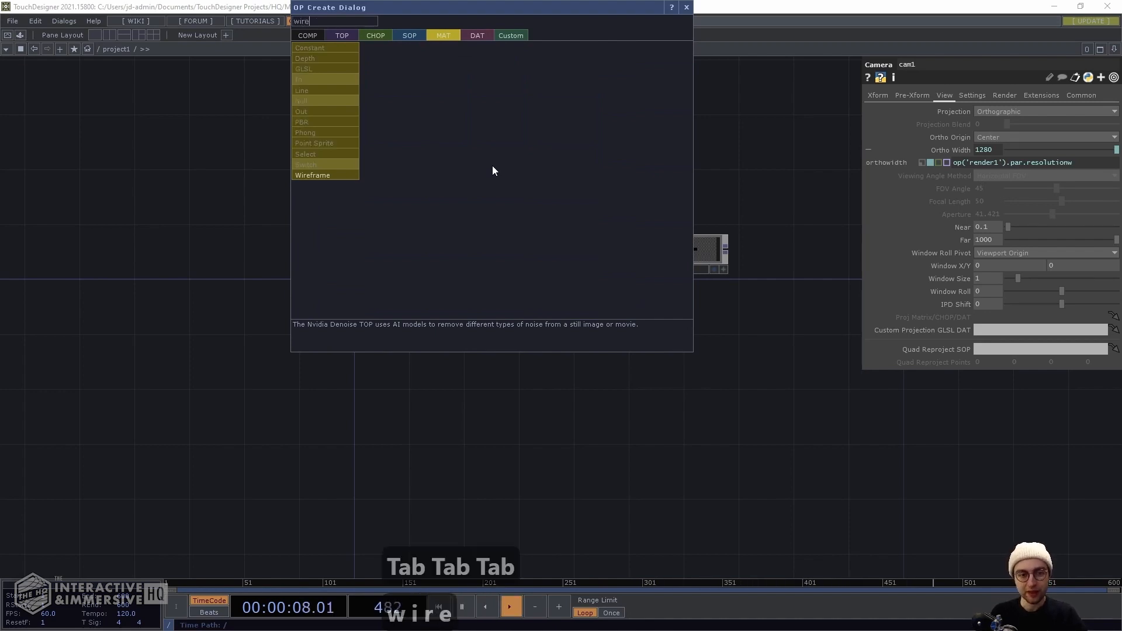
text(frame)
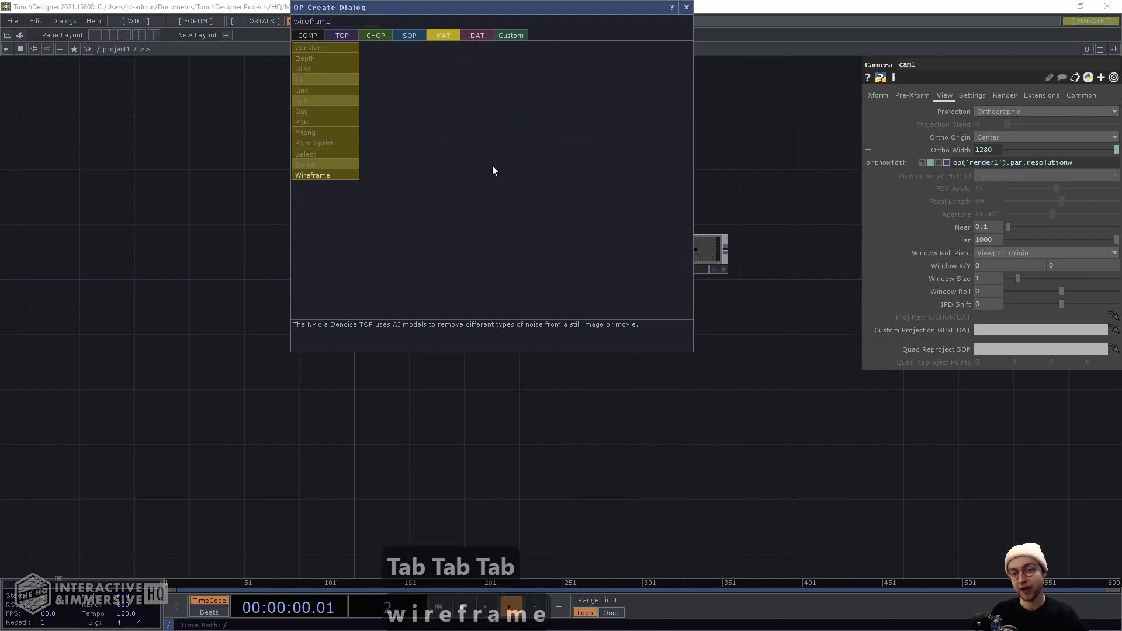
key(Return)
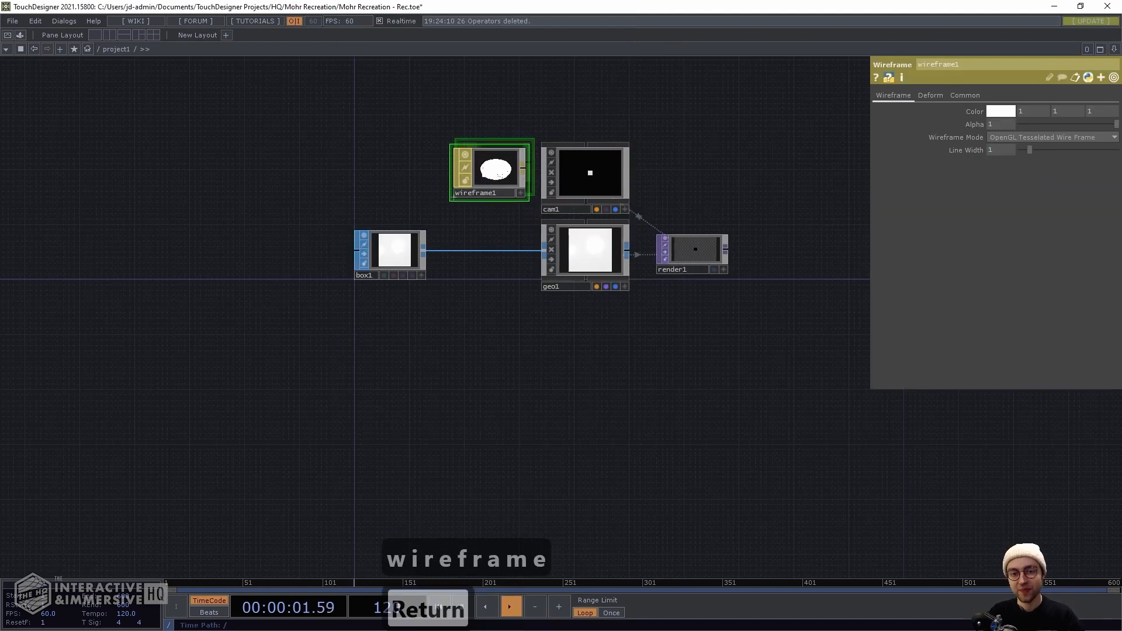
click(492, 178)
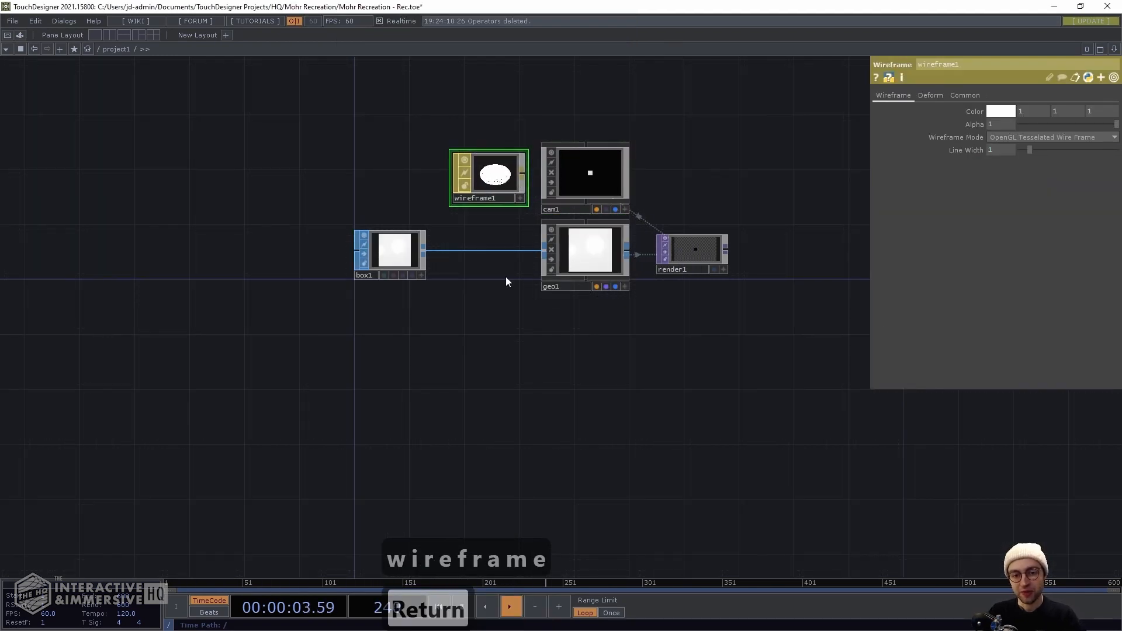
Assign the Wireframe MAT as the Geometry COMP's material and set the wireframe color to black (0, 0, 0)
drag(500, 173, 590, 244)
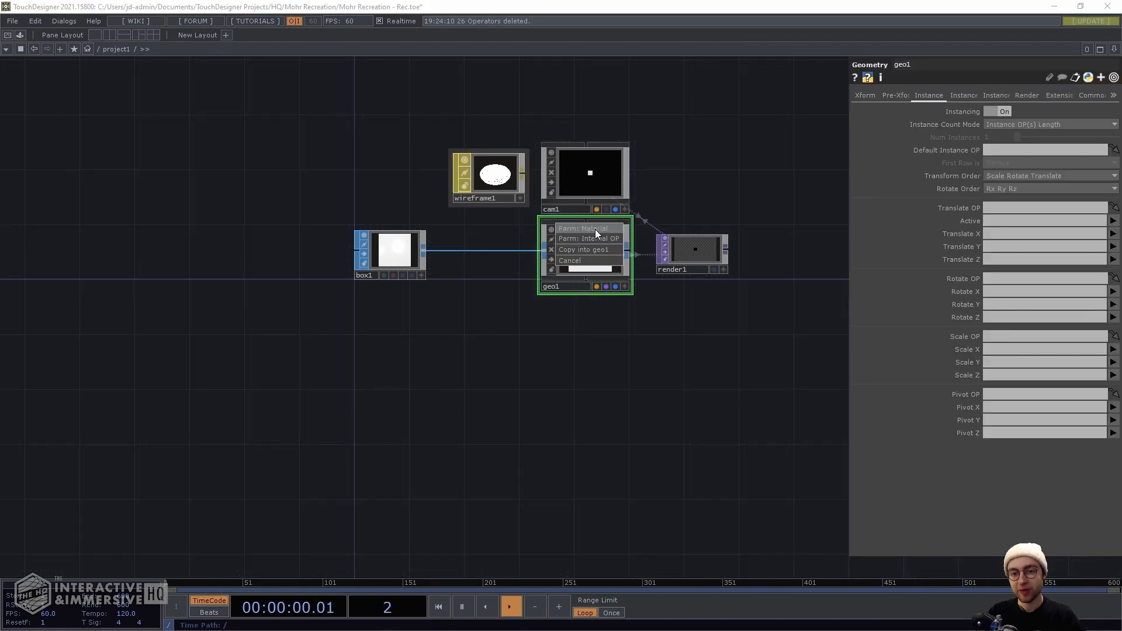
click(595, 229)
click(490, 173)
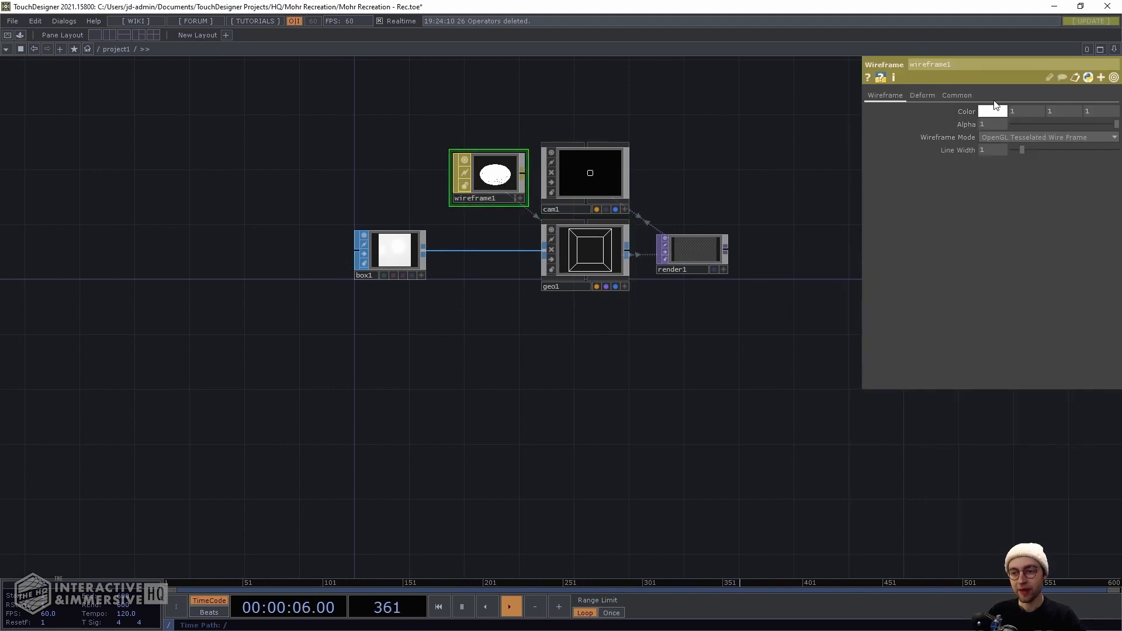
middle_click(968, 110)
mouse_move(967, 101)
middle_down()
mouse_move(930, 103)
mouse_move(969, 109)
middle_up()
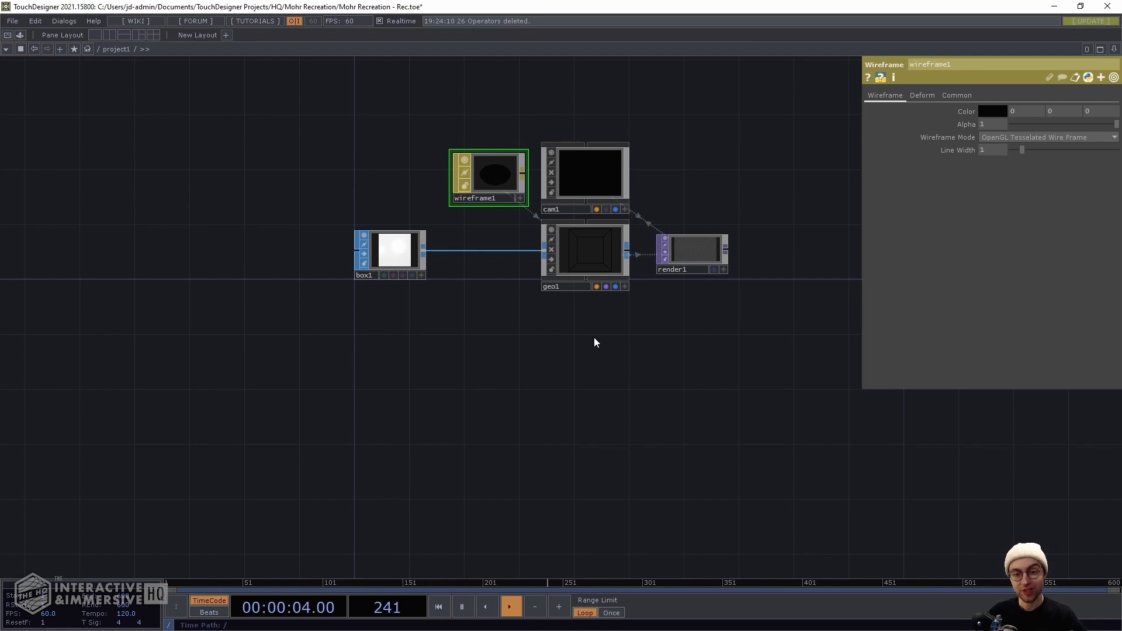
Examine the Render TOP's output in a separate viewer window and up close in the network to check the black wireframe box
right_click(703, 247)
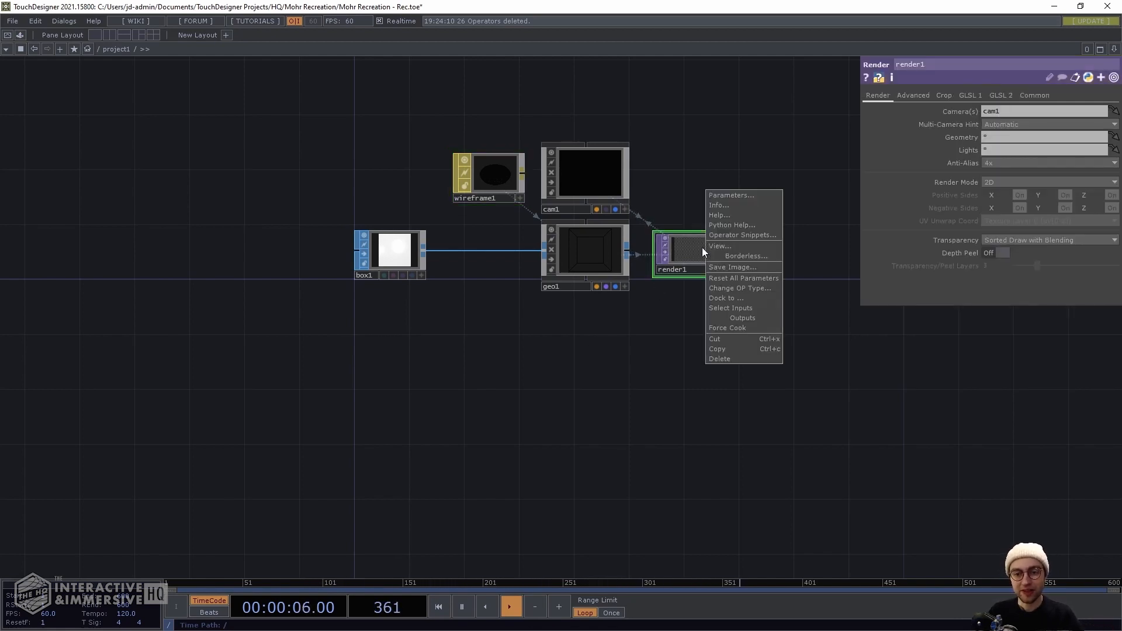
right_click(705, 252)
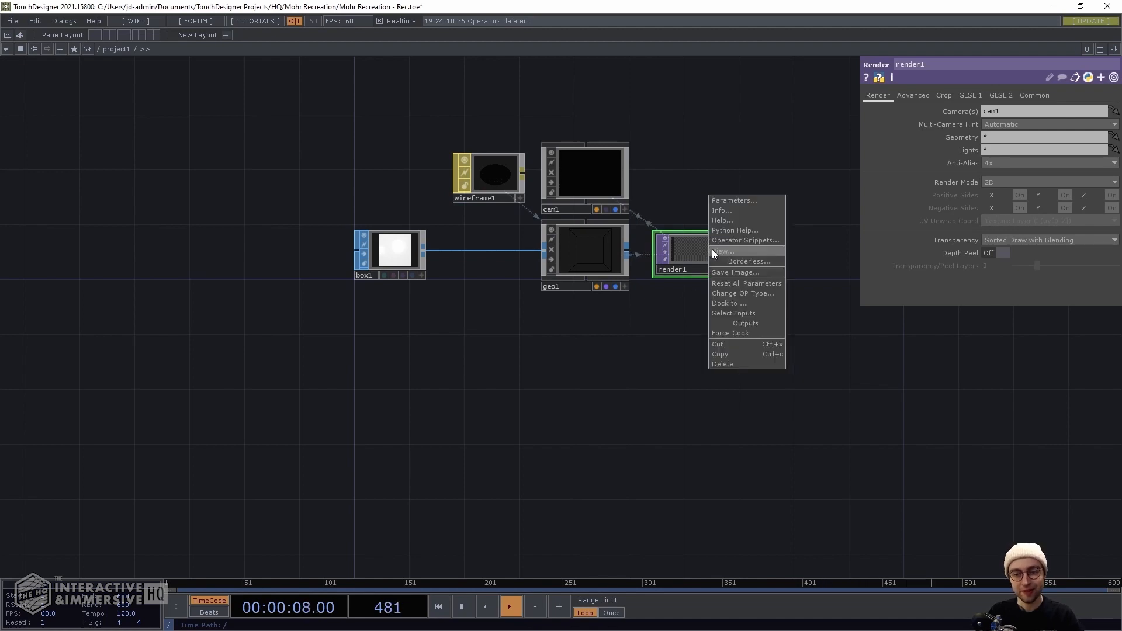
click(713, 252)
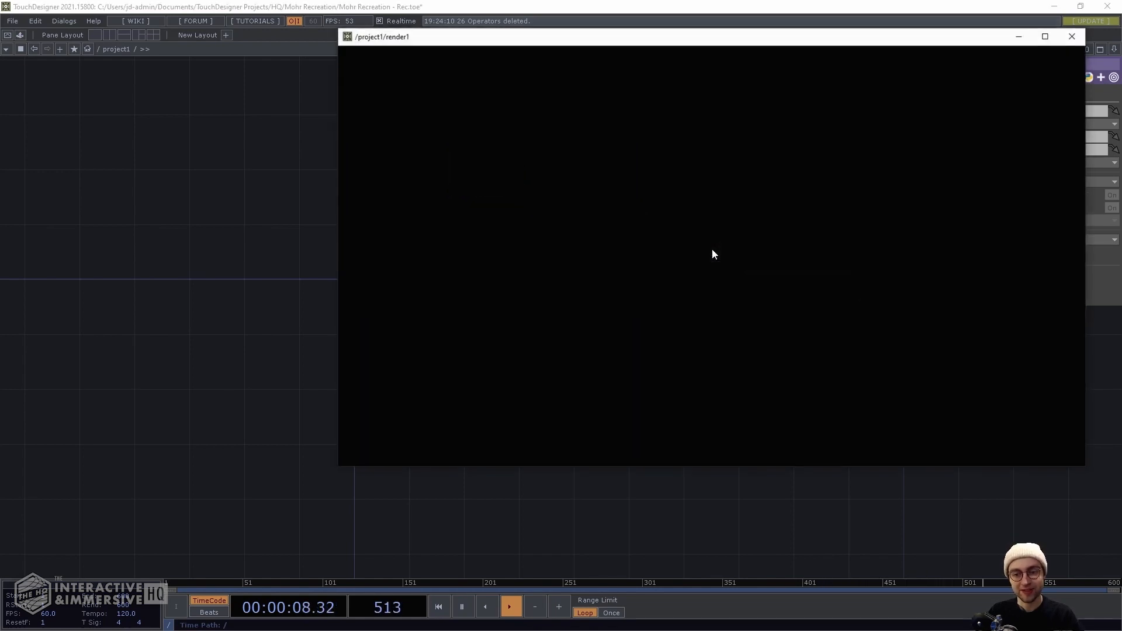
click(1077, 36)
drag(754, 271, 619, 266)
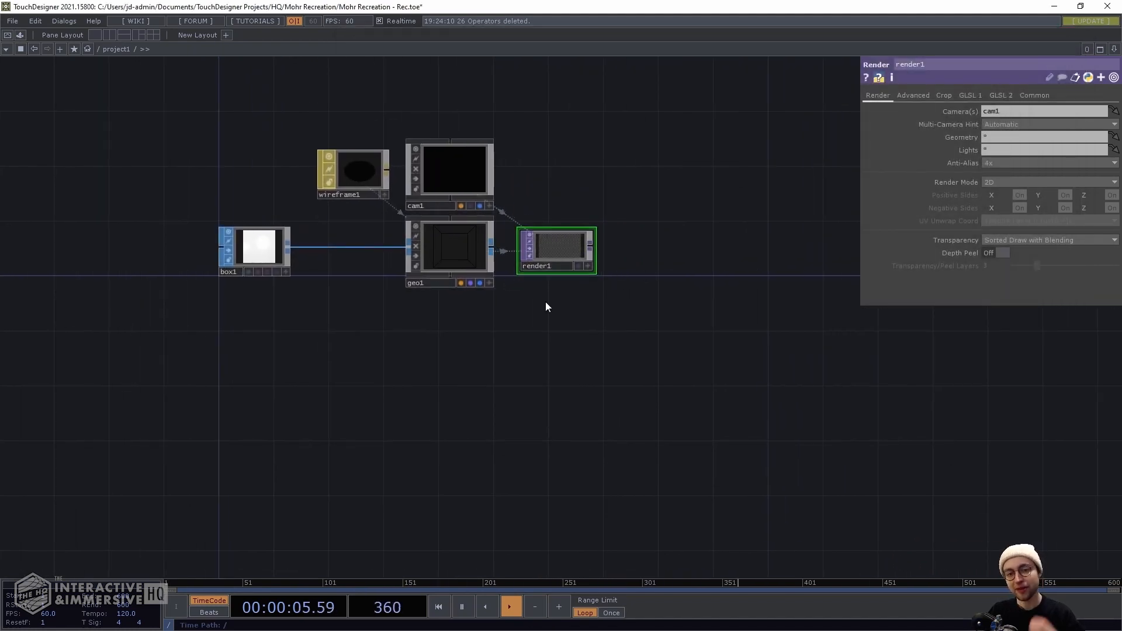
scroll(545, 302, up, 5)
scroll(541, 354, up, 5)
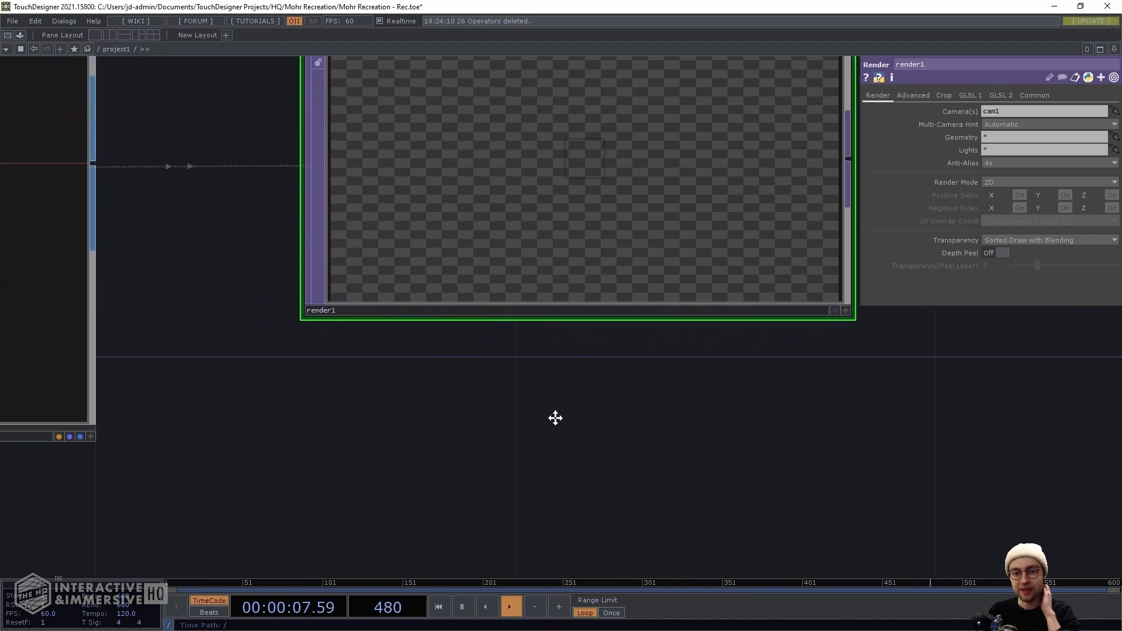
scroll(553, 429, up, 2)
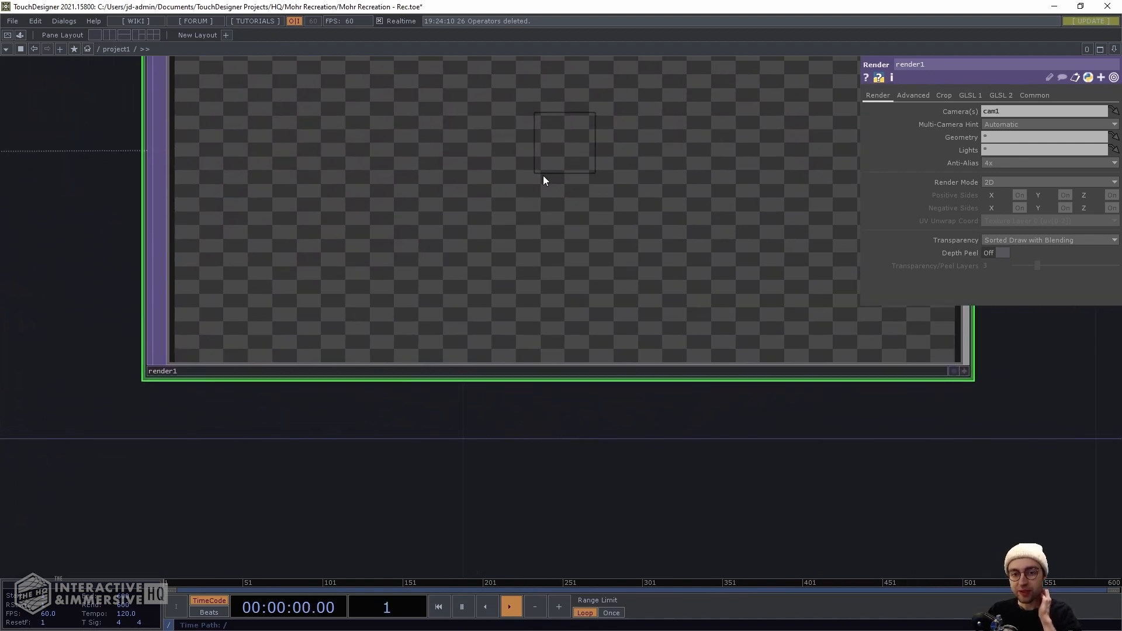
scroll(673, 422, down, 7)
drag(664, 476, 757, 380)
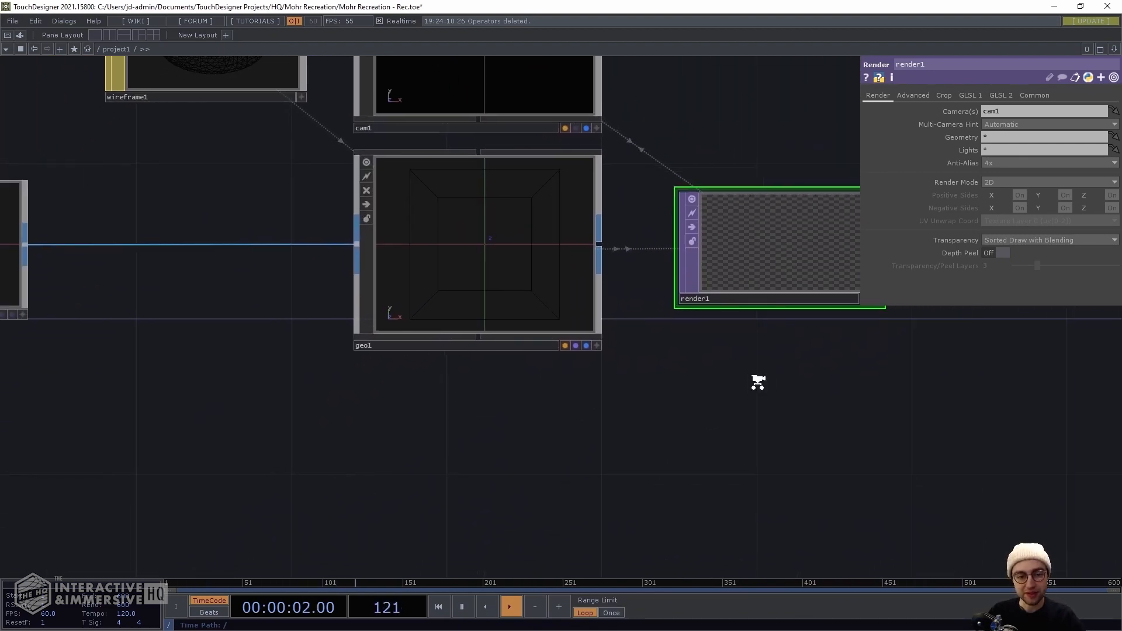
scroll(723, 393, down, 1)
scroll(752, 404, down, 5)
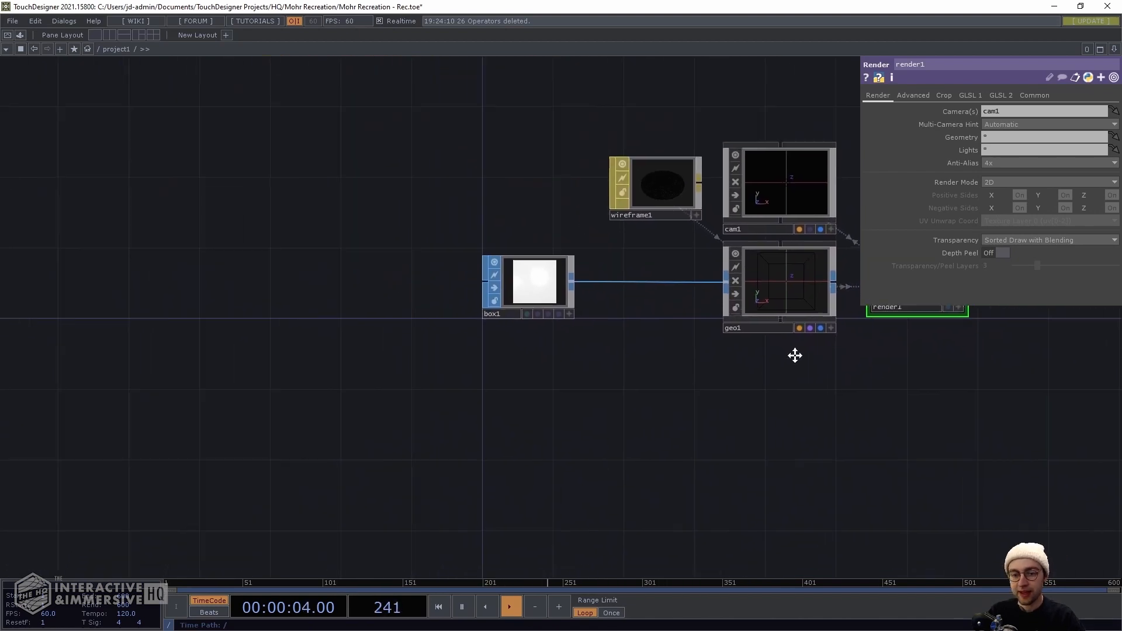
Add a Grid SOP and align it directly below the Box SOP
key(Tab)
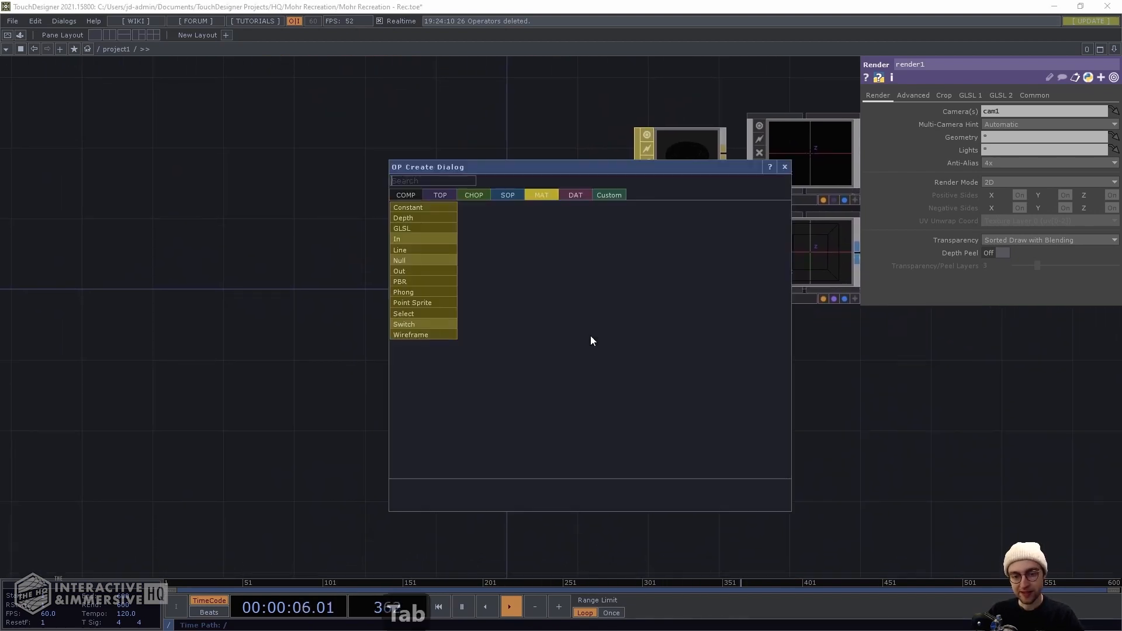
key(shift+Tab)
text(grid)
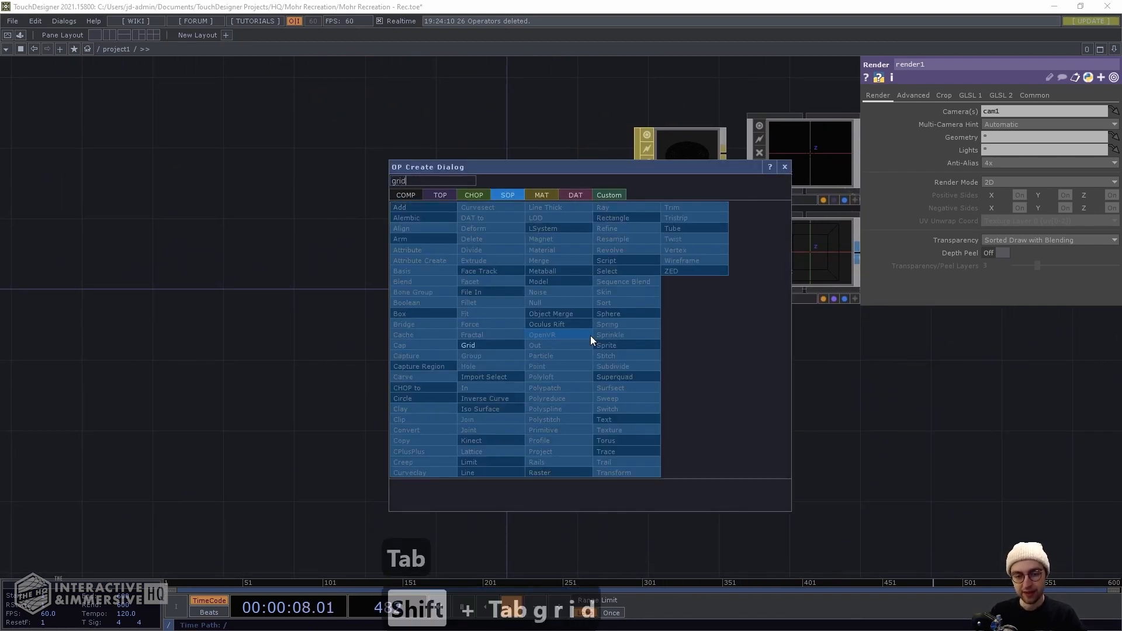
key(Return)
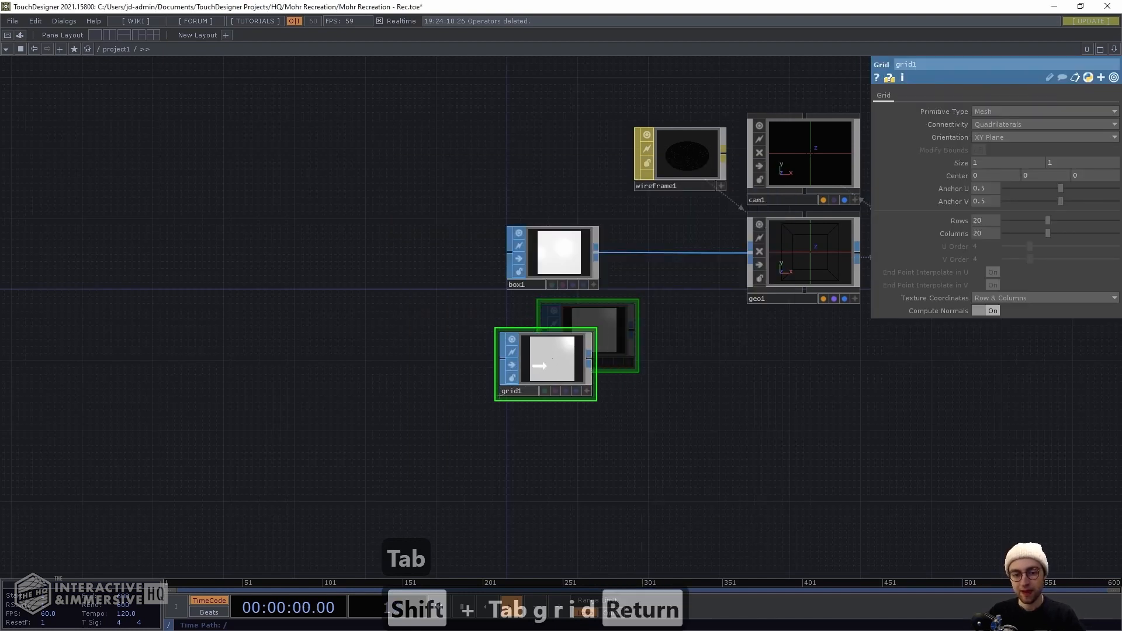
click(552, 350)
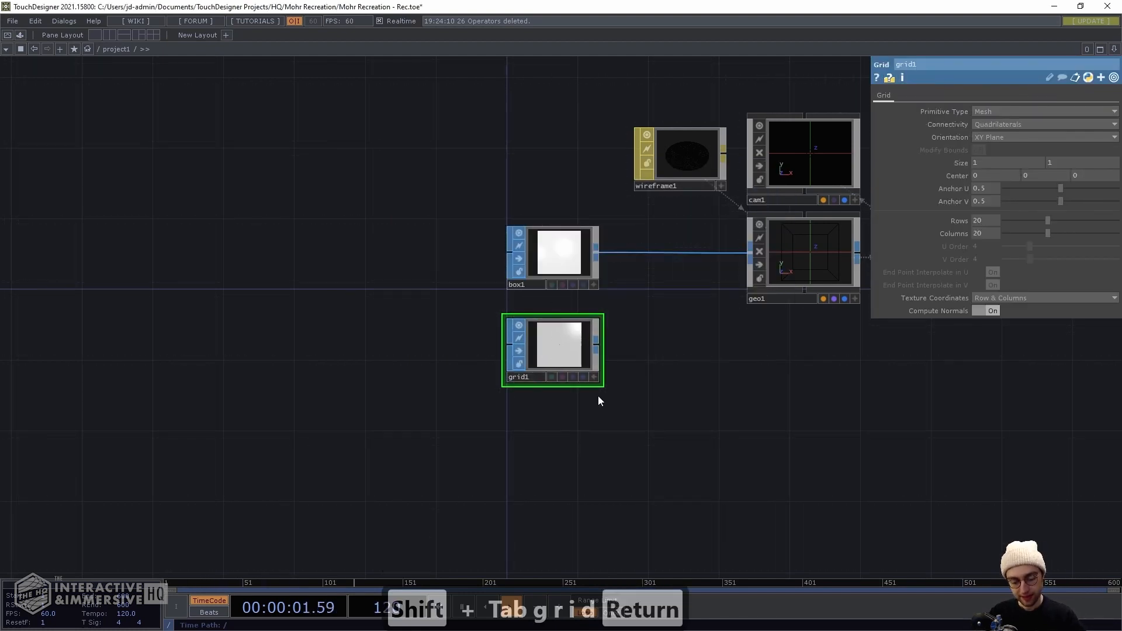
Append a Null SOP to the grid, place it below the Geometry COMP and rename it null_pos
key(alt+n)
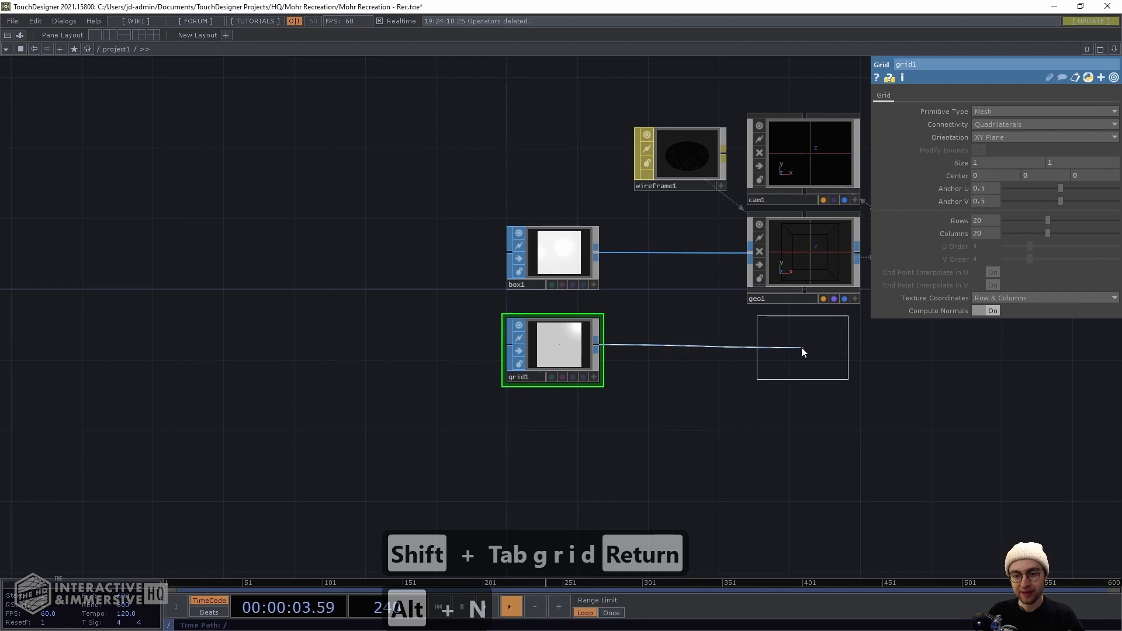
click(802, 349)
drag(802, 348, 810, 348)
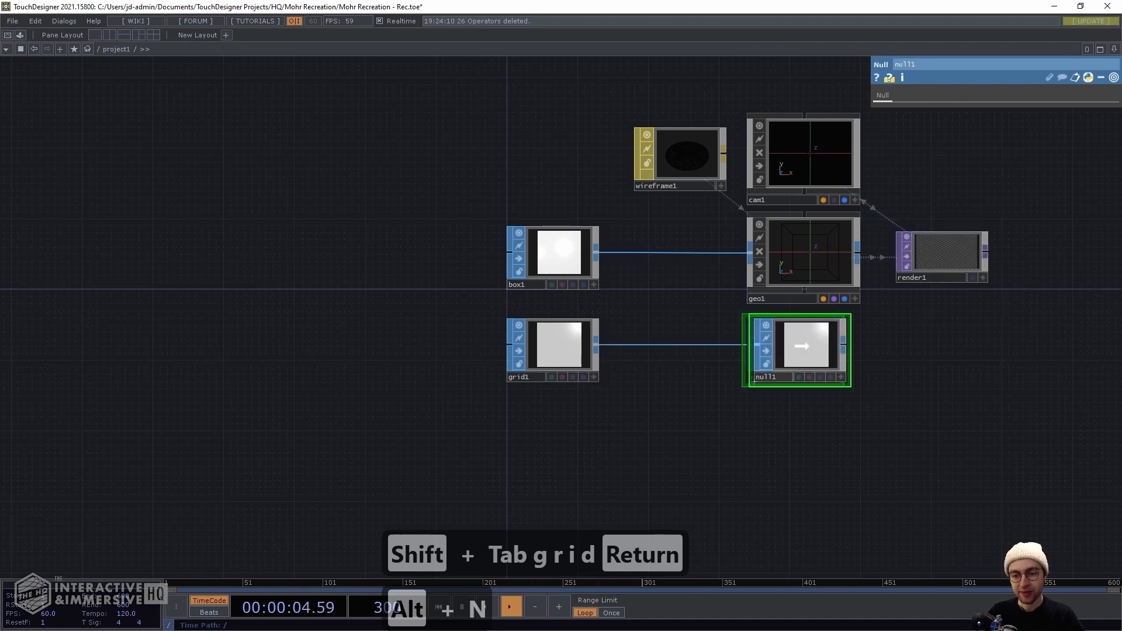
click(783, 378)
key(BackSpace)
text(_pos)
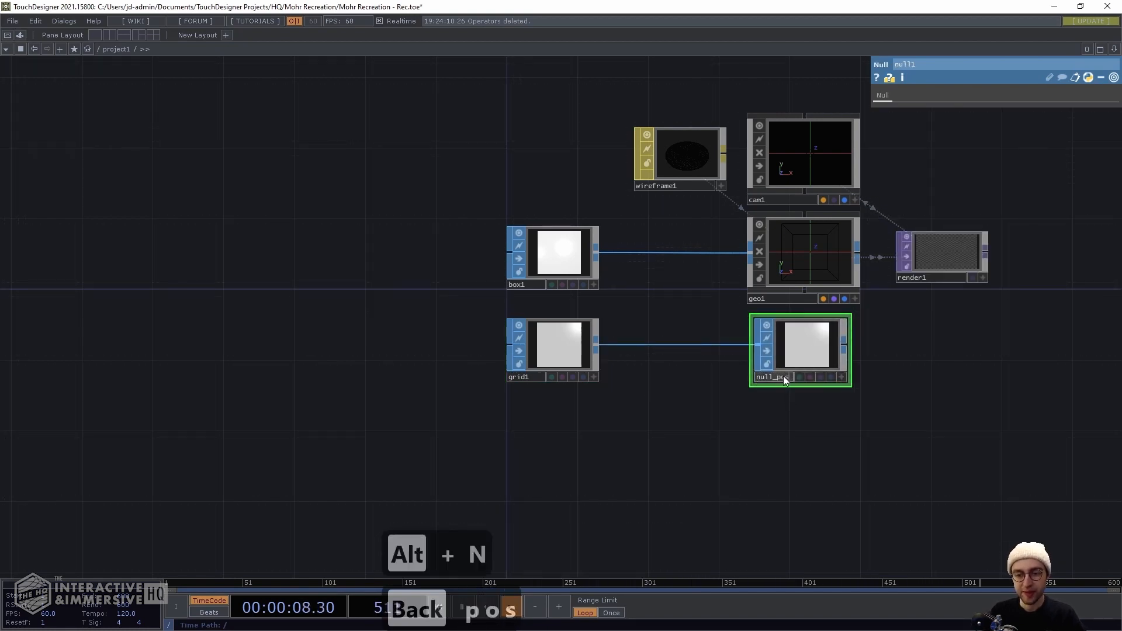
key(Return)
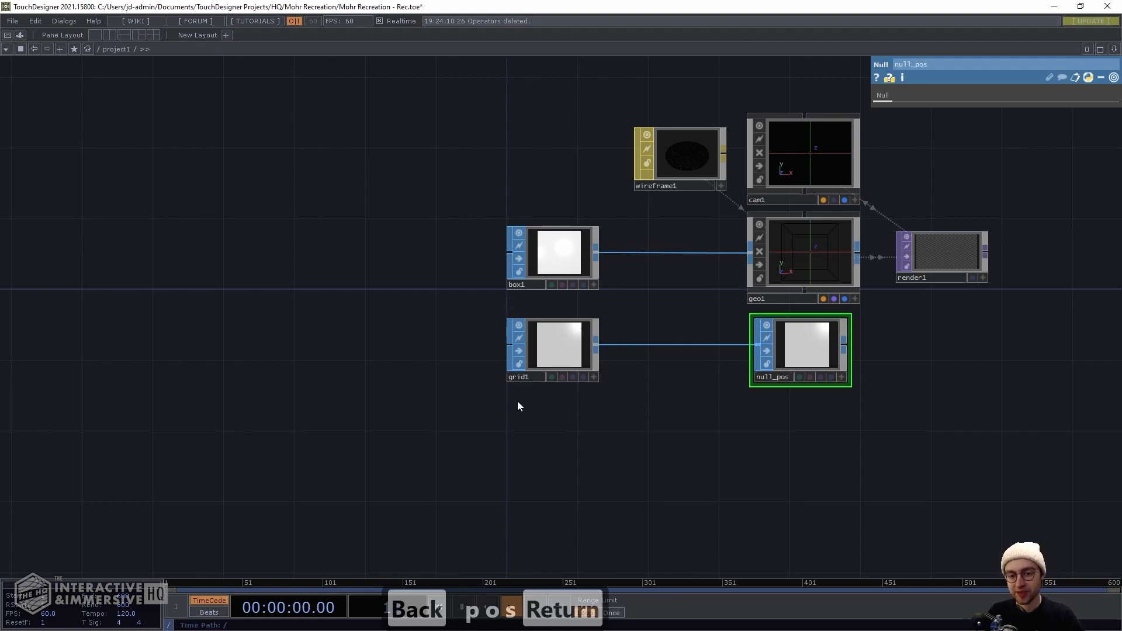
Set the Grid SOP's size to 600 by 600
click(547, 352)
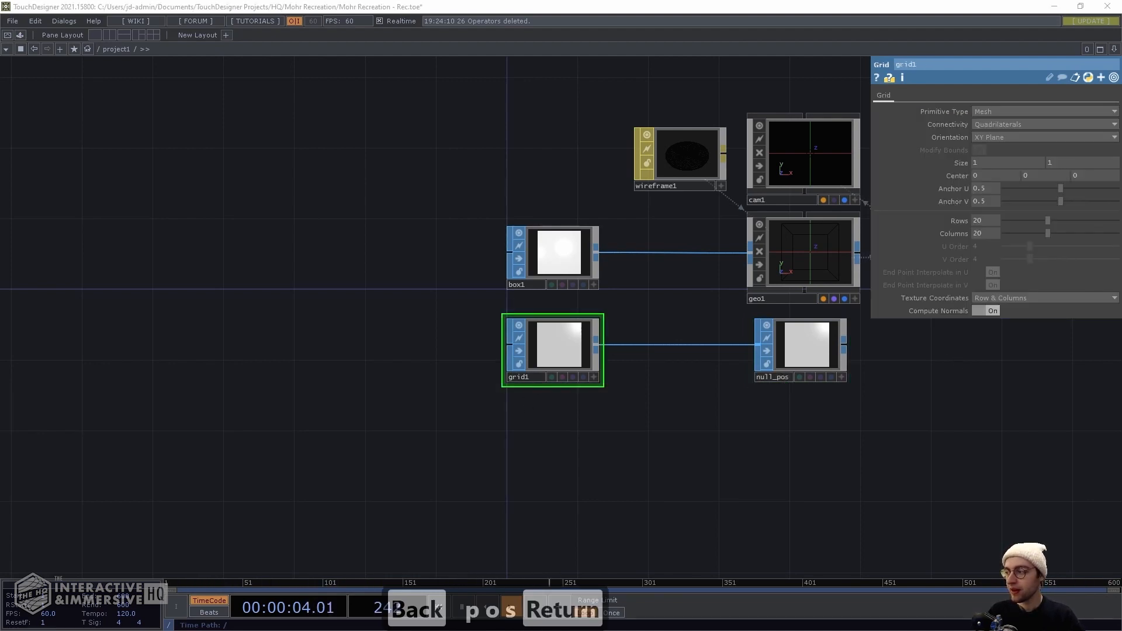
click(663, 369)
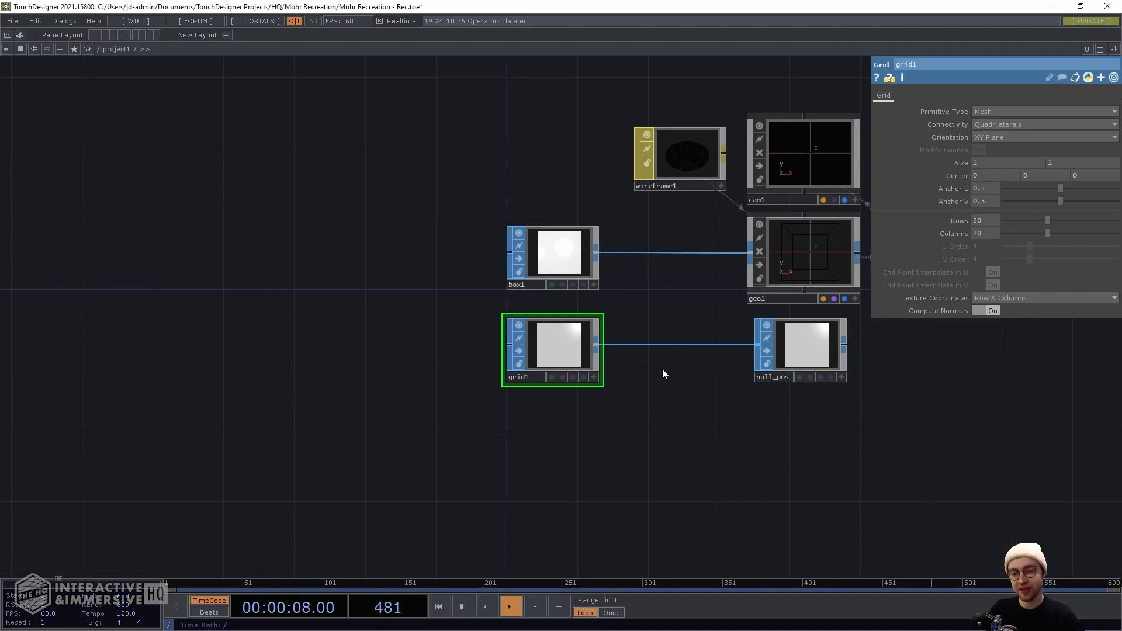
click(552, 274)
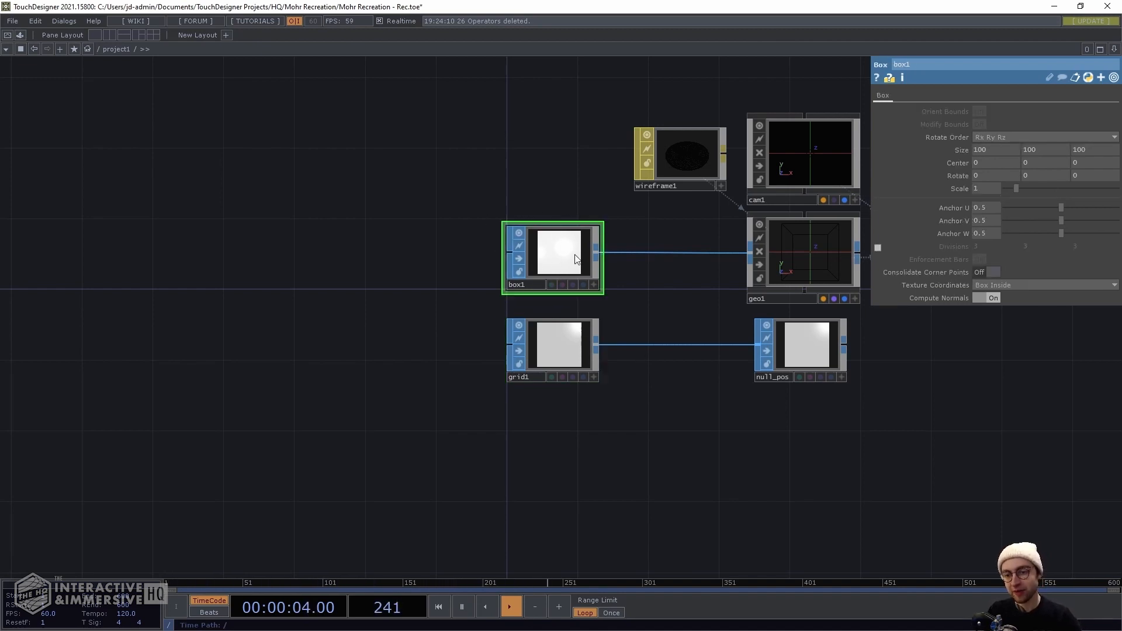
click(582, 352)
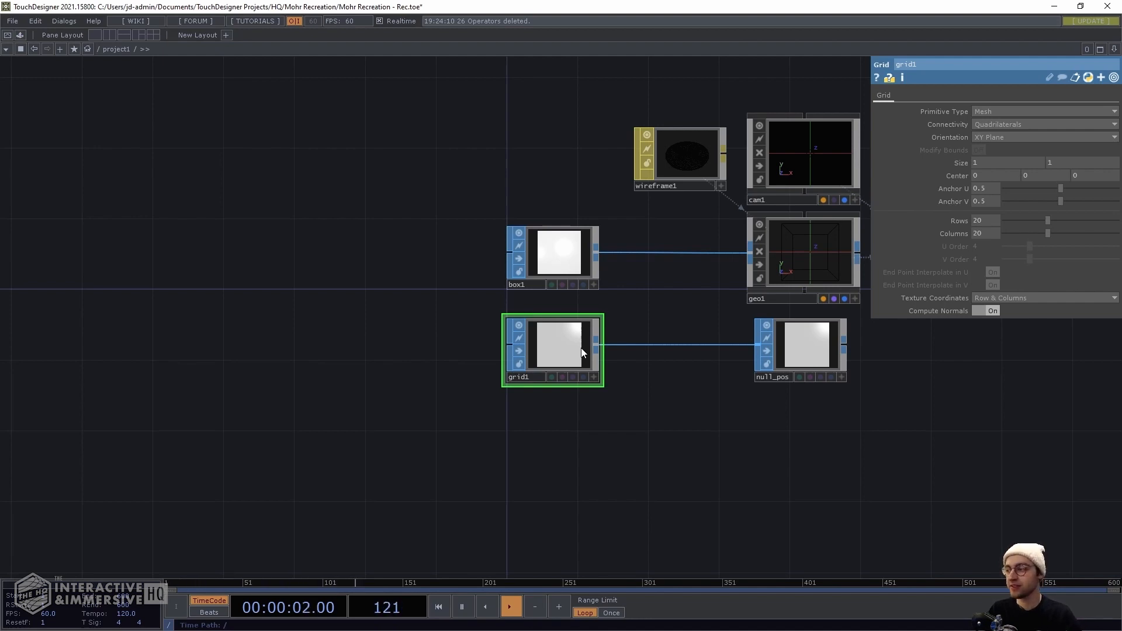
click(980, 164)
text(600)
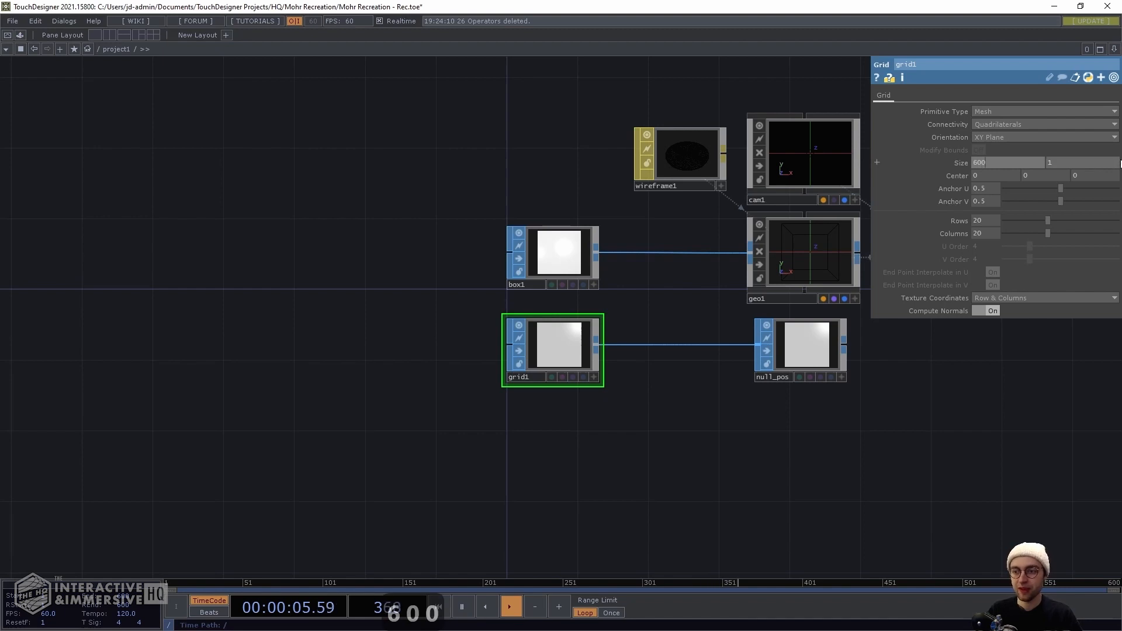
key(Return)
text(600)
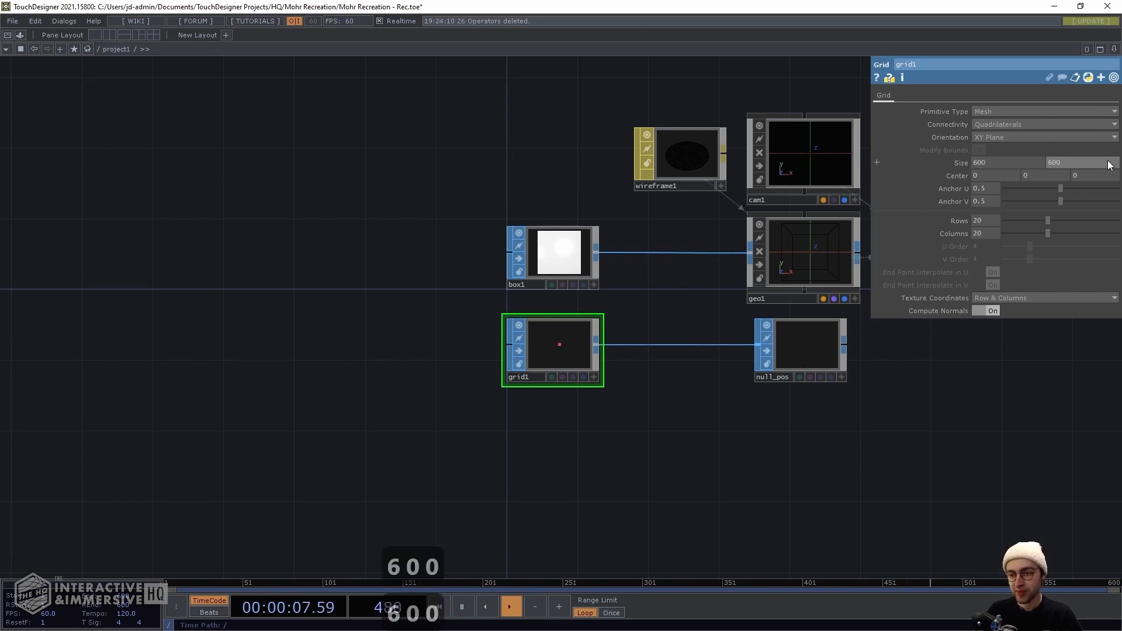
key(Return)
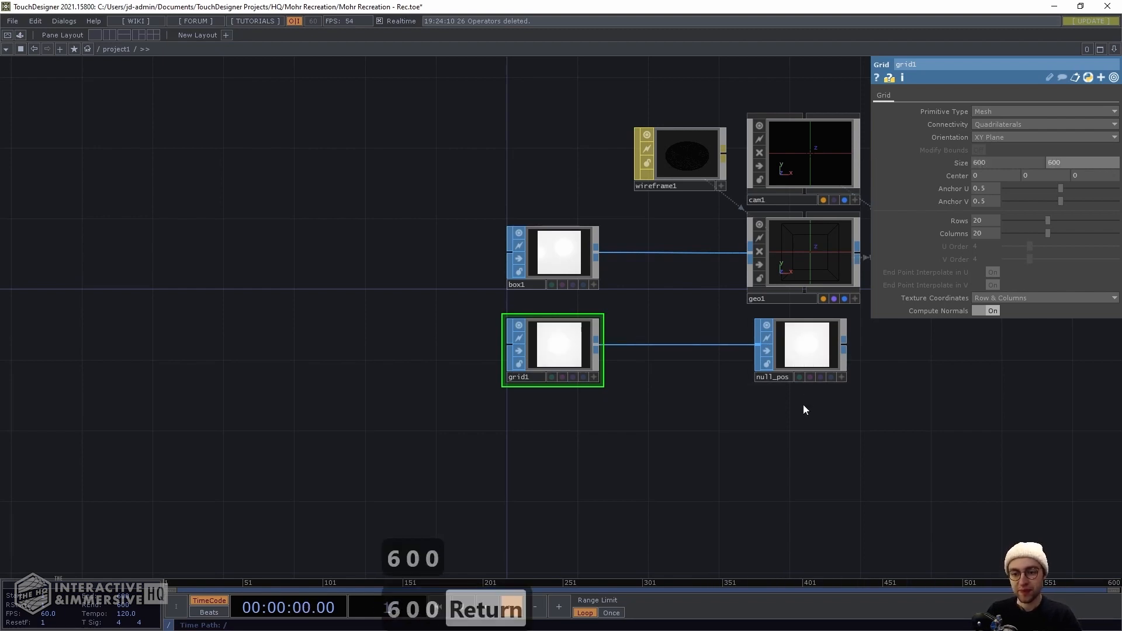
Activate the viewer of null_pos and switch its display from shaded to wireframe
drag(803, 405, 748, 339)
click(749, 339)
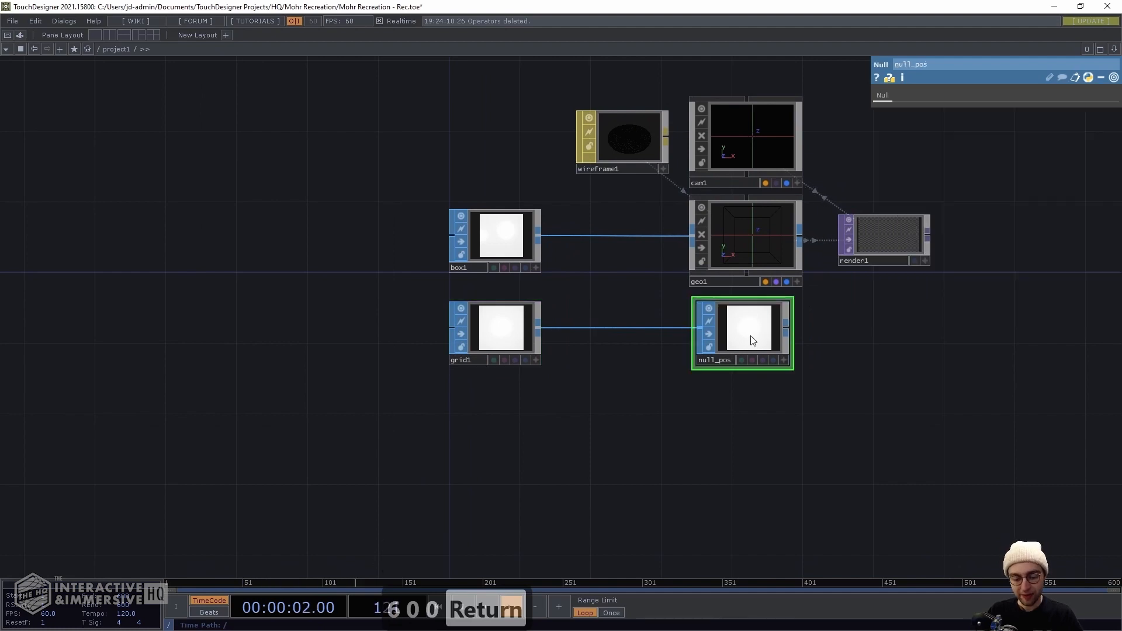
key(a)
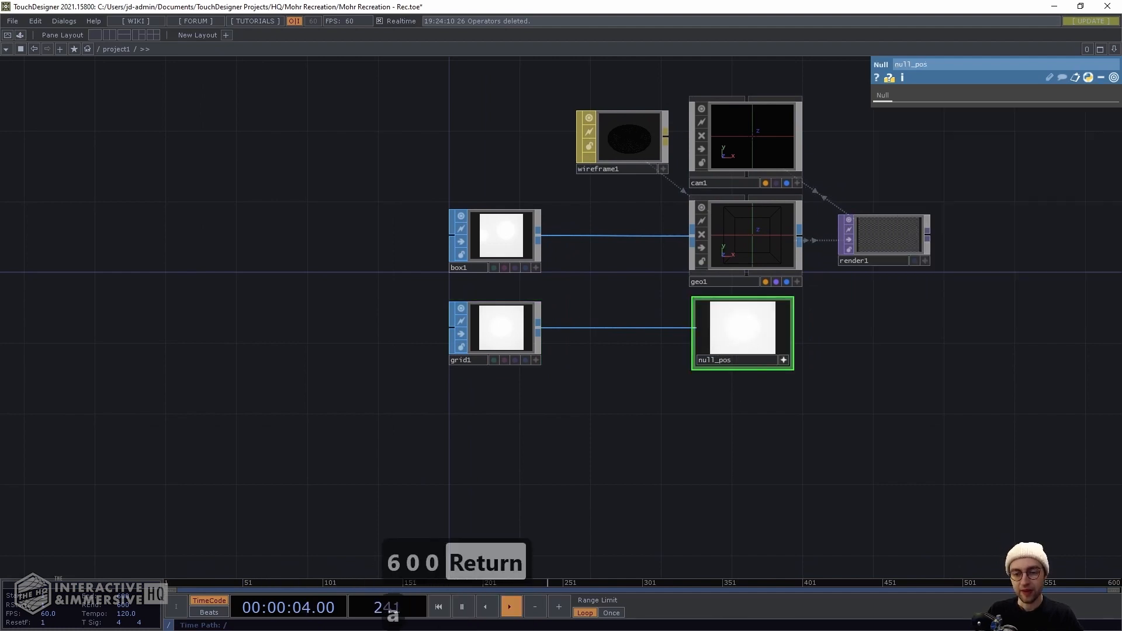
key(w)
scroll(719, 392, up, 3)
scroll(773, 370, up, 6)
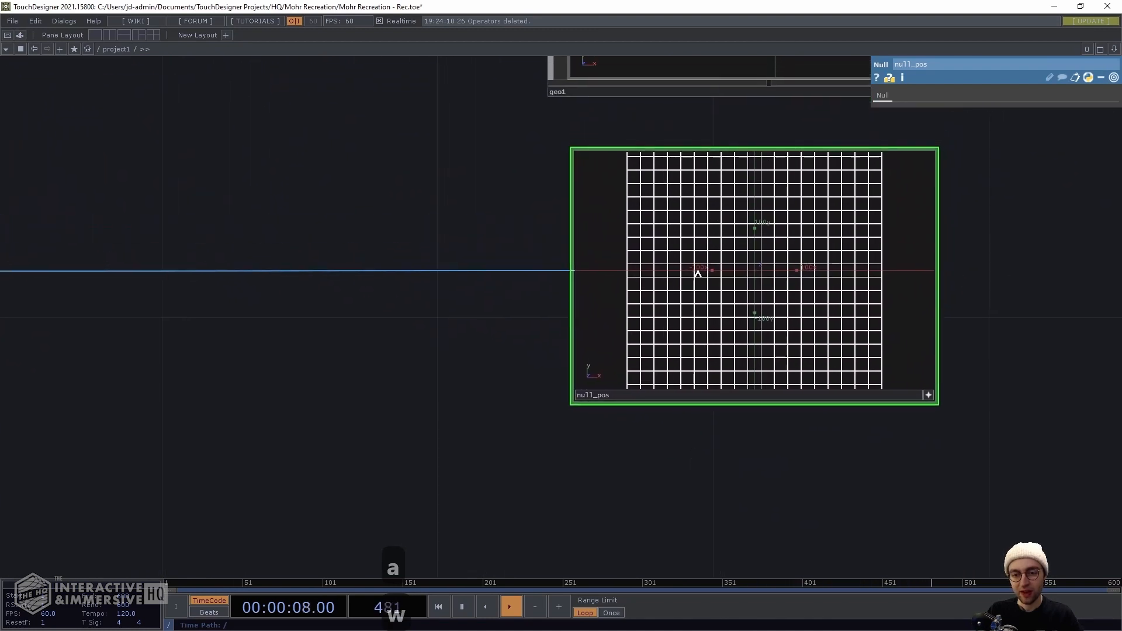
Turn on point markers for all geometry in null_pos's display options and close the options window
right_click(696, 271)
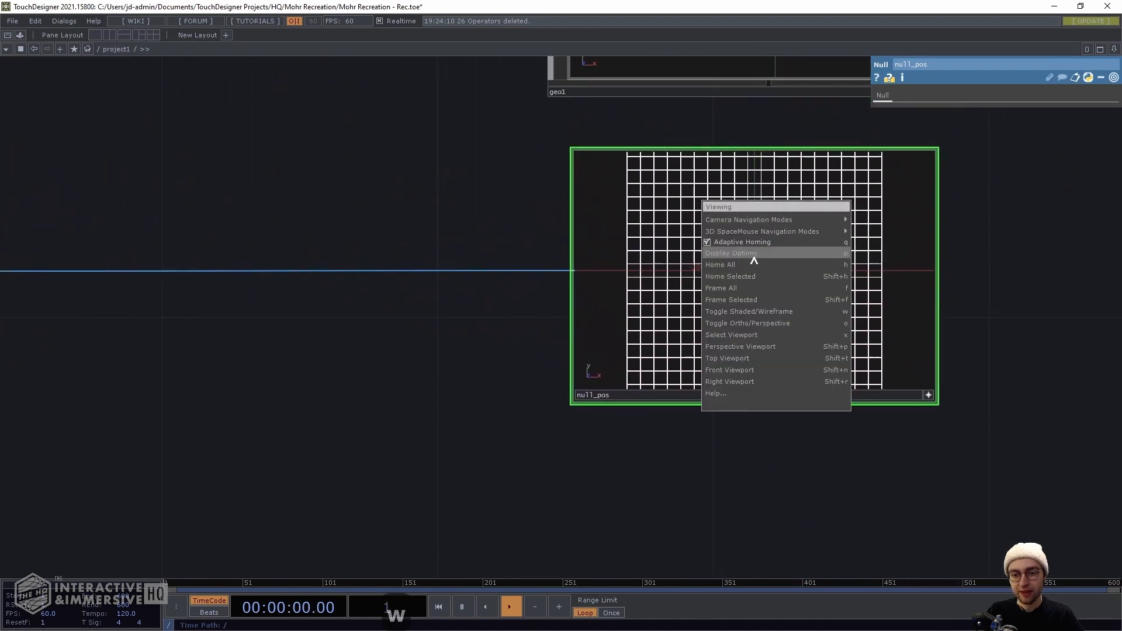
click(752, 254)
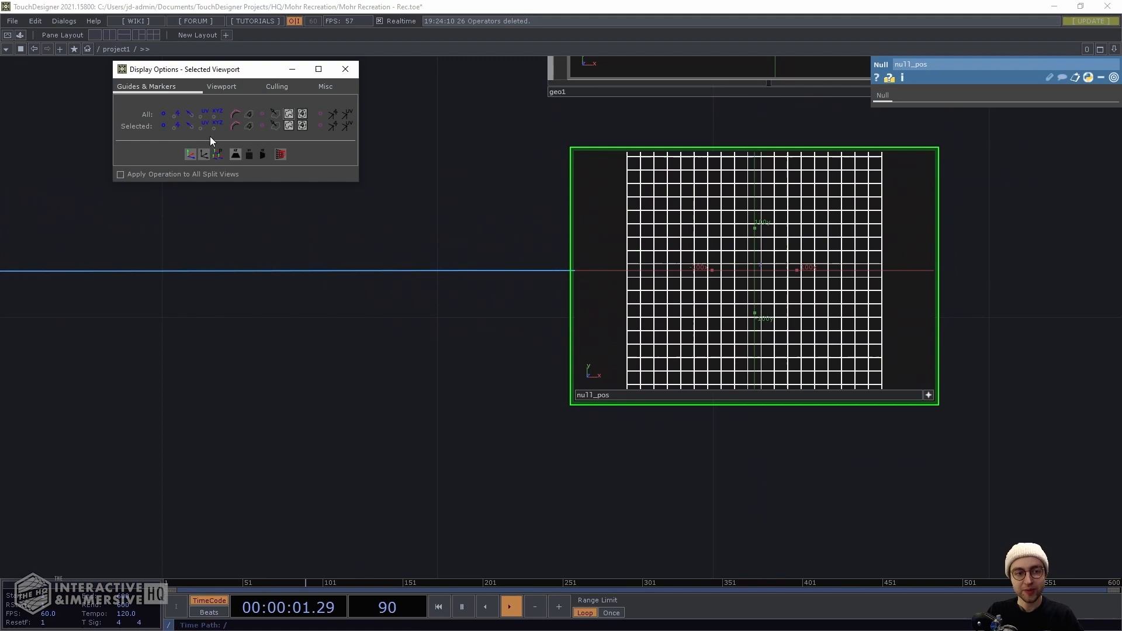
click(164, 114)
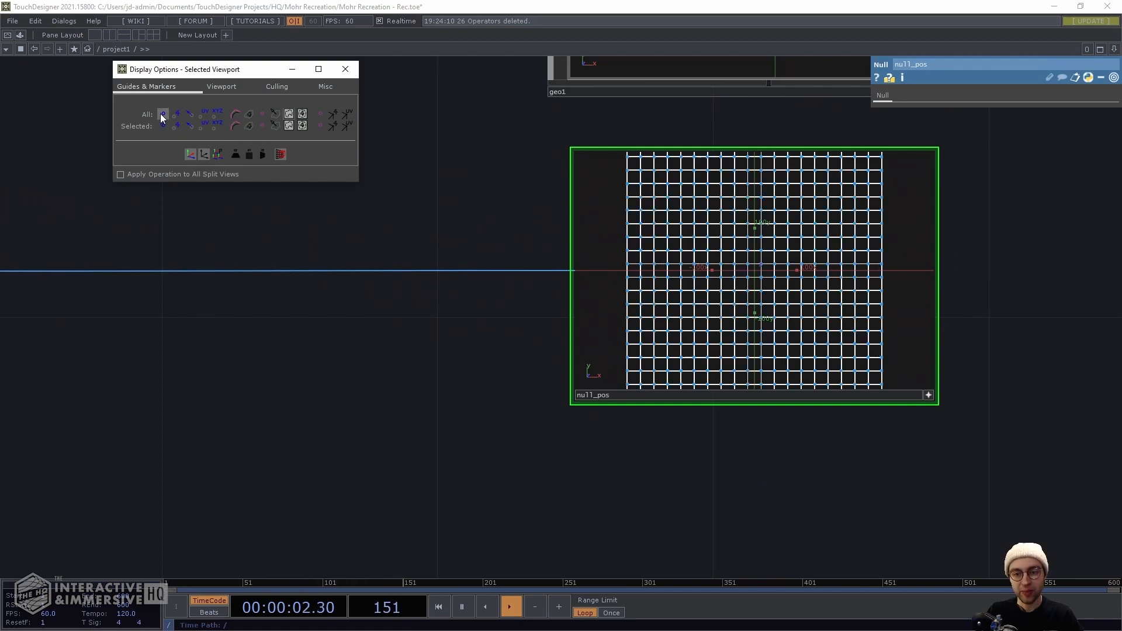
click(345, 69)
scroll(503, 202, up, 3)
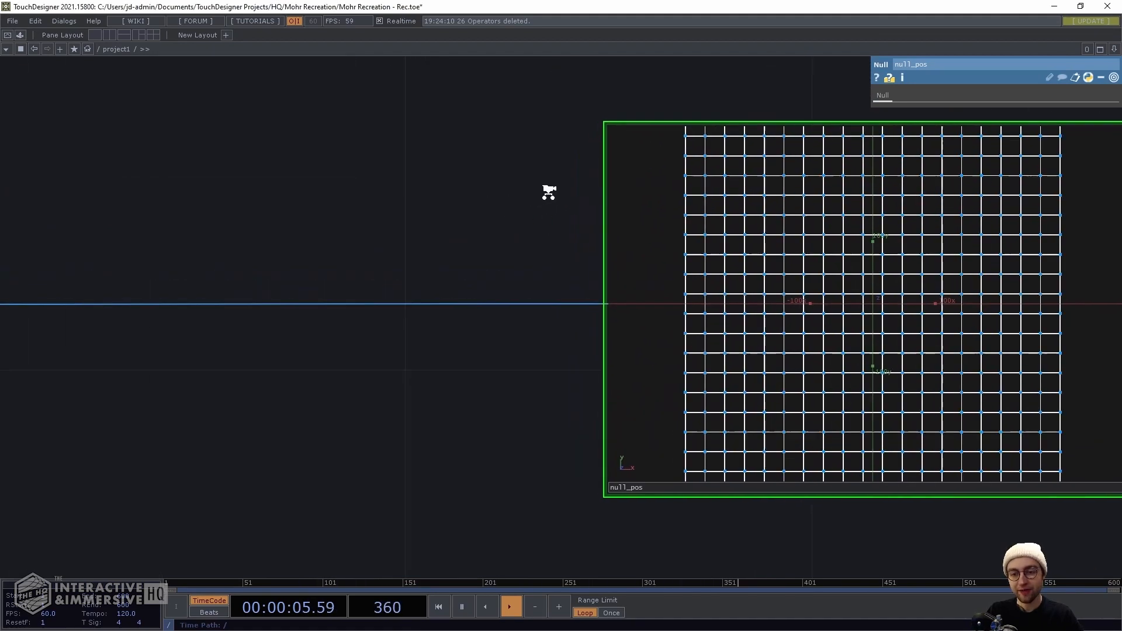
drag(503, 201, 336, 178)
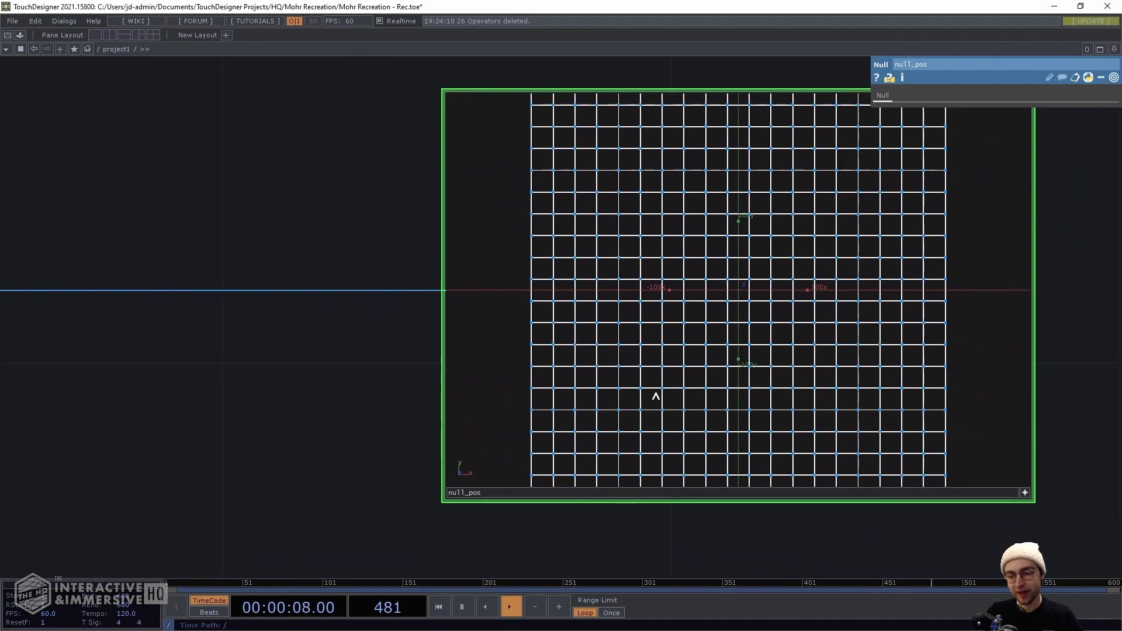
Set the Grid SOP's rows and columns to 4, reframe the grid in null_pos's viewer, and deactivate that viewer
scroll(648, 538, down, 3)
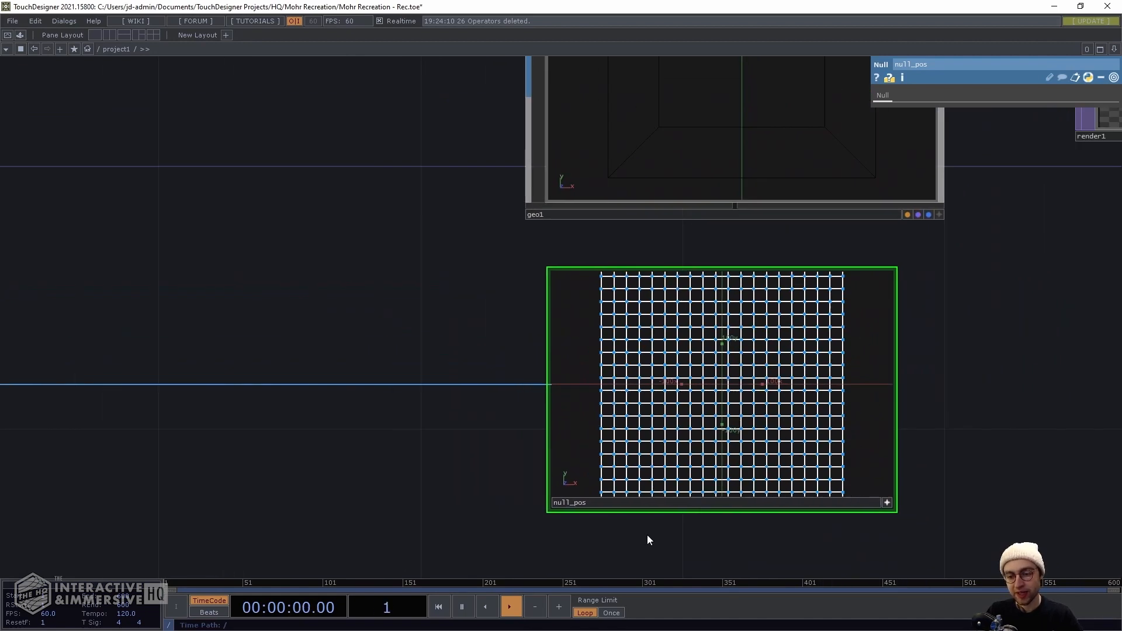
scroll(578, 533, down, 5)
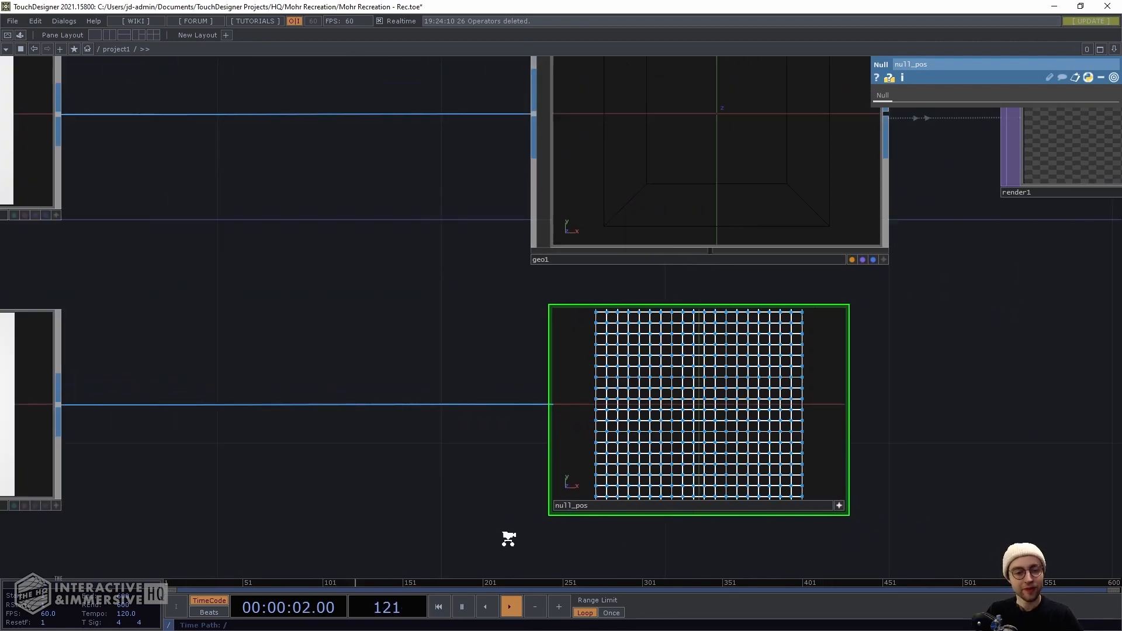
drag(308, 478, 452, 421)
click(403, 407)
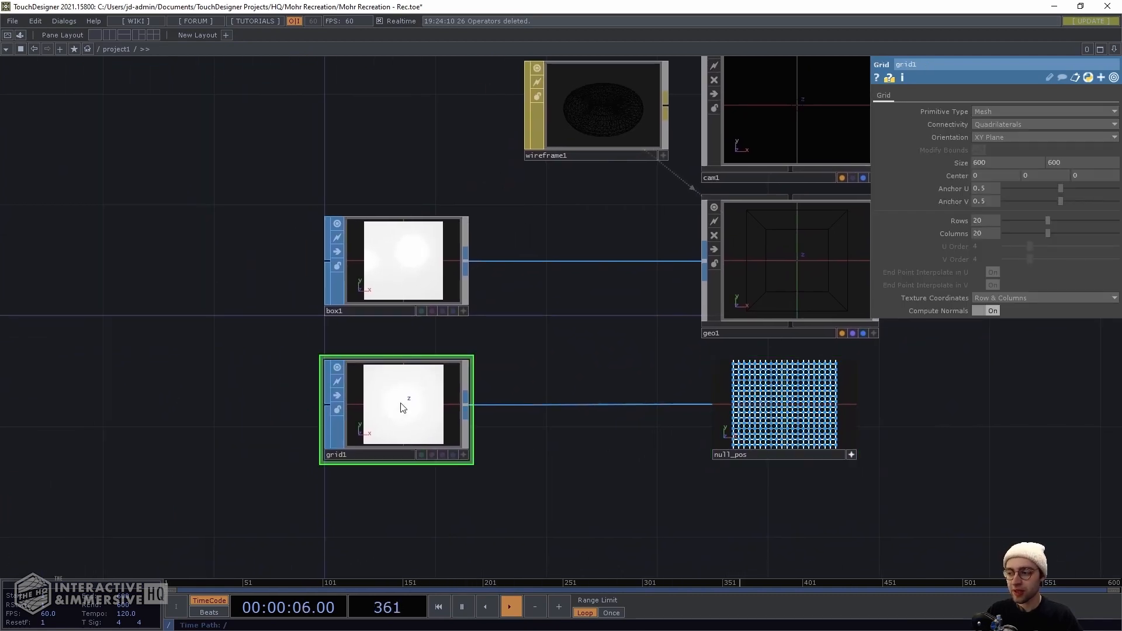
click(969, 222)
text(4)
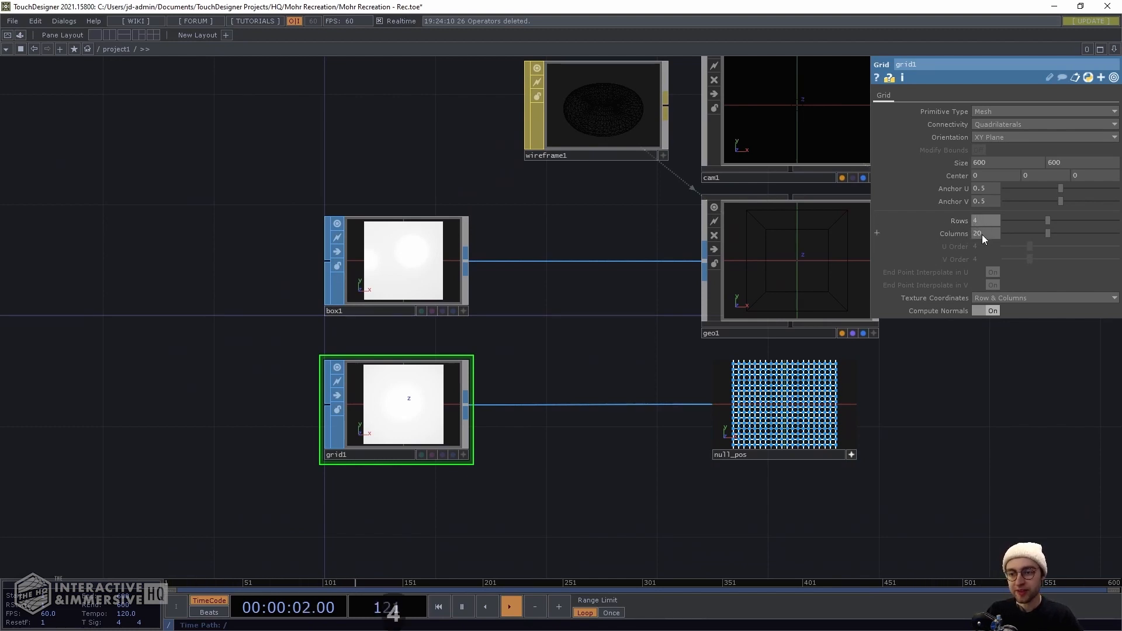
key(Return)
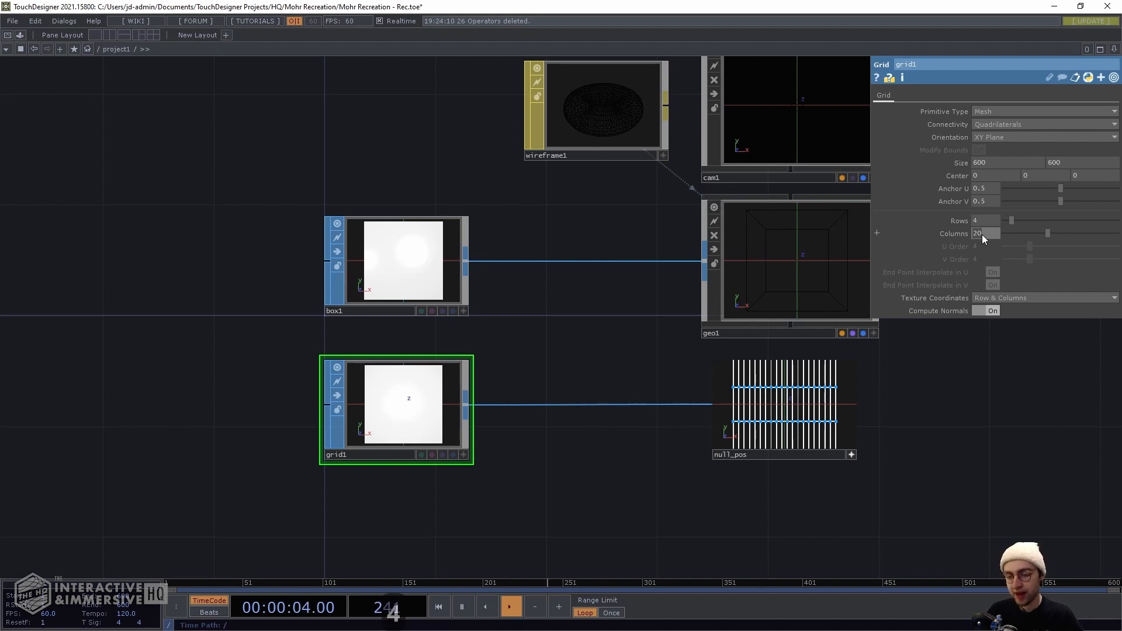
text(4)
key(Return)
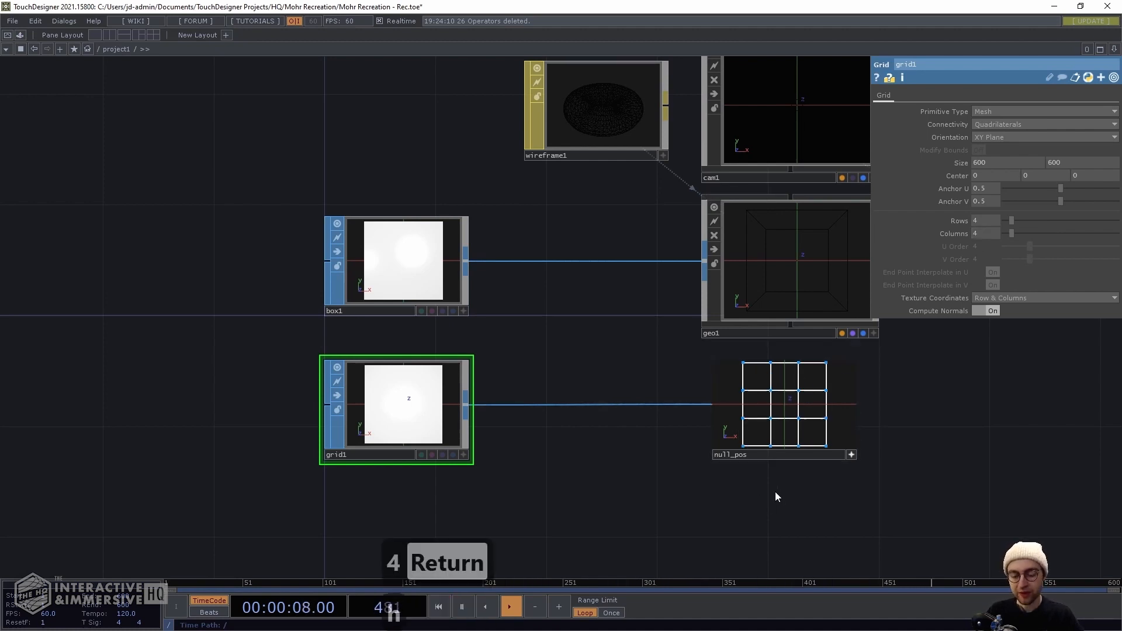
scroll(828, 464, up, 4)
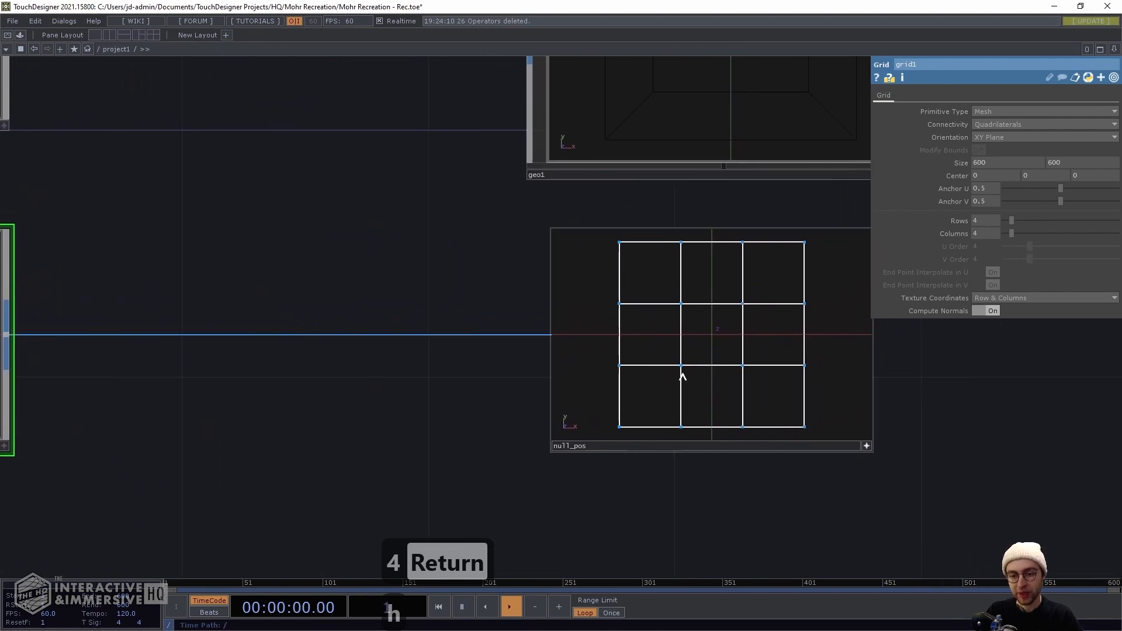
scroll(745, 527, down, 3)
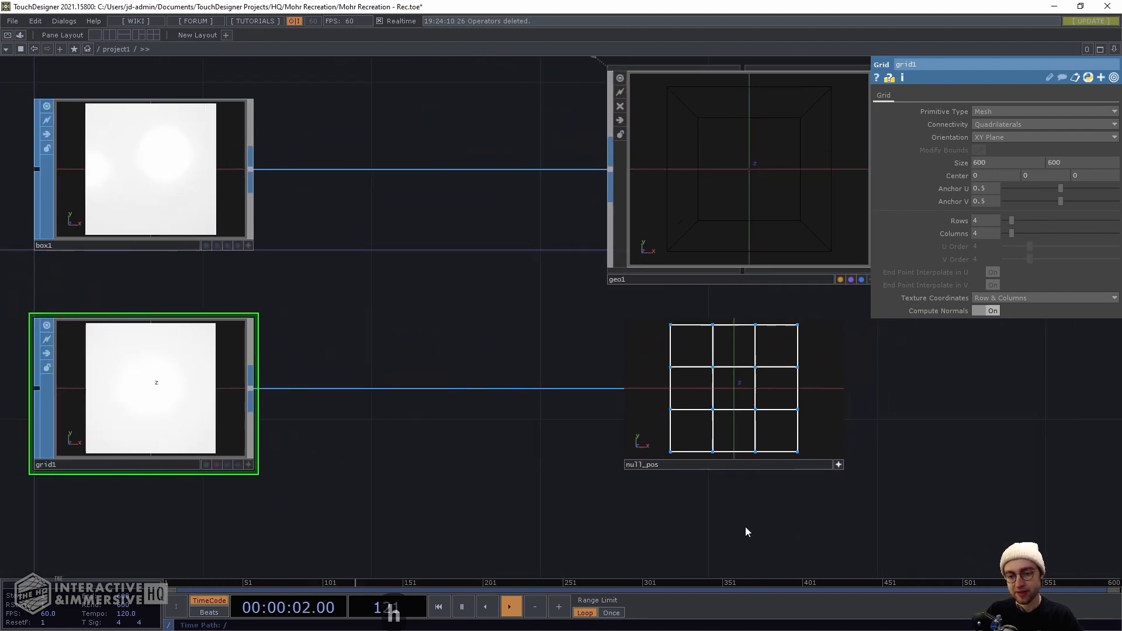
click(732, 445)
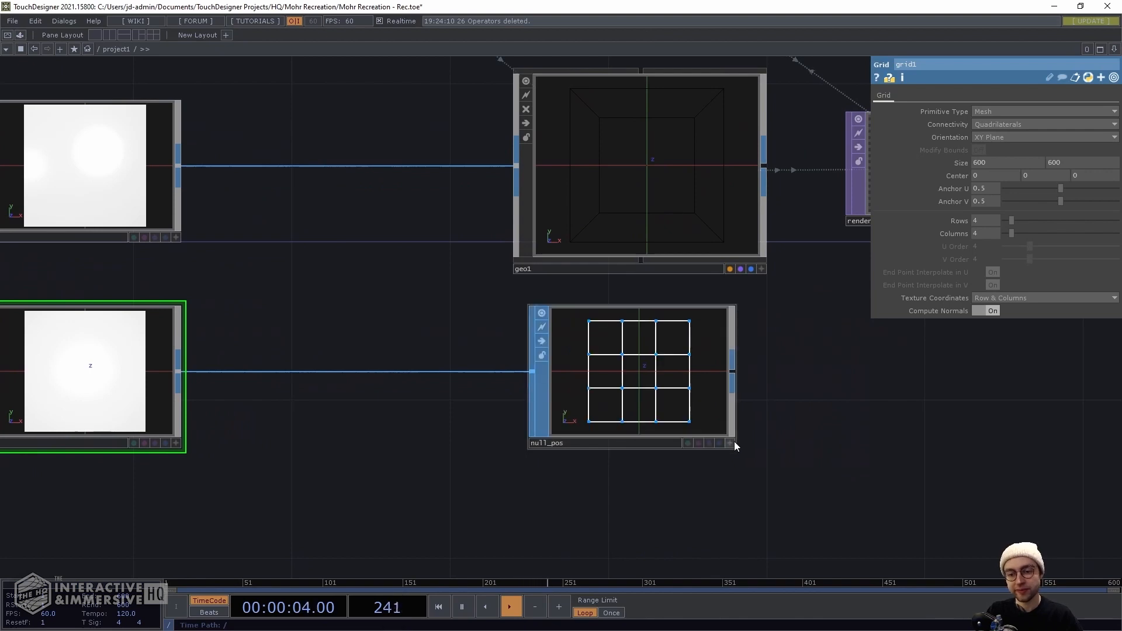
Enable instancing on the Geometry COMP with null_pos as Translate OP, mapping Translate X, Y and Z to P(0), P(1) and P(2)
scroll(754, 441, down, 5)
drag(794, 454, 715, 435)
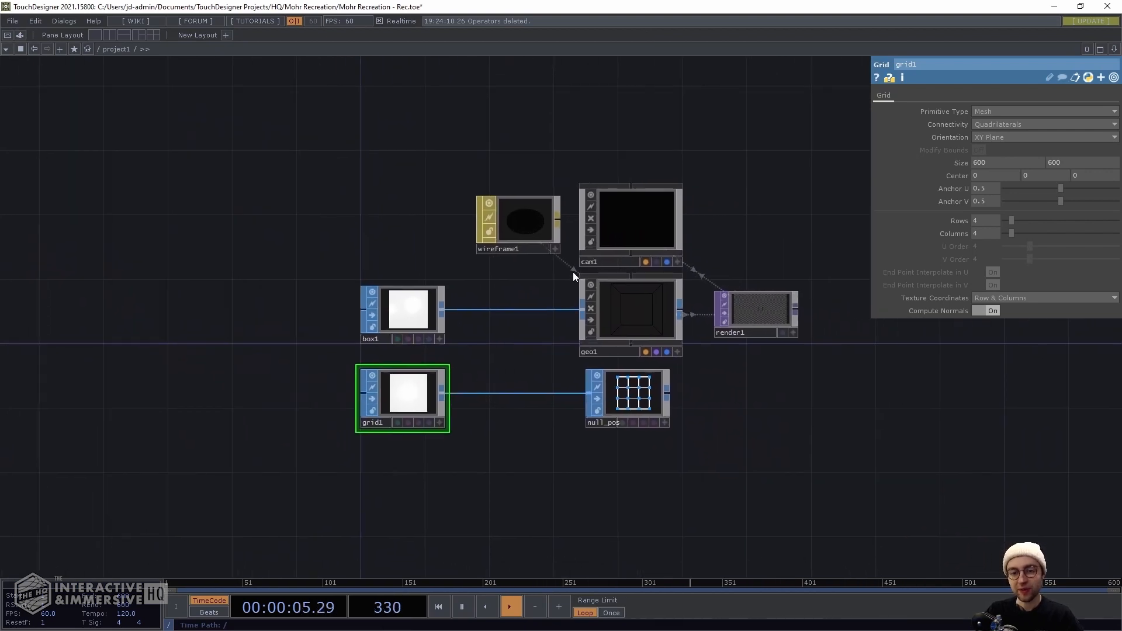
click(630, 311)
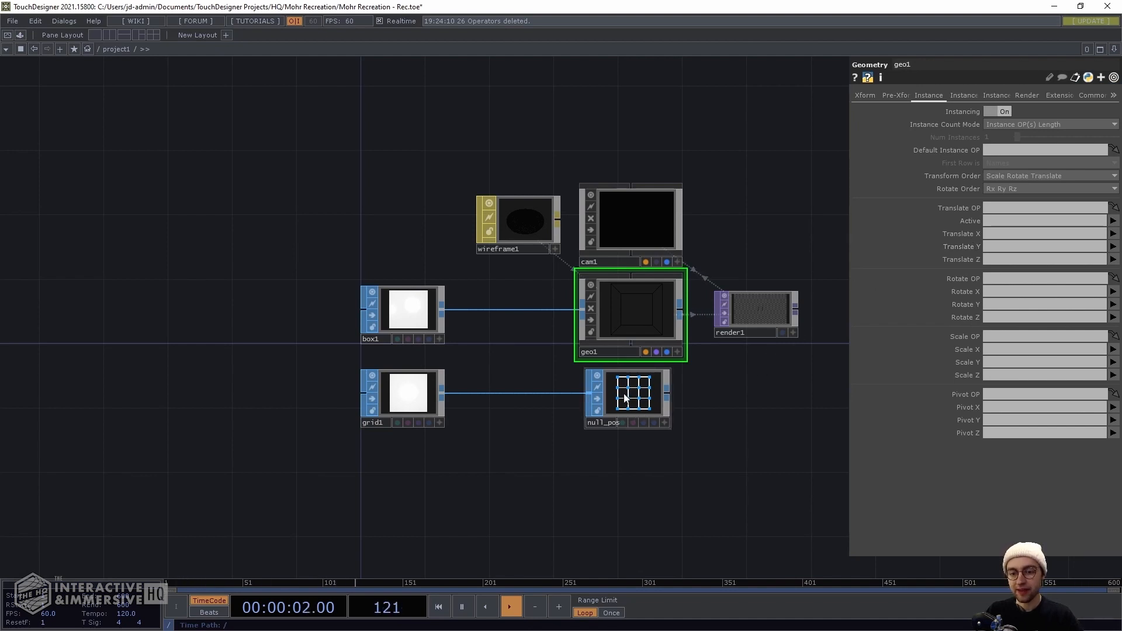
drag(624, 399, 991, 209)
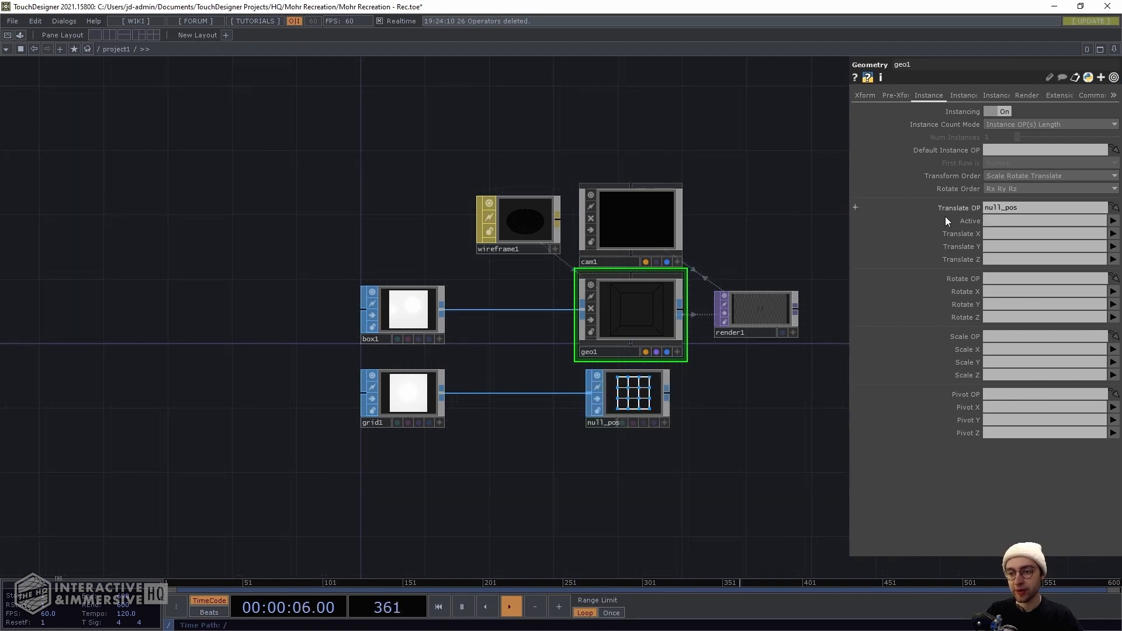
click(1114, 233)
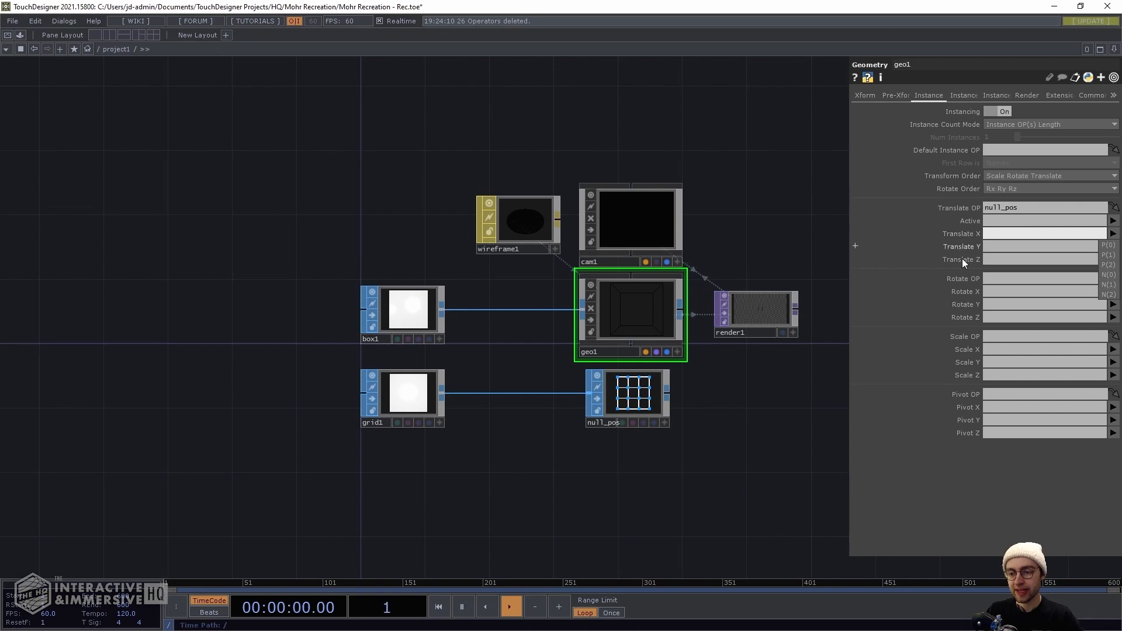
click(1107, 245)
click(1113, 246)
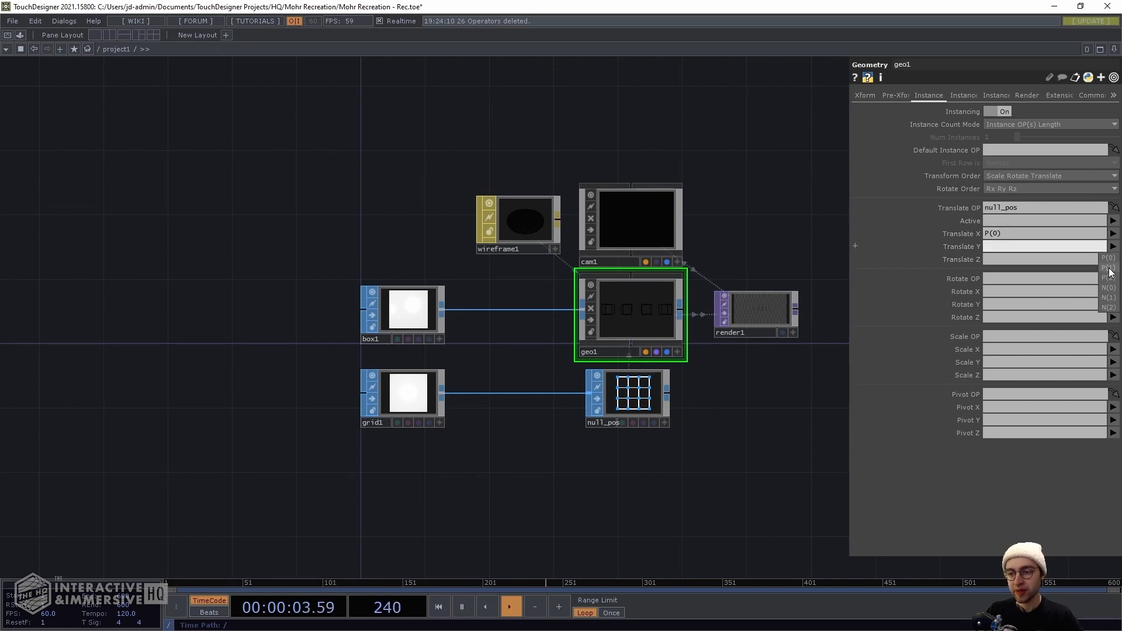
click(1109, 271)
click(1113, 259)
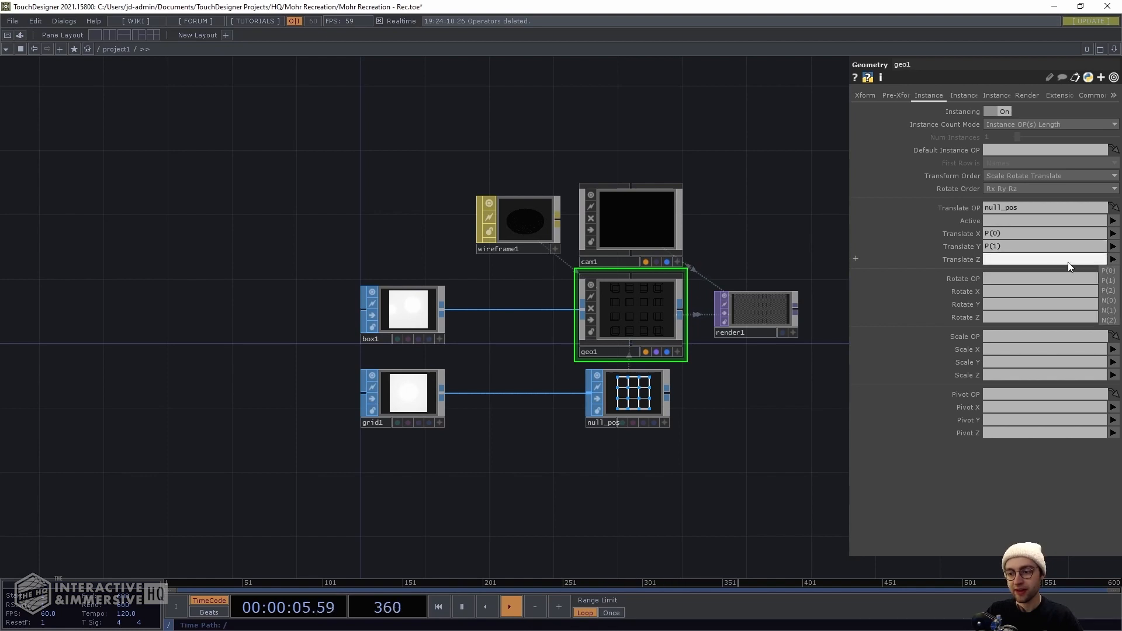
click(1105, 294)
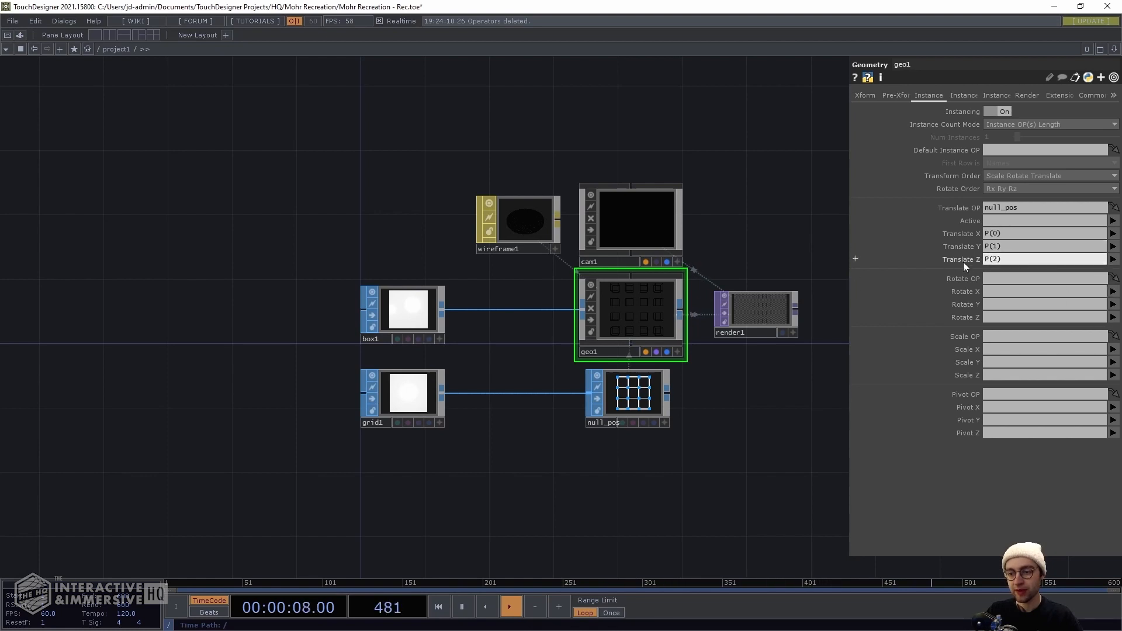
Append a Constant TOP to render1's output and space it farther away from render1 in the network
drag(566, 487, 587, 444)
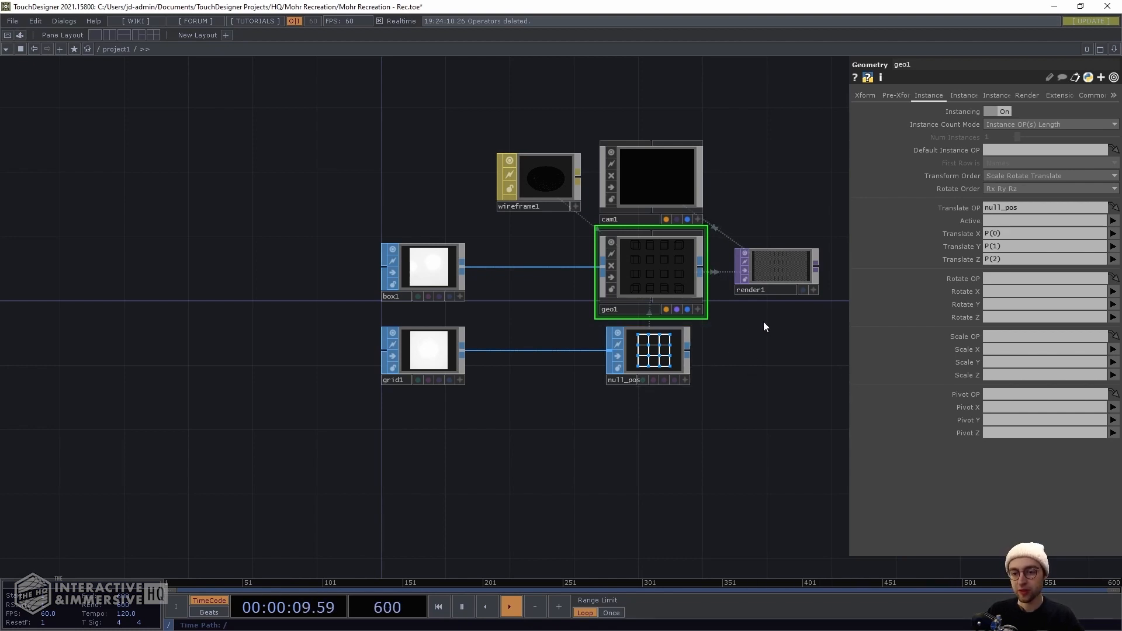
scroll(765, 325, up, 5)
drag(804, 273, 474, 444)
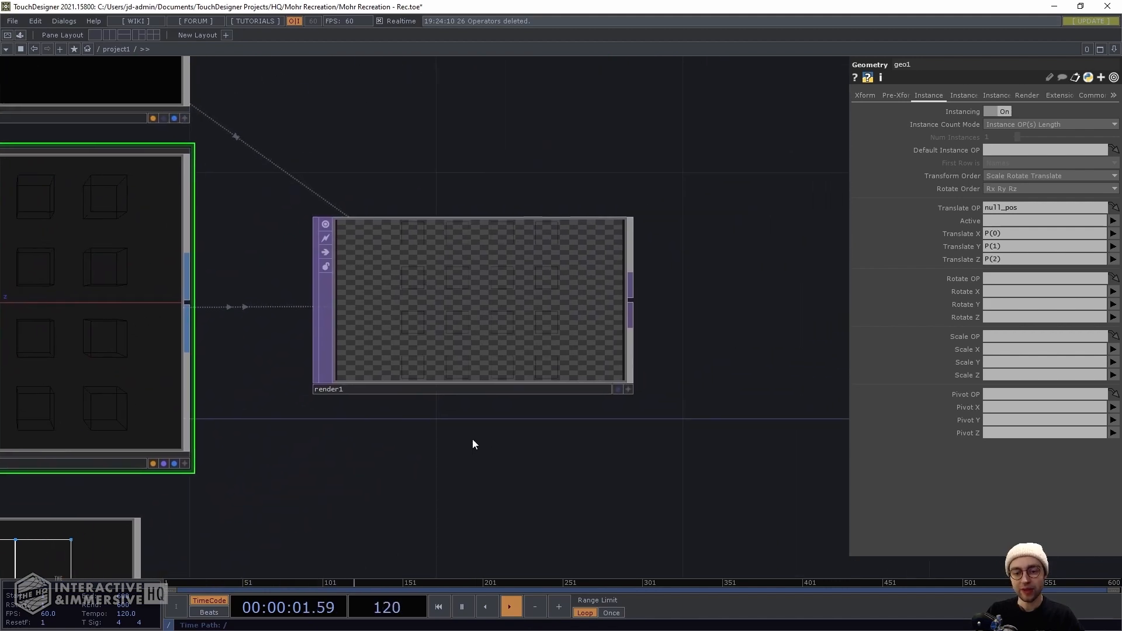
scroll(637, 431, down, 4)
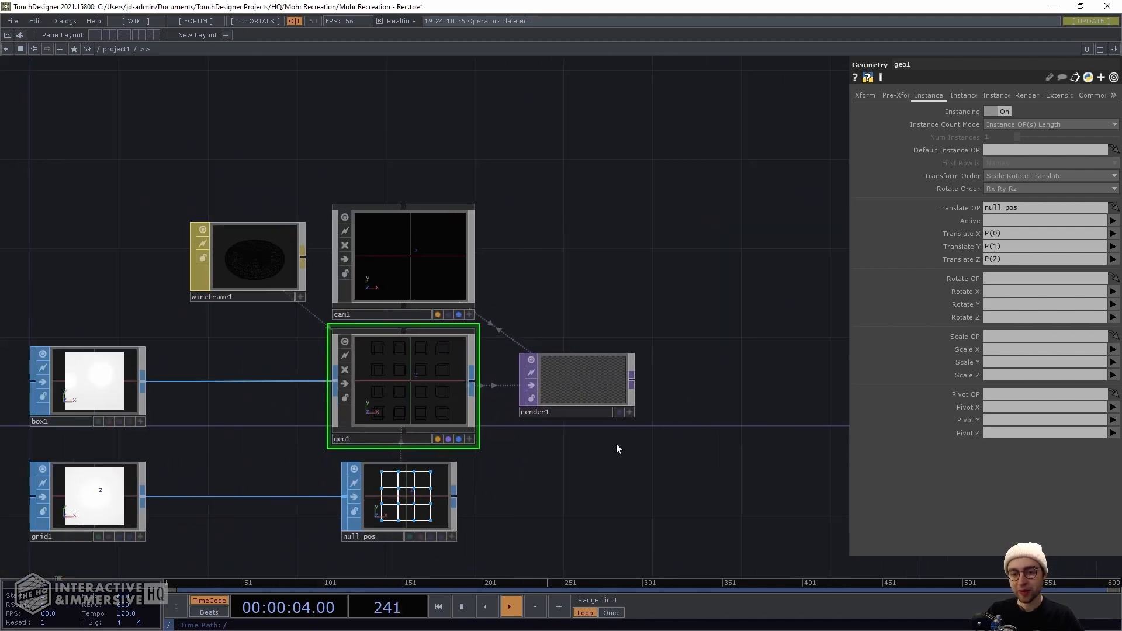
drag(617, 445, 491, 372)
key(Tab)
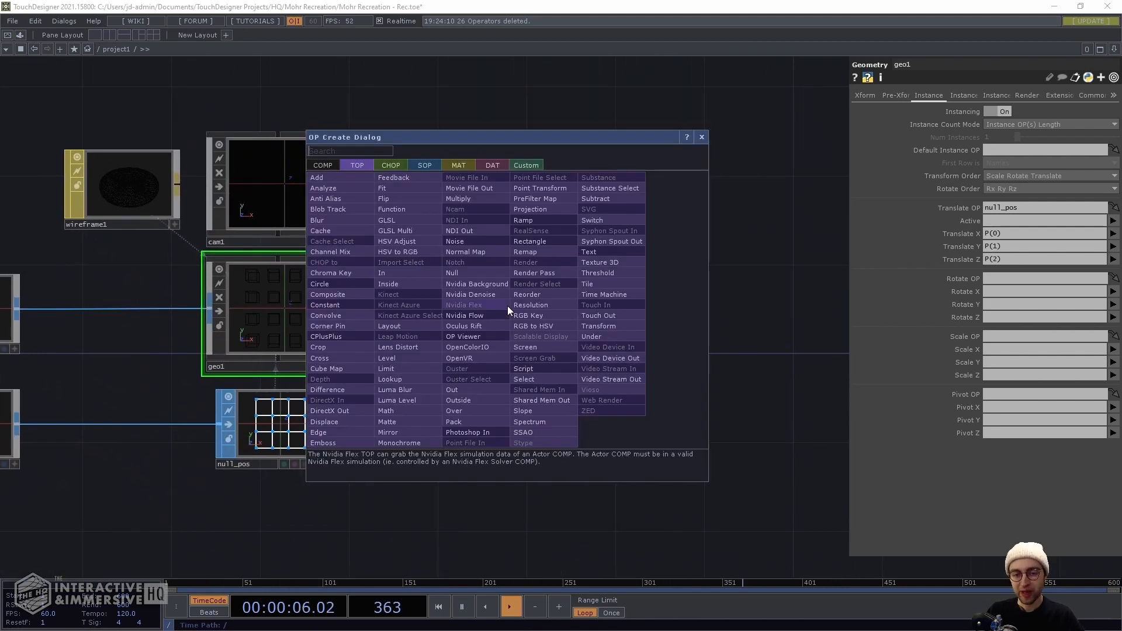
text(cons)
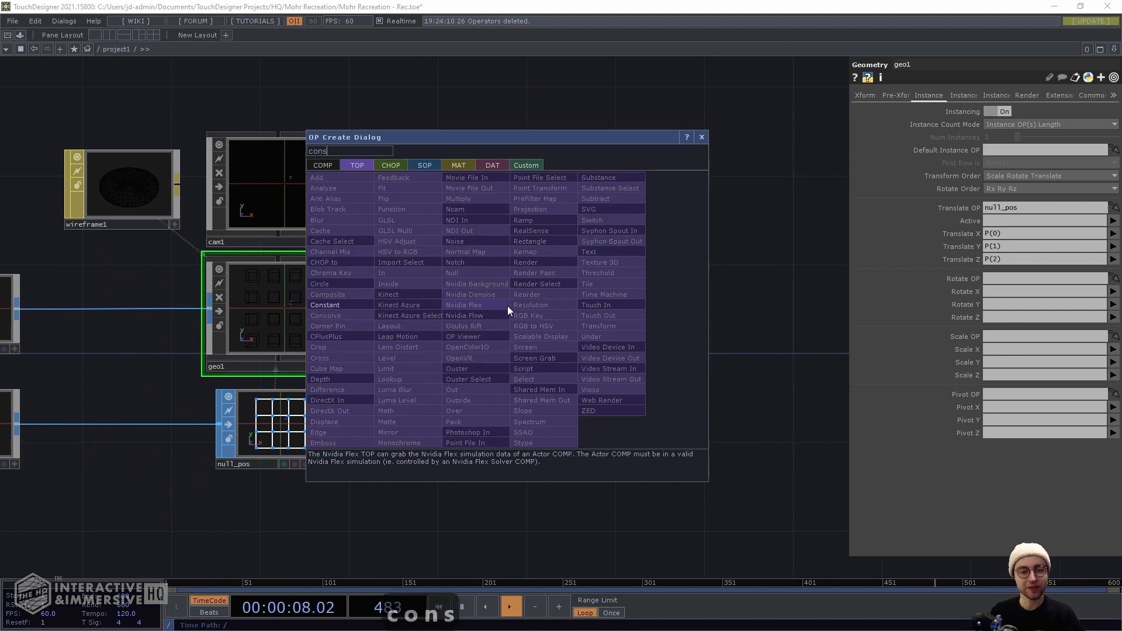
text(tant)
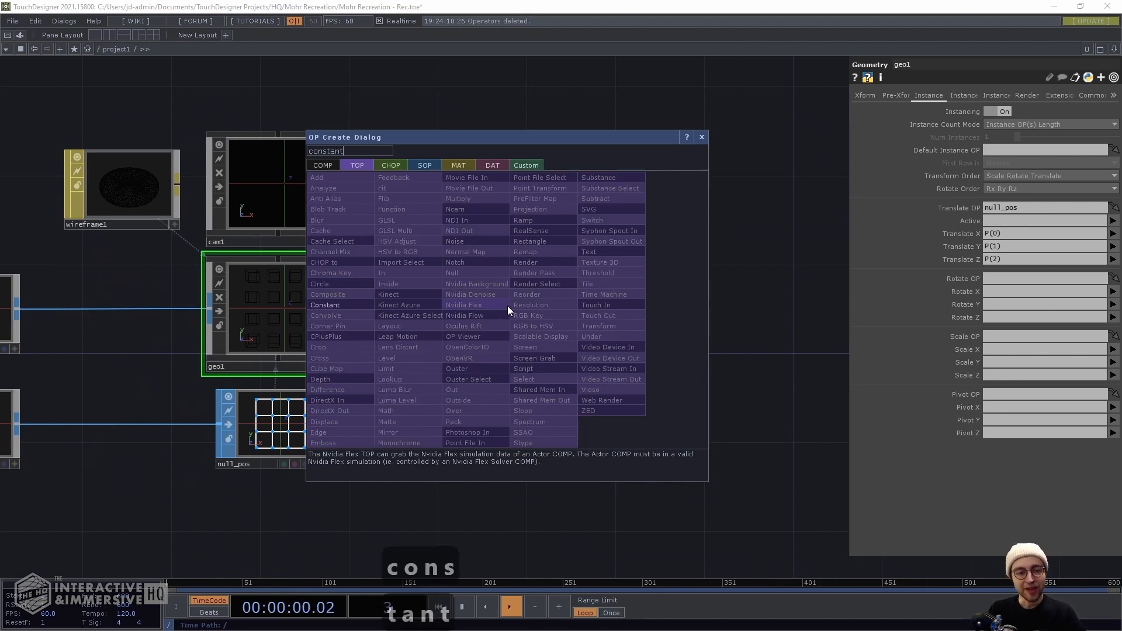
key(Return)
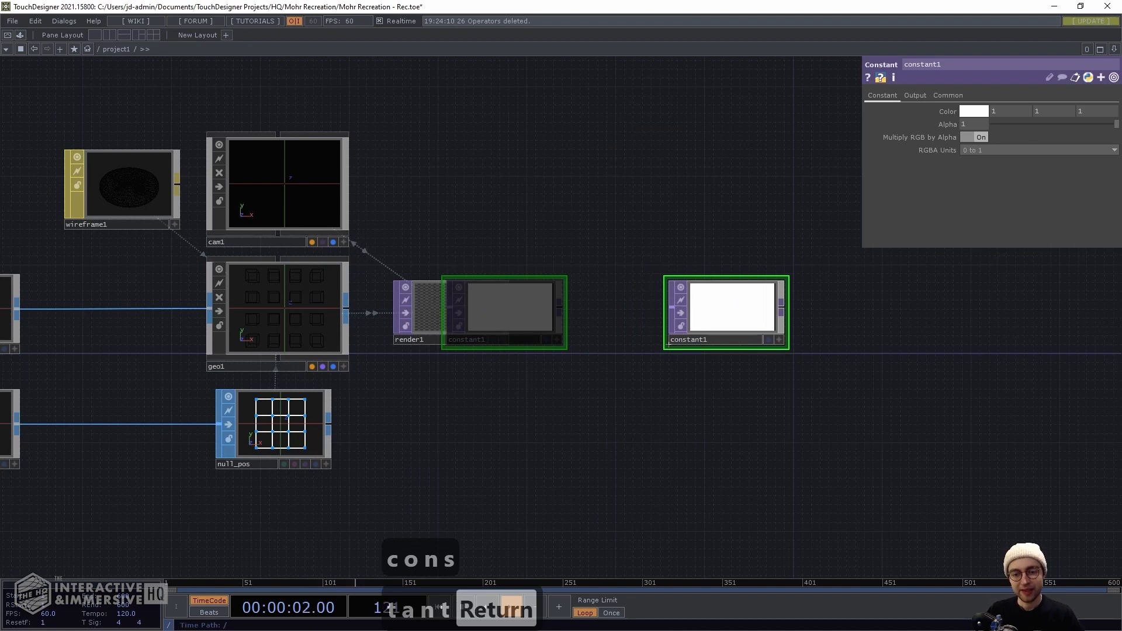
click(726, 312)
scroll(519, 436, down, 5)
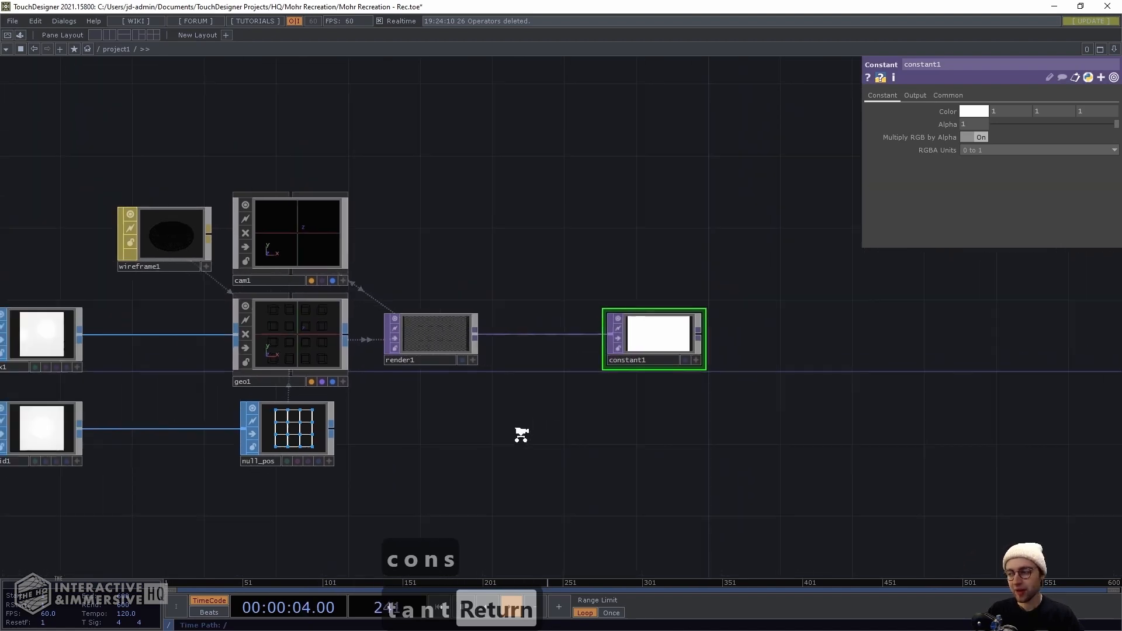
drag(573, 348, 694, 348)
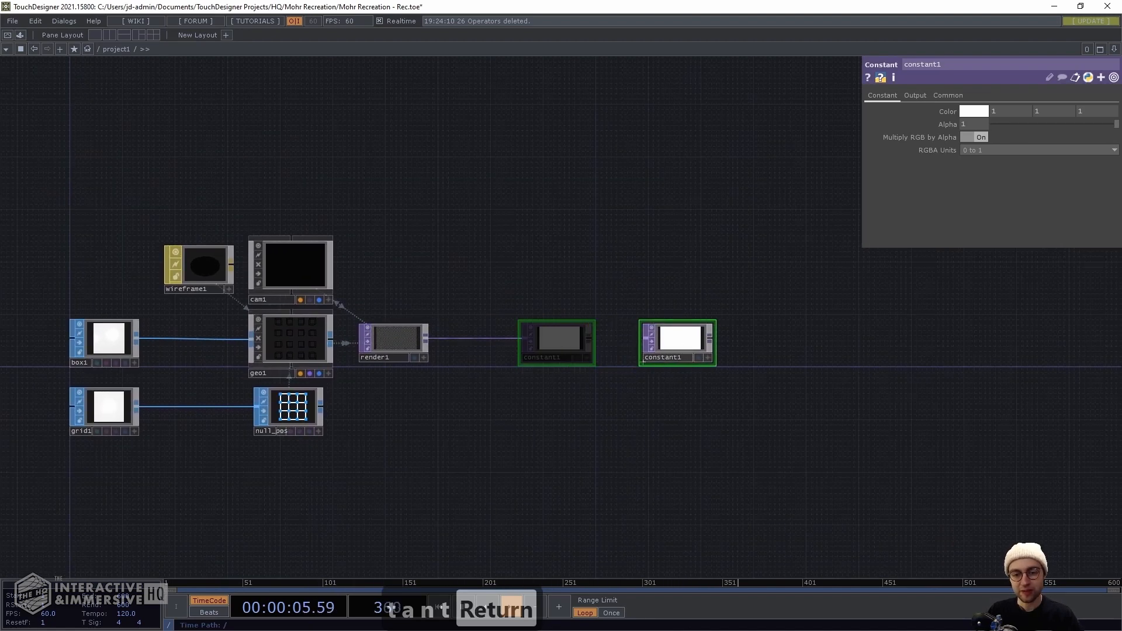
scroll(638, 374, up, 3)
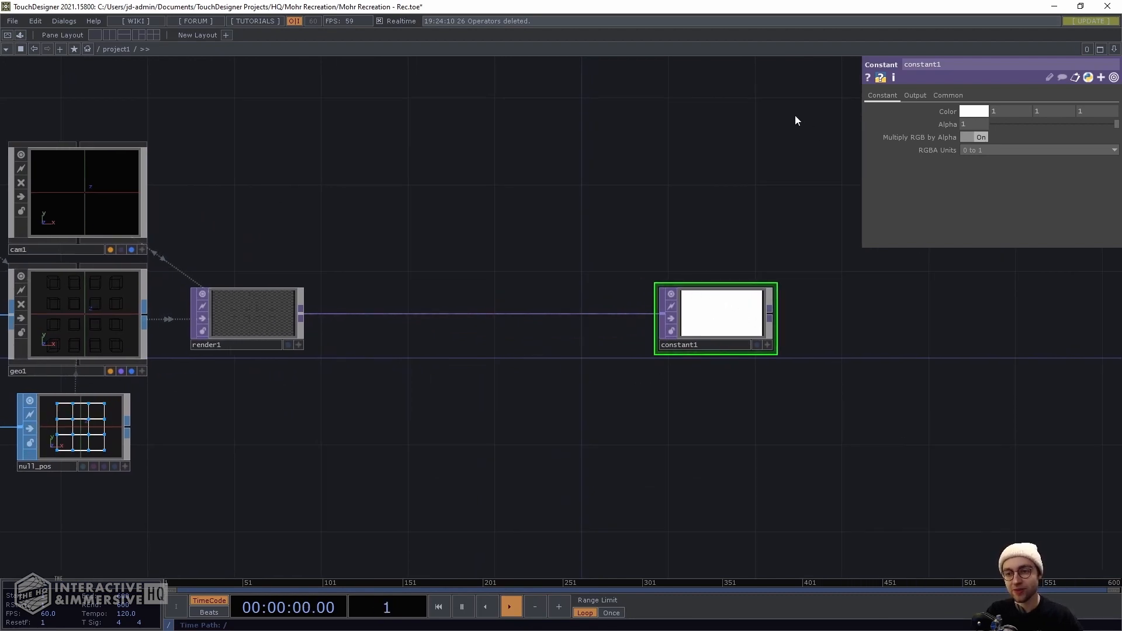
Enable compositing with the input on constant1 and set its operation to Under
click(916, 95)
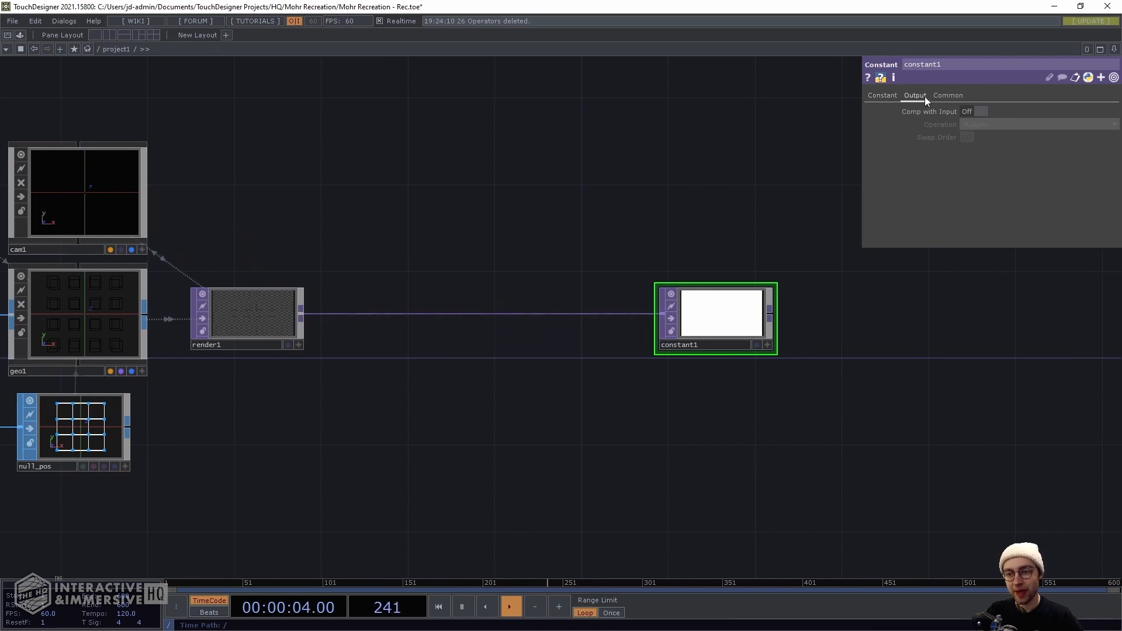
click(979, 111)
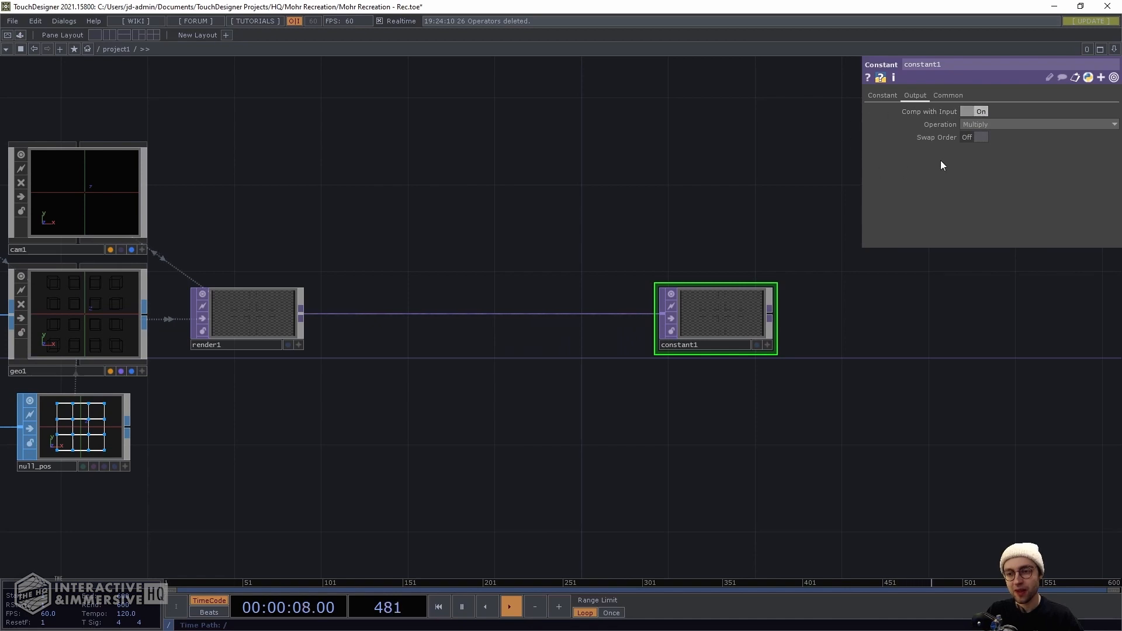
click(991, 124)
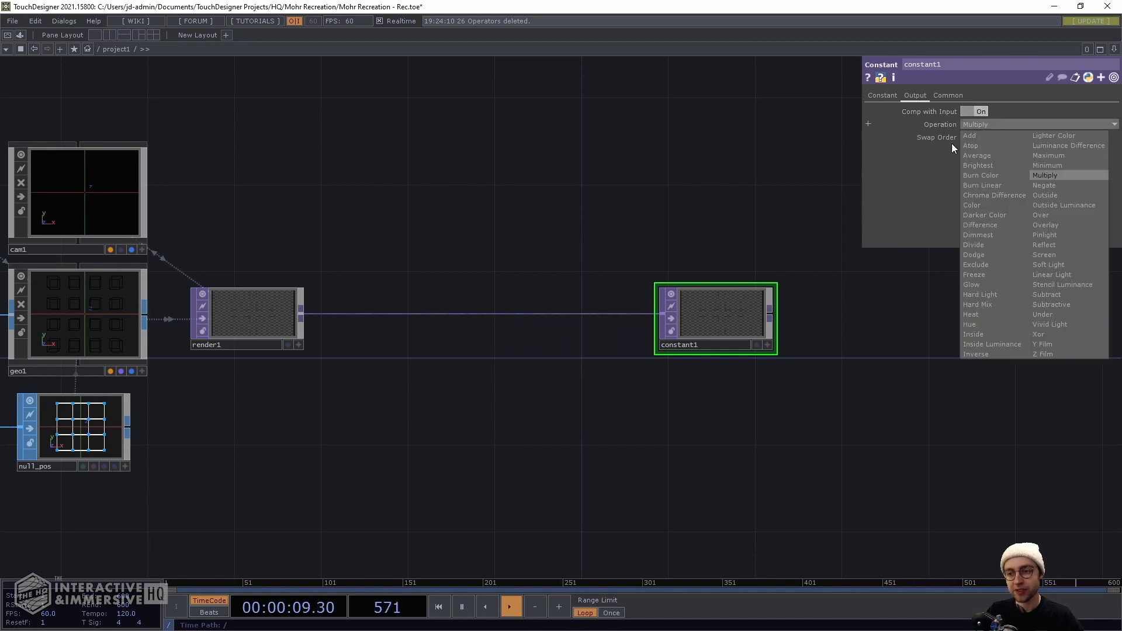
click(1049, 215)
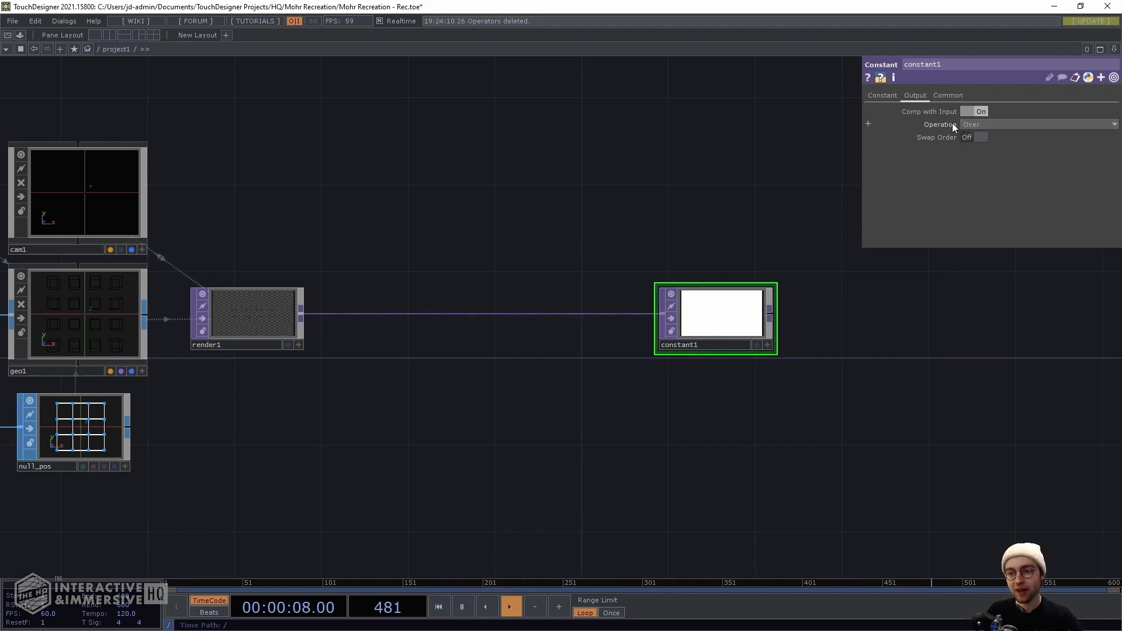
click(989, 124)
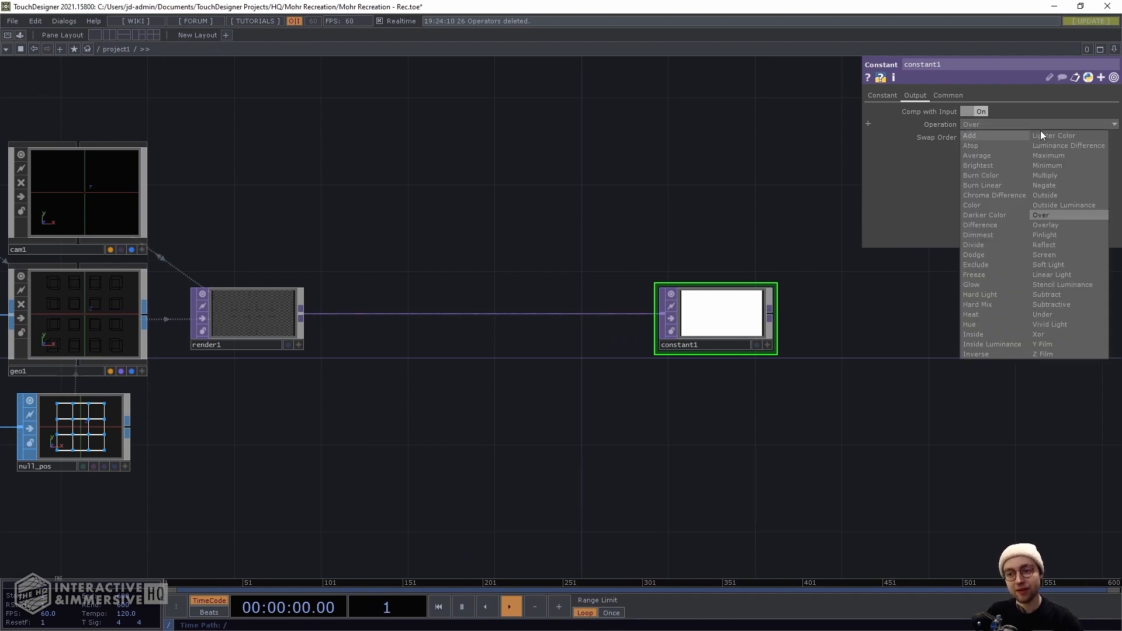
click(1037, 314)
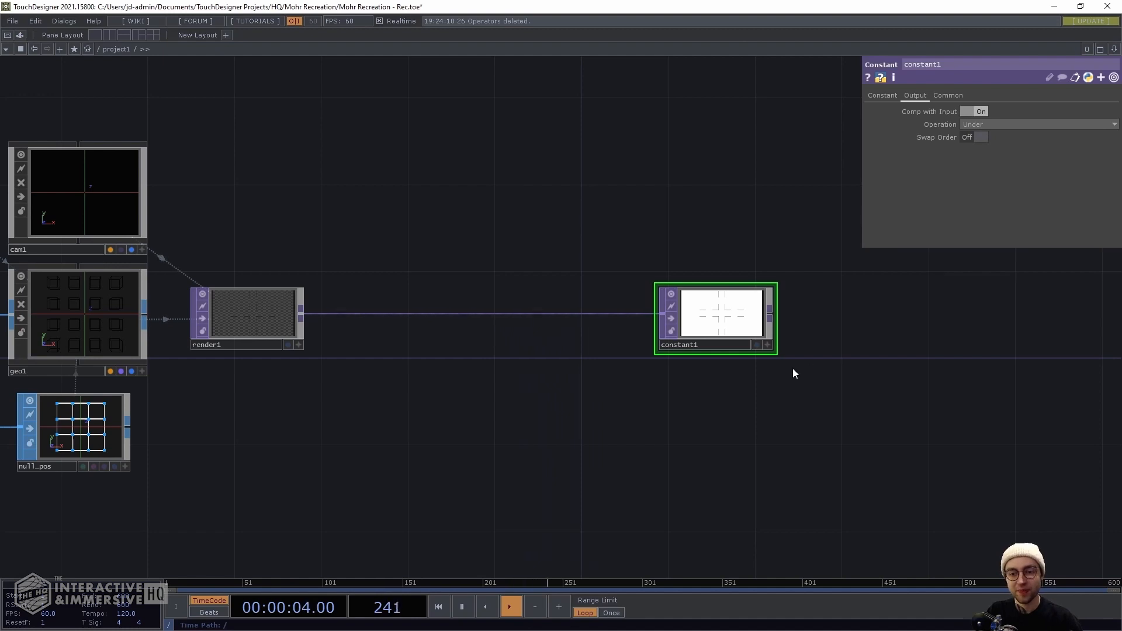
View constant1's output in a separate window to check the box grid against the background, and close the window
right_click(714, 310)
click(730, 307)
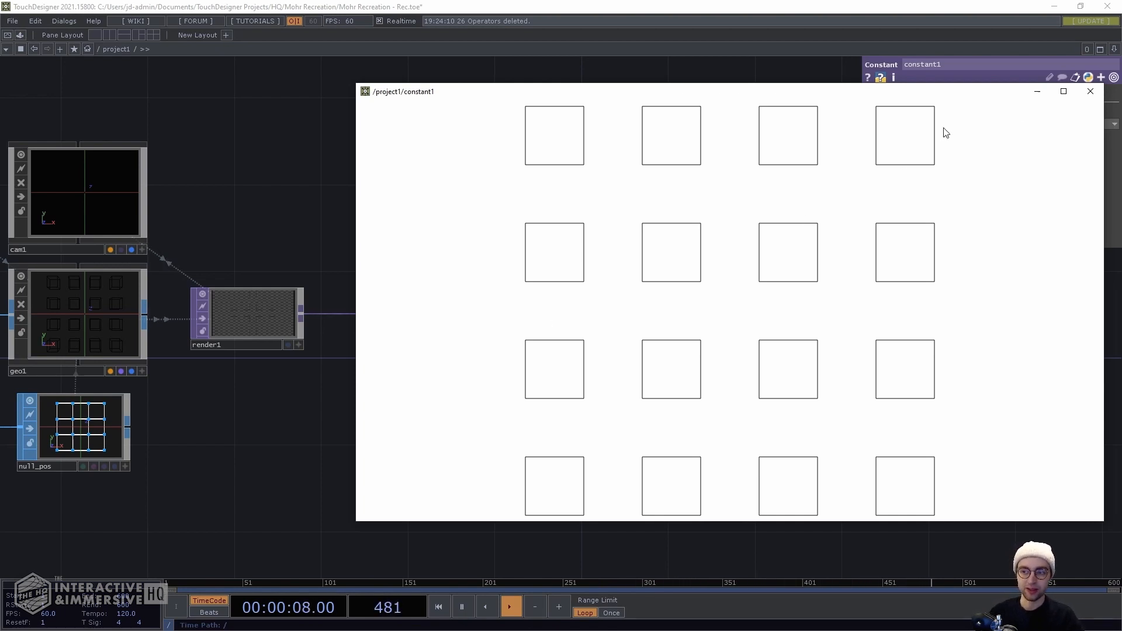
click(1089, 96)
Add a Noise CHOP and place it directly below grid1
drag(218, 484, 791, 407)
key(Tab)
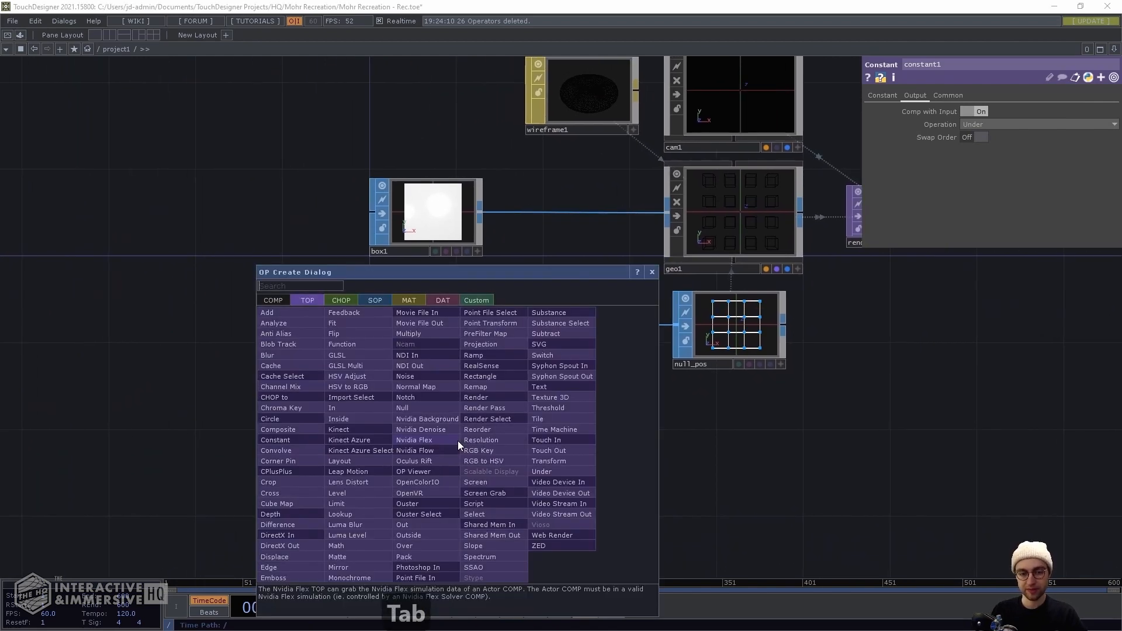
key(Tab)
text(noise)
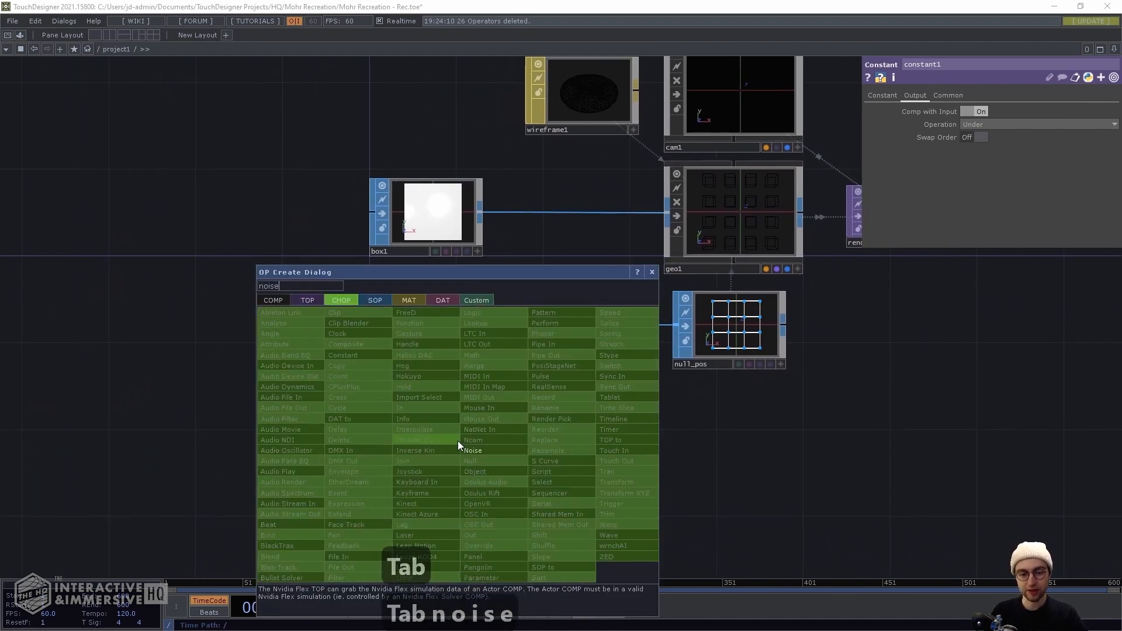
click(472, 453)
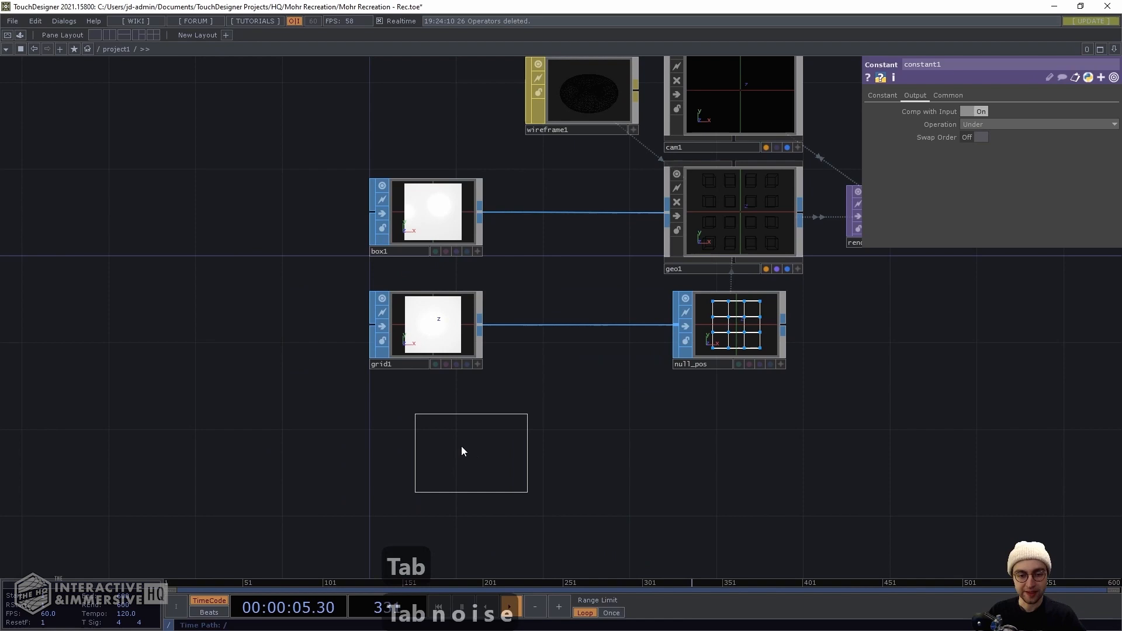
click(433, 423)
drag(430, 422, 420, 430)
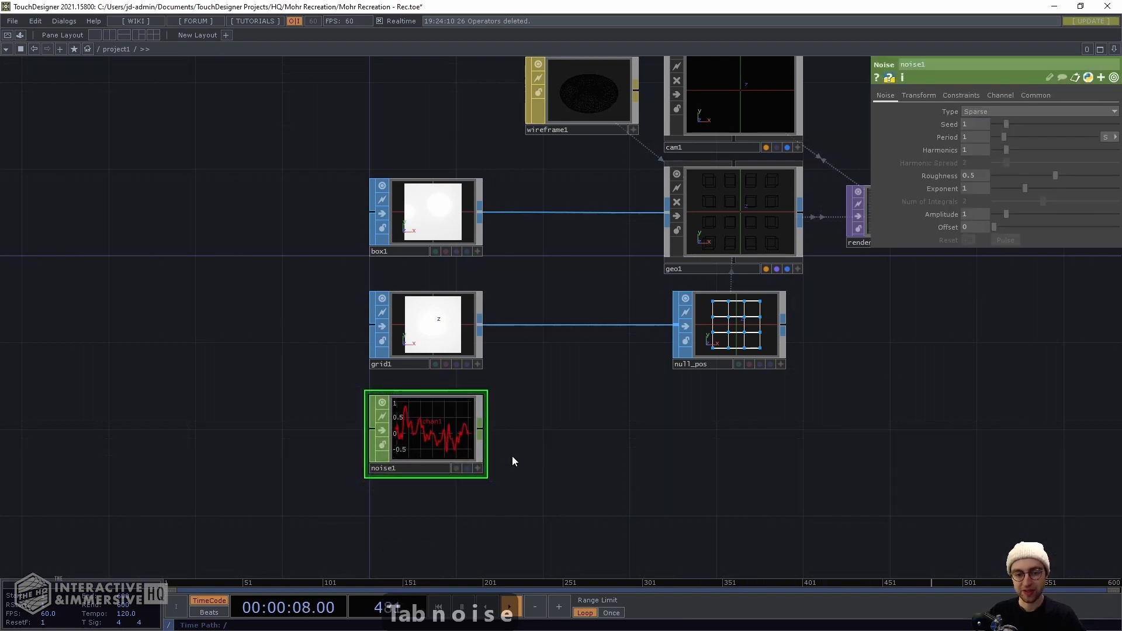
Set the units of the Noise CHOP's channel Start and End to Samples
middle_drag(516, 441, 563, 418)
drag(564, 419, 561, 304)
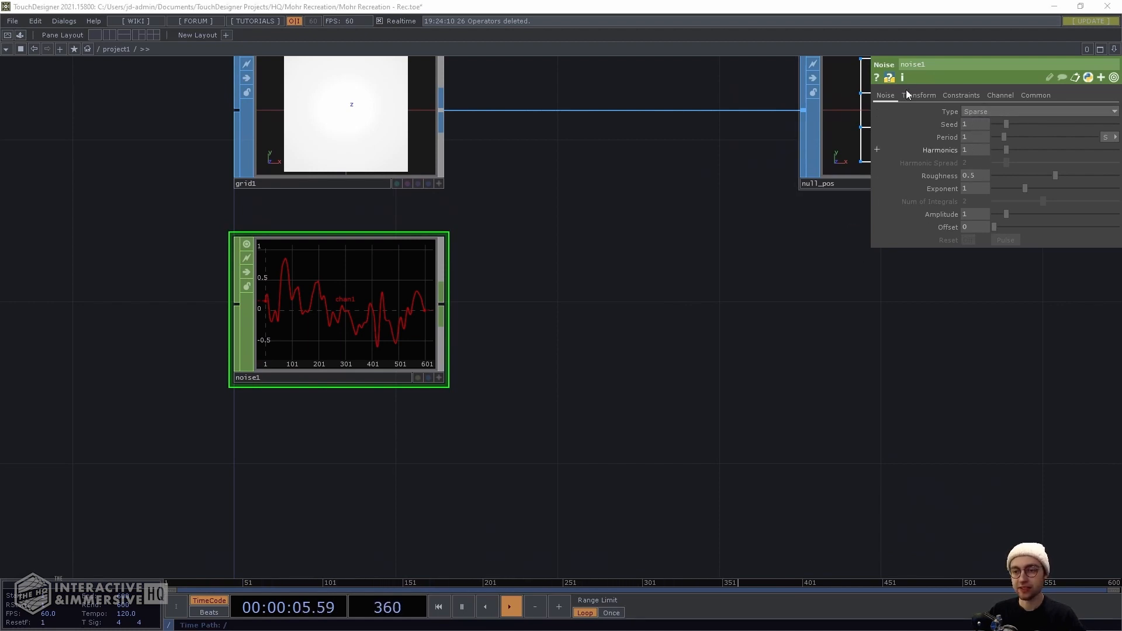
click(1001, 94)
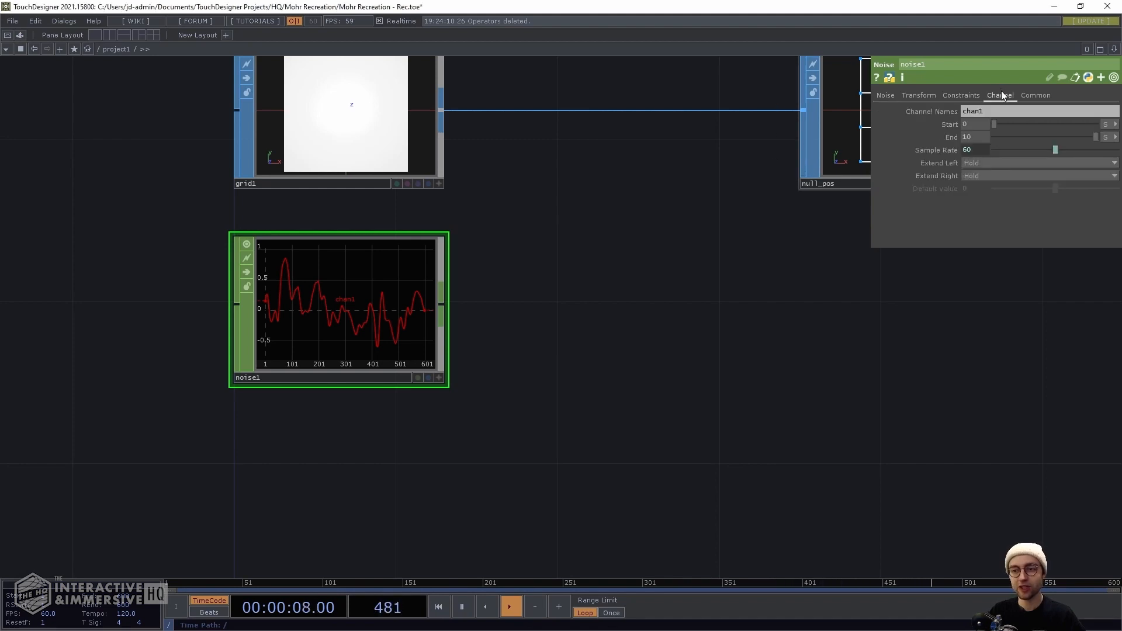
drag(671, 273, 548, 320)
scroll(526, 334, down, 3)
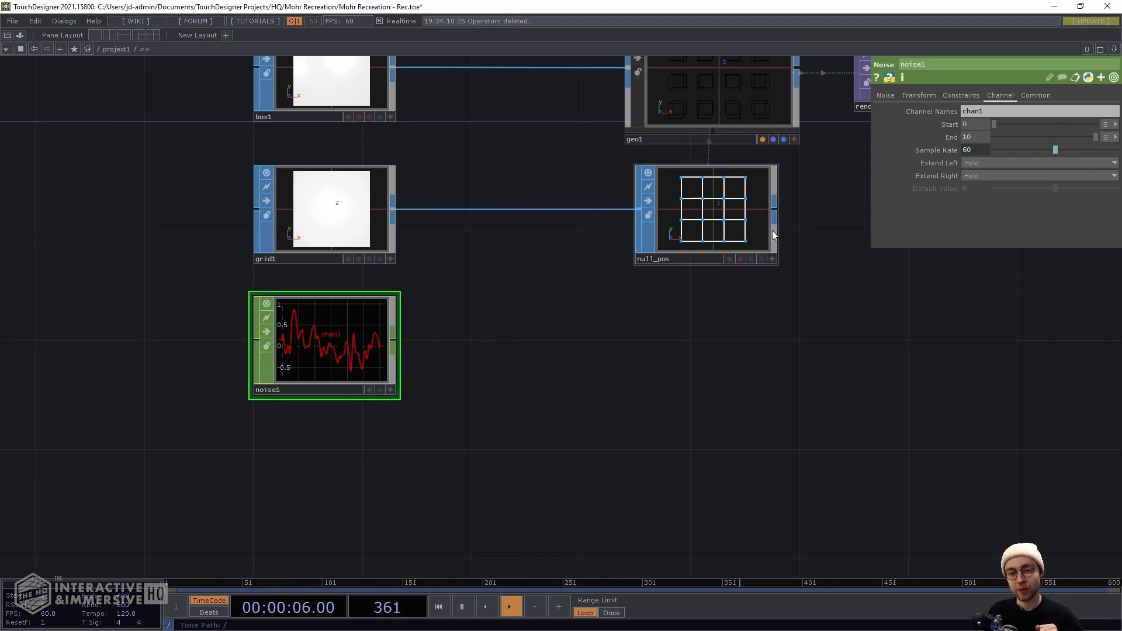
drag(738, 319, 686, 331)
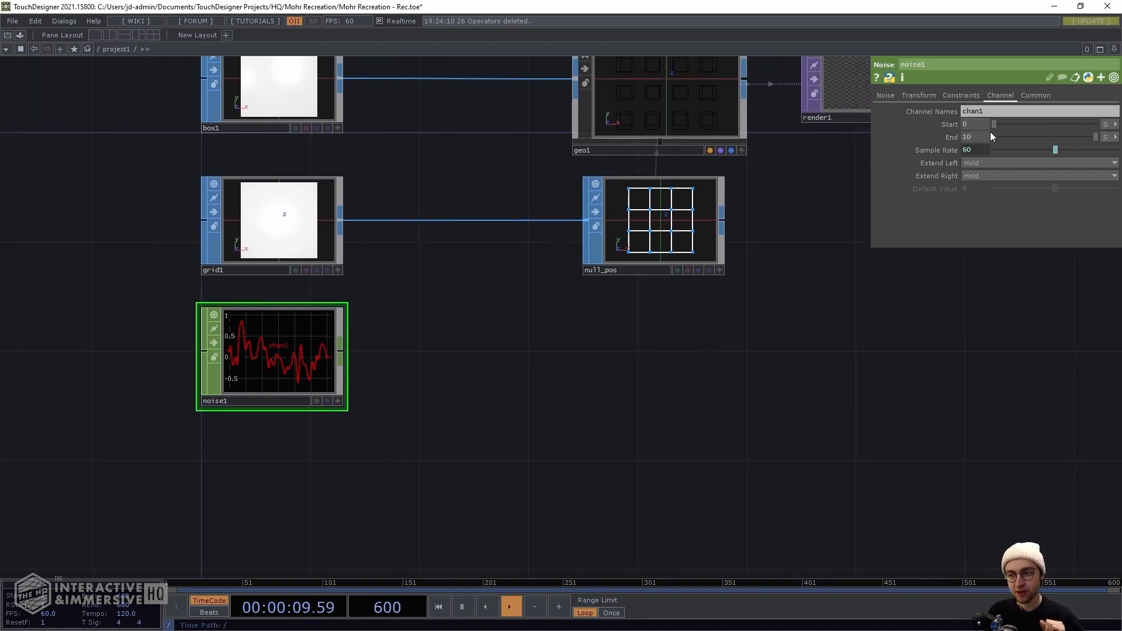
click(1113, 125)
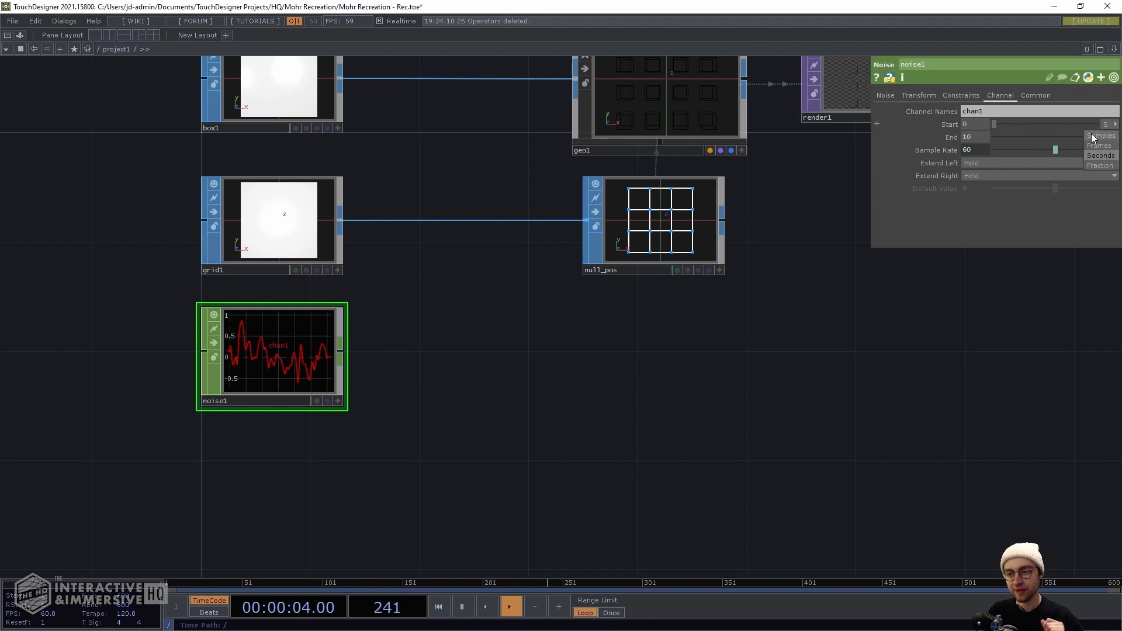
click(1093, 136)
click(1105, 137)
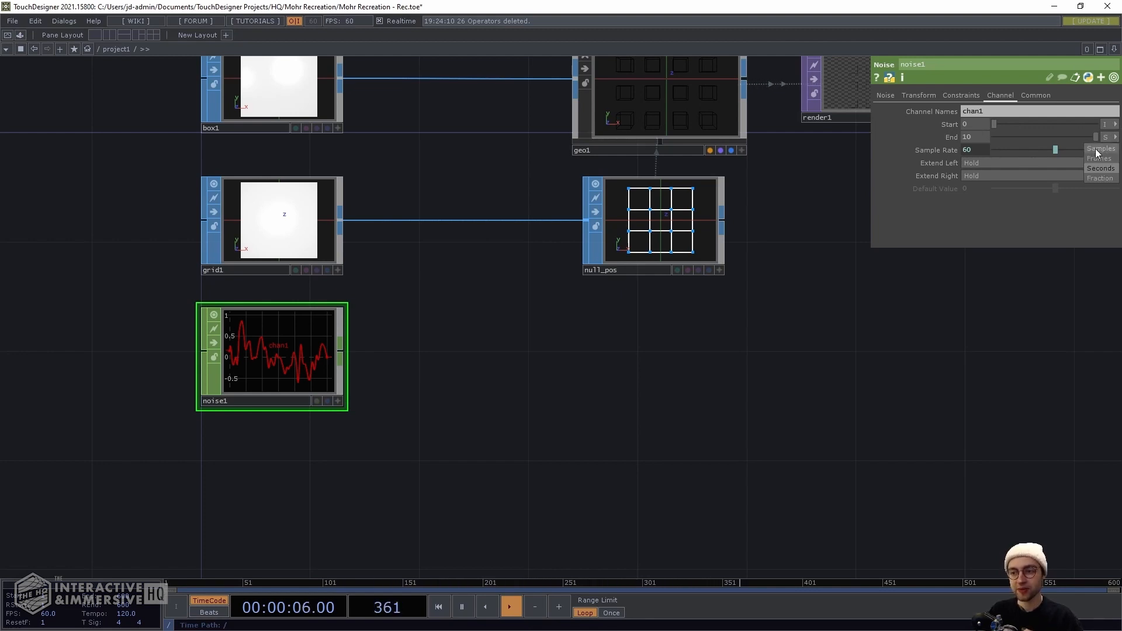
Set the Noise CHOP's channel End to the expression op('null_pos').numPoints - 1
click(949, 136)
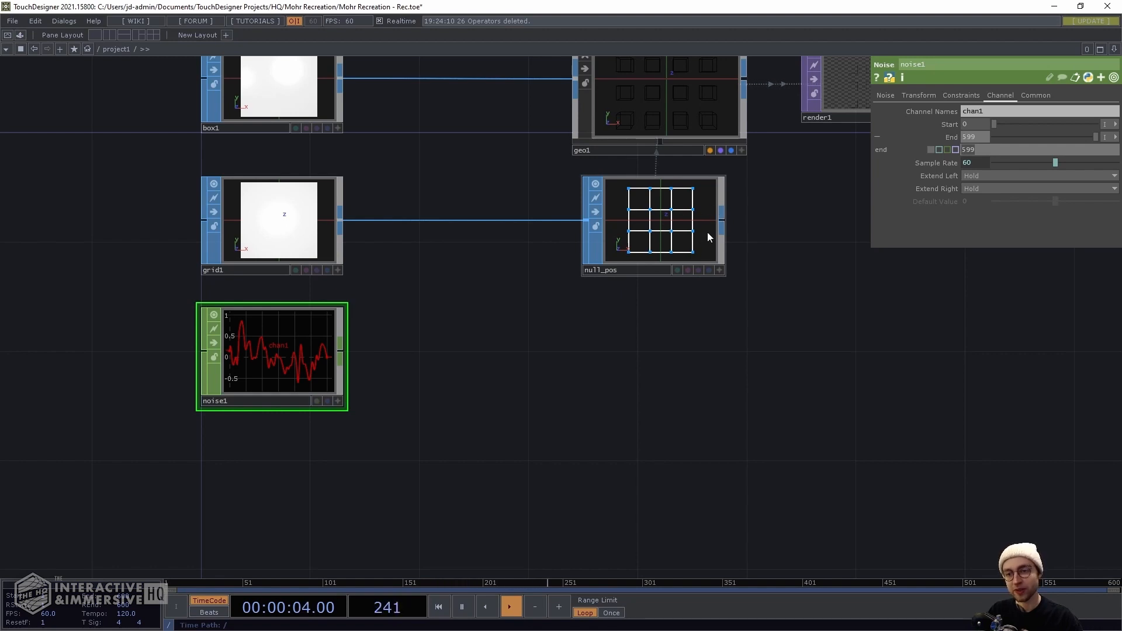
text(op)
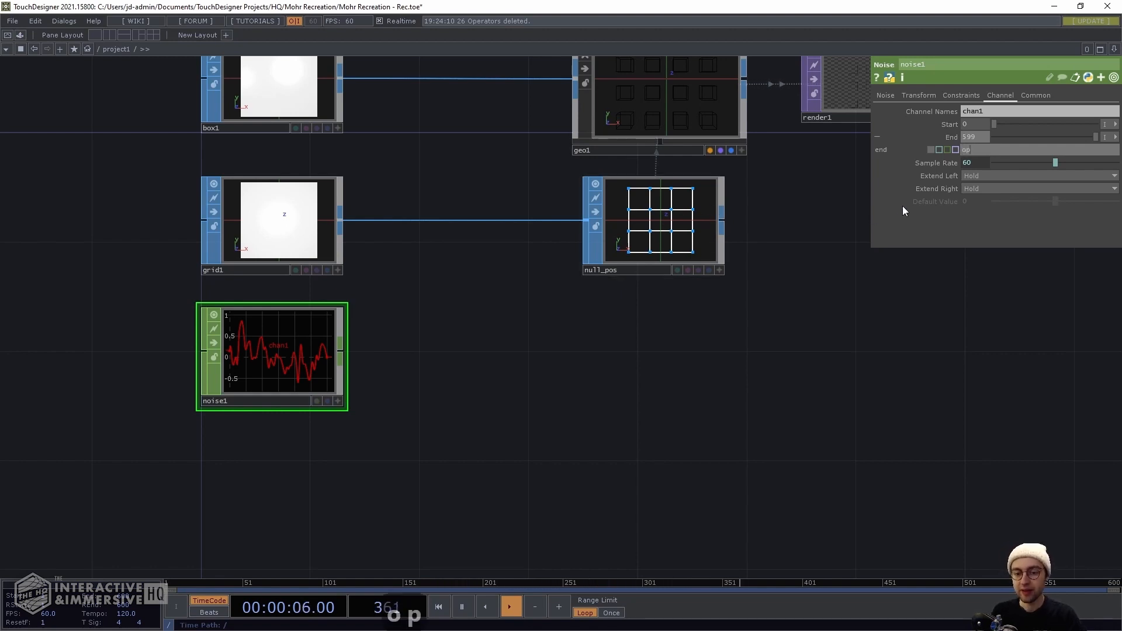
text(()
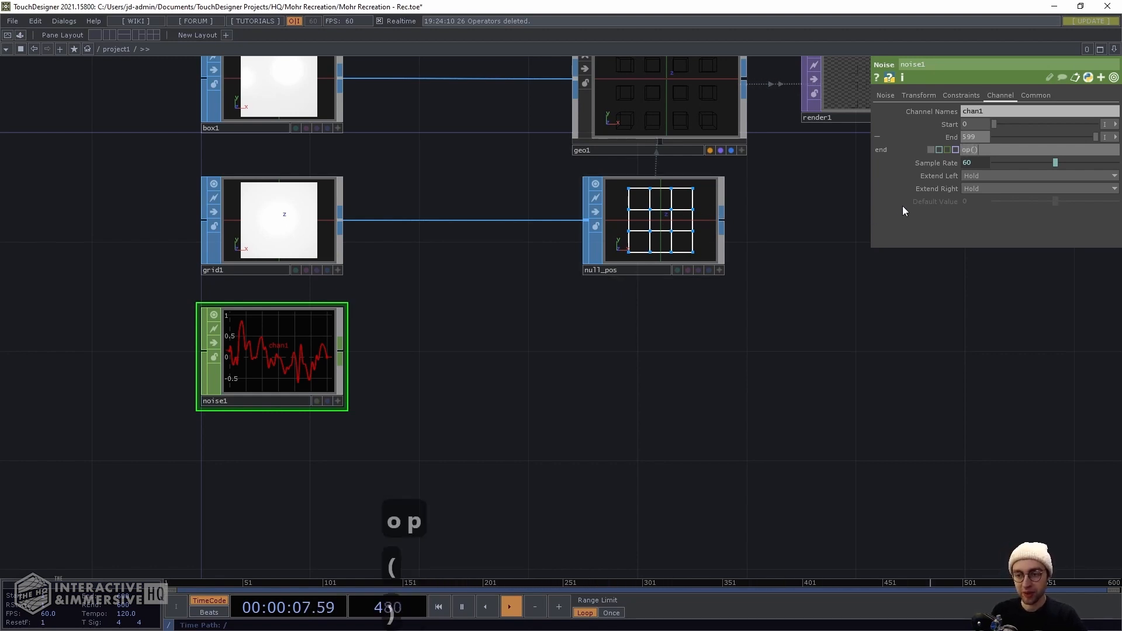
text('))
key(Left)
key(Left)
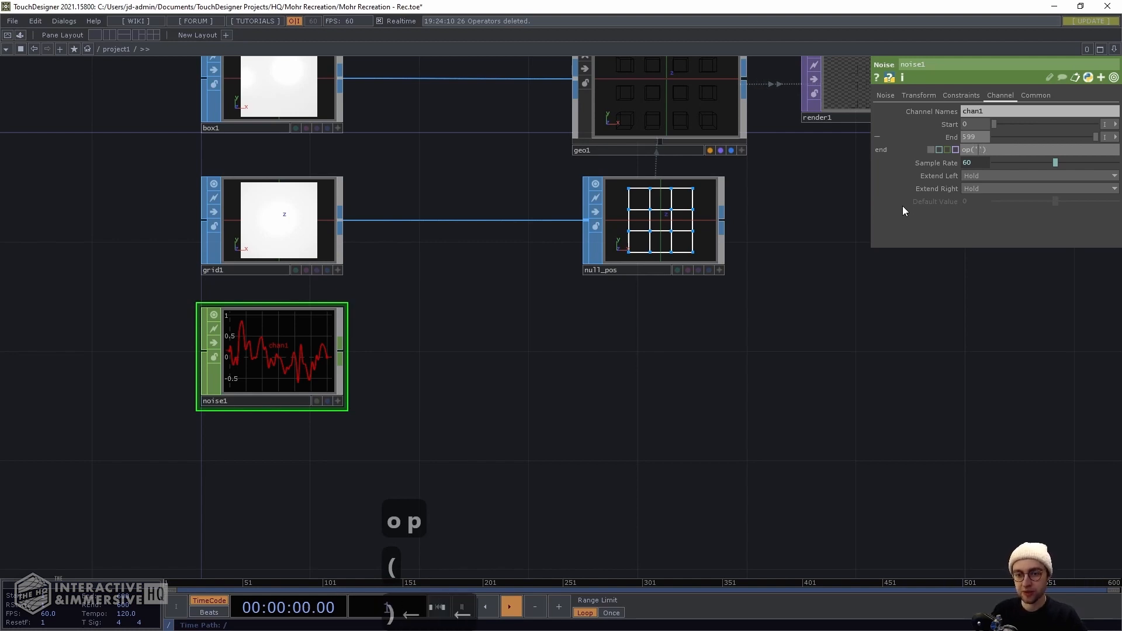
text(null_po'))
key(shift+BackSpace)
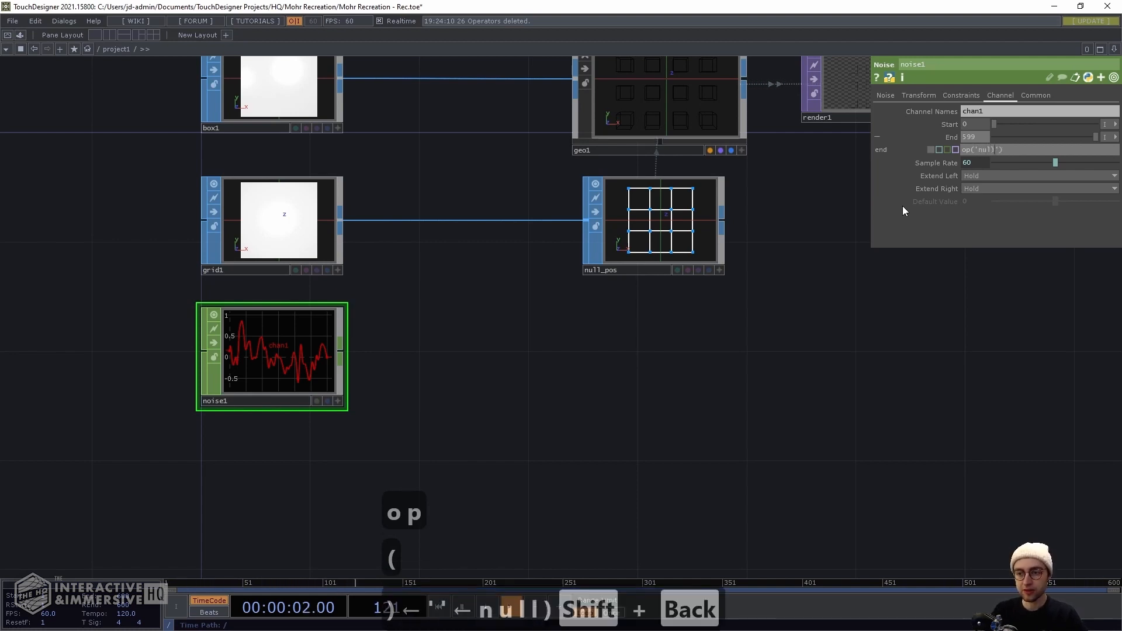
text(_pos)
key(End)
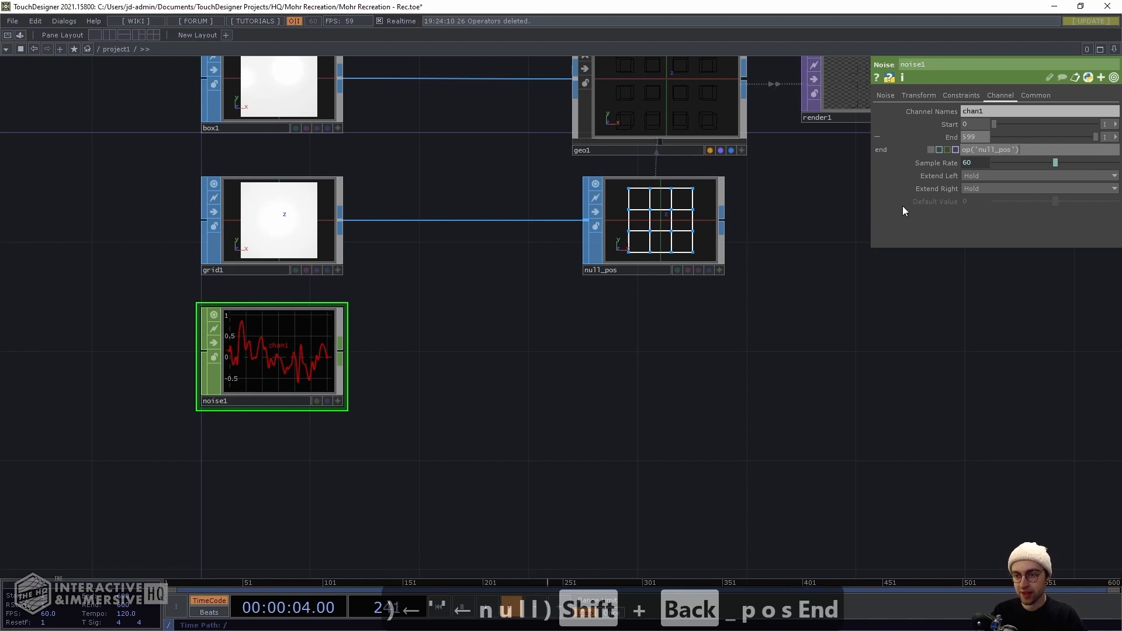
text(.n)
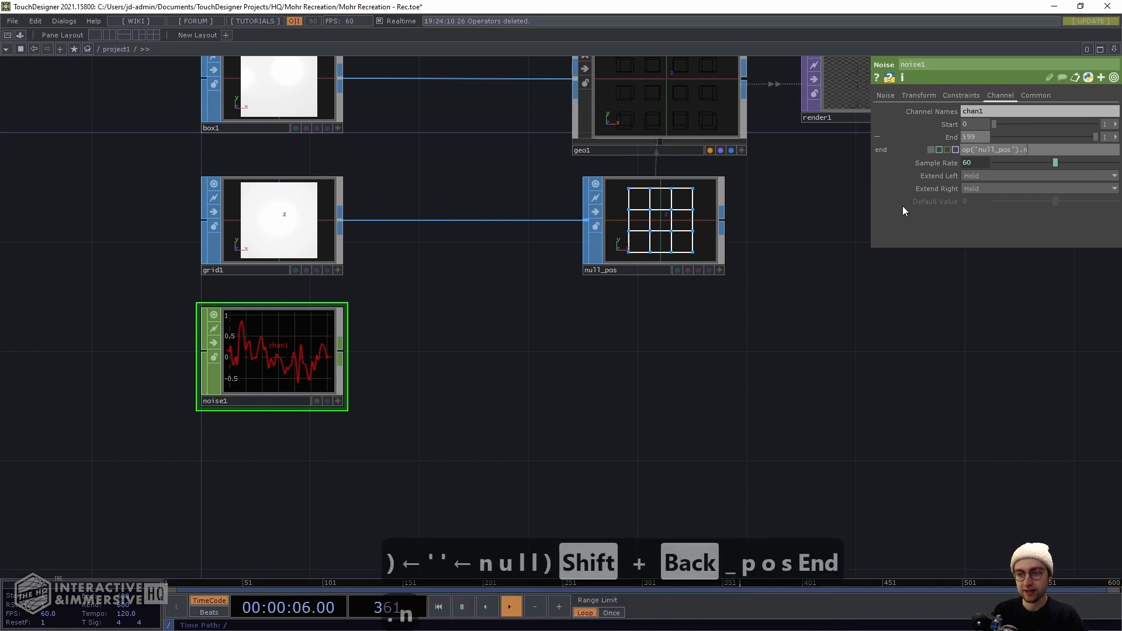
text(umPoints)
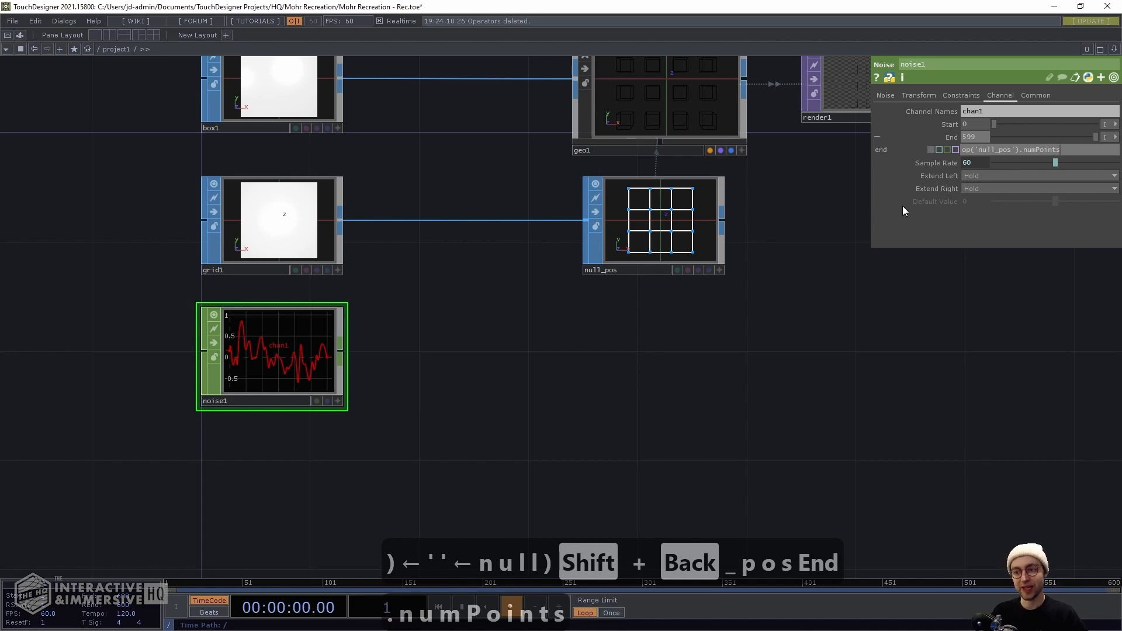
text( - 1)
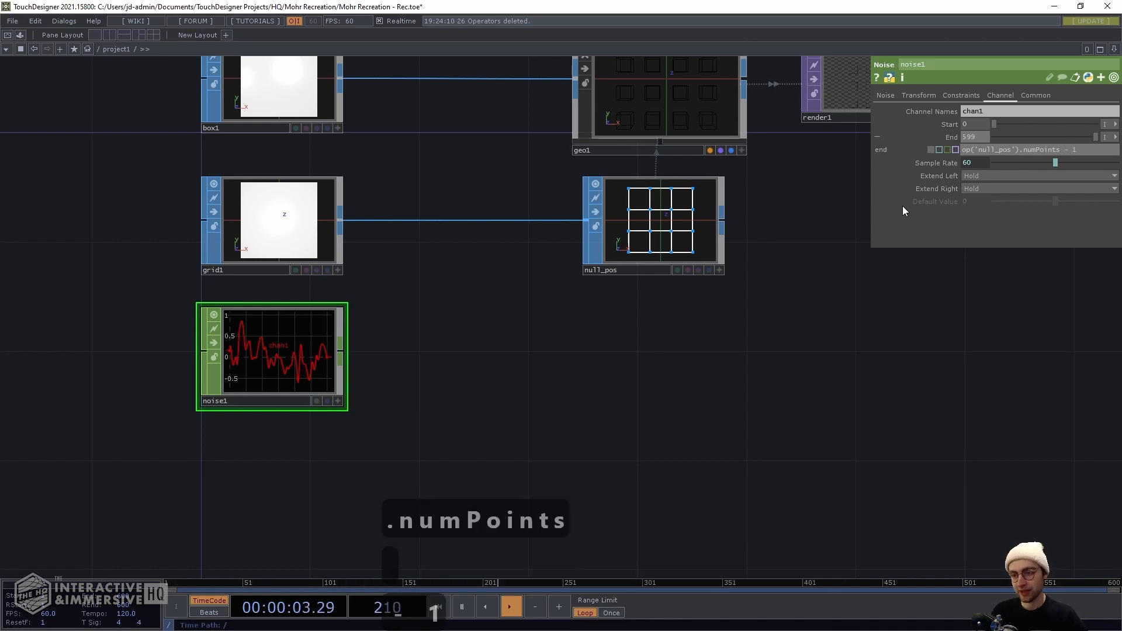
key(Return)
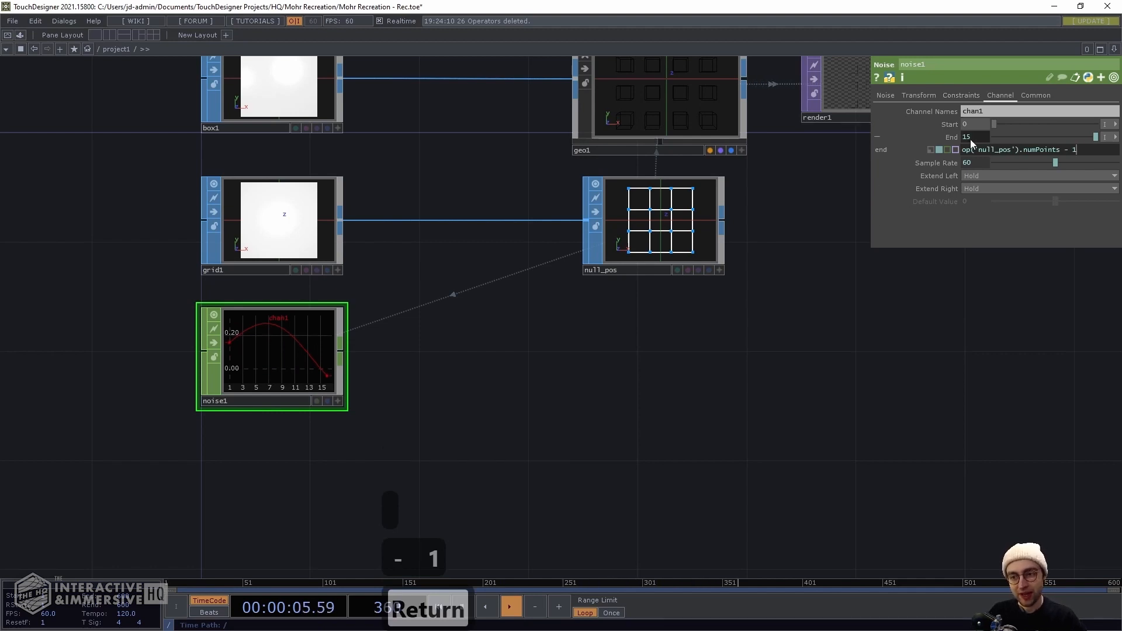
scroll(260, 448, up, 2)
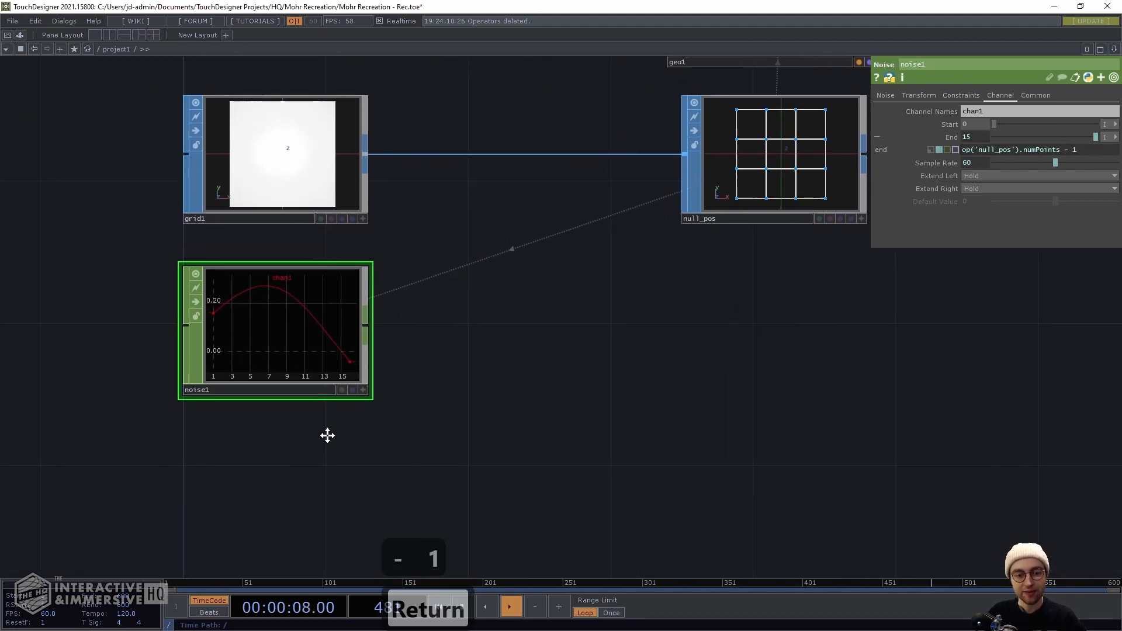
drag(325, 434, 439, 426)
middle_drag(413, 302, 546, 451)
scroll(546, 451, down, 3)
drag(619, 434, 539, 436)
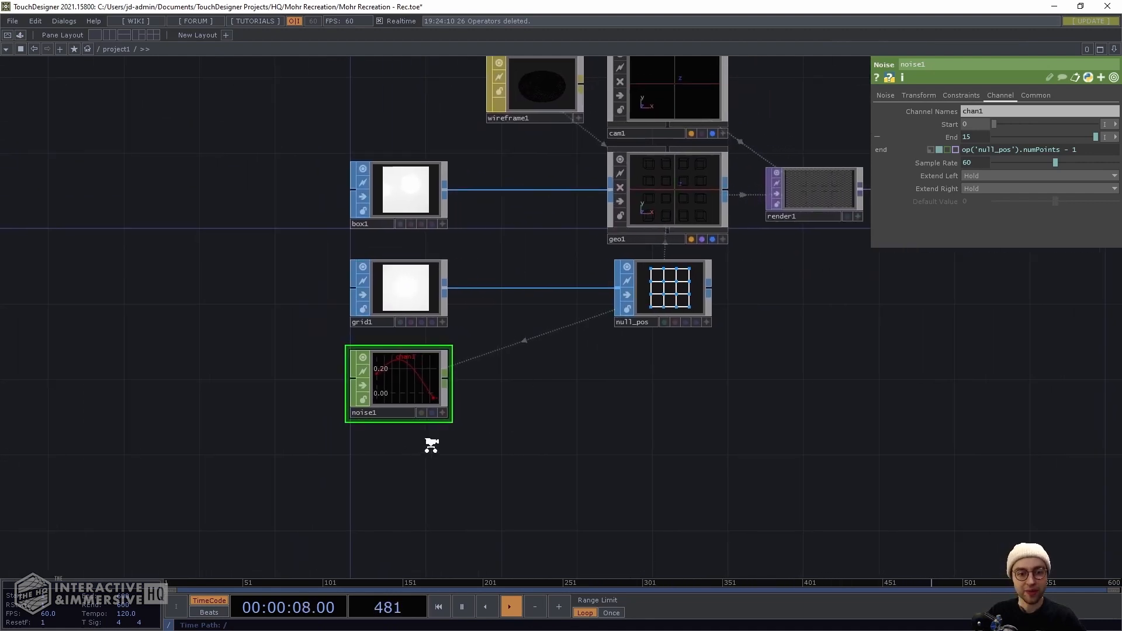
scroll(432, 446, up, 2)
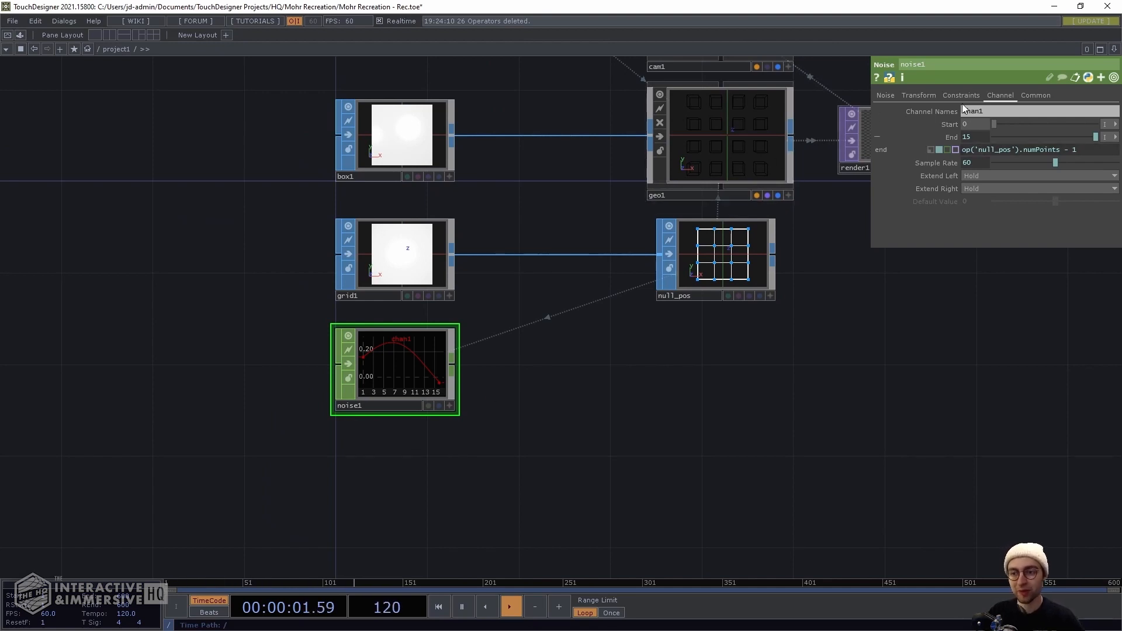
Replace the Noise CHOP's channel names with rotx roty rotz
click(979, 110)
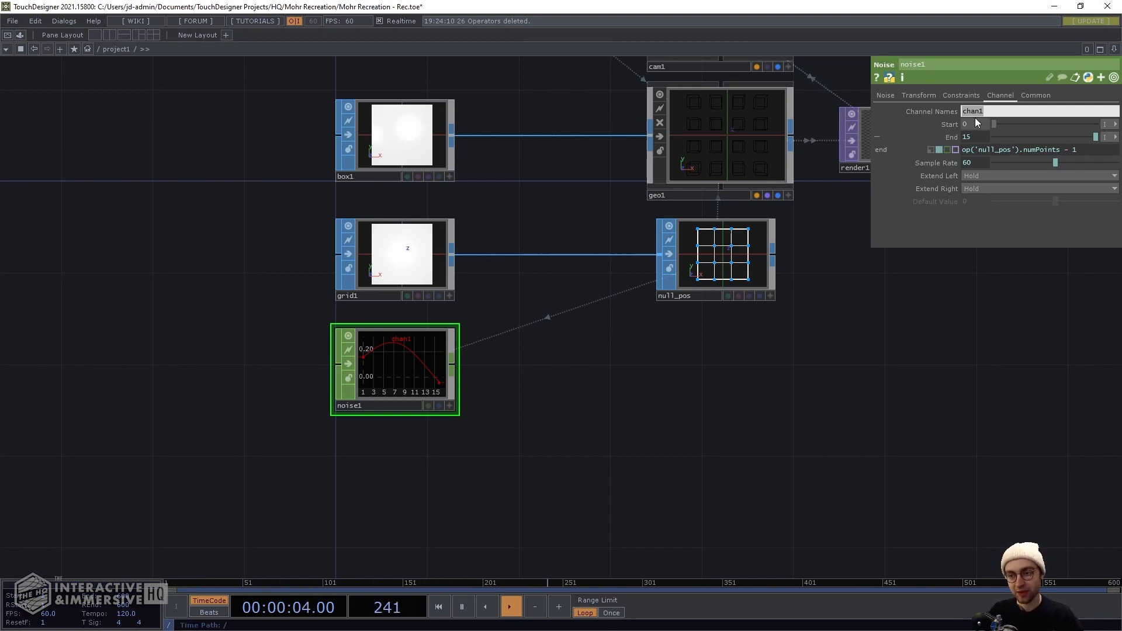
text(rot)
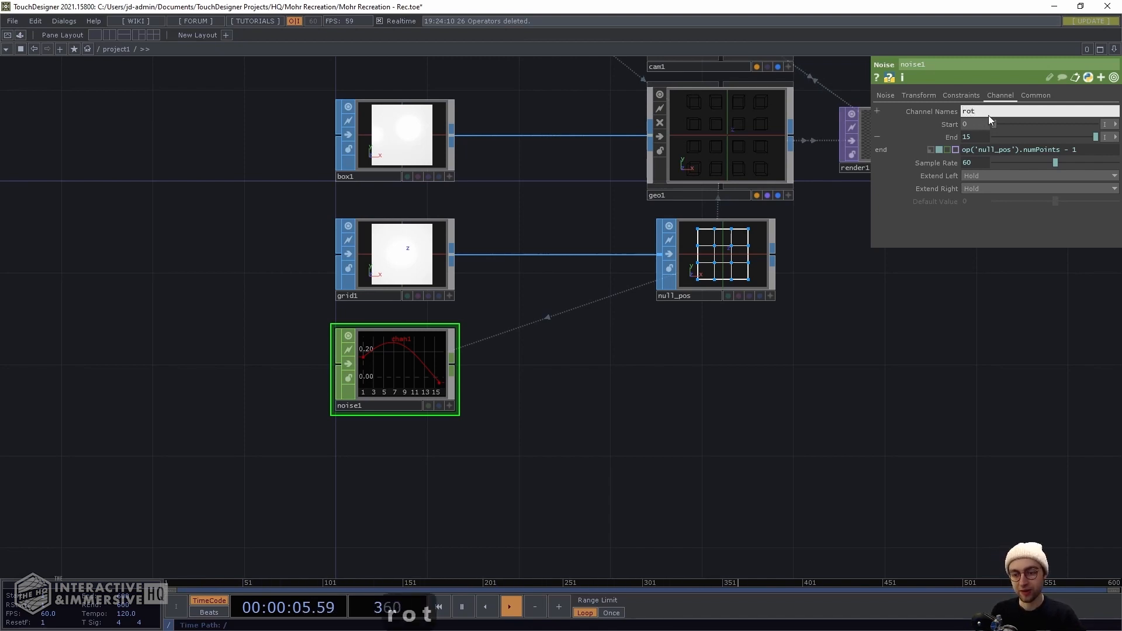
text(x ro)
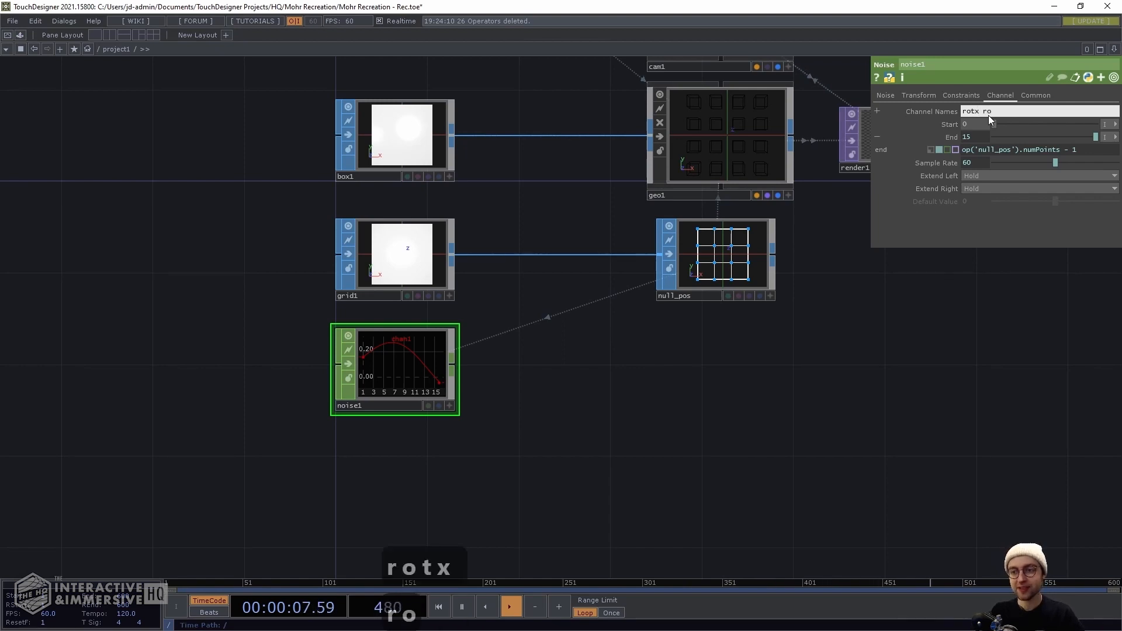
text(ty r)
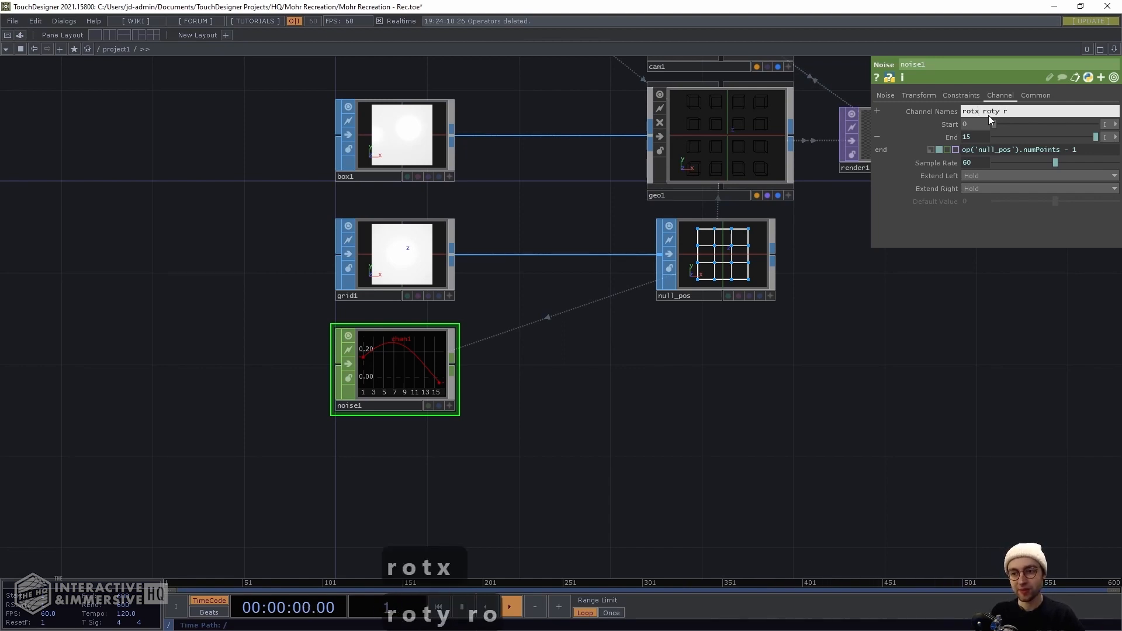
text(otz)
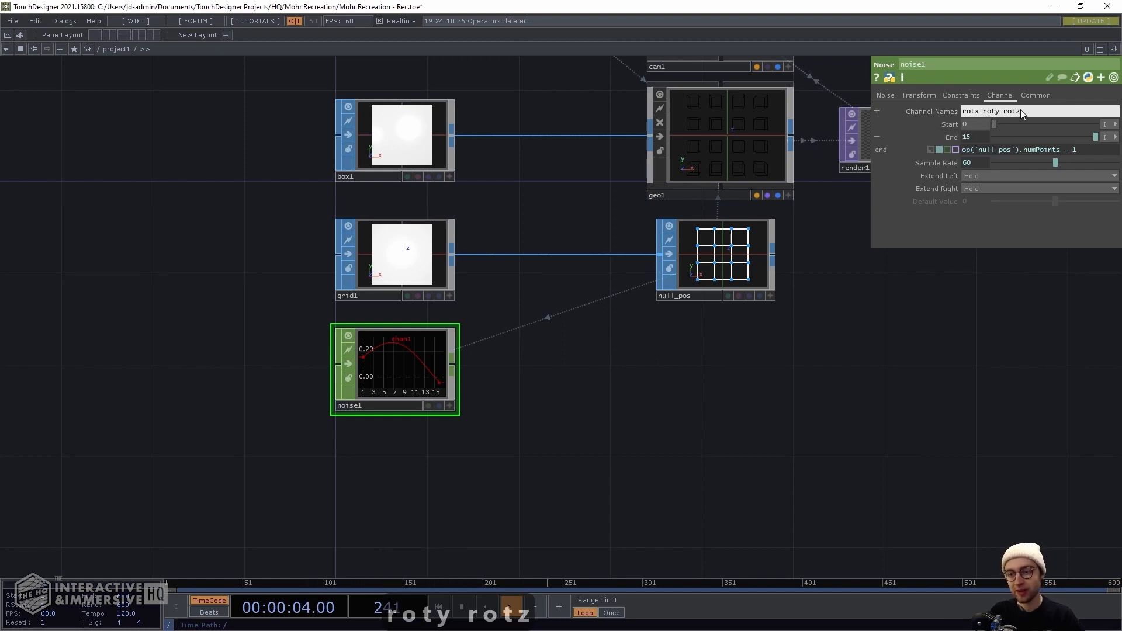
key(Return)
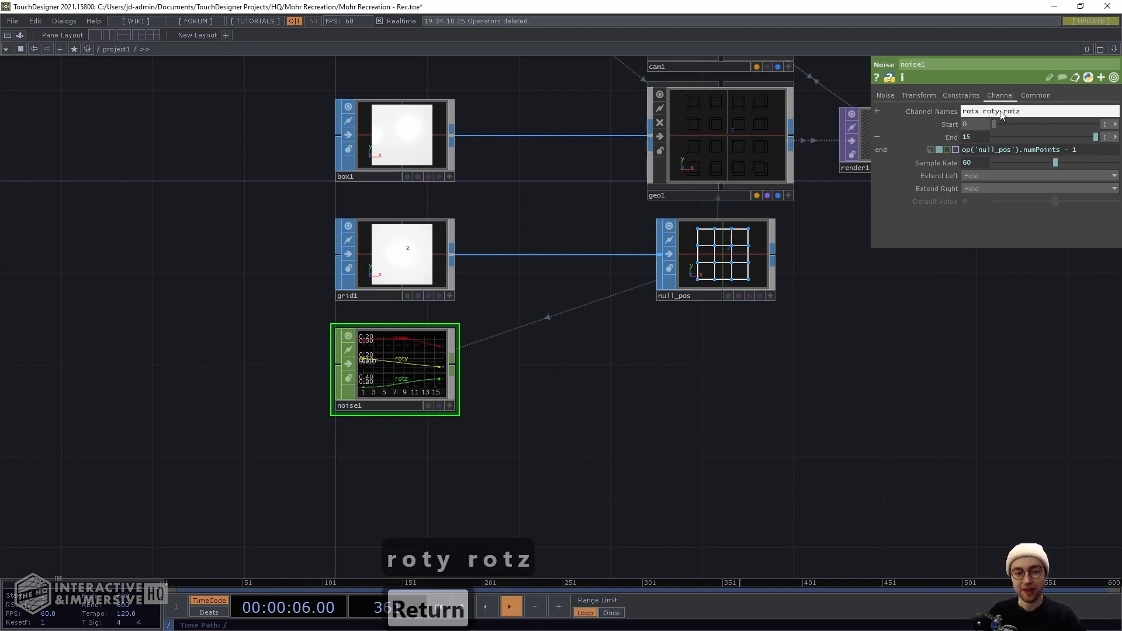
Set the period of noise1 to 0.0001 so its three rotation channels vary from sample to sample
middle_drag(383, 429, 461, 389)
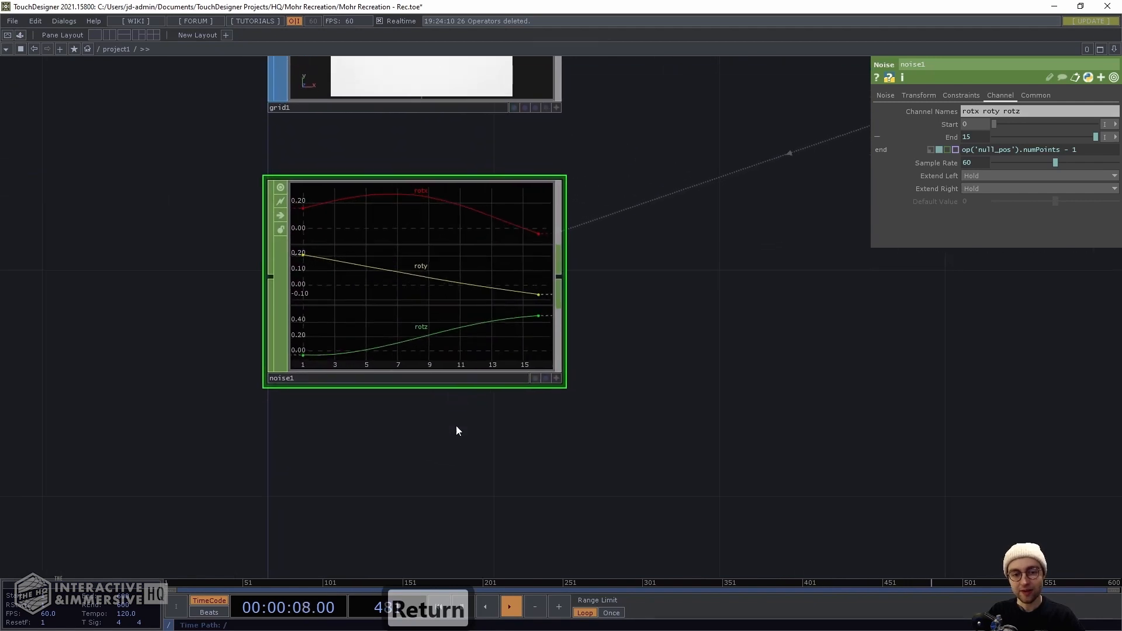
drag(461, 446, 503, 469)
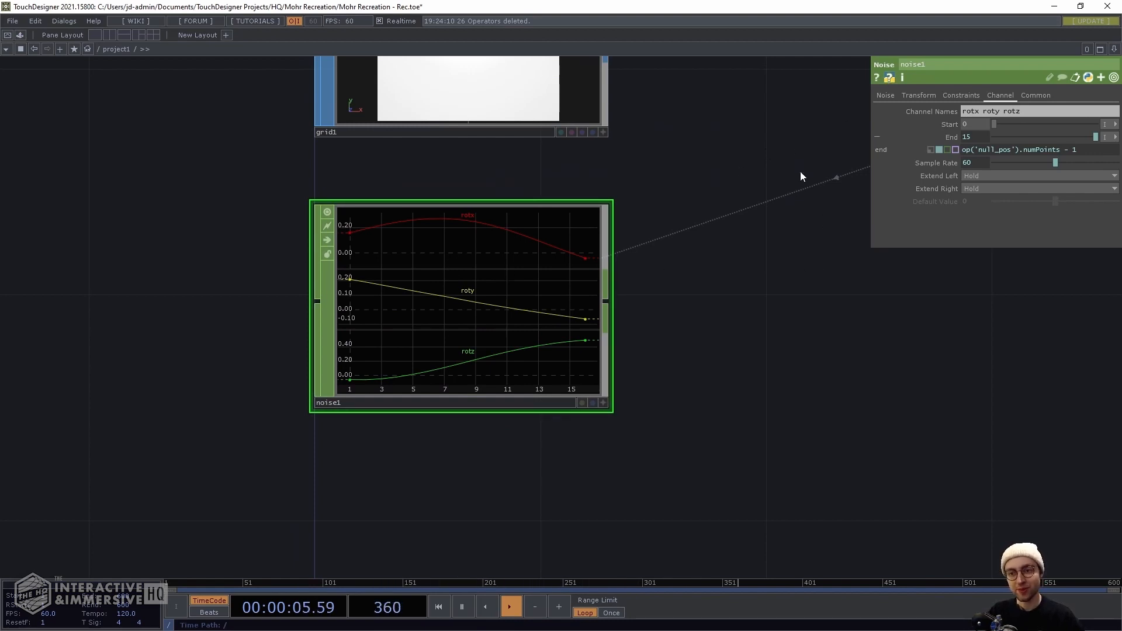
click(884, 96)
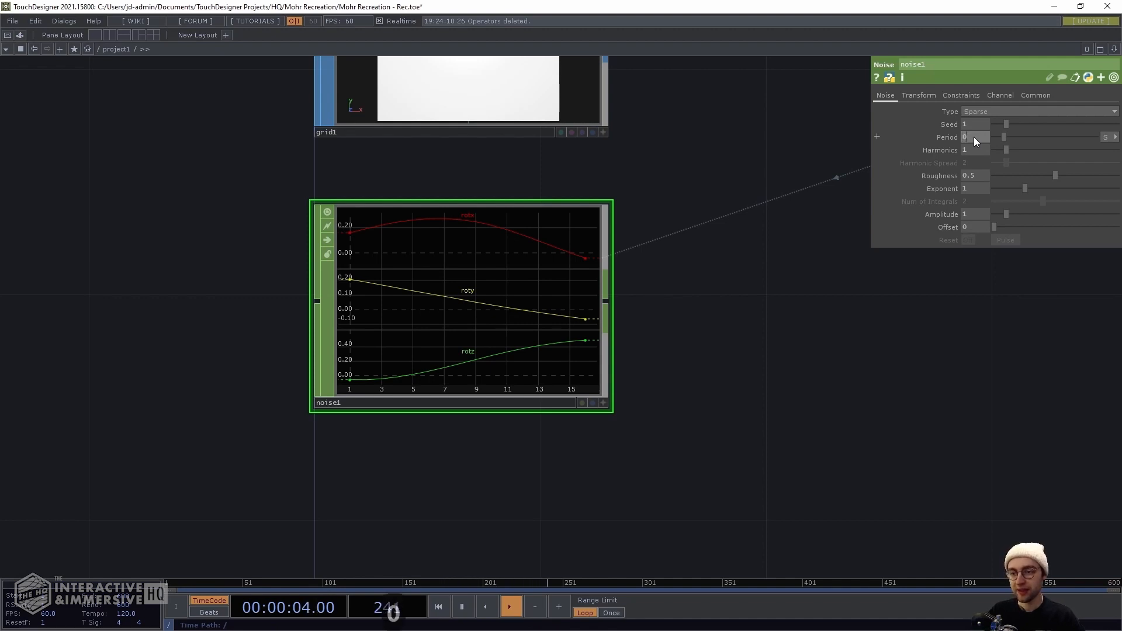
text(0.)
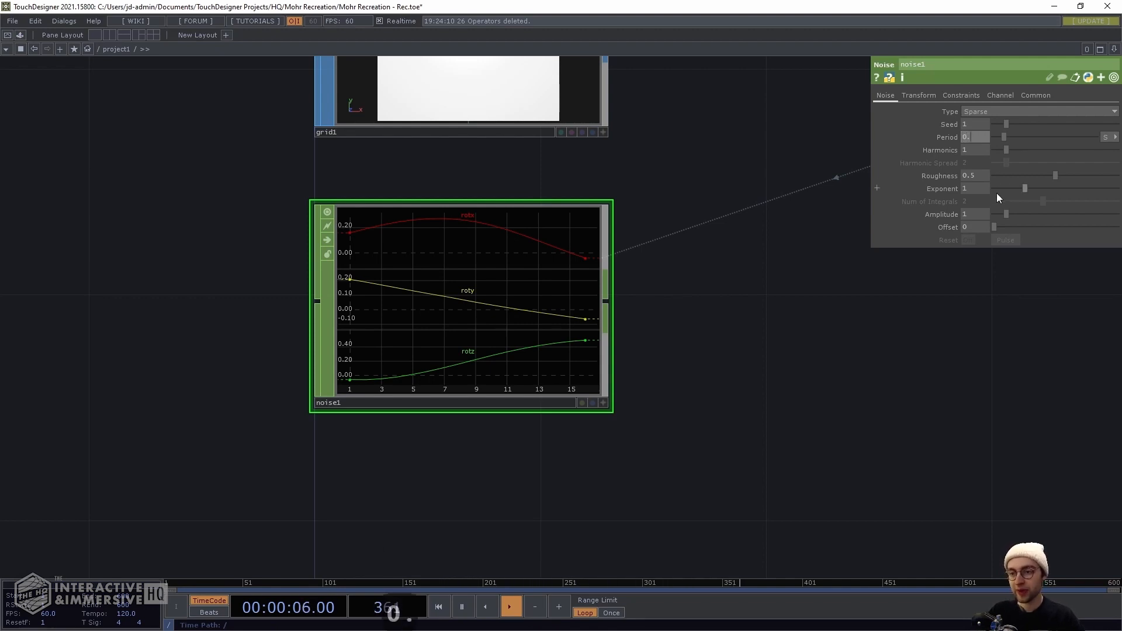
text(000)
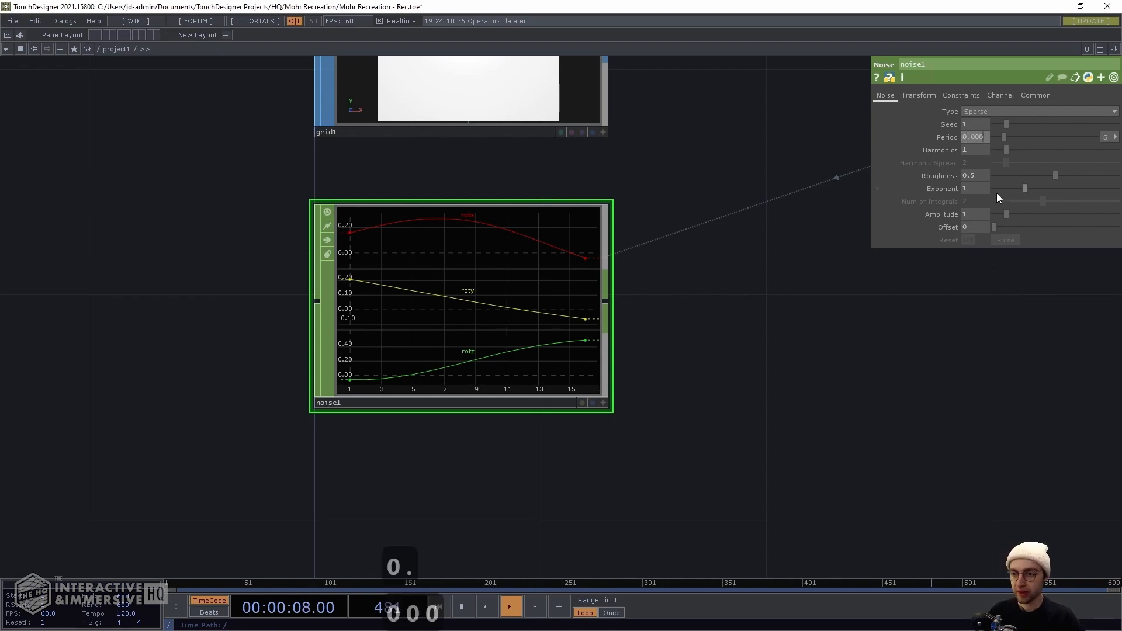
text(1)
key(Return)
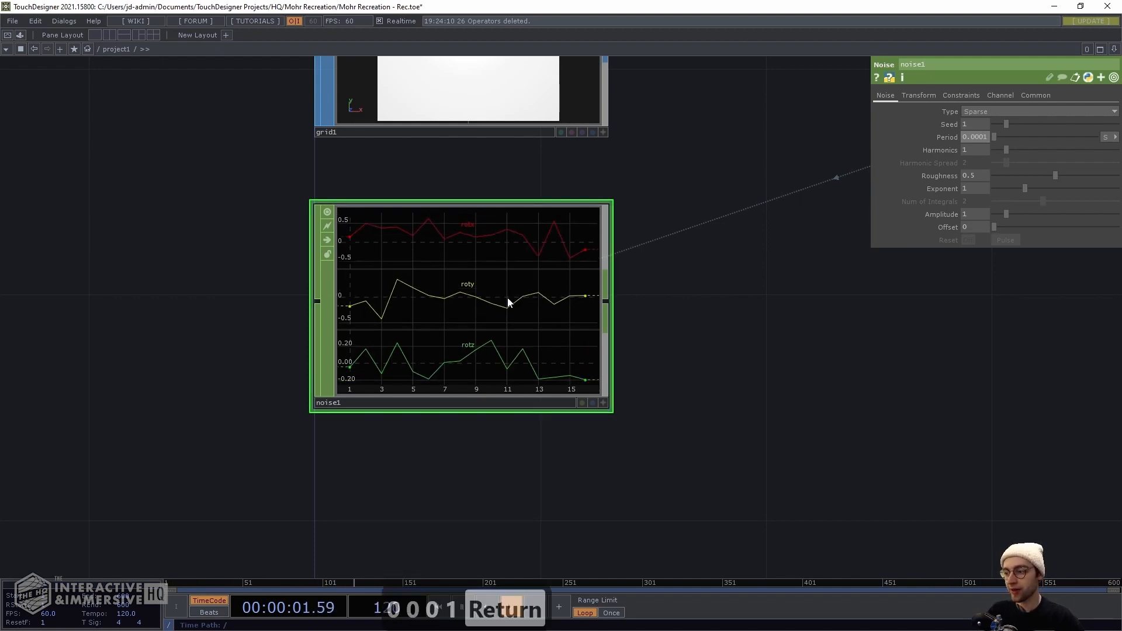
Add a Math CHOP fed by noise1's output and place it directly beside noise1
scroll(691, 343, down, 5)
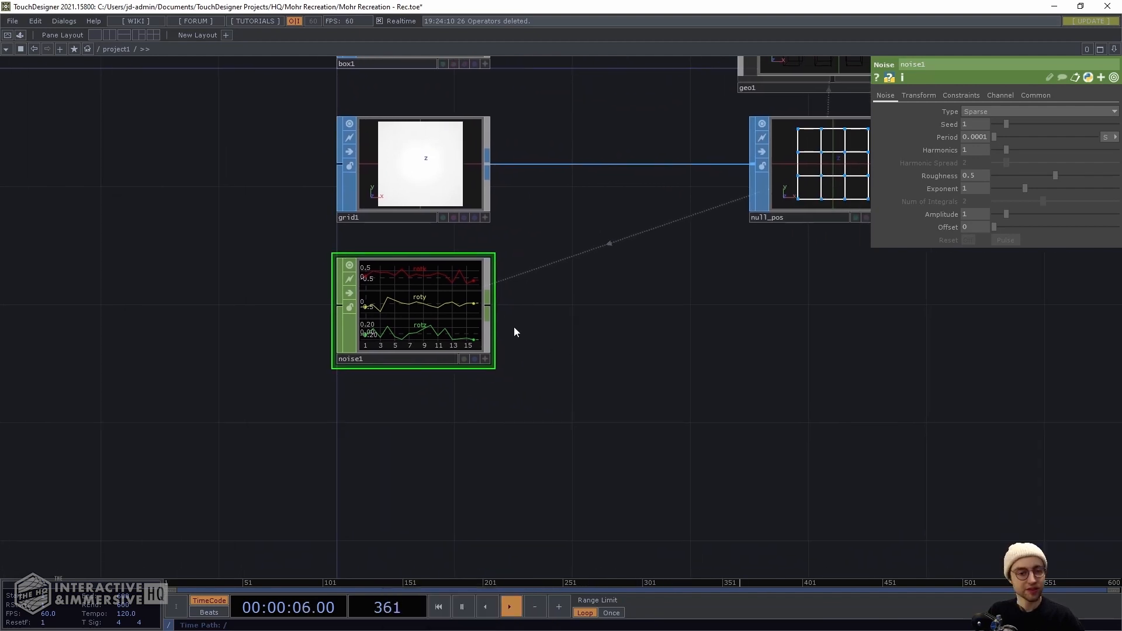
right_click(490, 304)
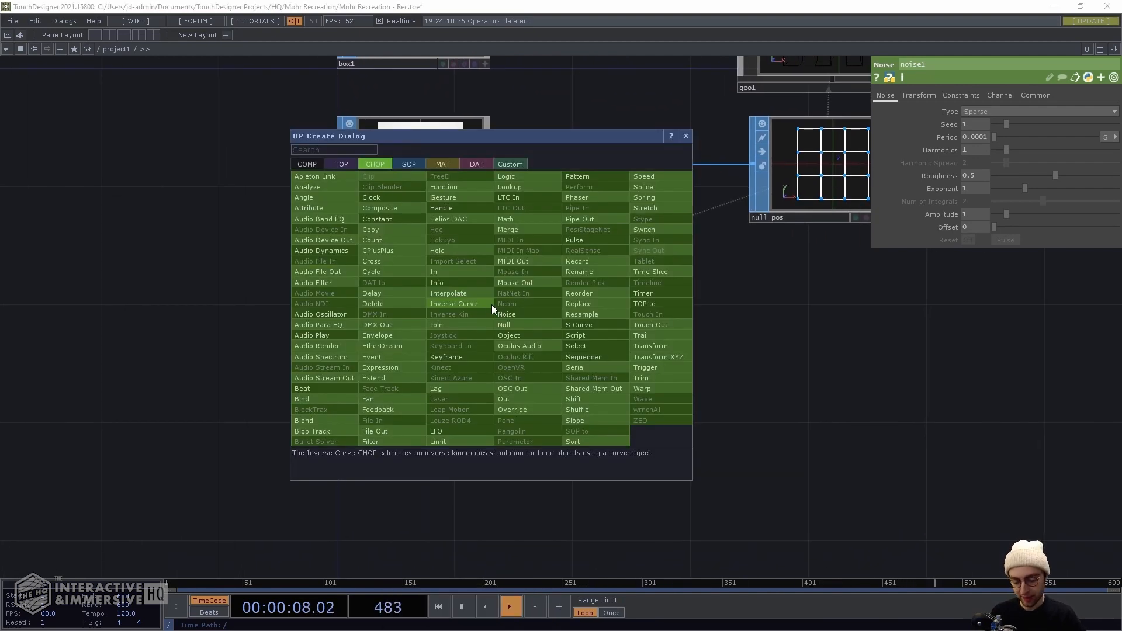
text(math)
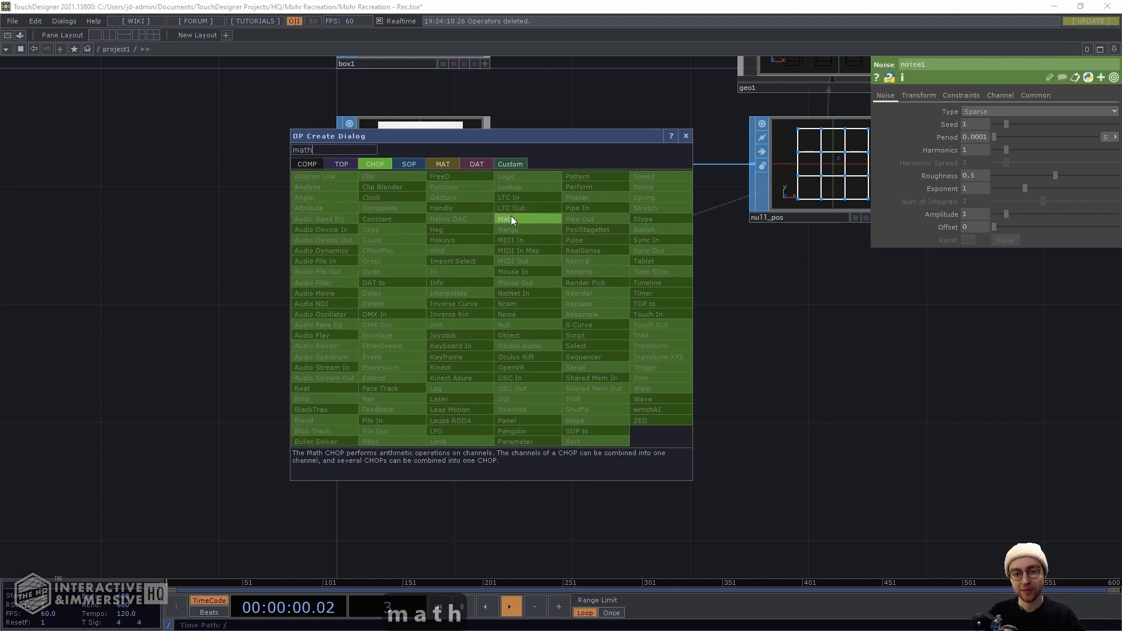
click(511, 217)
click(632, 319)
drag(648, 321, 614, 312)
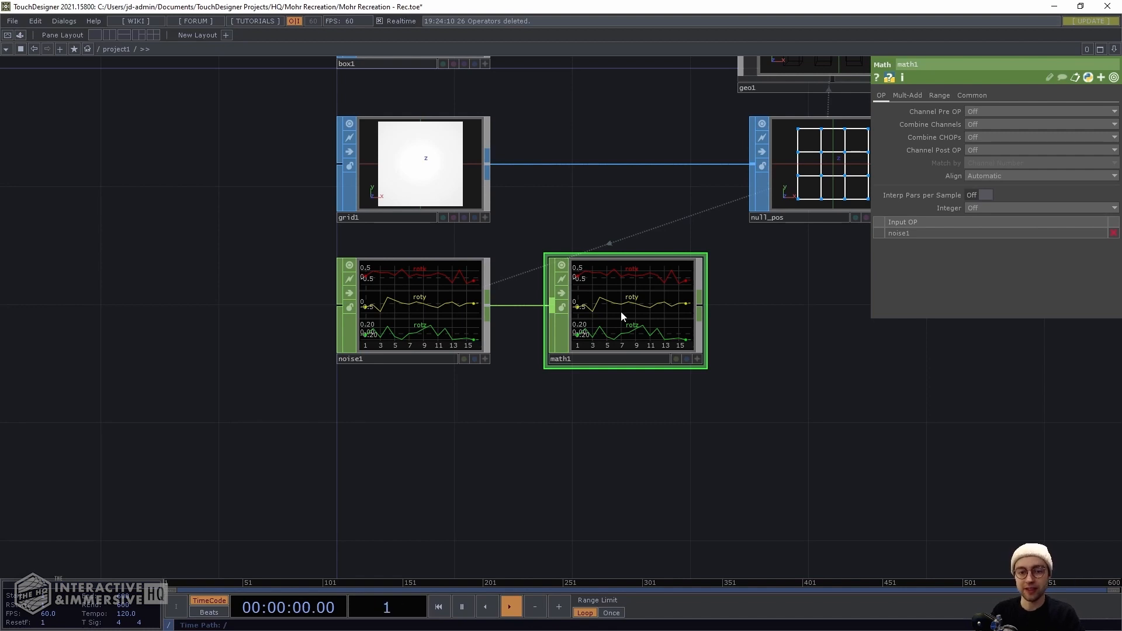
drag(621, 311, 605, 311)
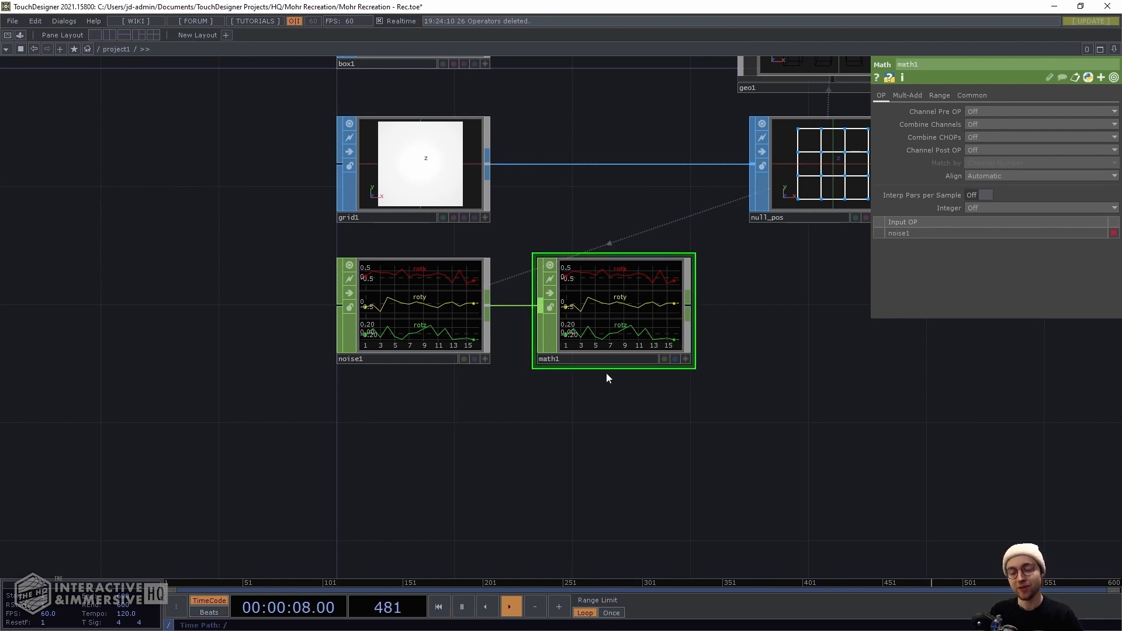
Set the From Range of math1 to -0.5 and 0.5
click(934, 95)
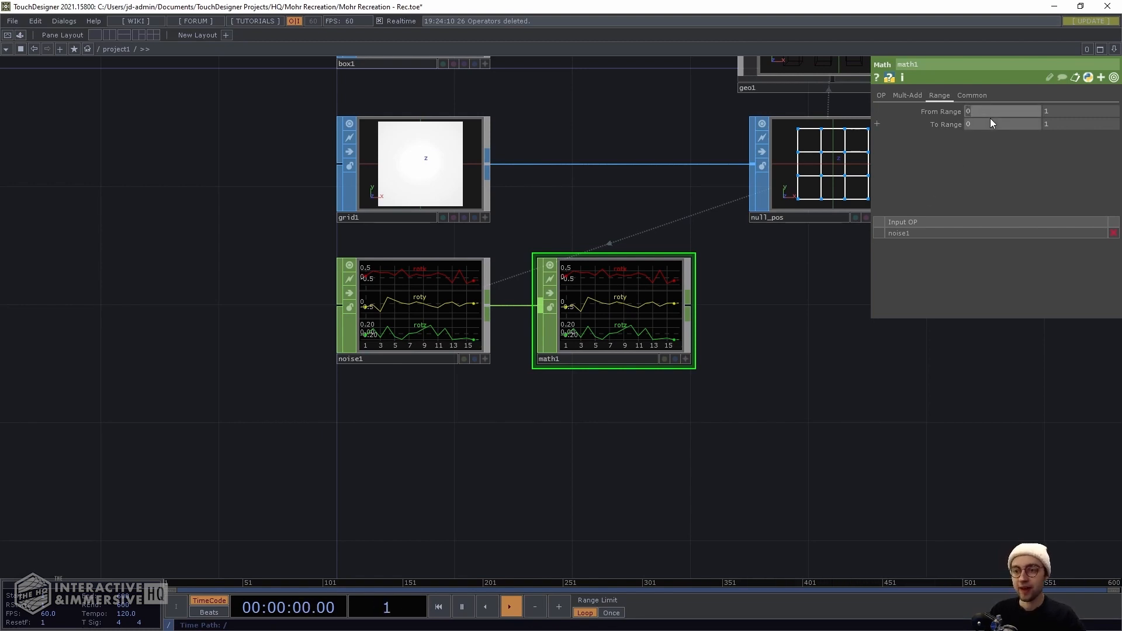
text(-0.5)
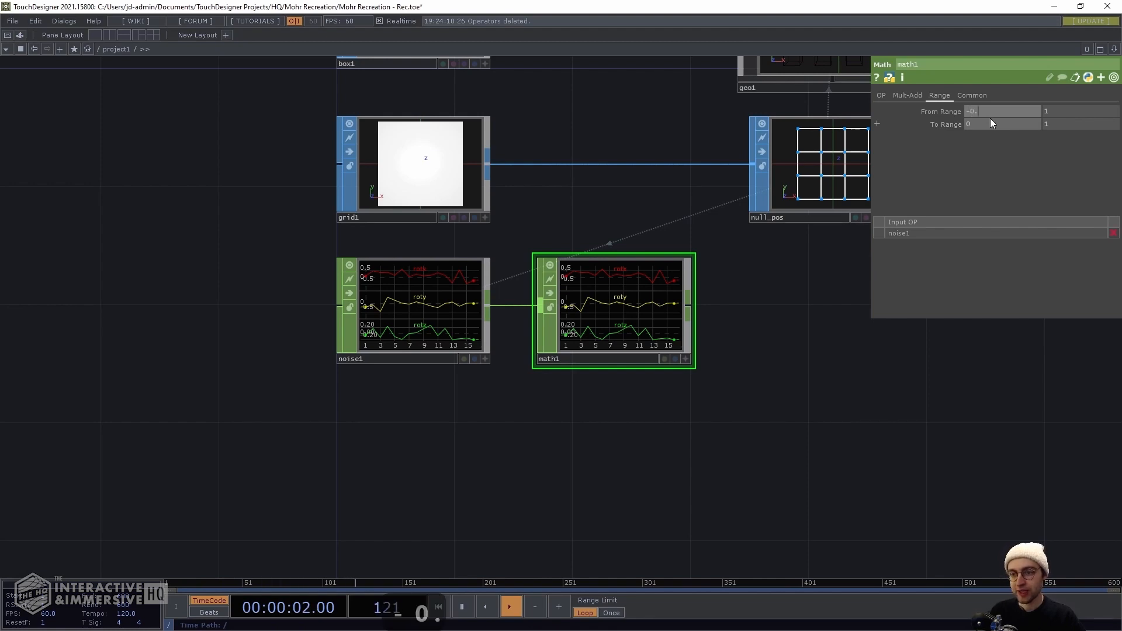
click(1056, 110)
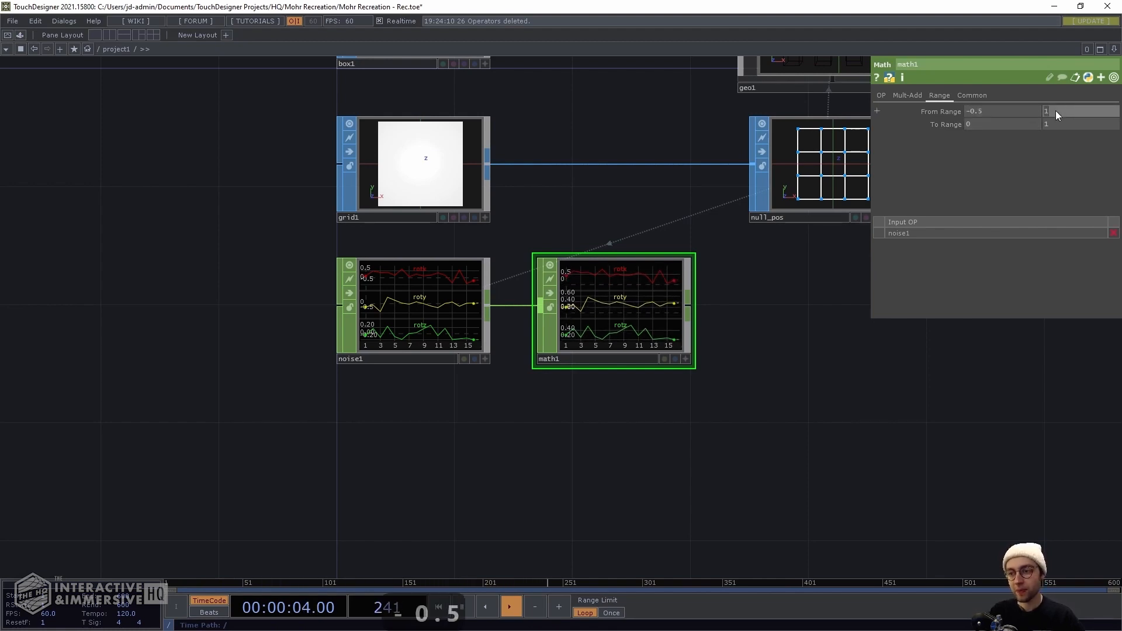
text(0.5)
key(Return)
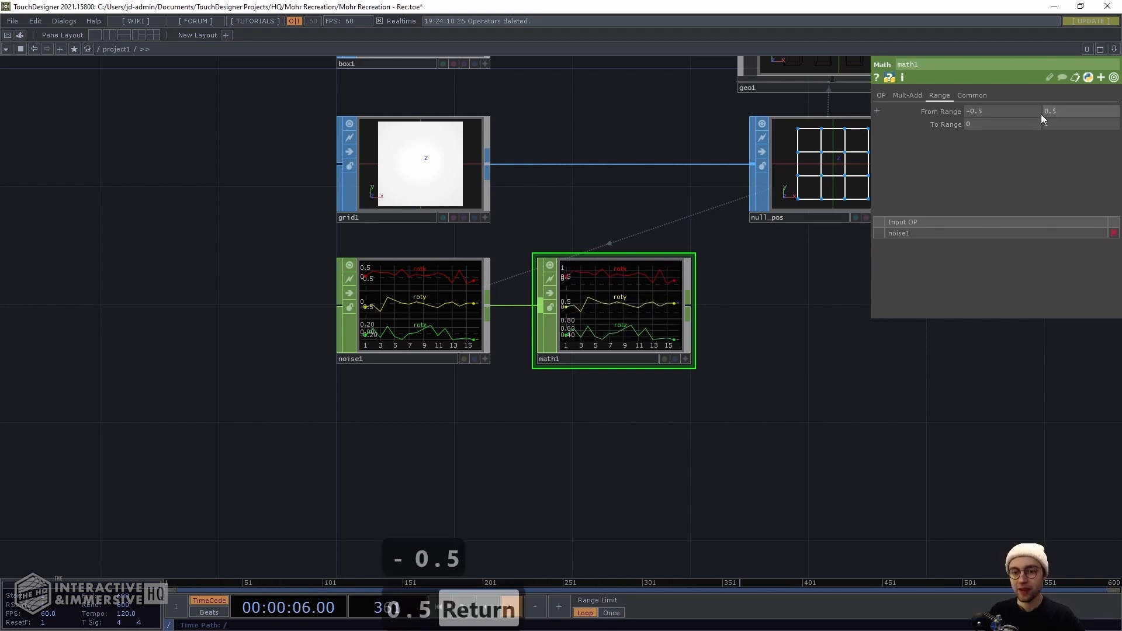
Set the upper To Range value of math1 to 90
click(1055, 123)
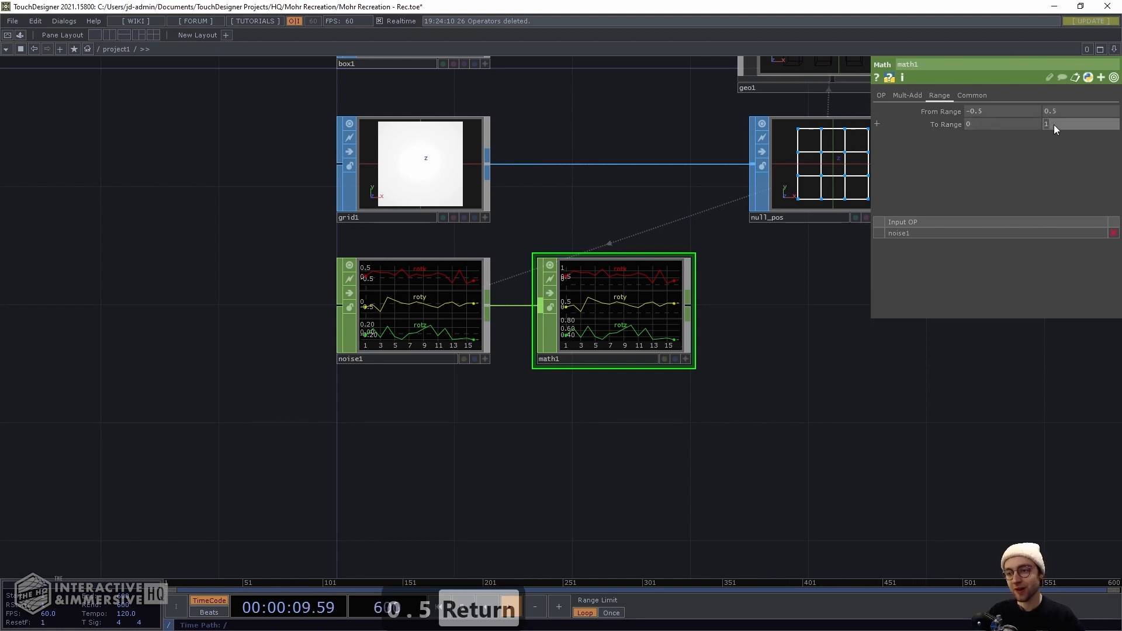
text(90)
key(Return)
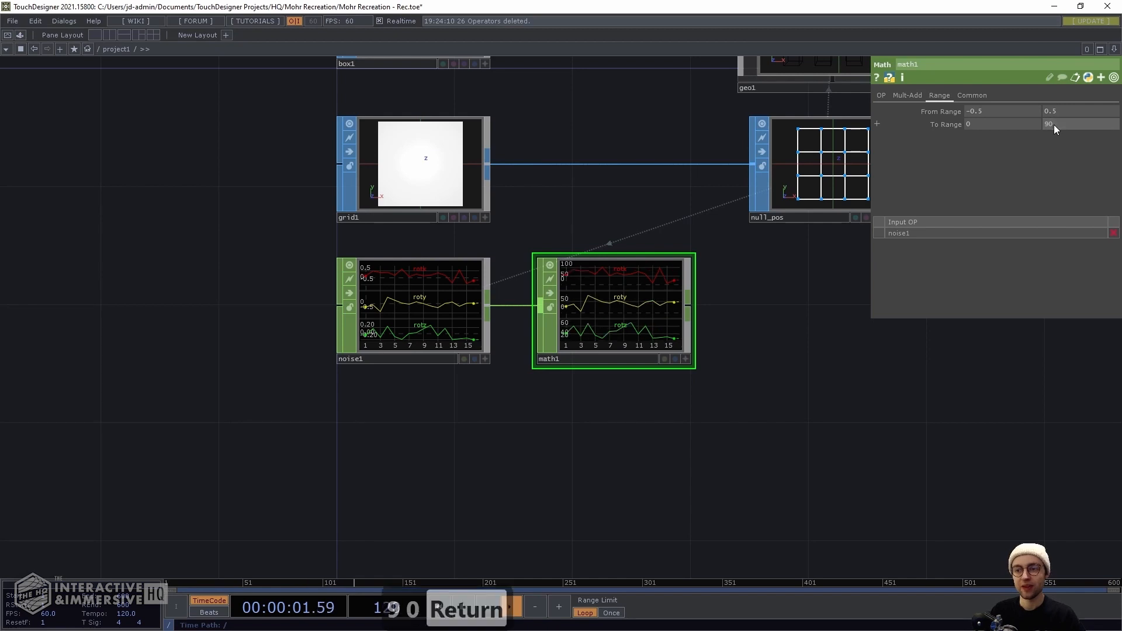
Add a Null CHOP fed by math1, place it below null_pos and rename it null_rot
drag(736, 304, 643, 328)
scroll(623, 320, down, 4)
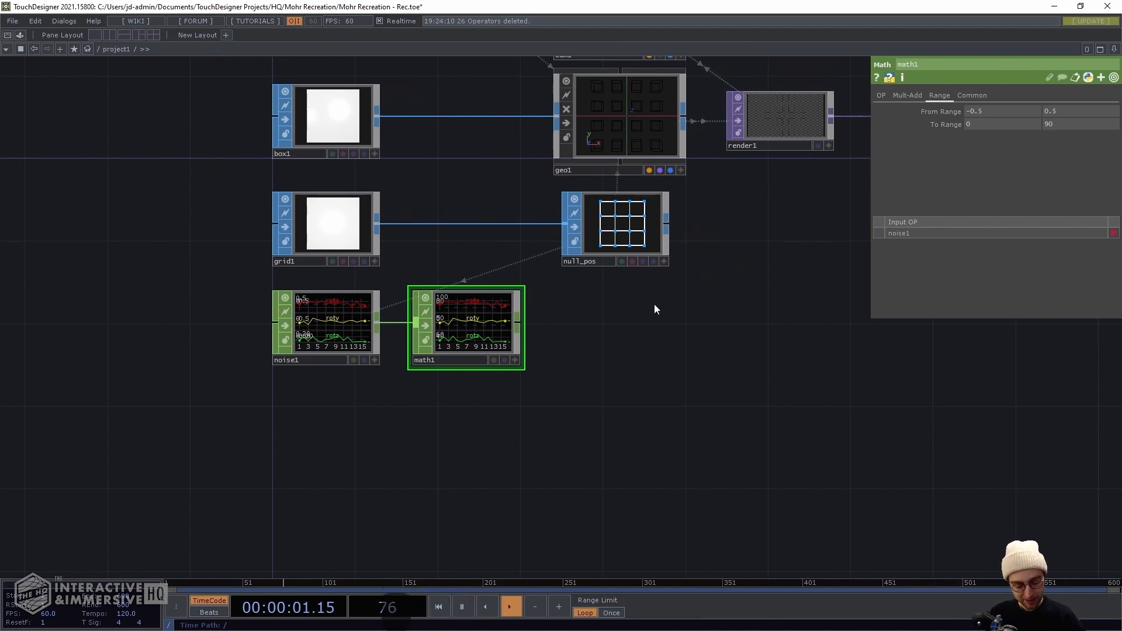
key(alt+n)
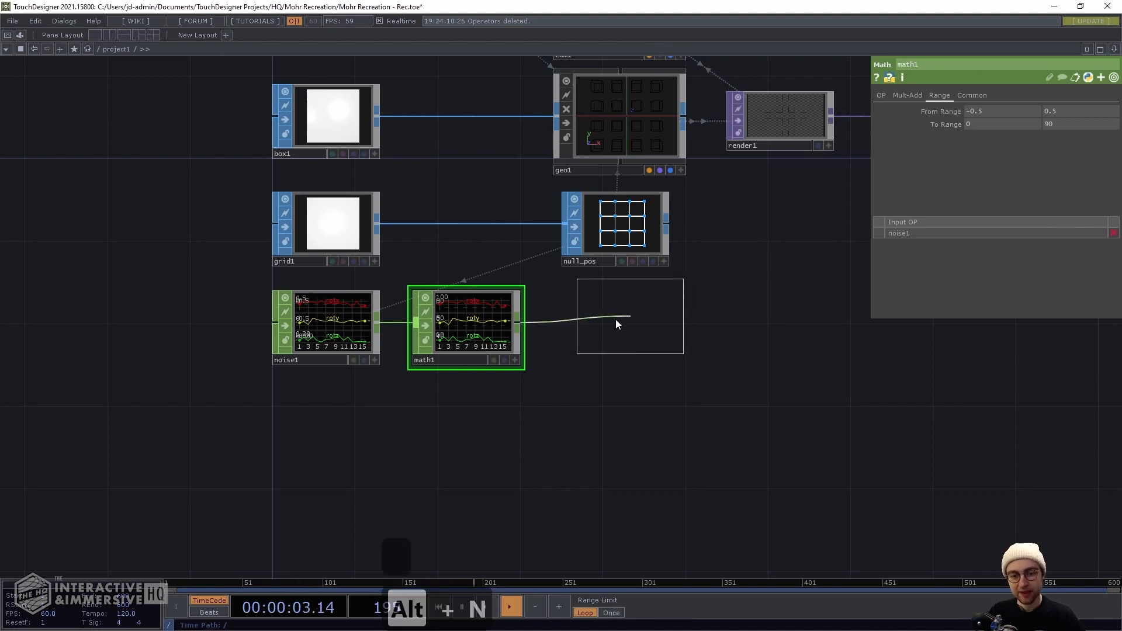
click(619, 324)
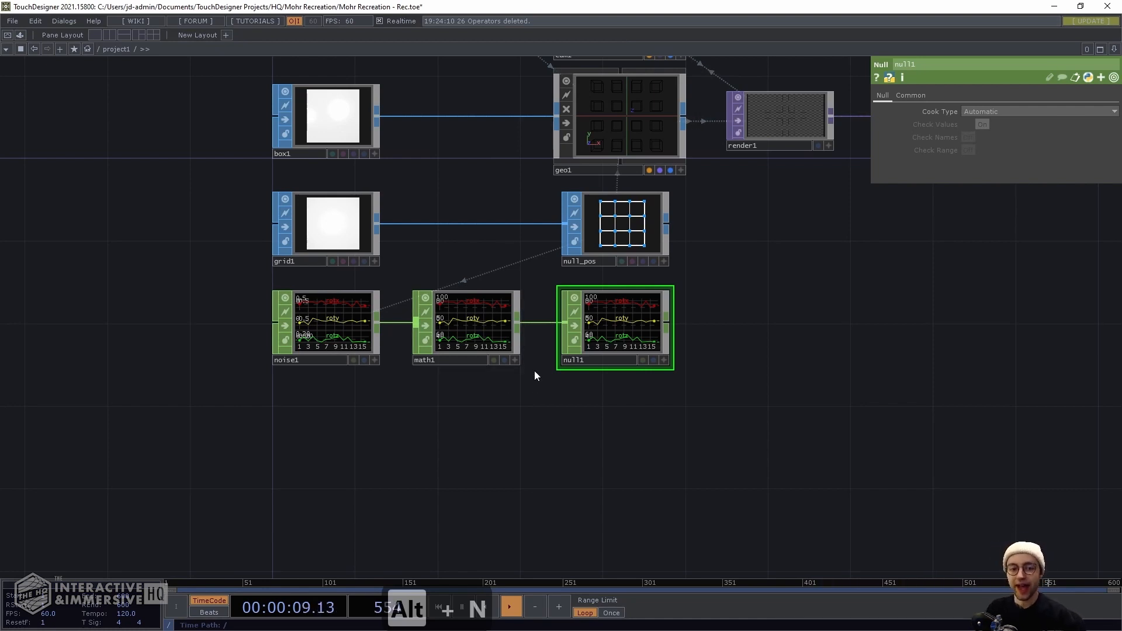
click(597, 361)
key(BackSpace)
text(_rot)
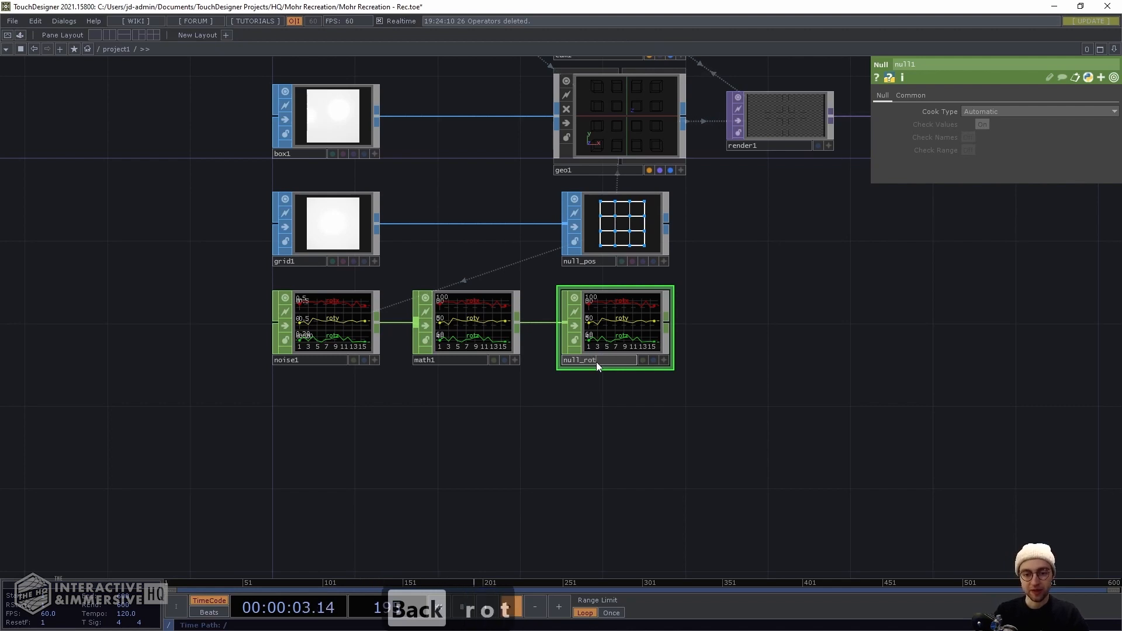
key(Return)
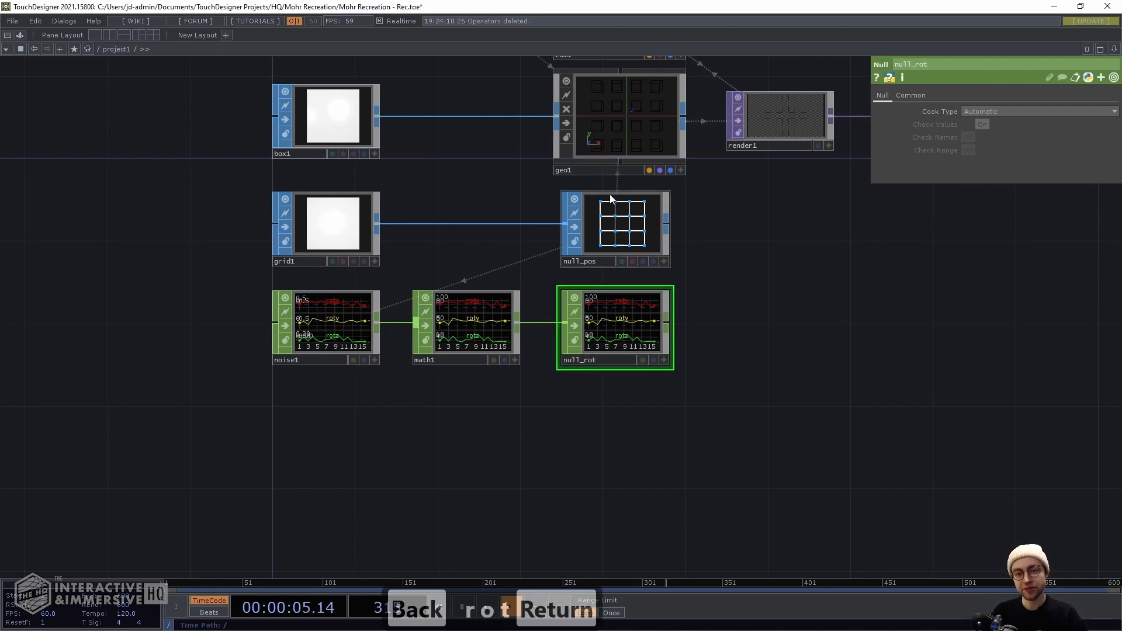
Set geo1's instance Rotate OP to null_rot and map rotx, roty and rotz to Rotate X, Y and Z
click(612, 133)
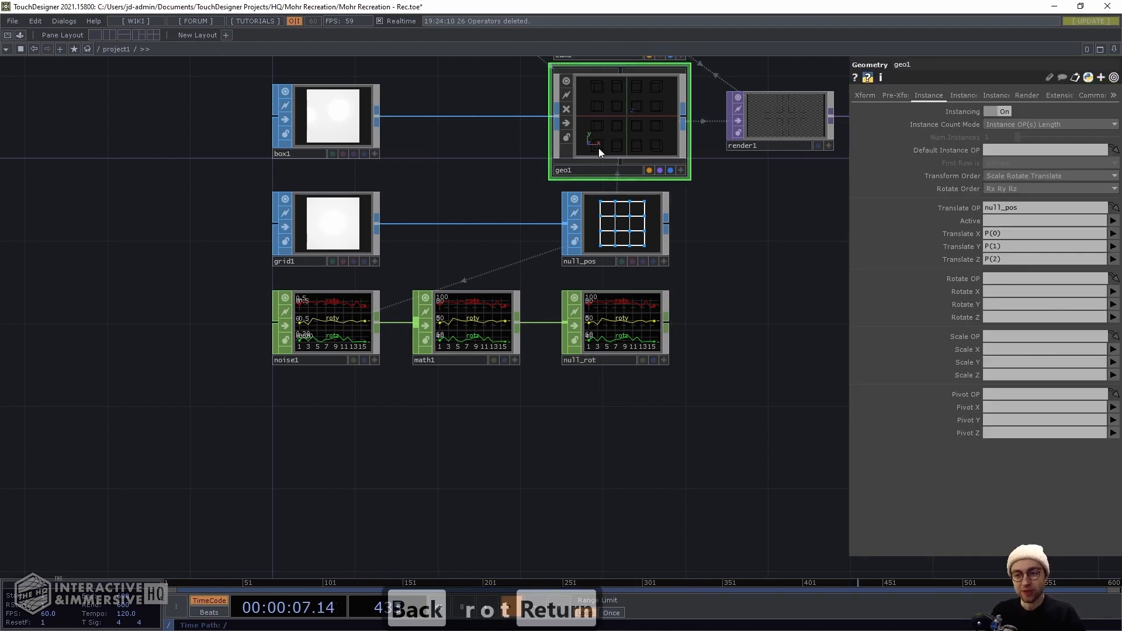
drag(617, 336, 1004, 279)
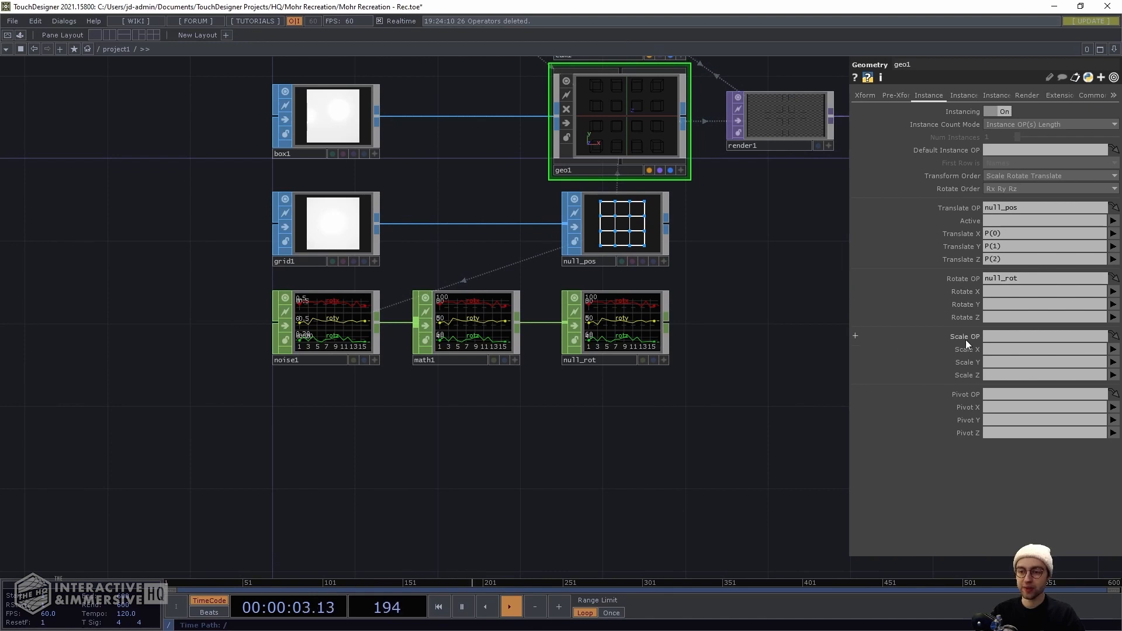
click(1078, 291)
text(rotx)
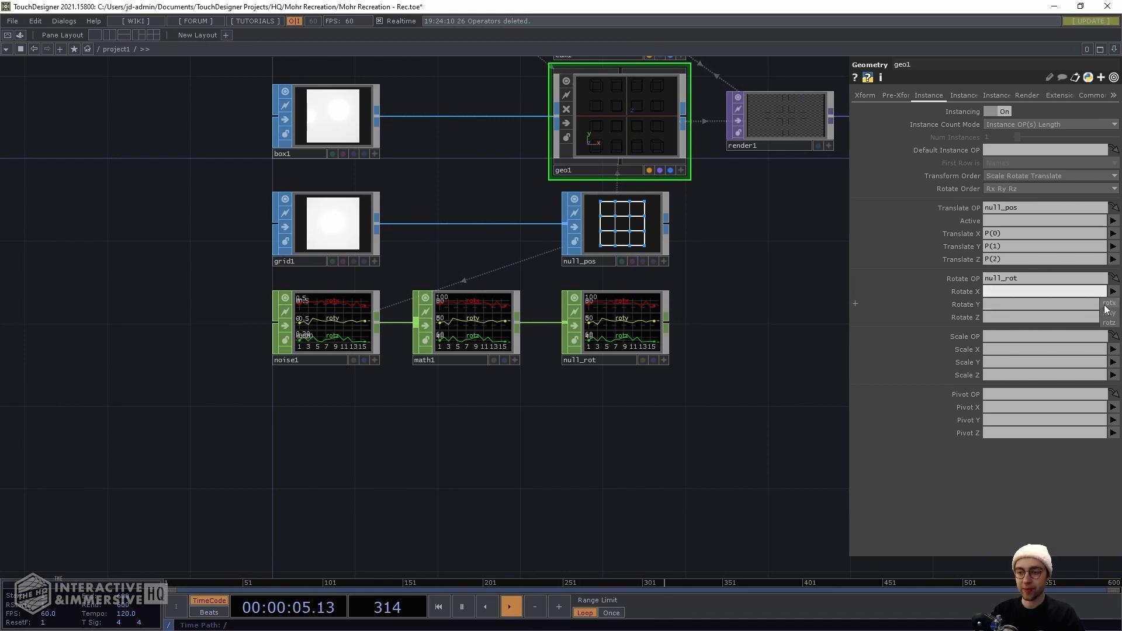
click(1113, 304)
click(1110, 326)
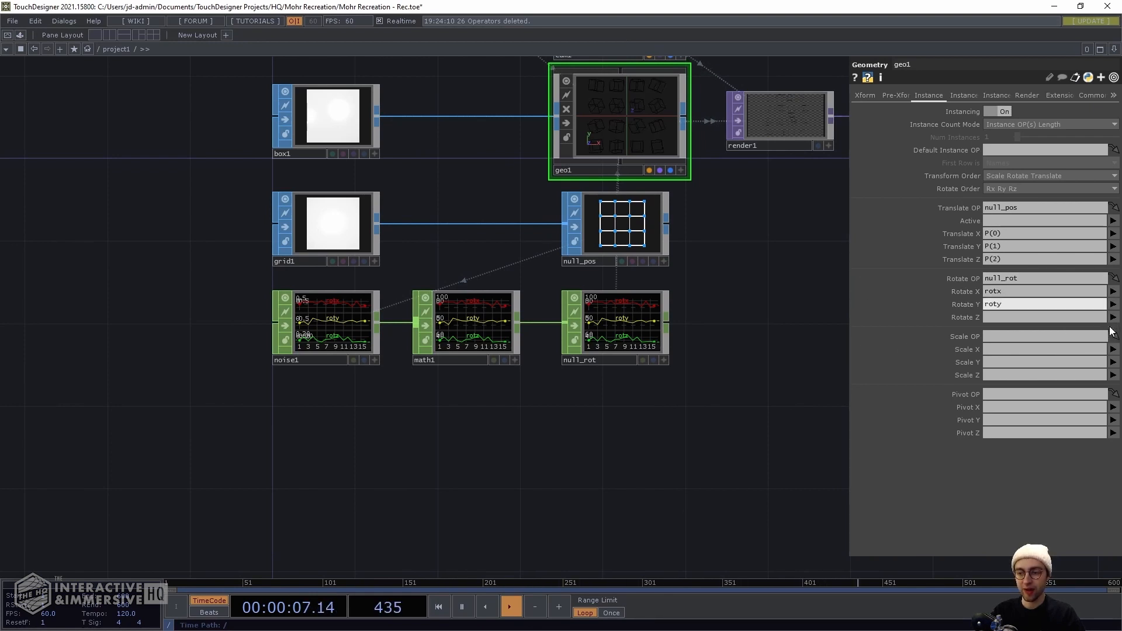
click(1114, 317)
click(1110, 349)
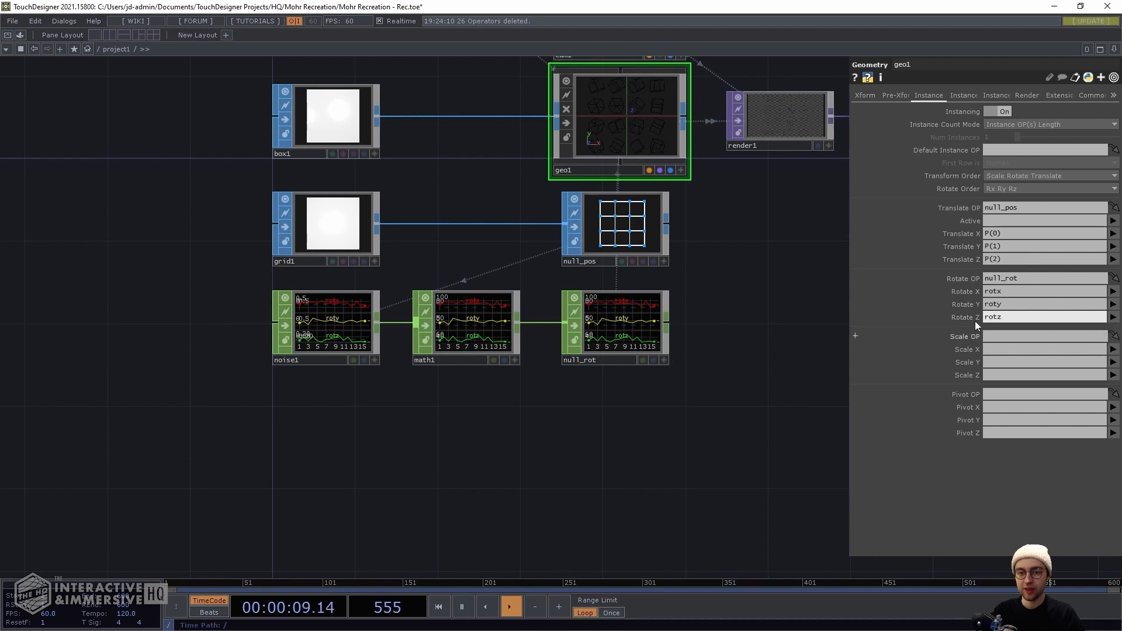
Open constant1's output in a separate viewer window and examine the cubes' rotation and the framing of the grid
scroll(671, 294, down, 5)
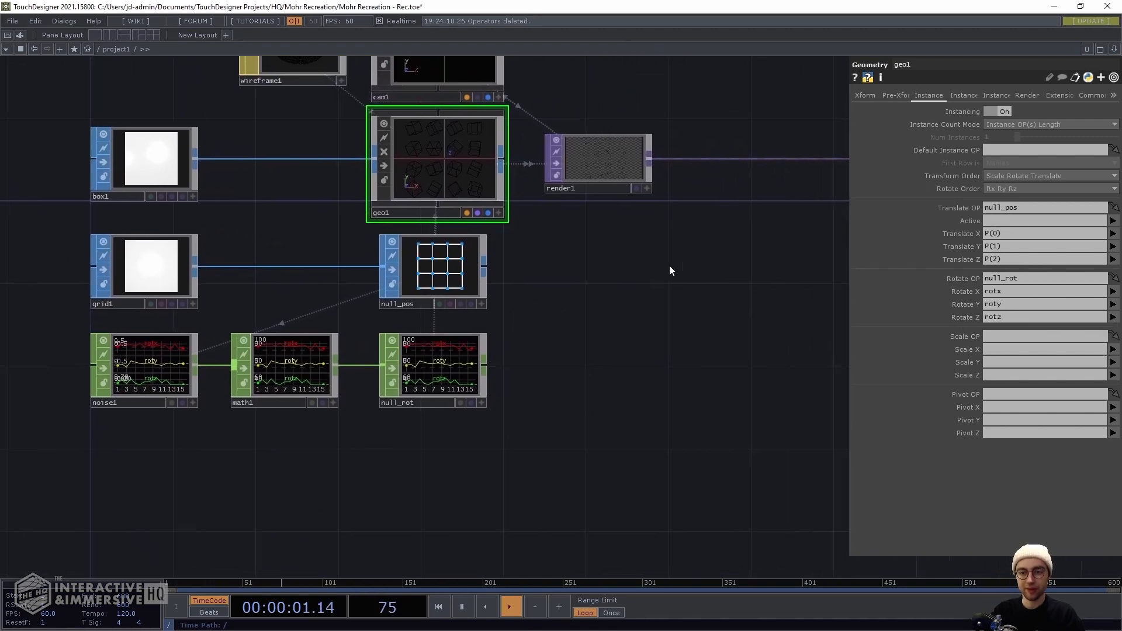
scroll(606, 279, down, 2)
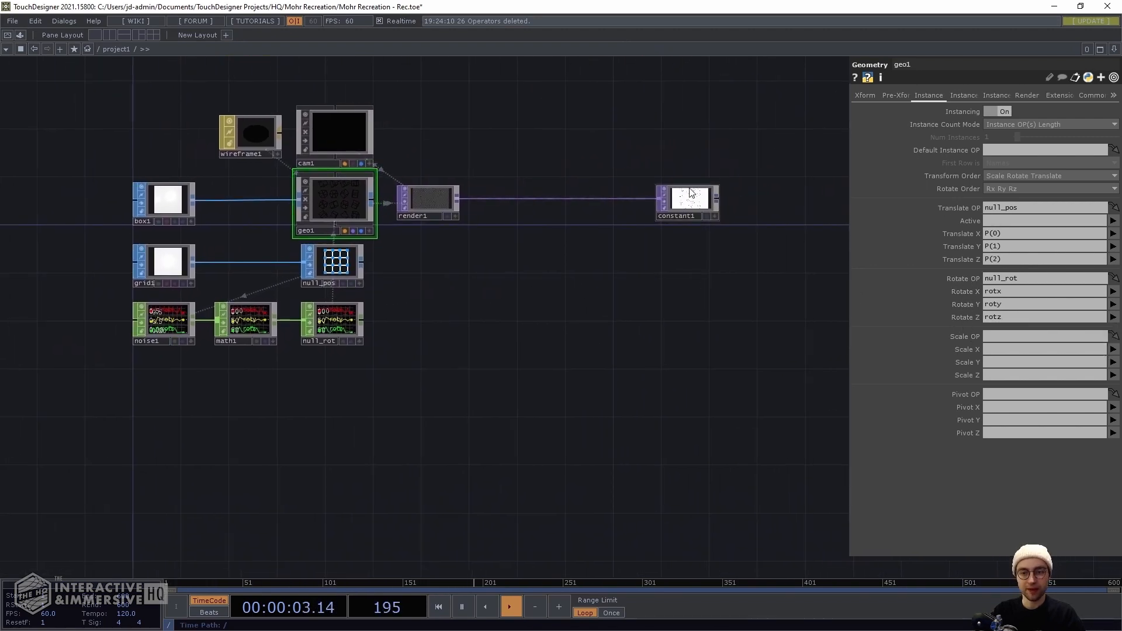
right_click(690, 190)
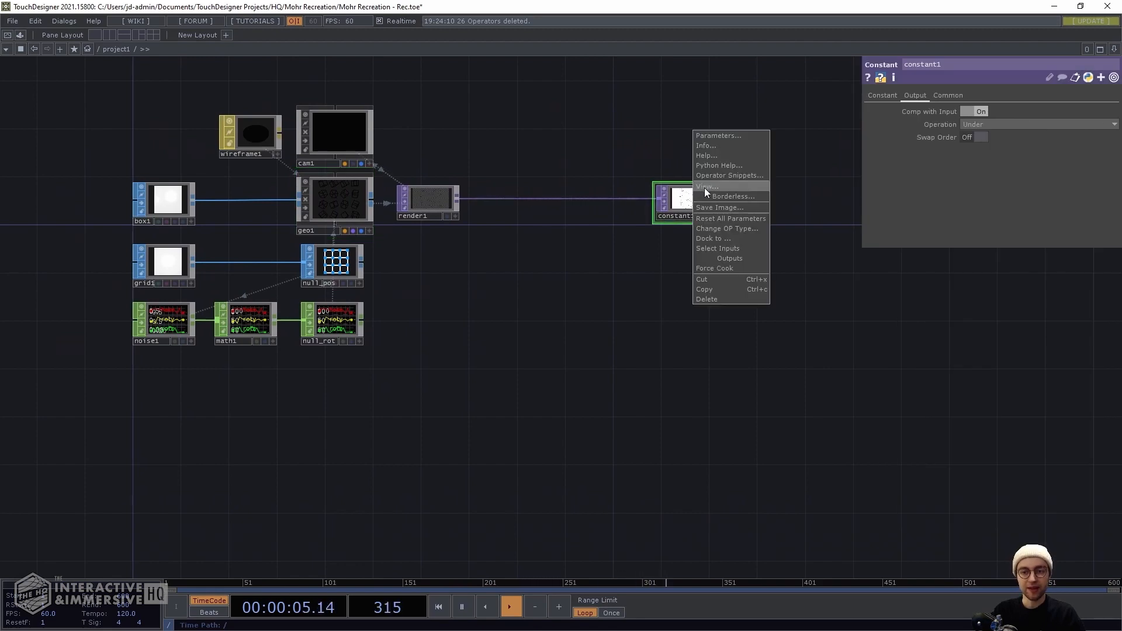
click(704, 189)
drag(655, 10, 562, 98)
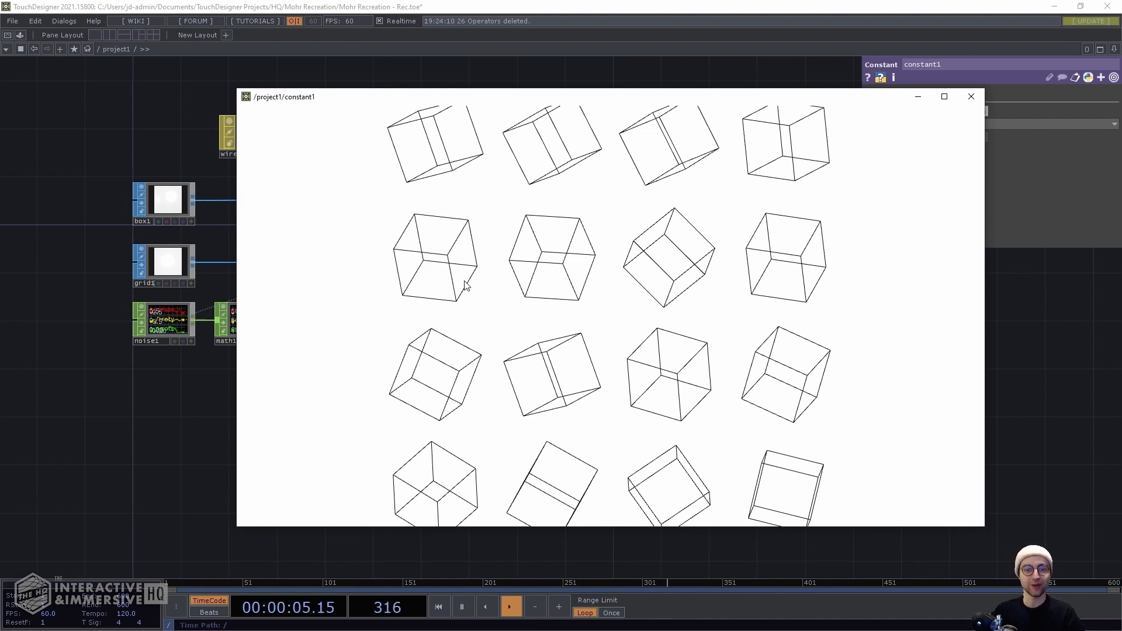
click(971, 98)
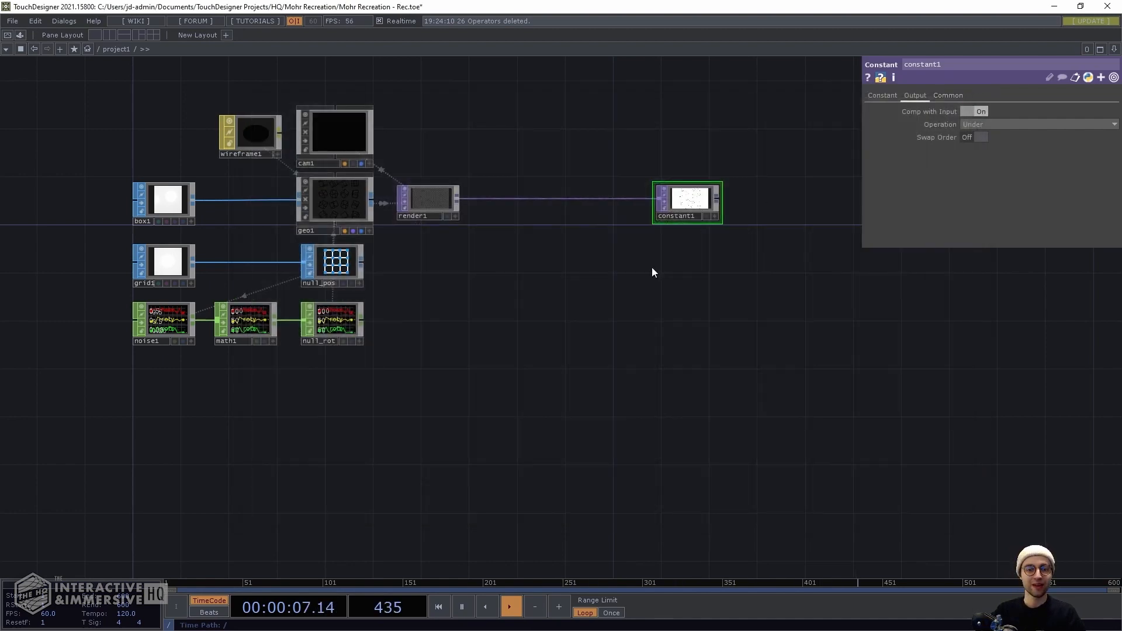
scroll(526, 293, up, 4)
scroll(627, 328, down, 3)
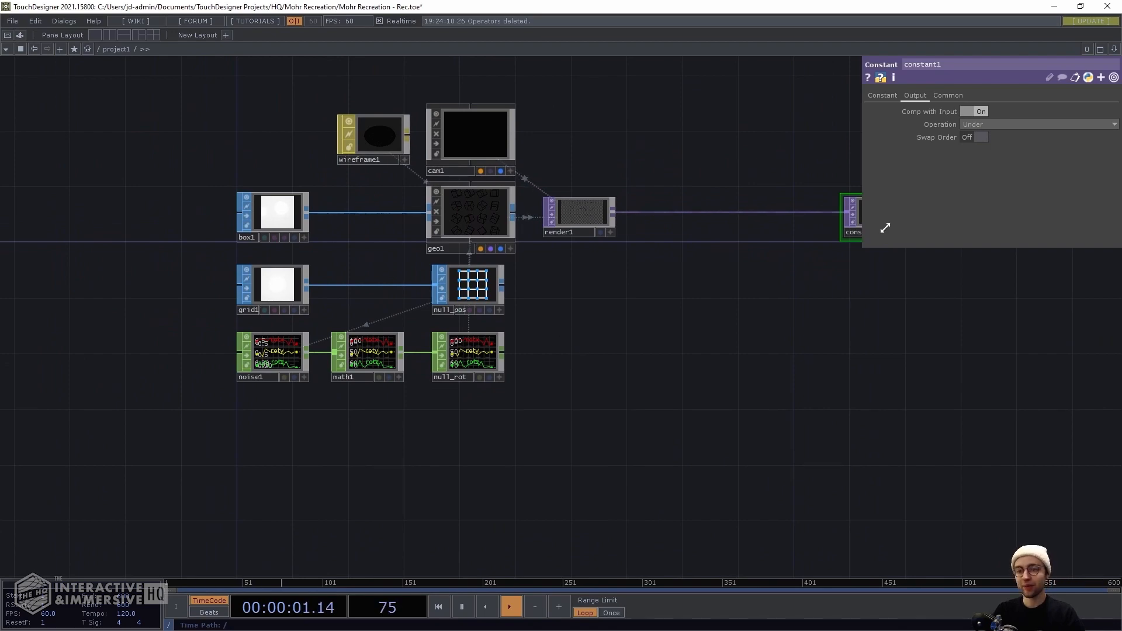
key(h)
right_click(753, 231)
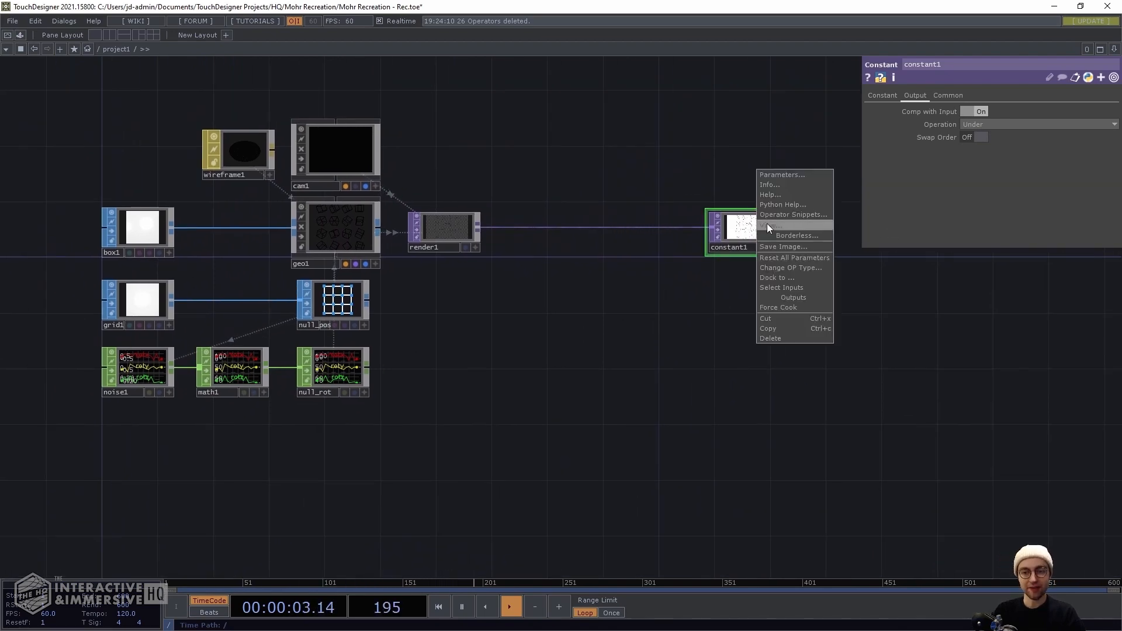
click(769, 226)
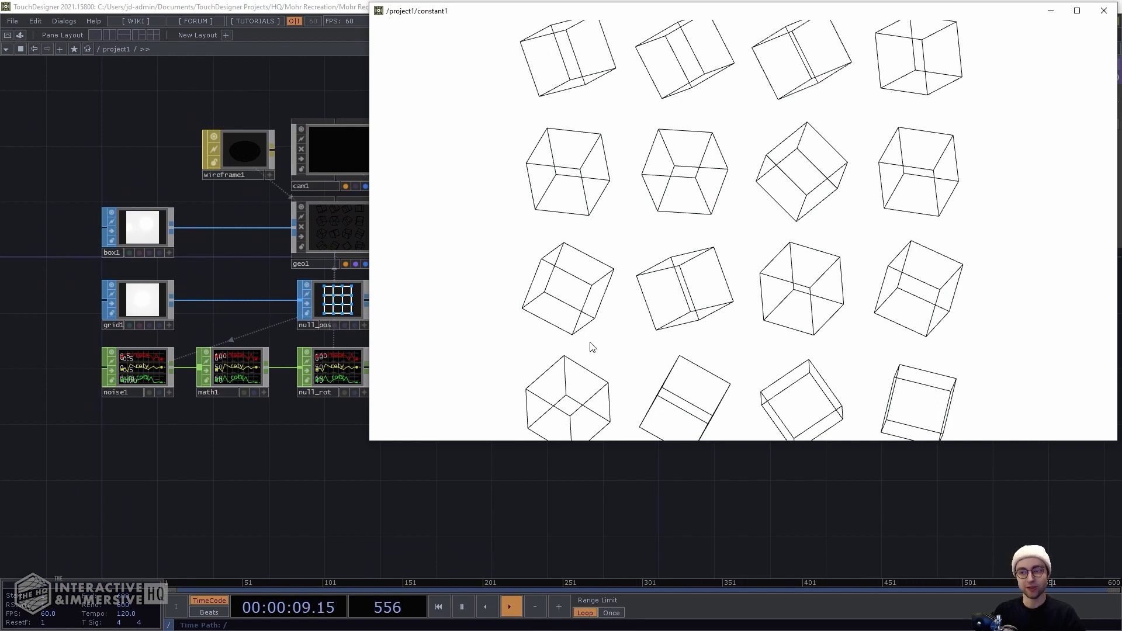
click(1103, 11)
Set render1's resolution to 1024 x 1024 and view constant1's output in its own window
click(433, 230)
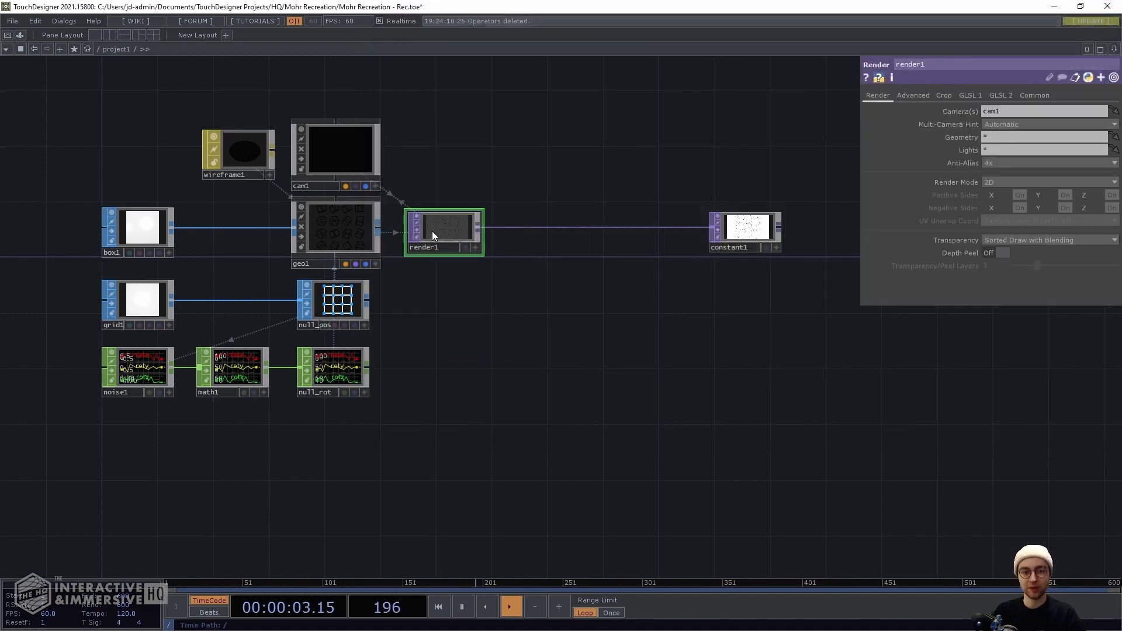
click(1031, 96)
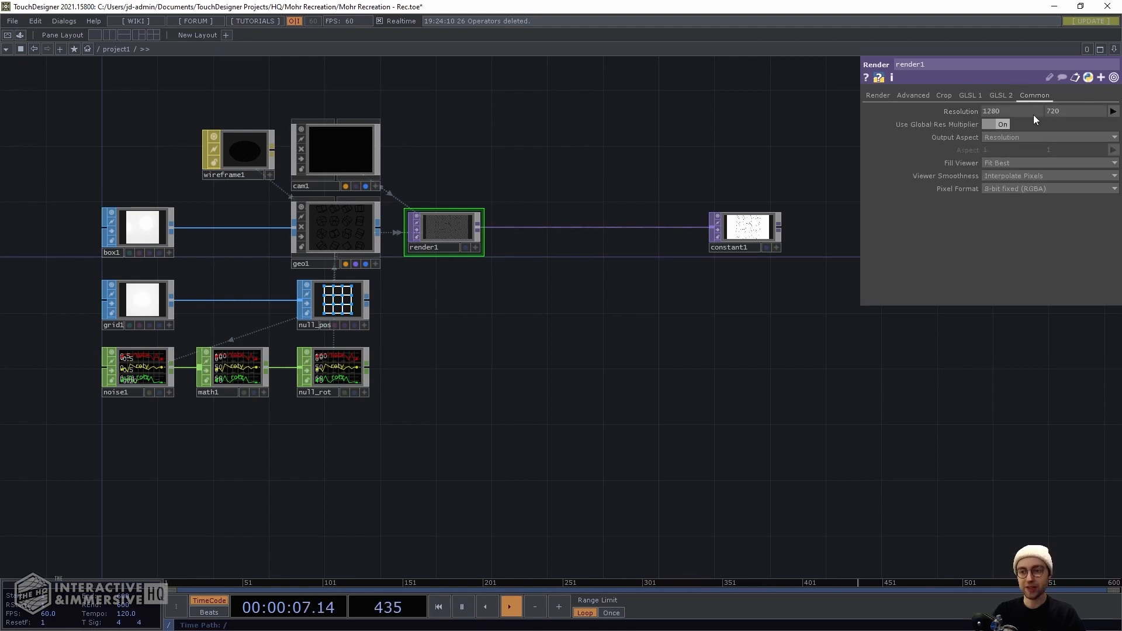
click(1112, 112)
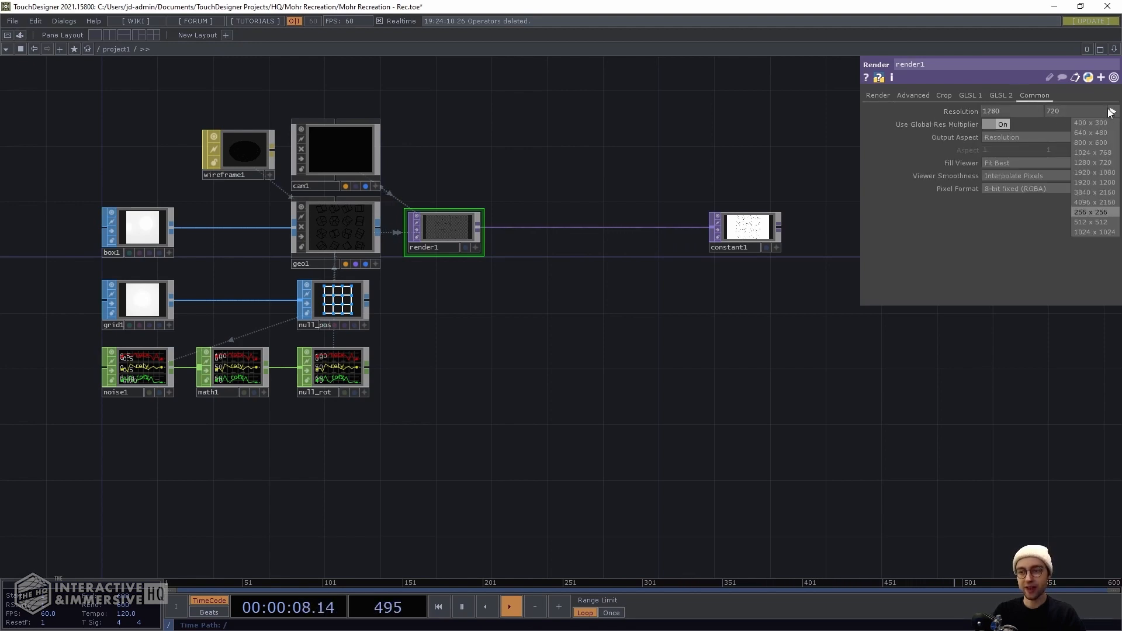
click(1110, 232)
right_click(743, 236)
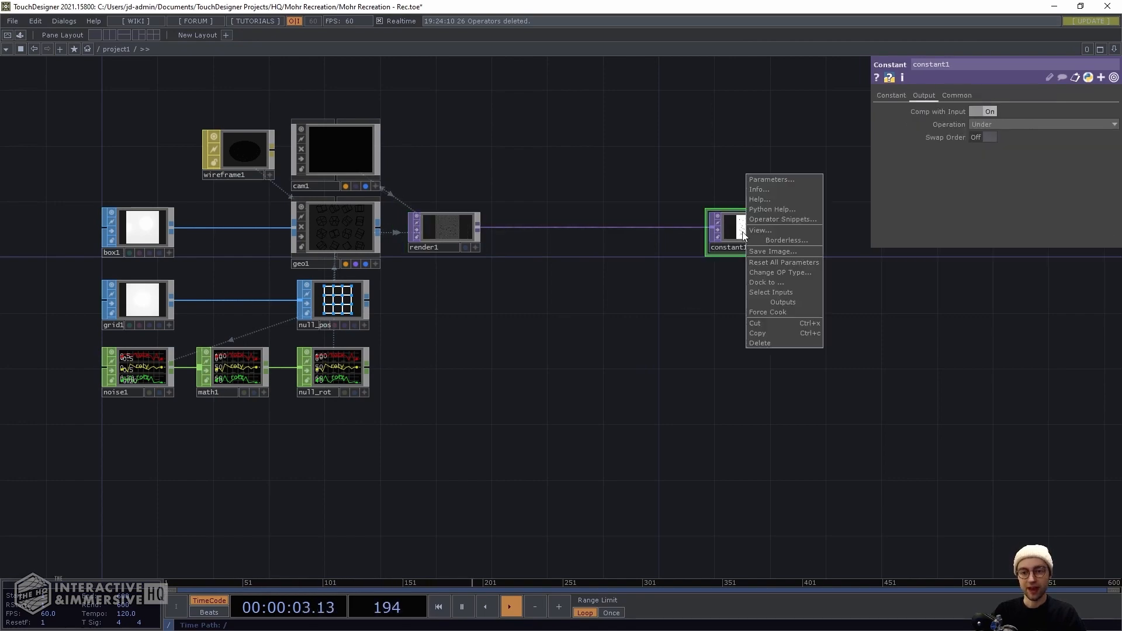
click(759, 228)
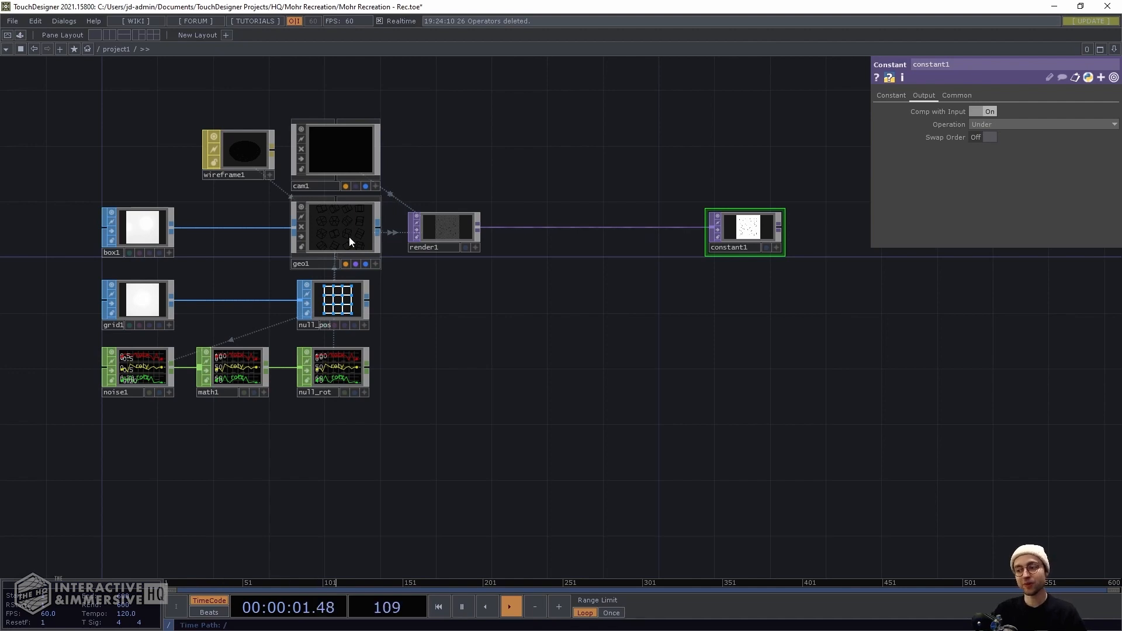
scroll(475, 282, down, 2)
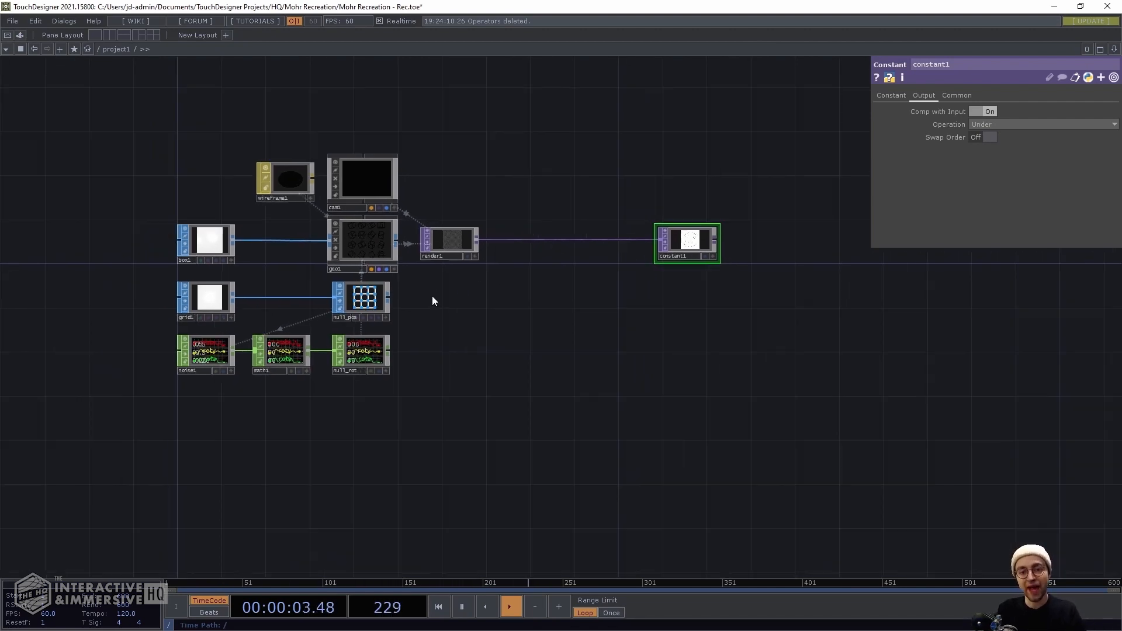
scroll(433, 296, down, 1)
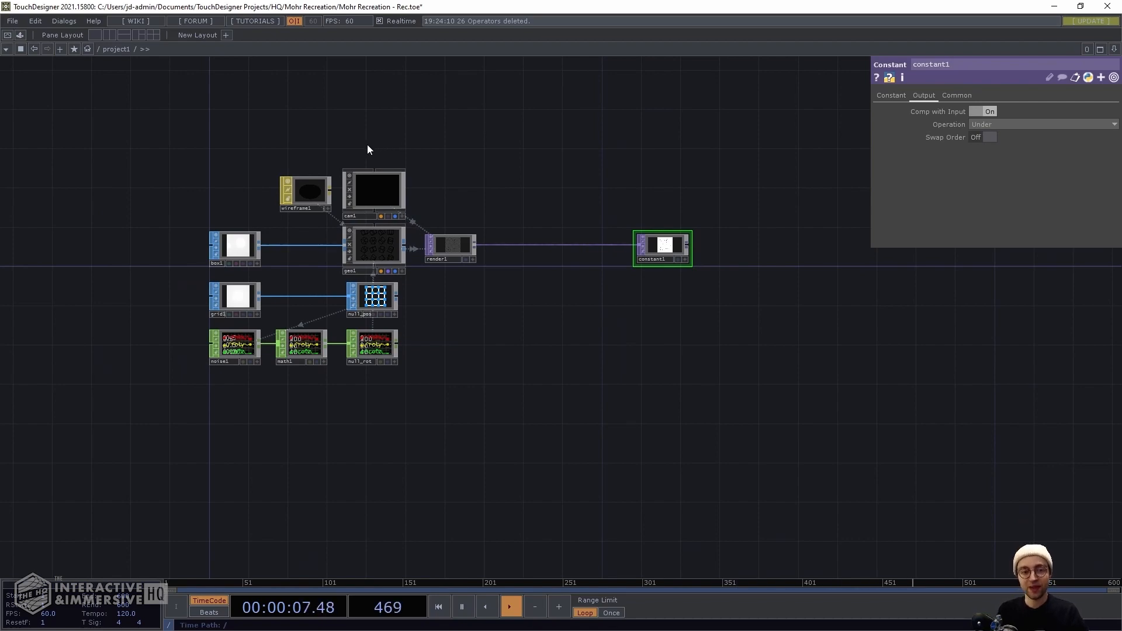
key(Tab)
key(shift+Tab)
key(shift+Tab)
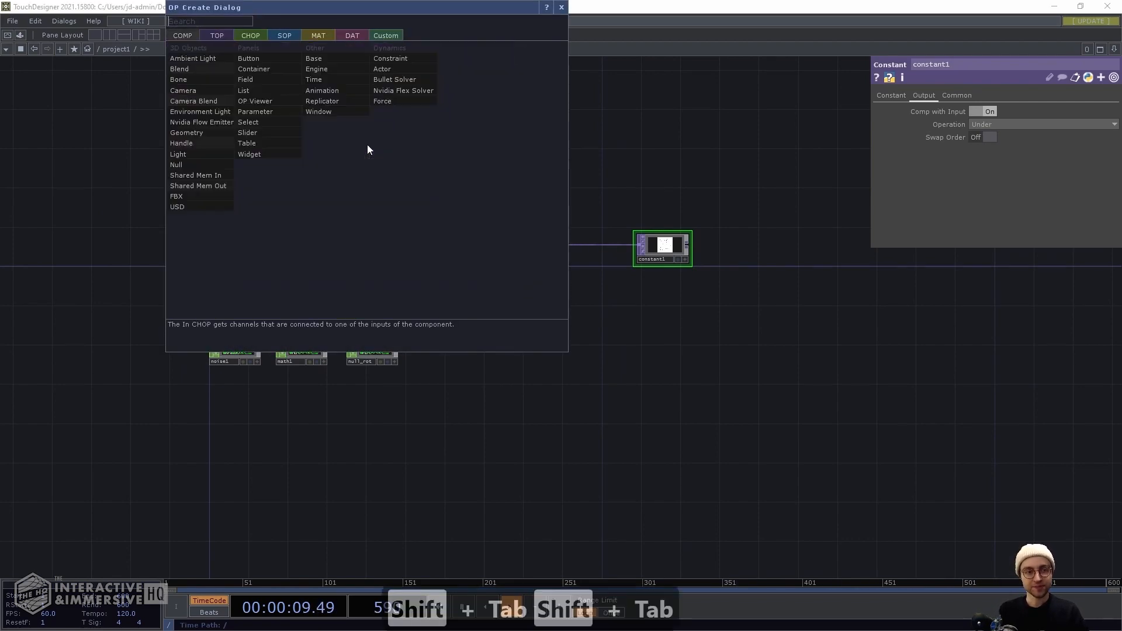
text(camera)
key(Return)
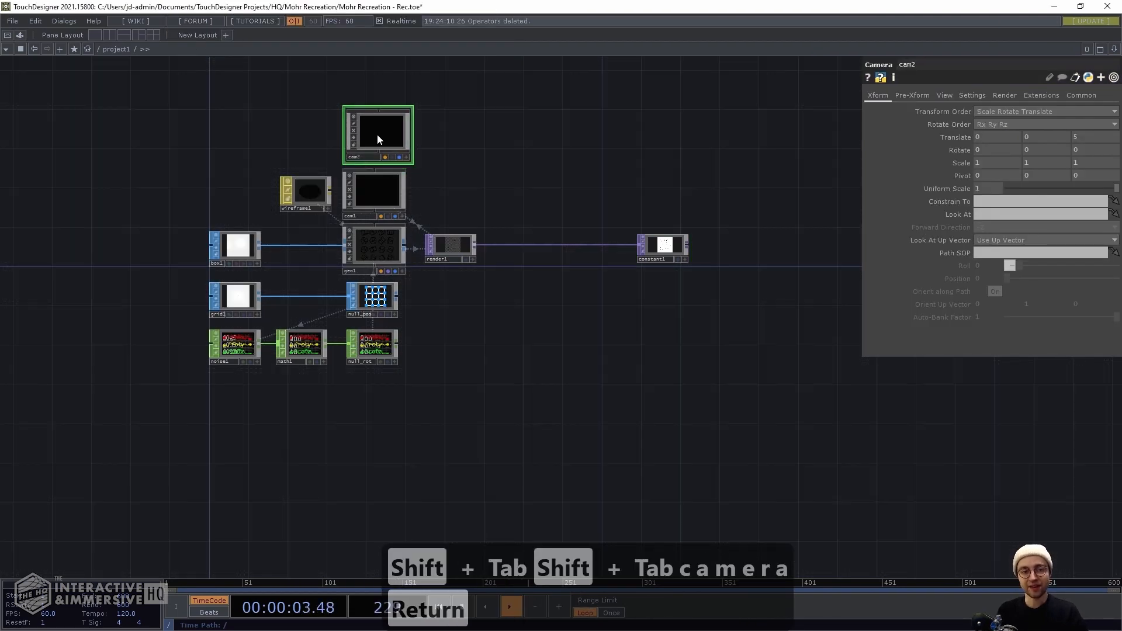
key(BackSpace)
Duplicate cam1 with its orthographic settings and place the copy directly above the original camera
scroll(377, 134, up, 2)
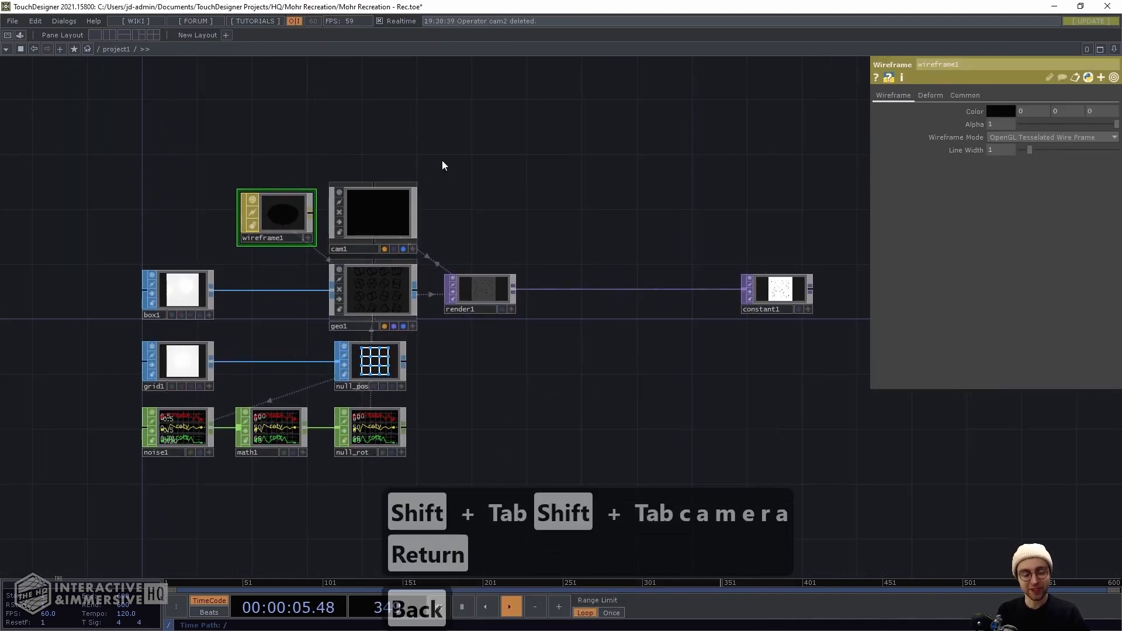
scroll(442, 160, up, 3)
click(451, 261)
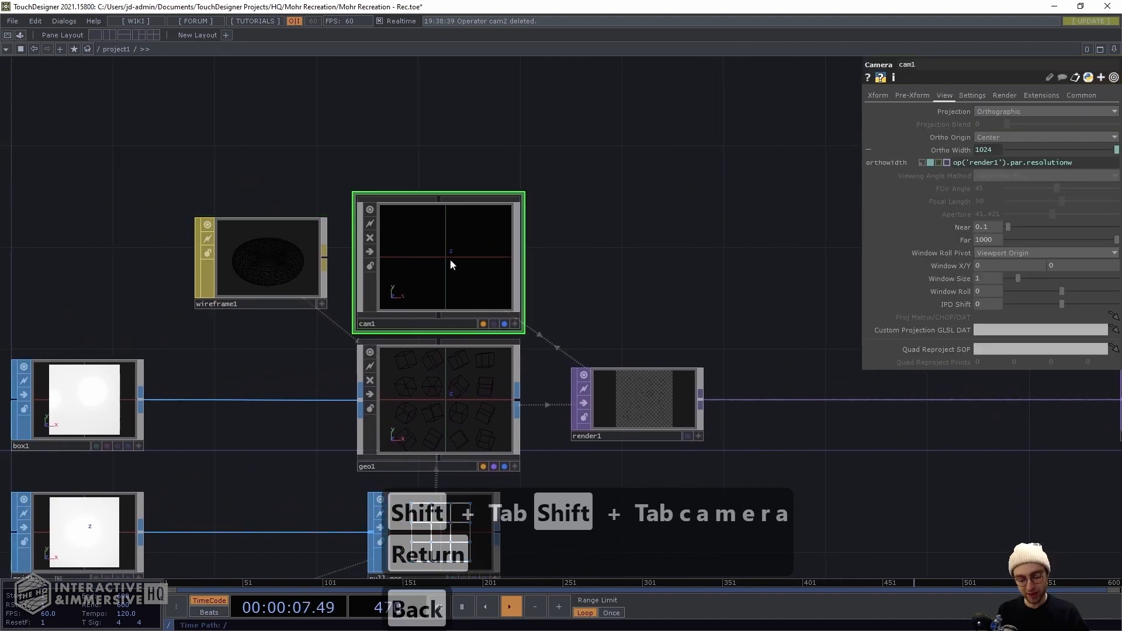
key(ctrl+c)
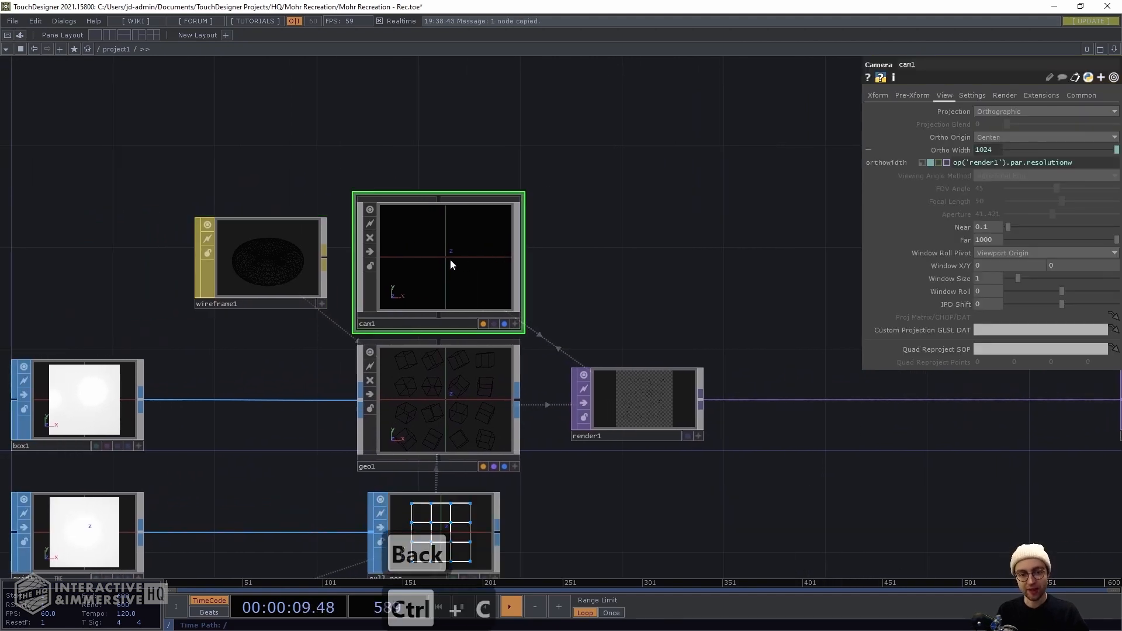
key(ctrl+v)
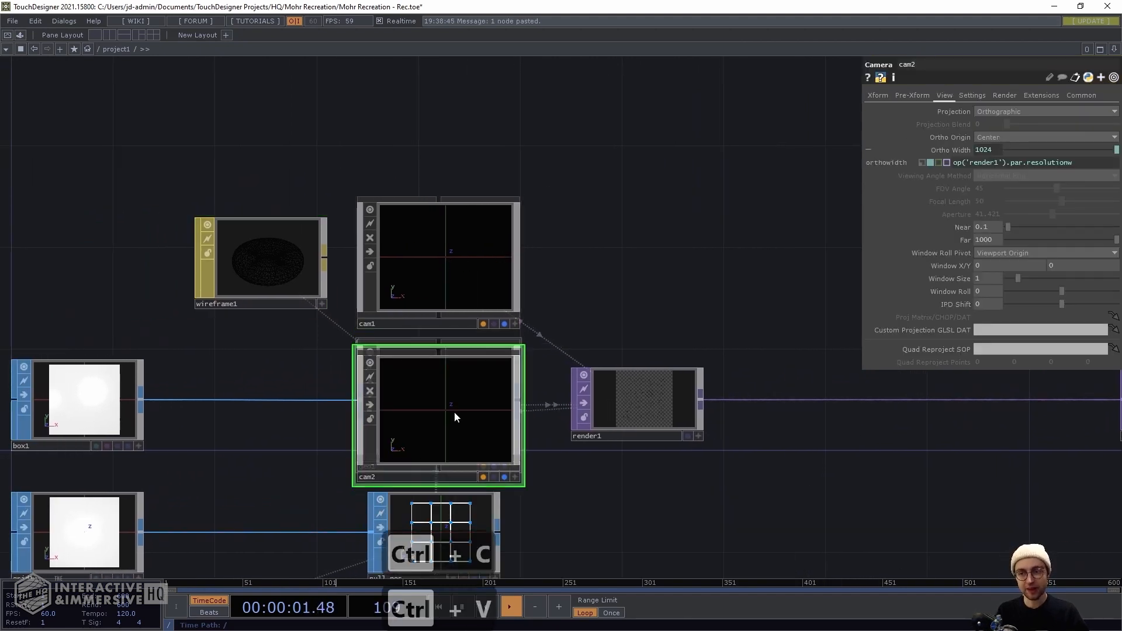
drag(461, 243, 446, 111)
click(450, 110)
drag(665, 206, 615, 324)
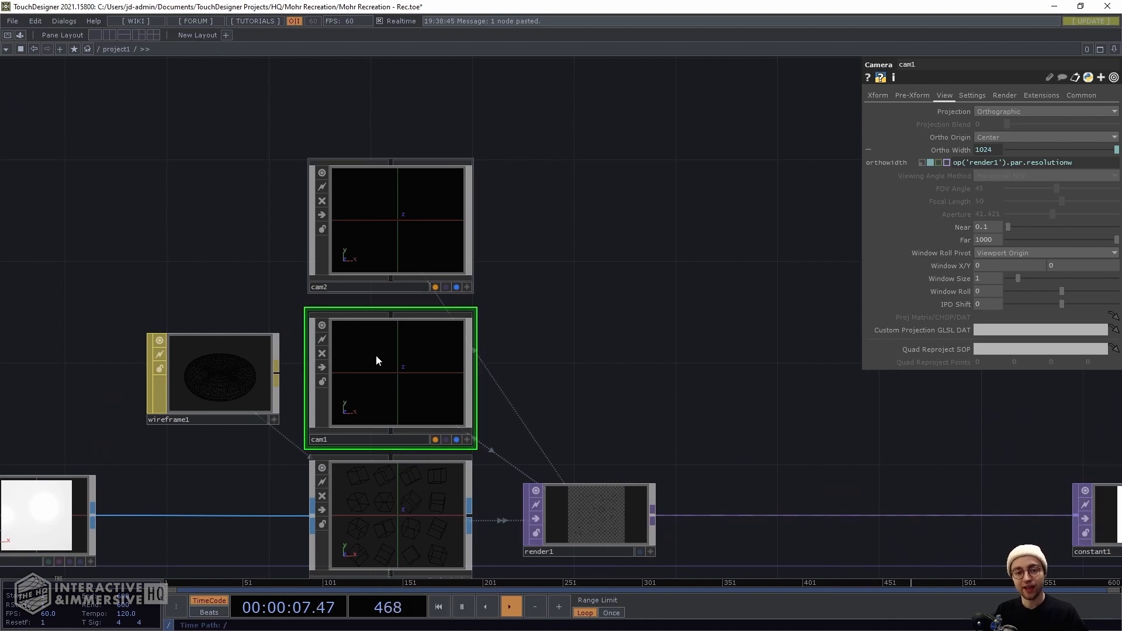
drag(609, 387, 580, 241)
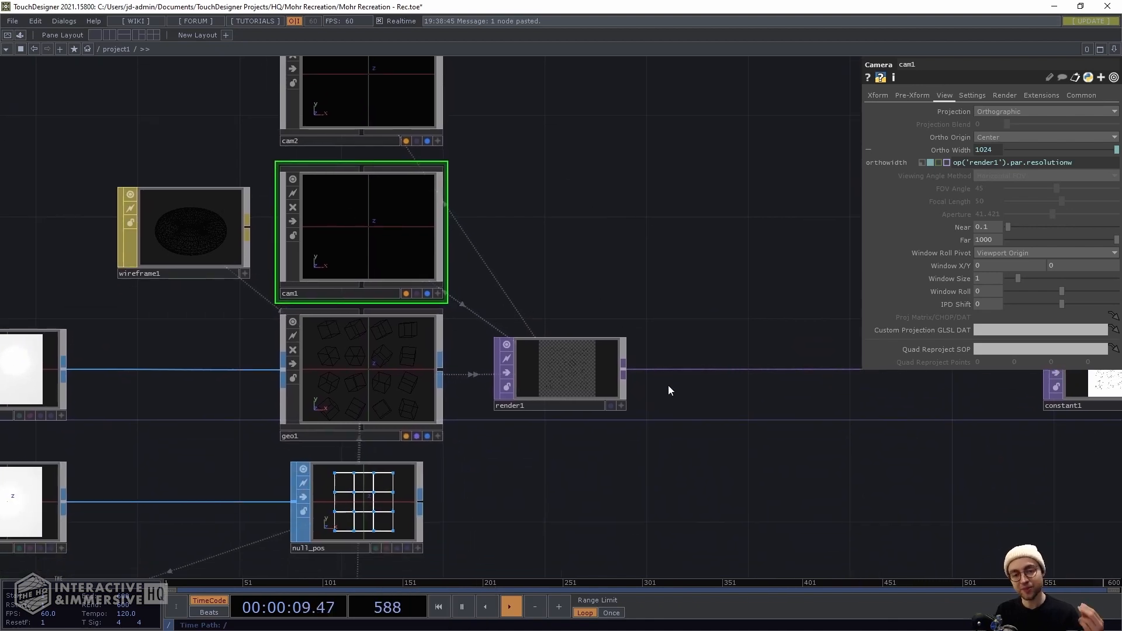
Restrict render1's Geometry to geo1 so that it renders only that component
scroll(667, 387, down, 3)
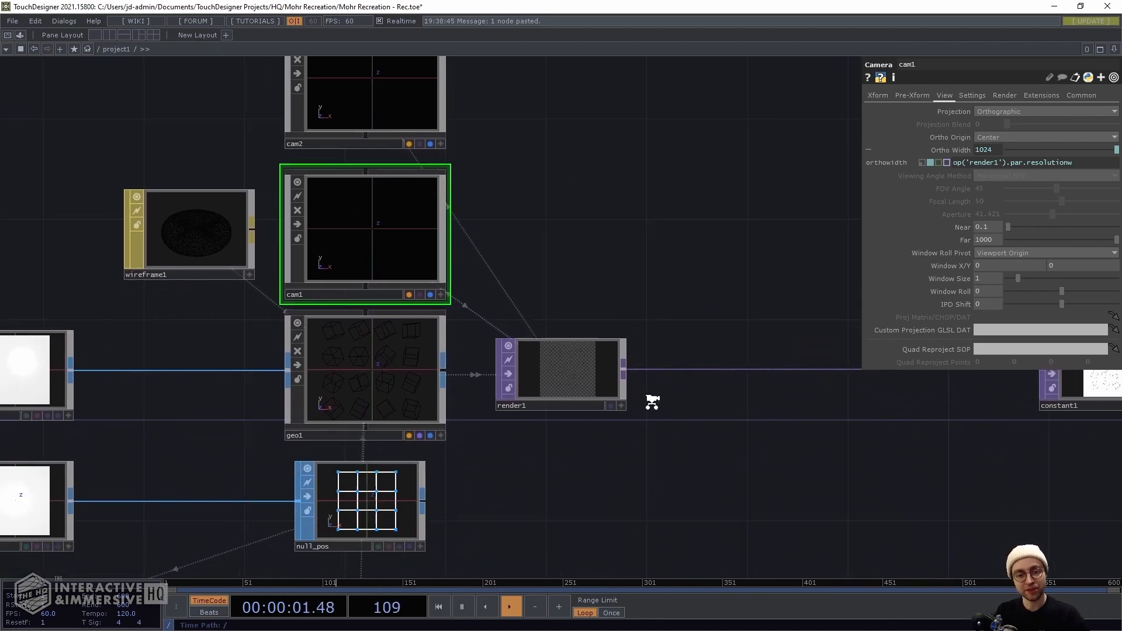
click(546, 366)
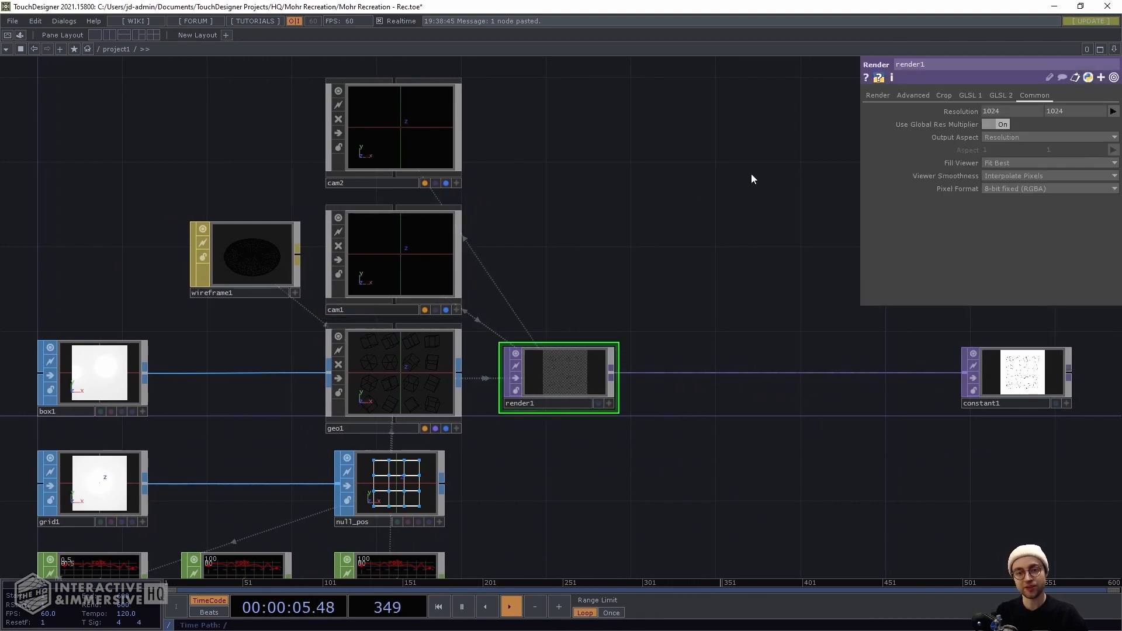
click(878, 95)
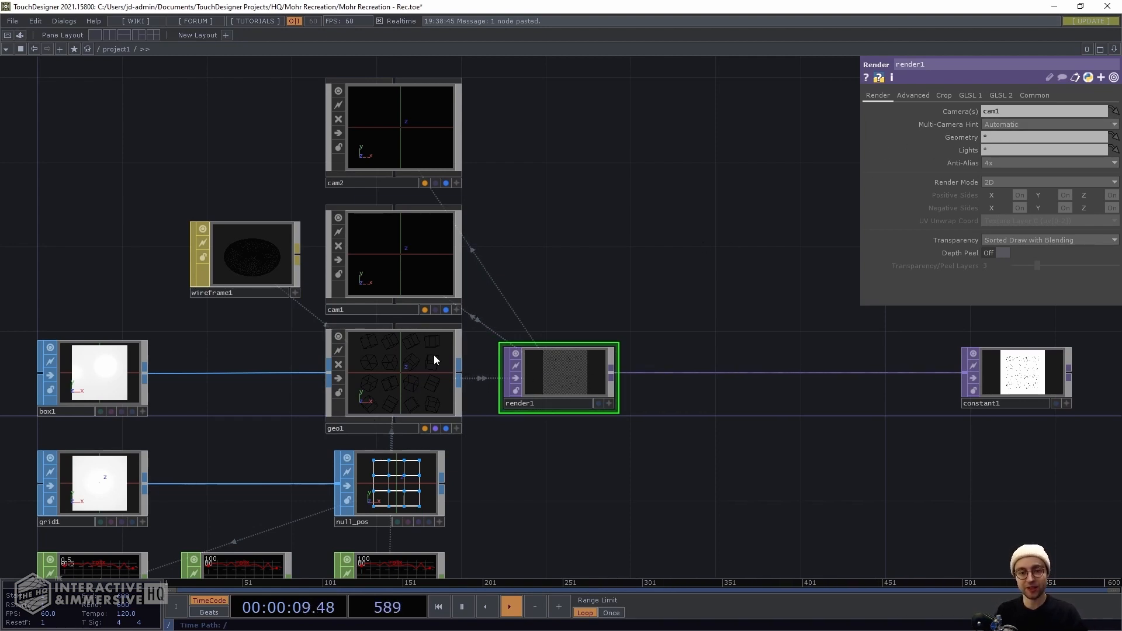
drag(380, 377, 1007, 138)
drag(591, 233, 668, 180)
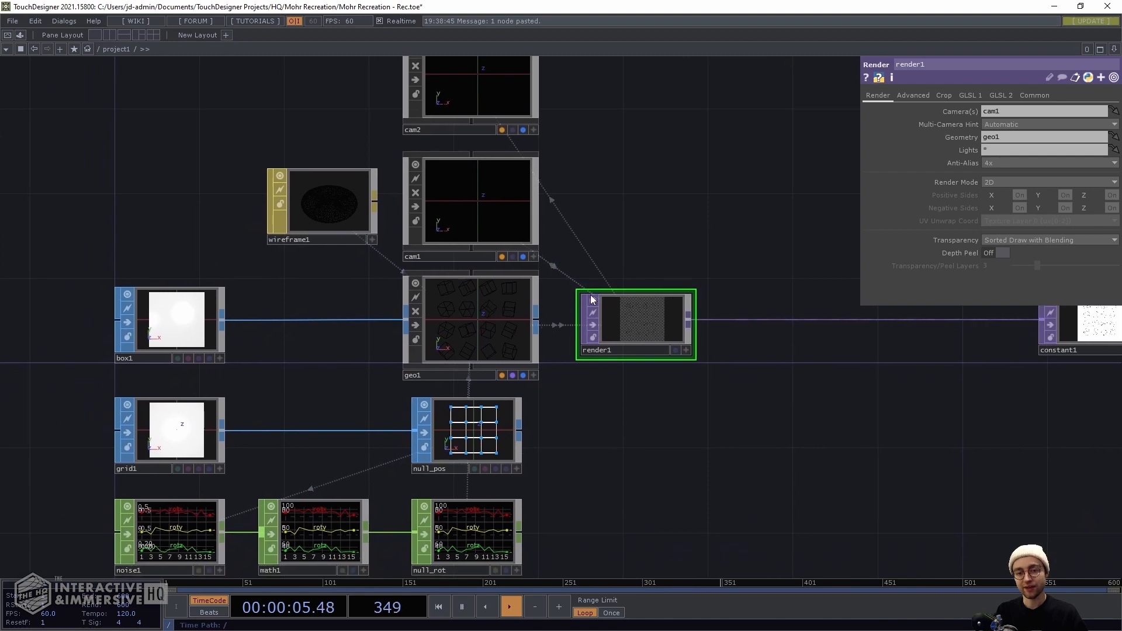
Add a Render Pass TOP fed by render1's output and place it just below and beyond render1
drag(688, 398, 611, 415)
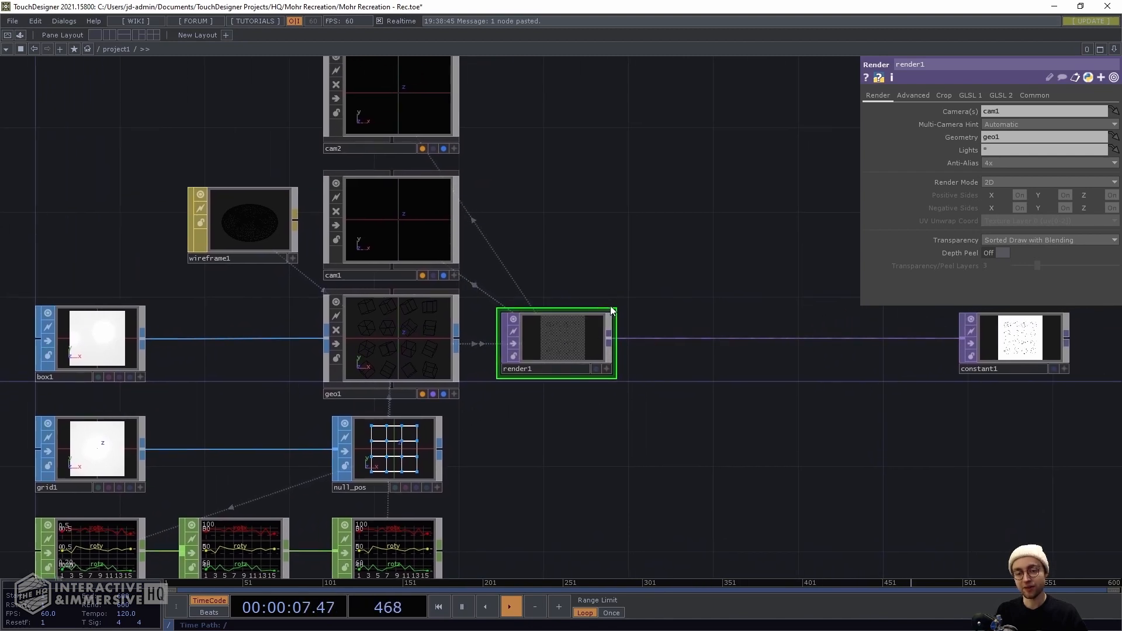
drag(613, 314, 609, 308)
drag(654, 421, 538, 434)
drag(427, 354, 420, 364)
drag(488, 381, 416, 353)
right_click(416, 348)
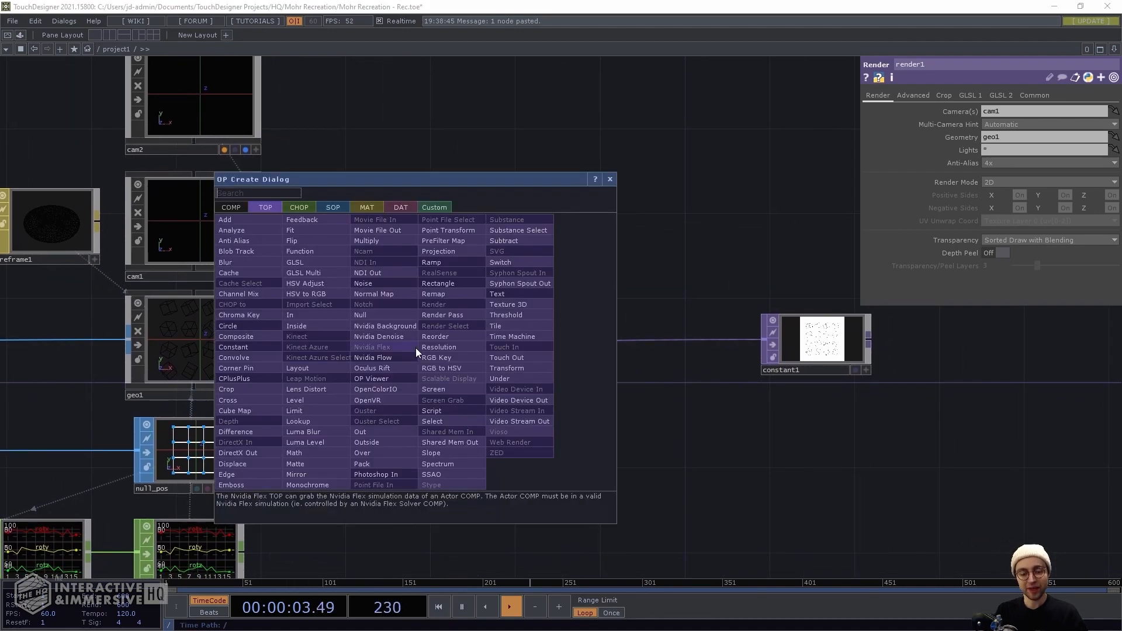
text(render)
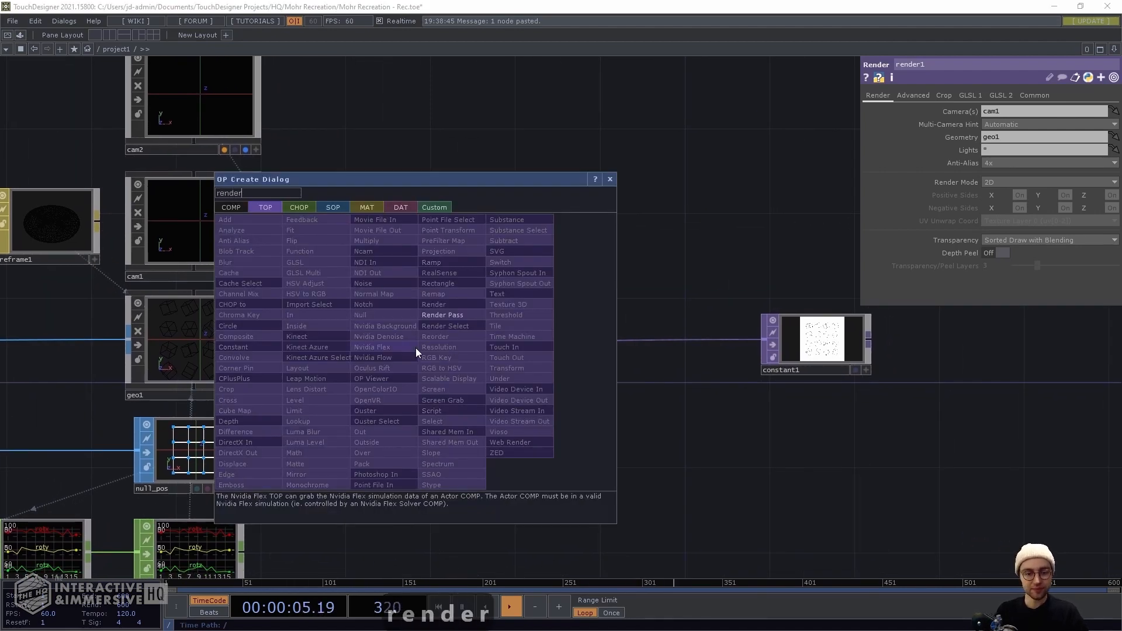
click(444, 315)
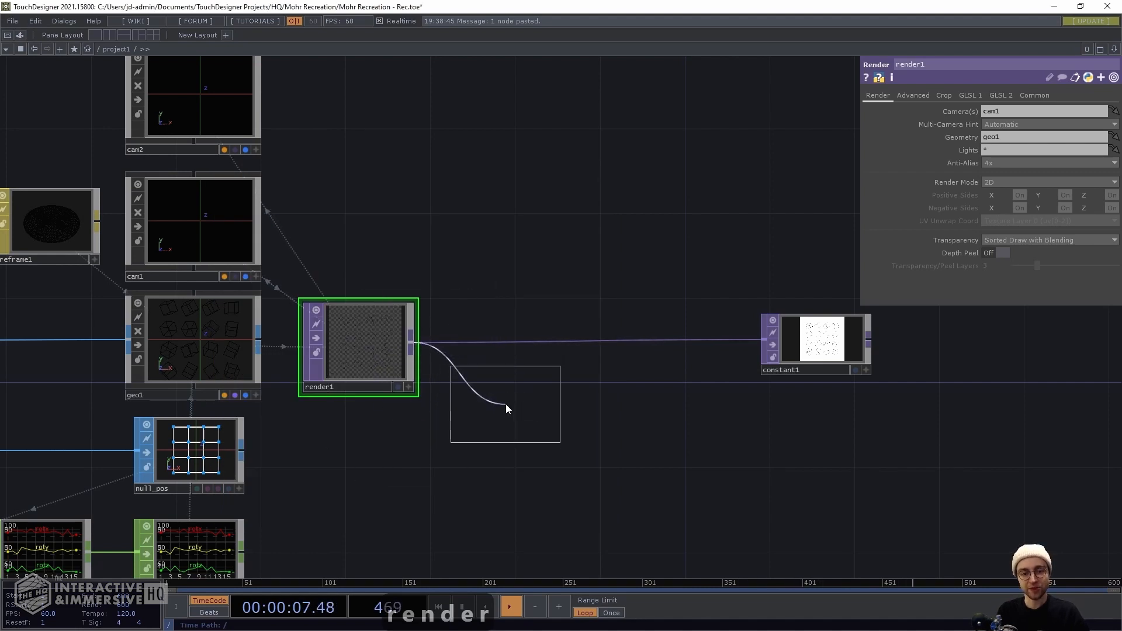
click(506, 403)
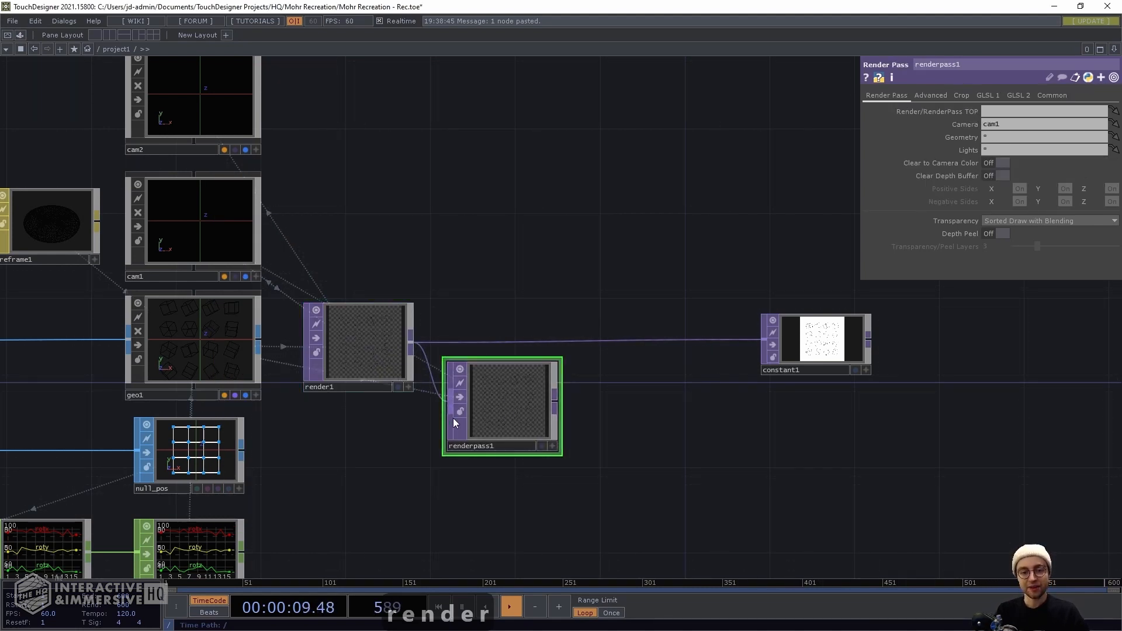
Set renderpass1's Geometry to geo1 and its Camera to cam2
drag(470, 195, 530, 235)
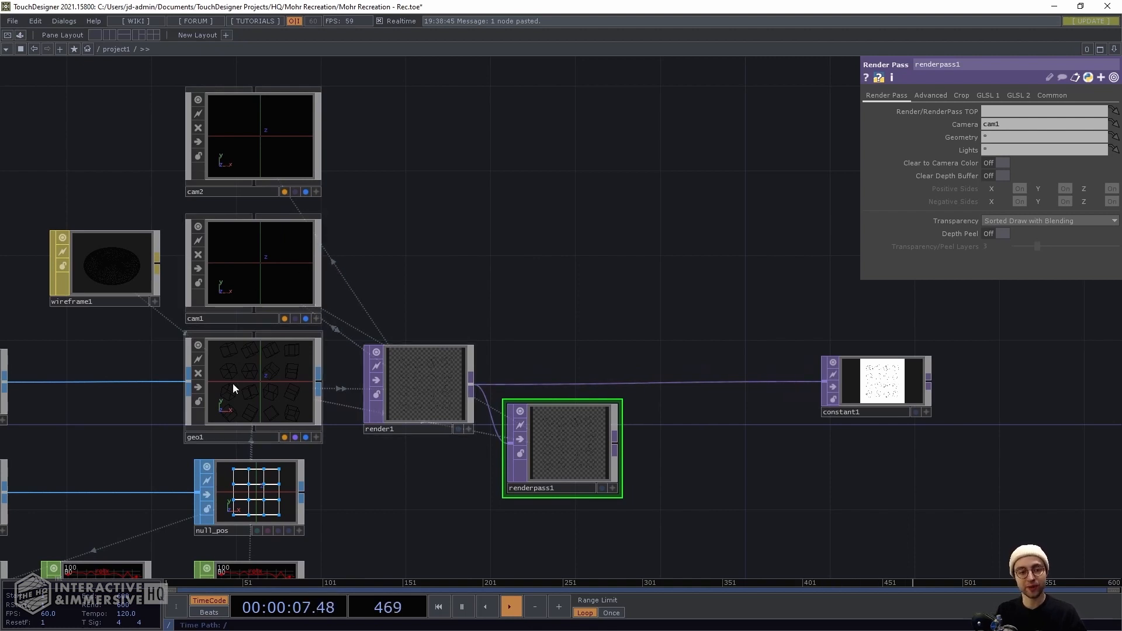
drag(239, 383, 1006, 135)
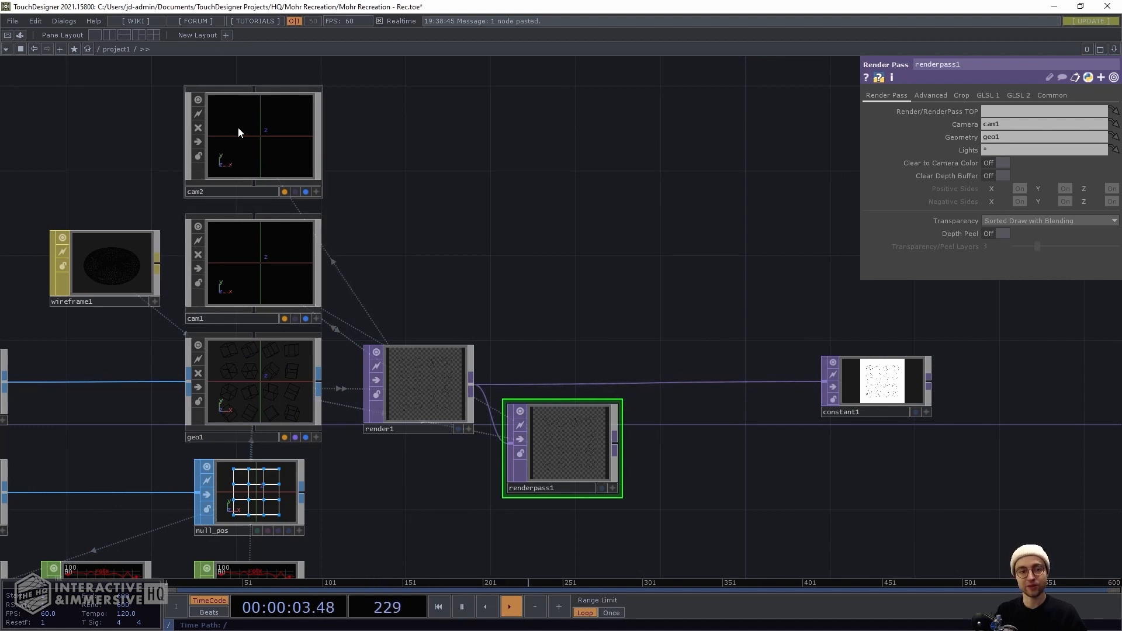
drag(238, 128, 1007, 124)
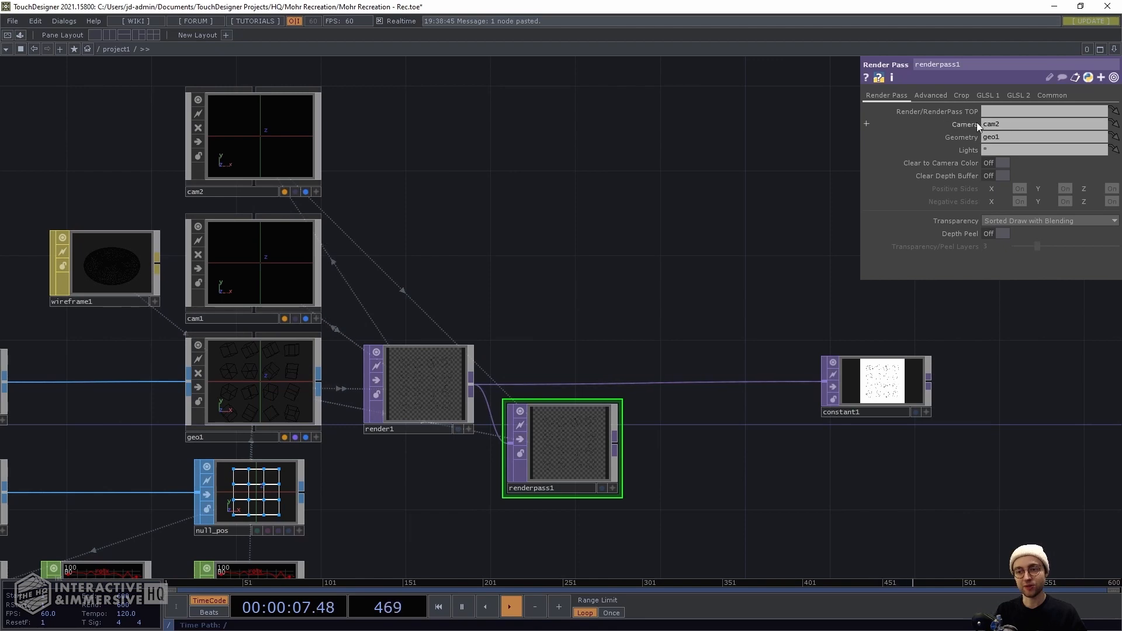
Connect renderpass1's output to constant1 in place of render1 and view constant1's output in its own window
drag(563, 198, 549, 138)
scroll(567, 464, up, 5)
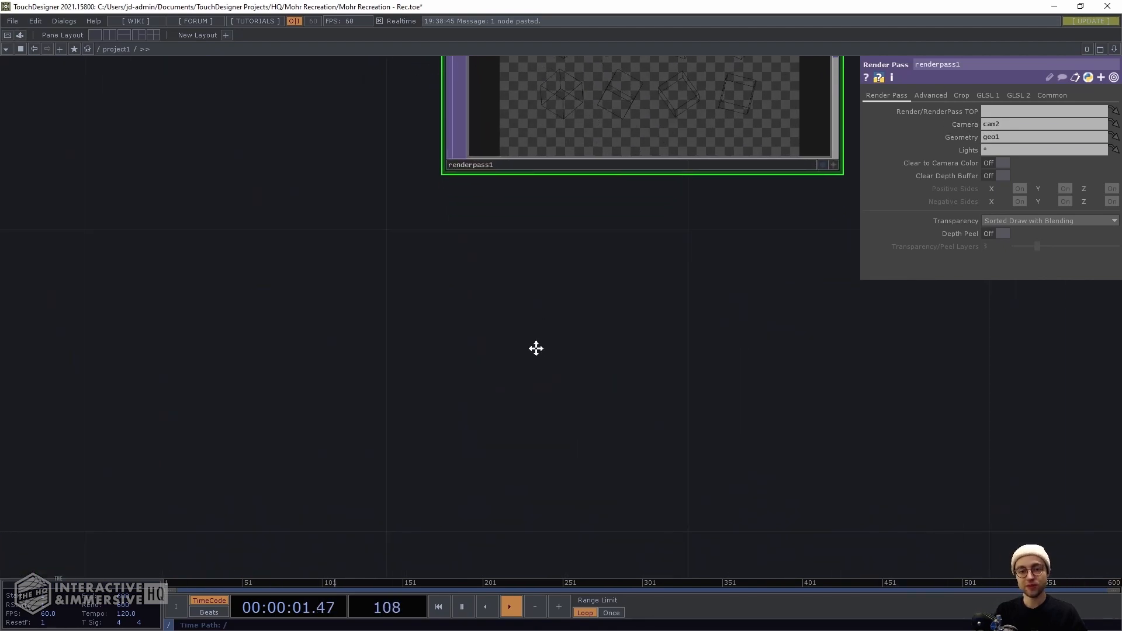
middle_drag(560, 475, 674, 488)
drag(674, 488, 419, 504)
drag(464, 357, 759, 273)
drag(783, 349, 727, 346)
right_click(809, 268)
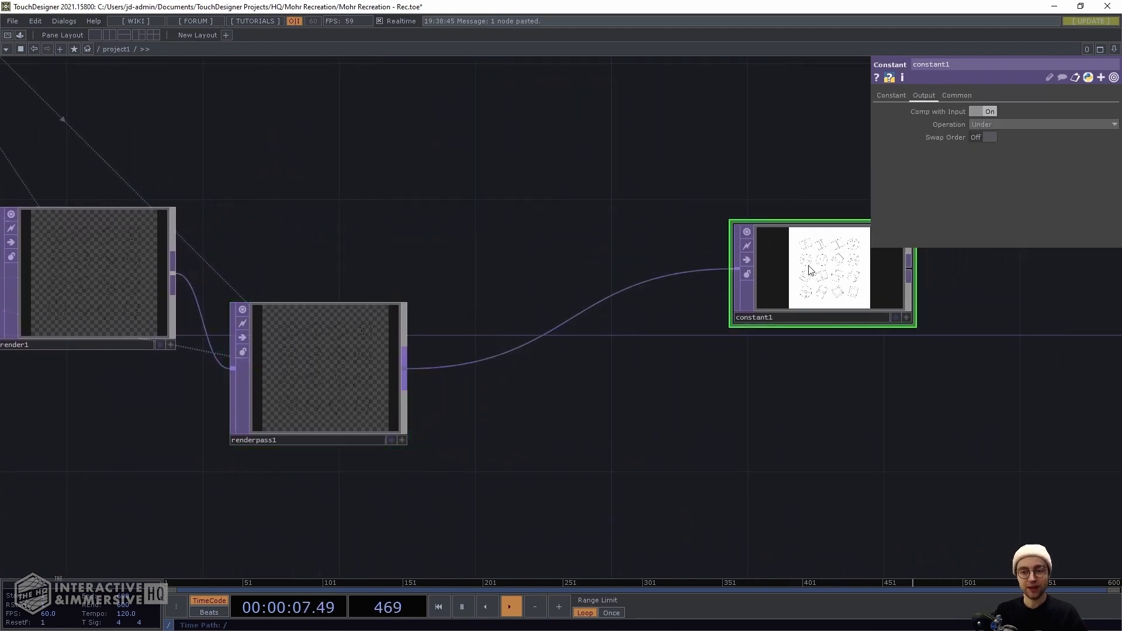
click(842, 265)
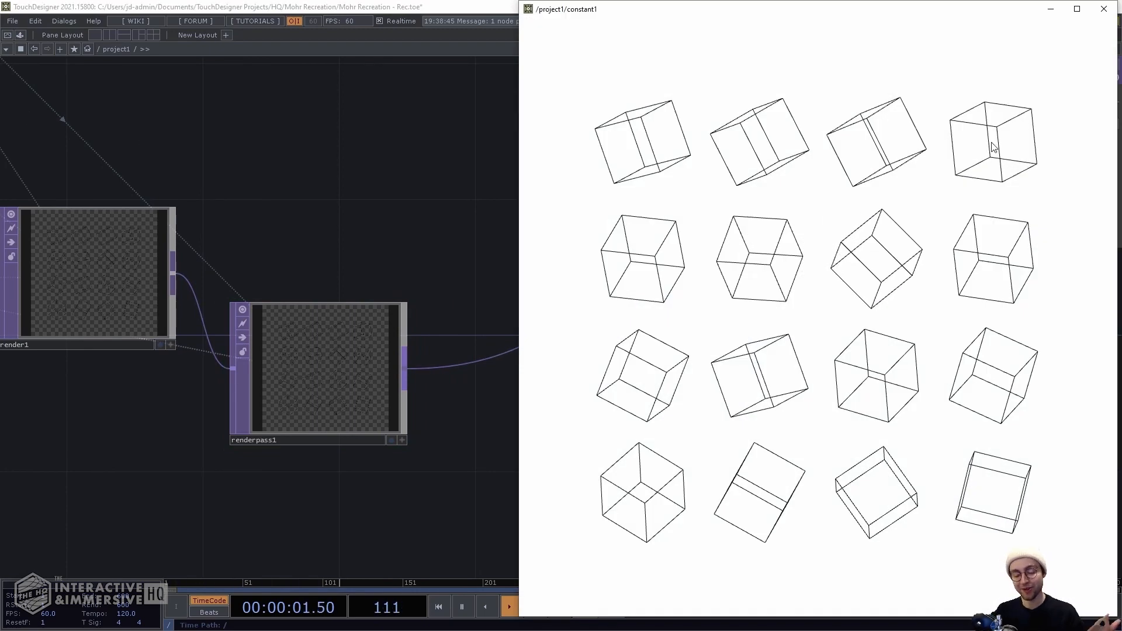
click(1104, 8)
Set the Z rotation of cam2 to 180
click(380, 345)
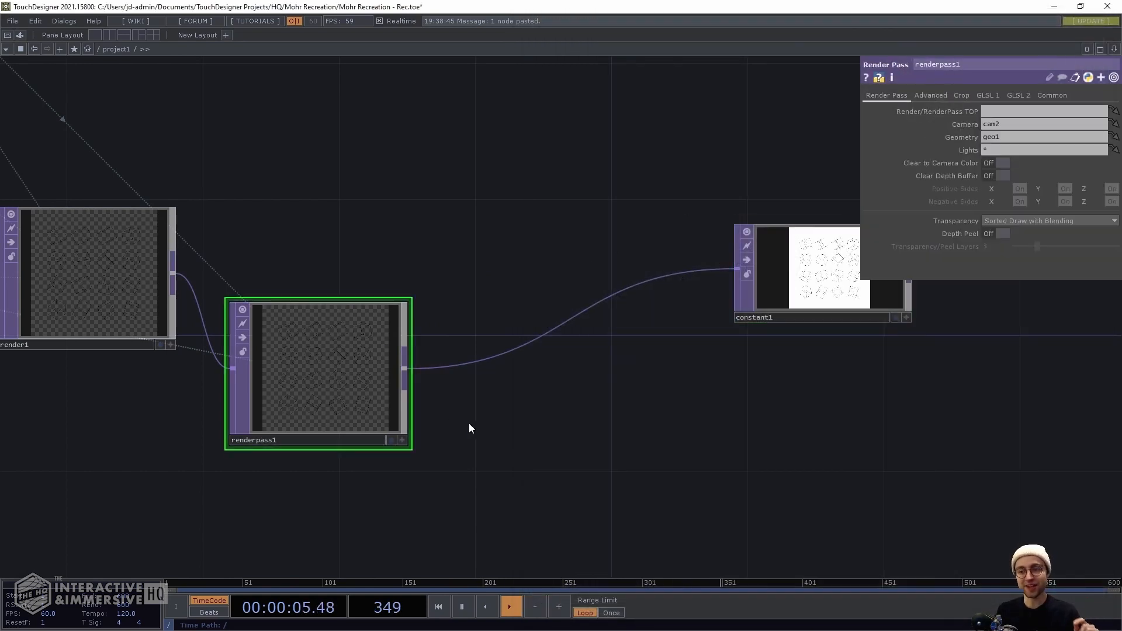
drag(470, 423, 626, 441)
scroll(626, 444, down, 4)
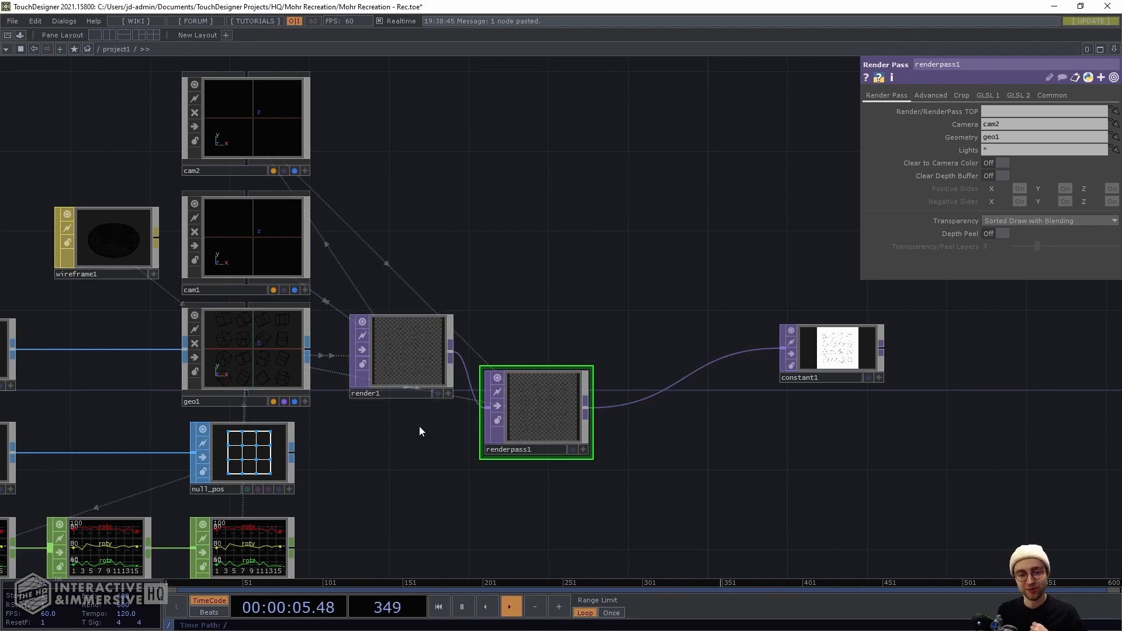
scroll(419, 426, up, 3)
scroll(454, 401, down, 2)
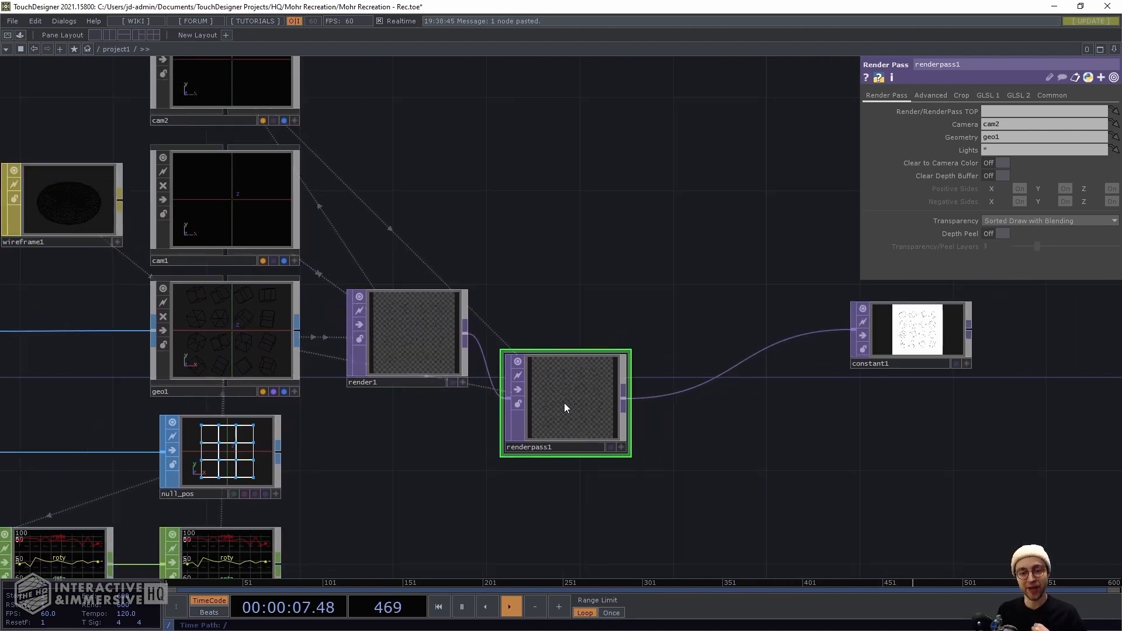
click(271, 85)
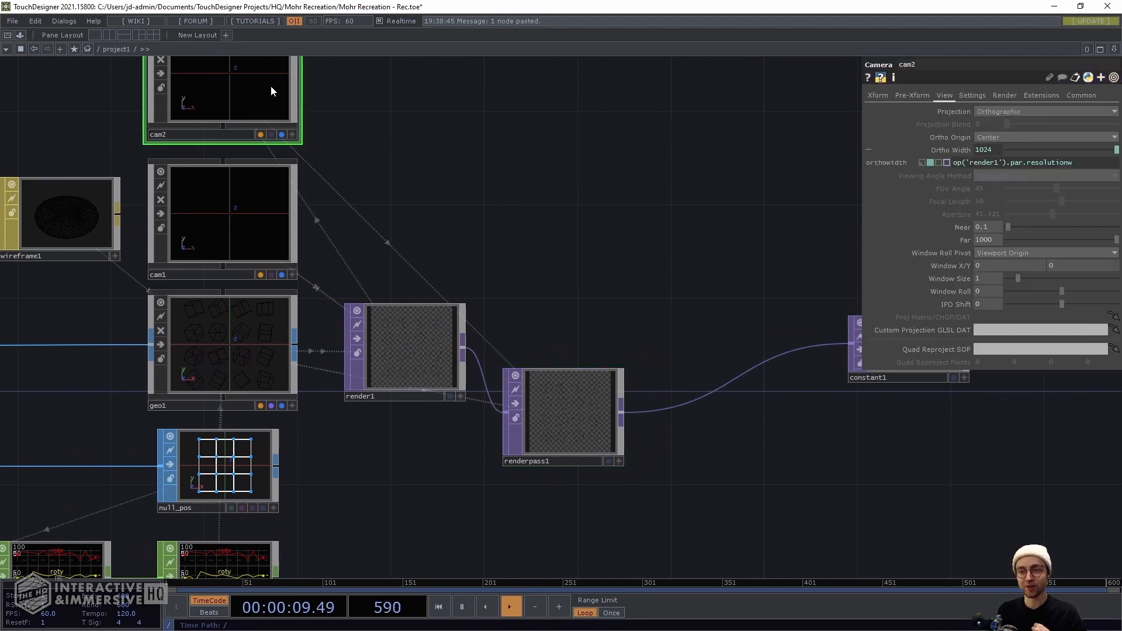
click(880, 96)
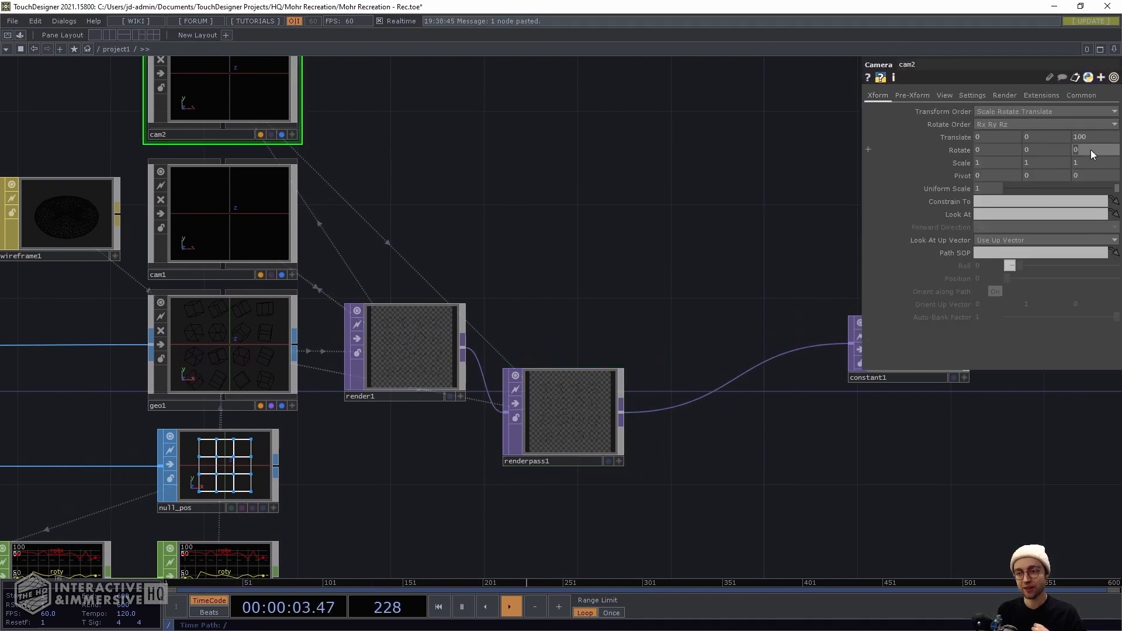
text(180)
key(Return)
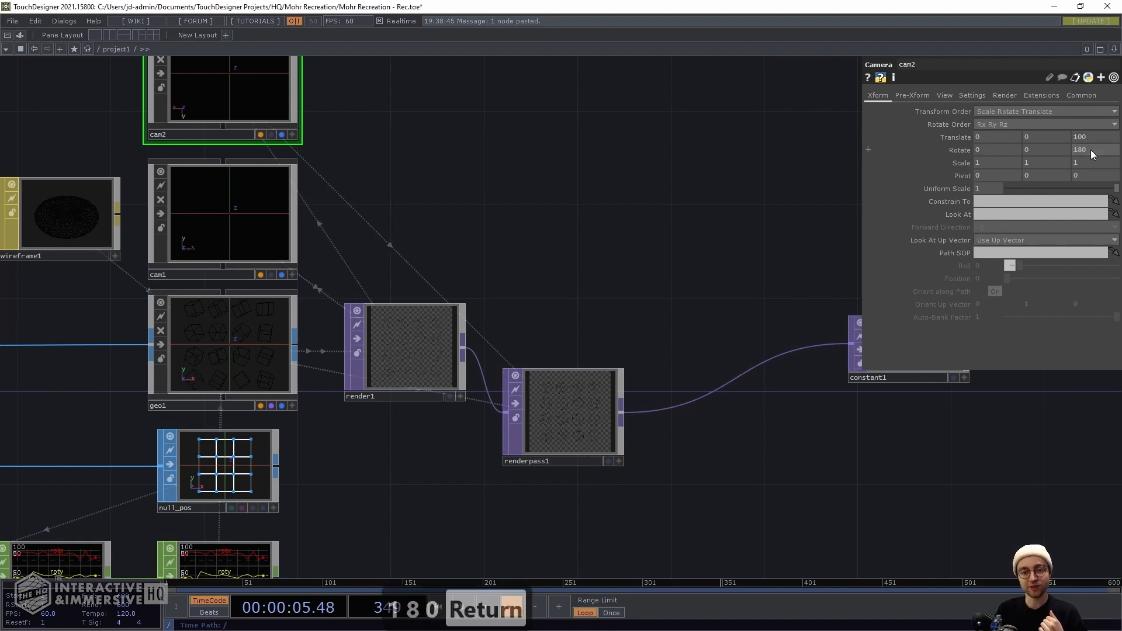
View constant1's output in a separate window to examine how the two camera passes combine
drag(661, 306, 561, 248)
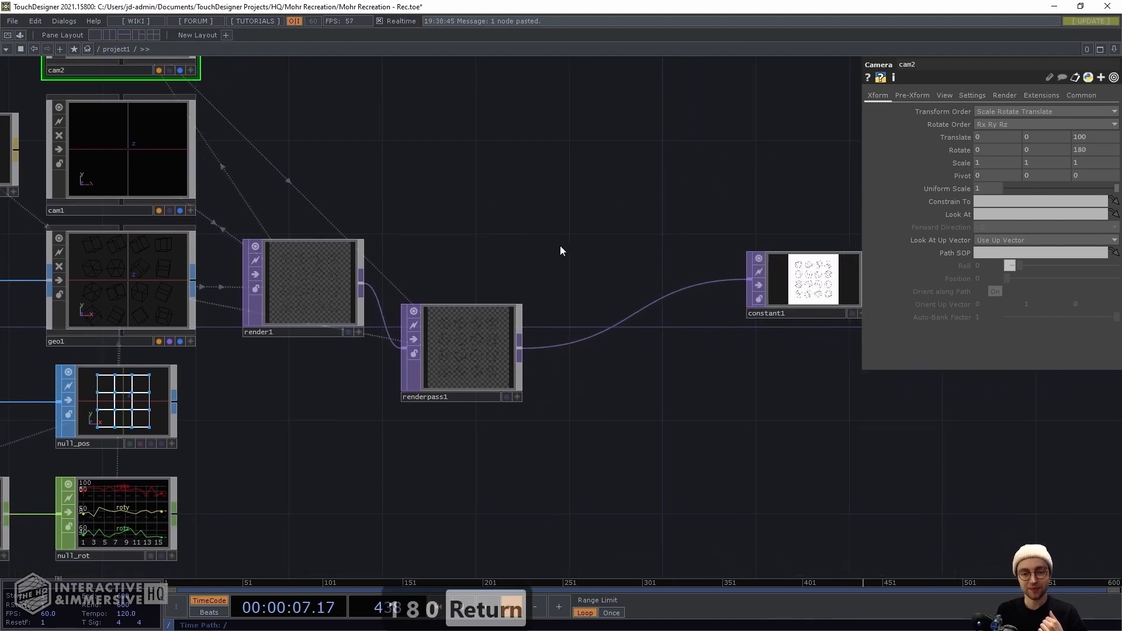
right_click(799, 284)
click(859, 277)
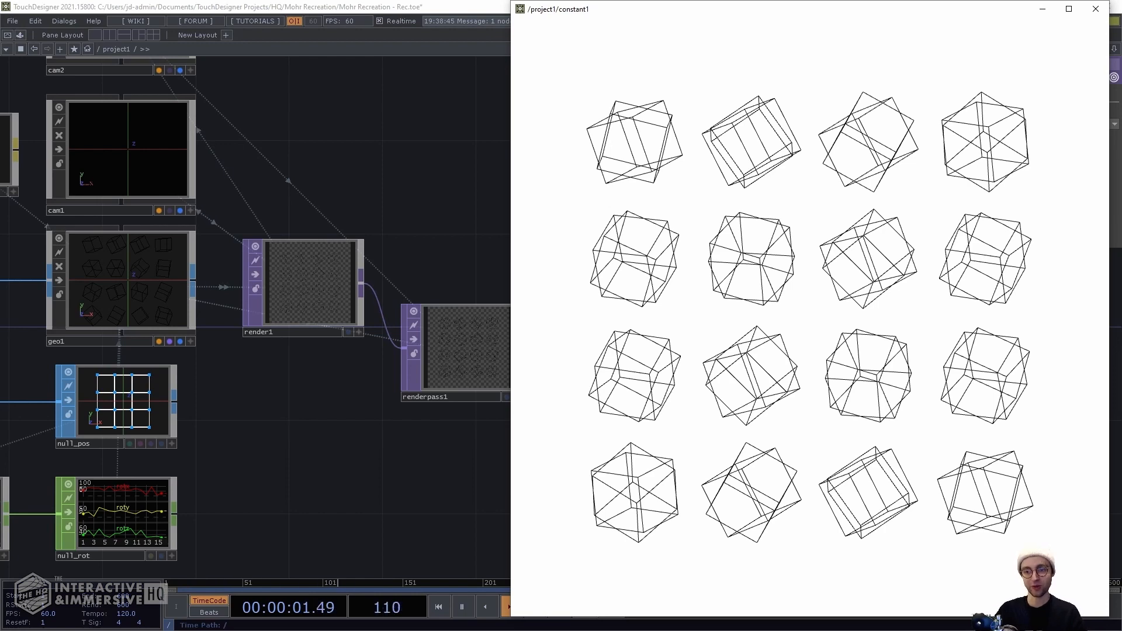
click(1094, 9)
Turn on Clear to Camera Color and Clear Depth Buffer for renderpass1, and check constant1's output in its own window
click(474, 336)
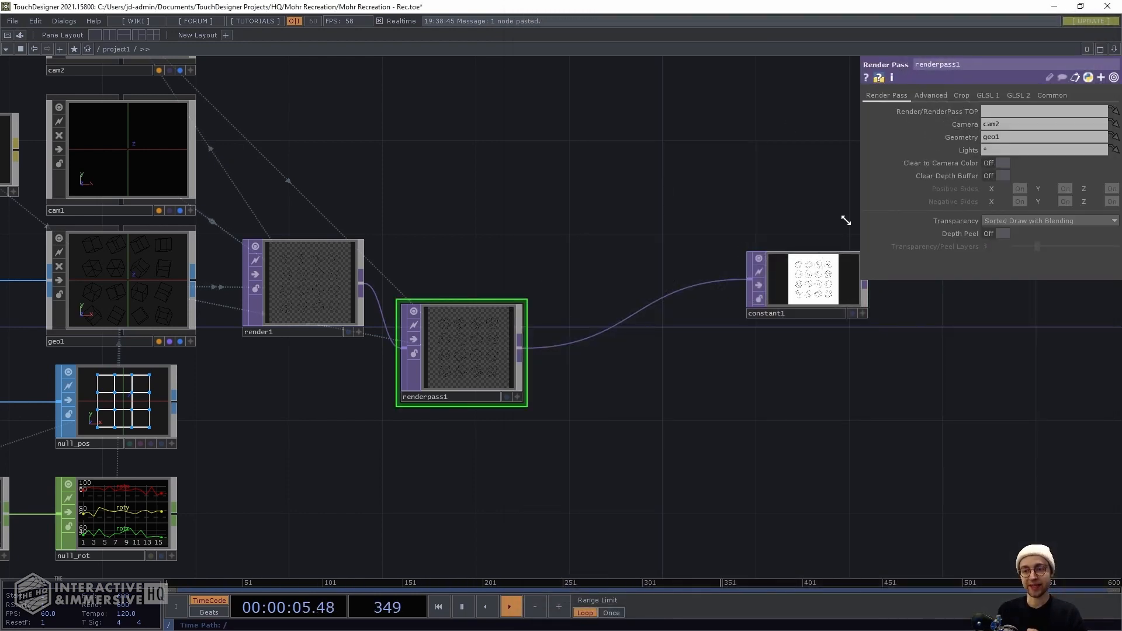
click(991, 163)
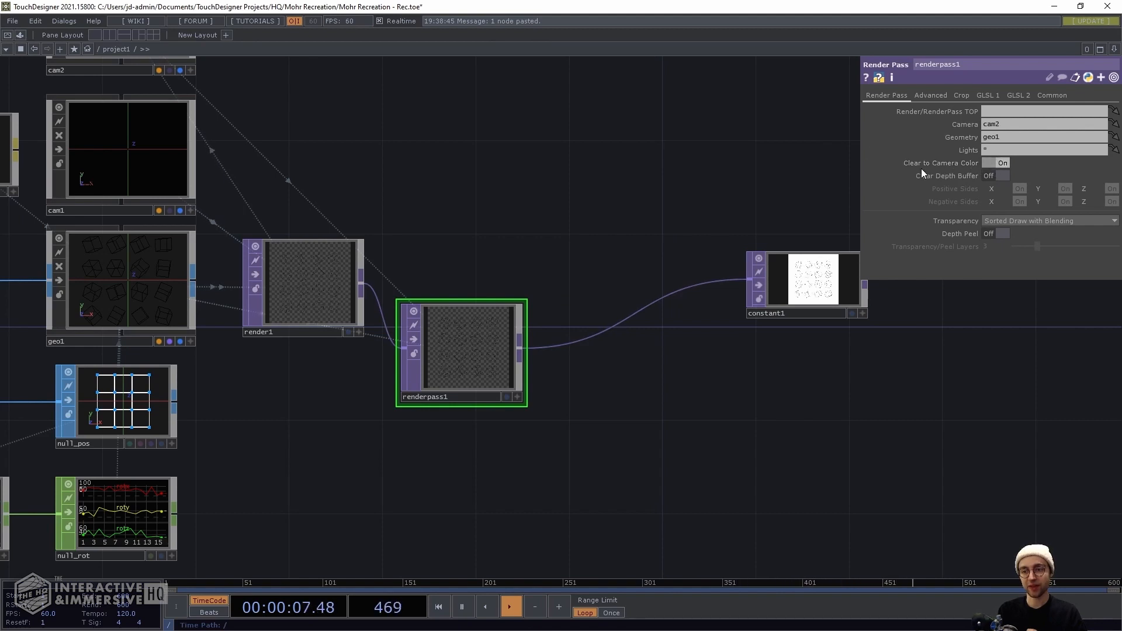
click(993, 175)
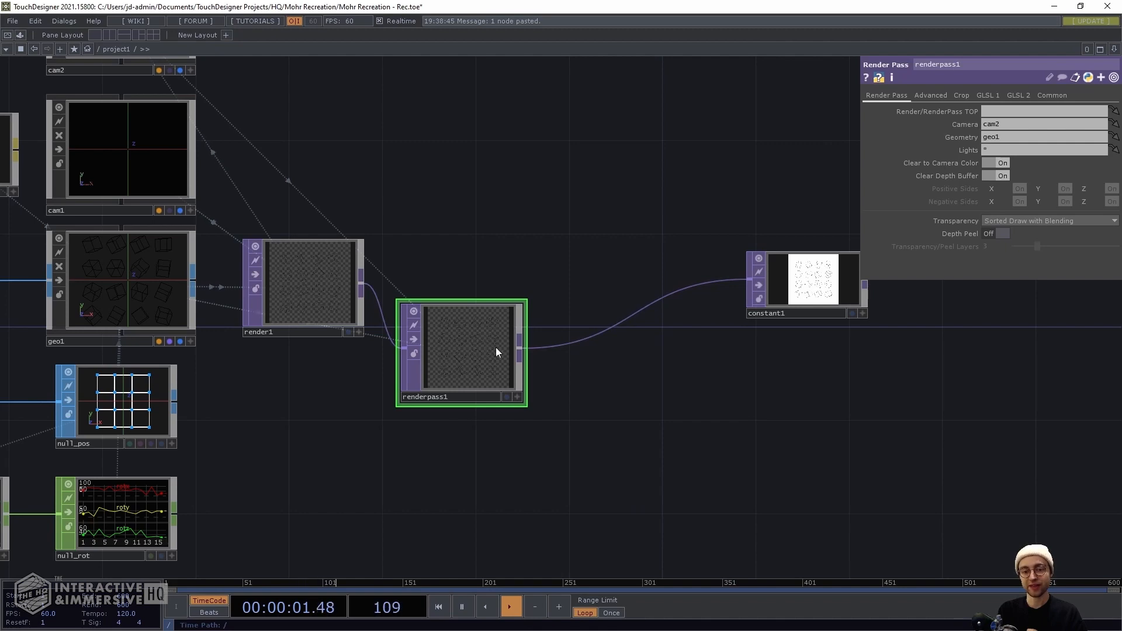
right_click(814, 282)
click(834, 279)
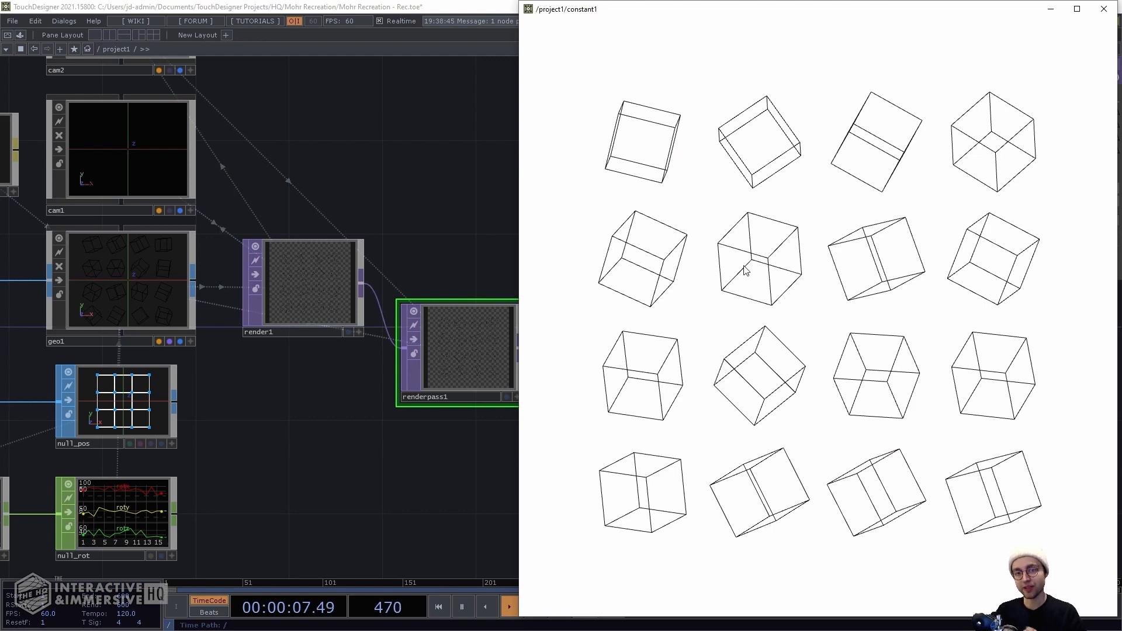
click(1102, 10)
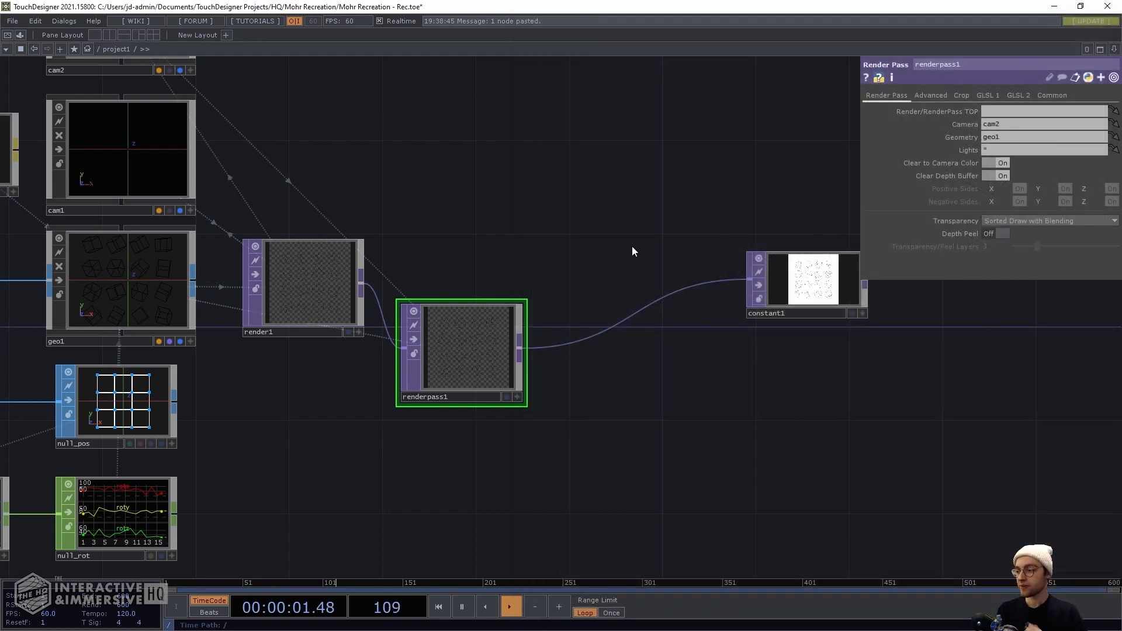
Insert a Matte TOP on the wire between renderpass1 and constant1, and disconnect its input
right_click(620, 322)
click(641, 310)
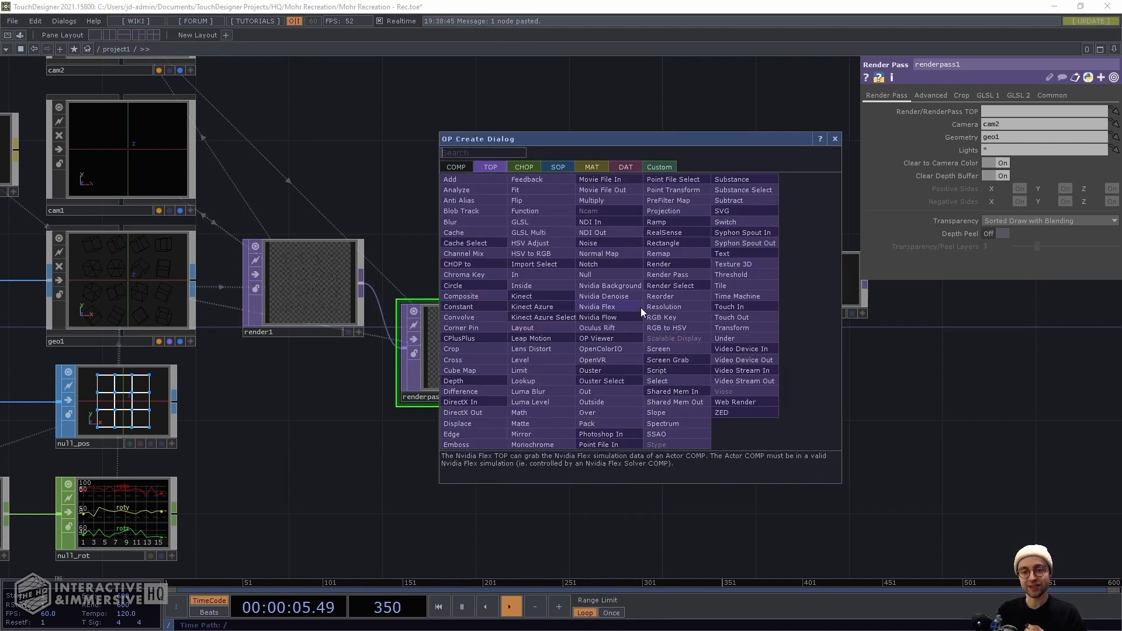
text(matte)
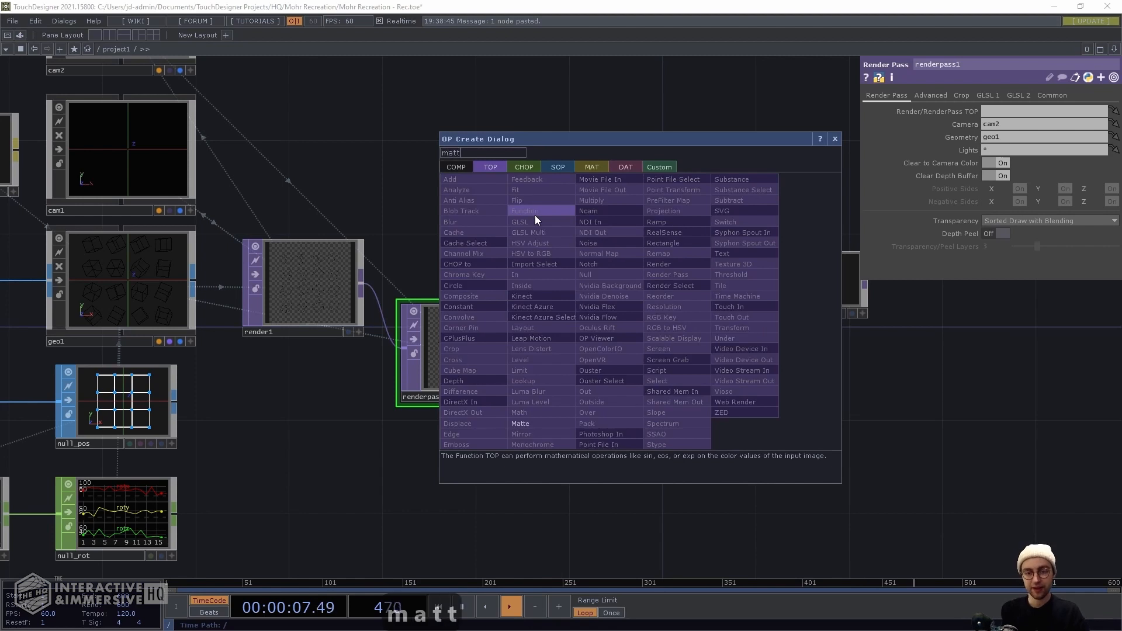
click(509, 424)
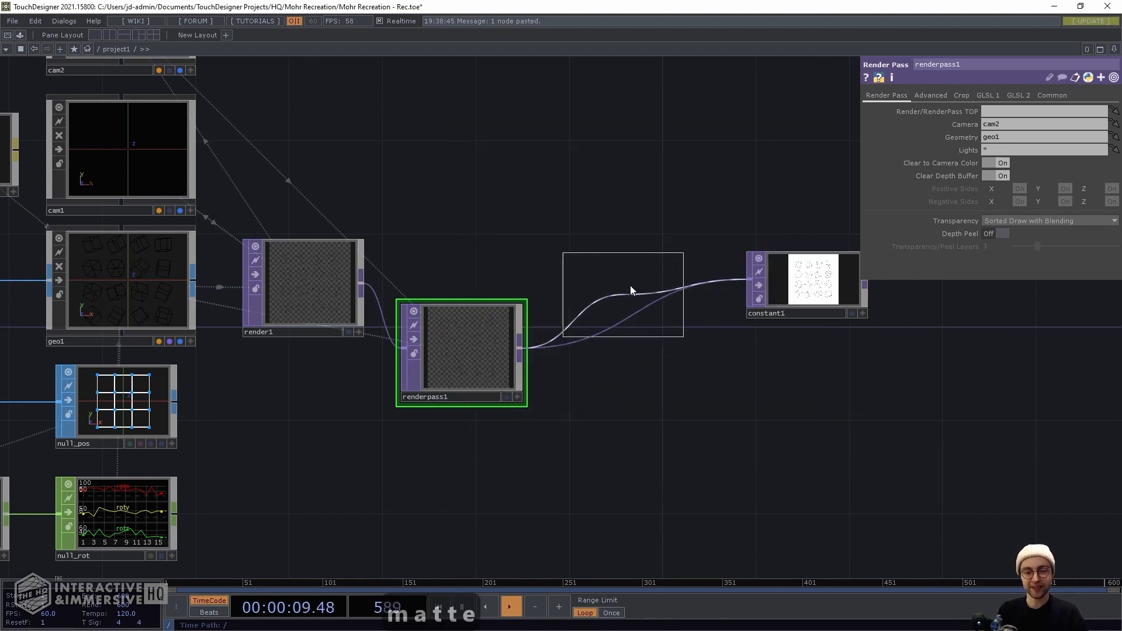
click(656, 273)
drag(660, 273, 663, 294)
drag(598, 268, 564, 360)
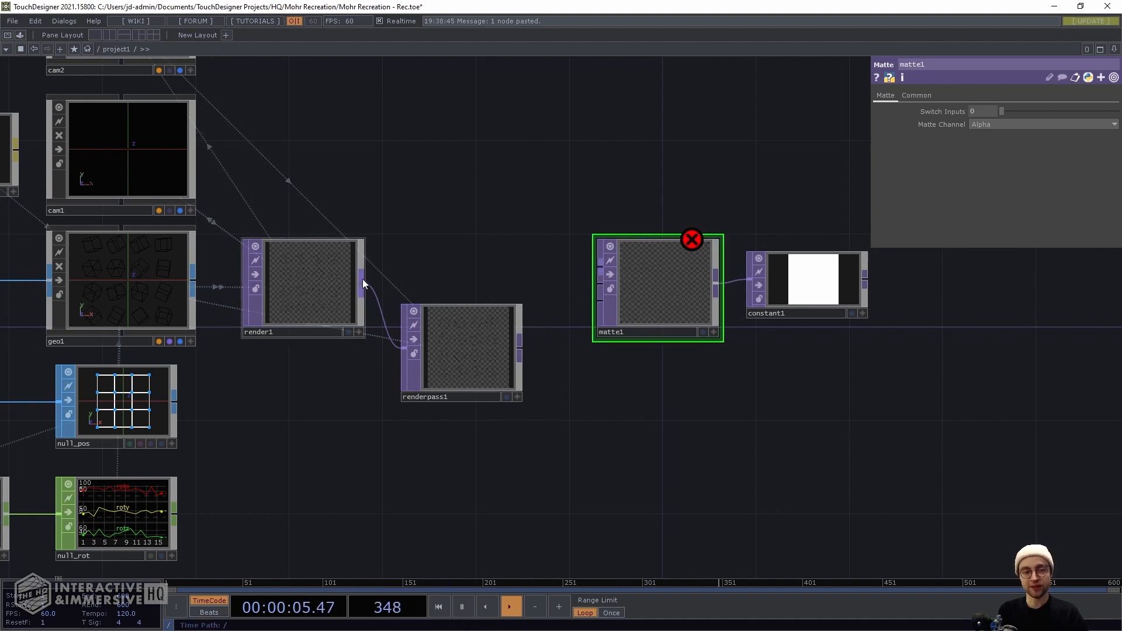
Connect render1 to matte1's first input and renderpass1 to its second input
drag(363, 283, 597, 267)
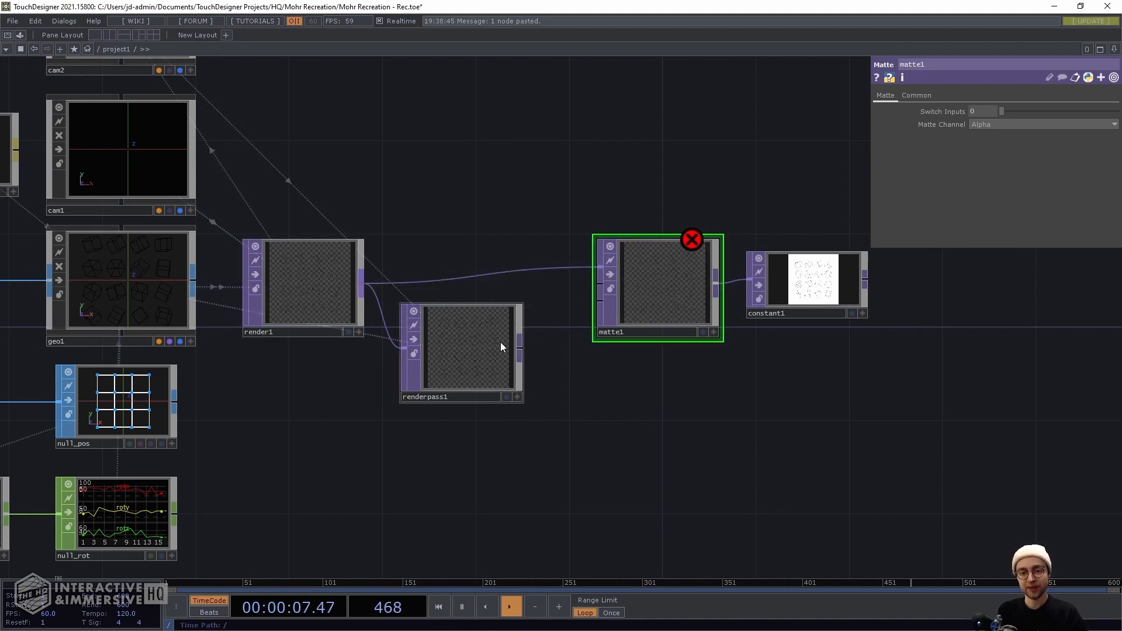
drag(521, 348, 596, 282)
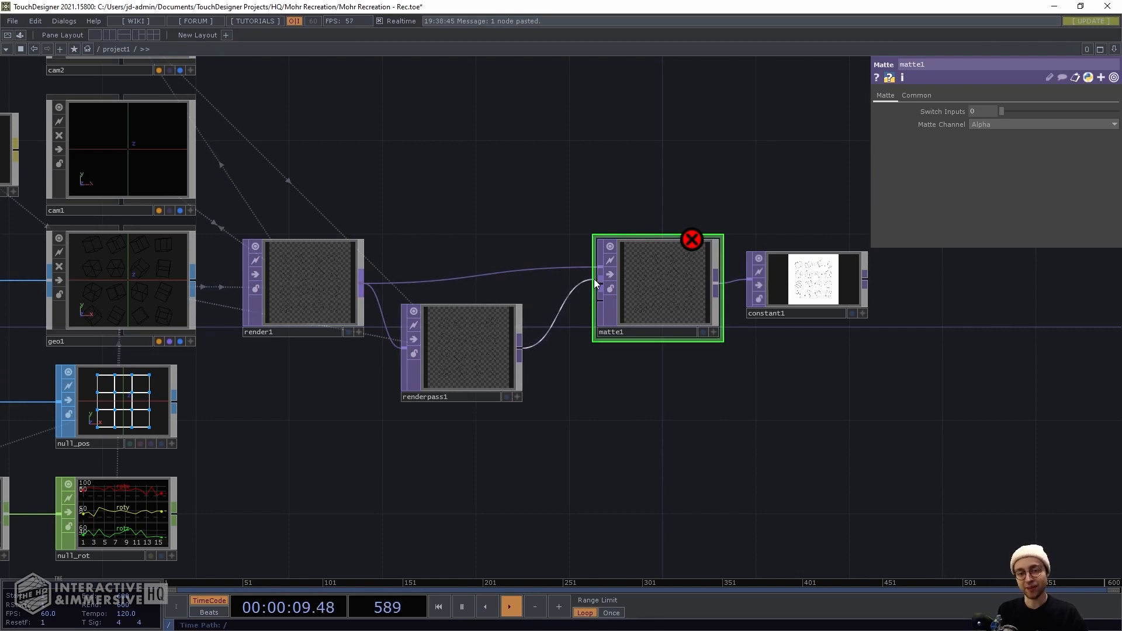
drag(763, 369, 623, 357)
drag(447, 408, 525, 305)
scroll(525, 306, down, 5)
drag(445, 364, 557, 364)
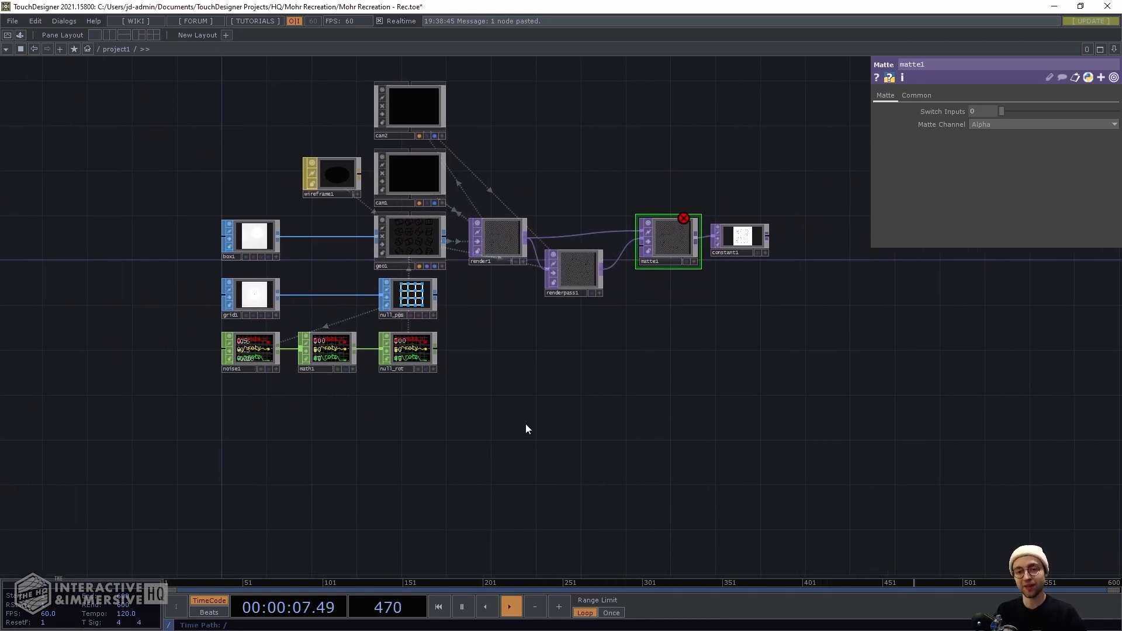
Append a Null TOP after constant1 and line both operators up with matte1
scroll(633, 303, up, 7)
drag(629, 309, 555, 411)
click(787, 290)
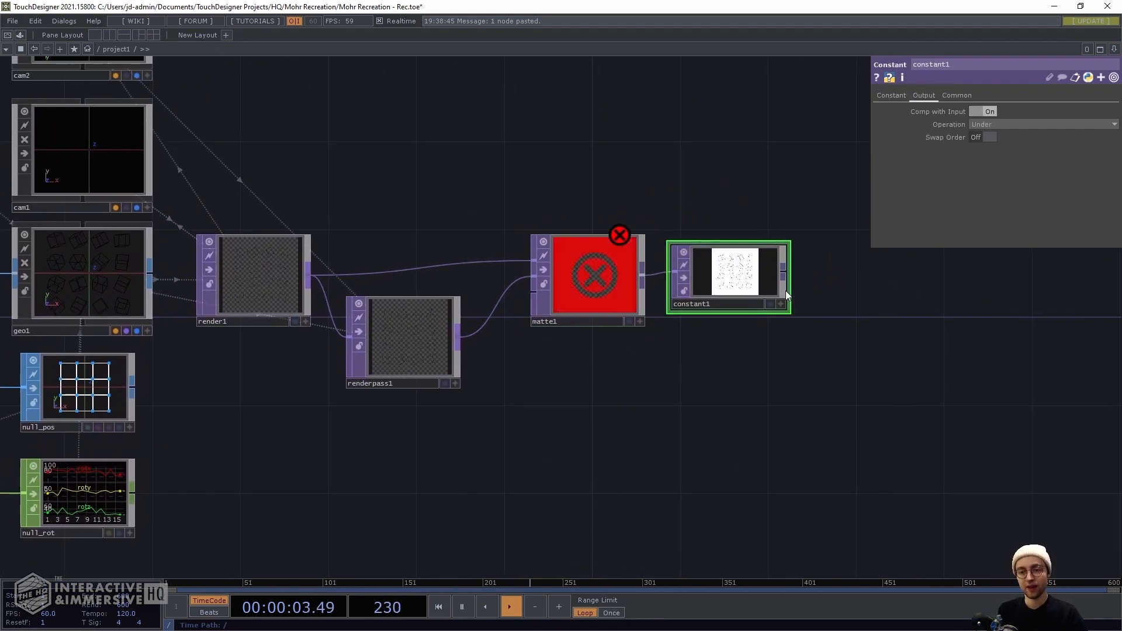
drag(789, 290, 741, 293)
drag(929, 364, 748, 371)
key(alt+n)
click(755, 289)
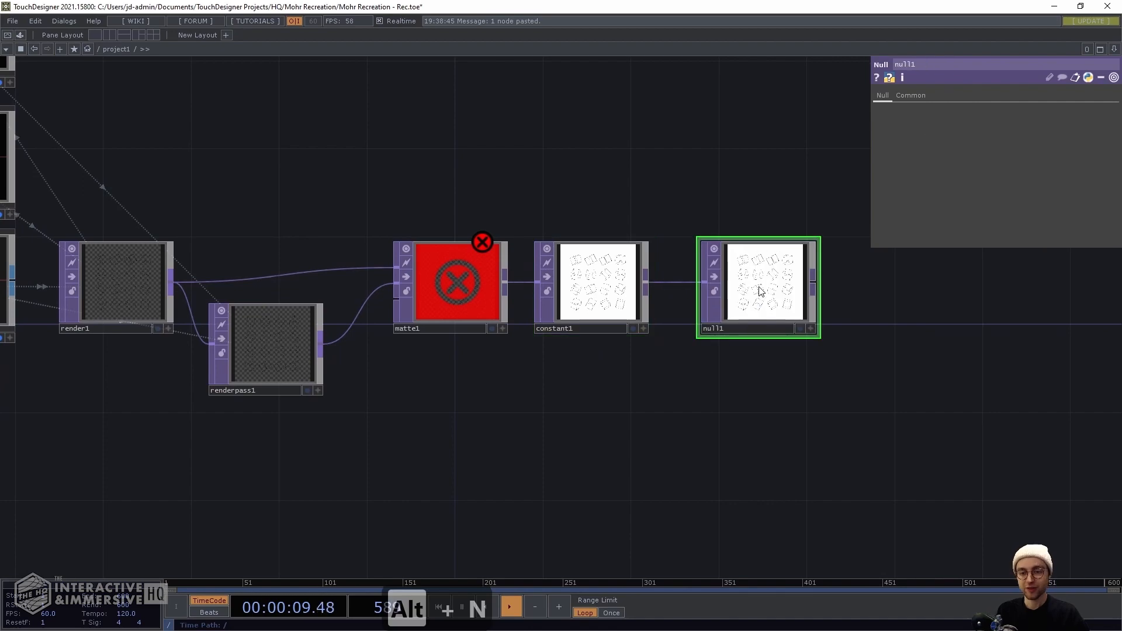
drag(755, 290, 728, 294)
key(h)
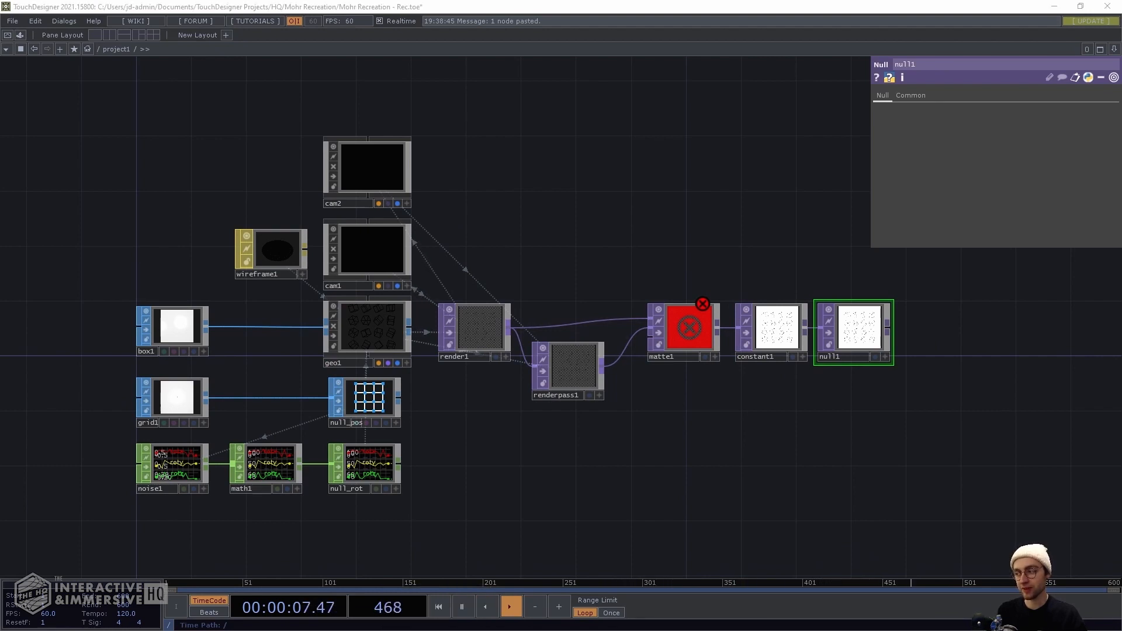
Set cam2's Z rotation to 0 and its Y scale to -1
click(392, 180)
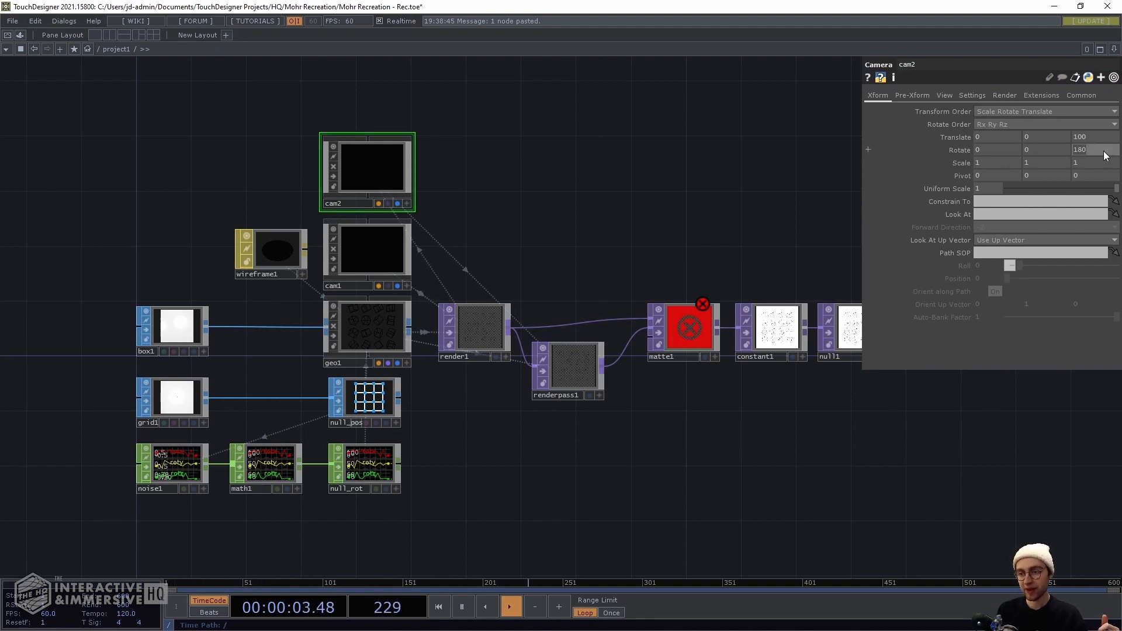
text(0)
key(Return)
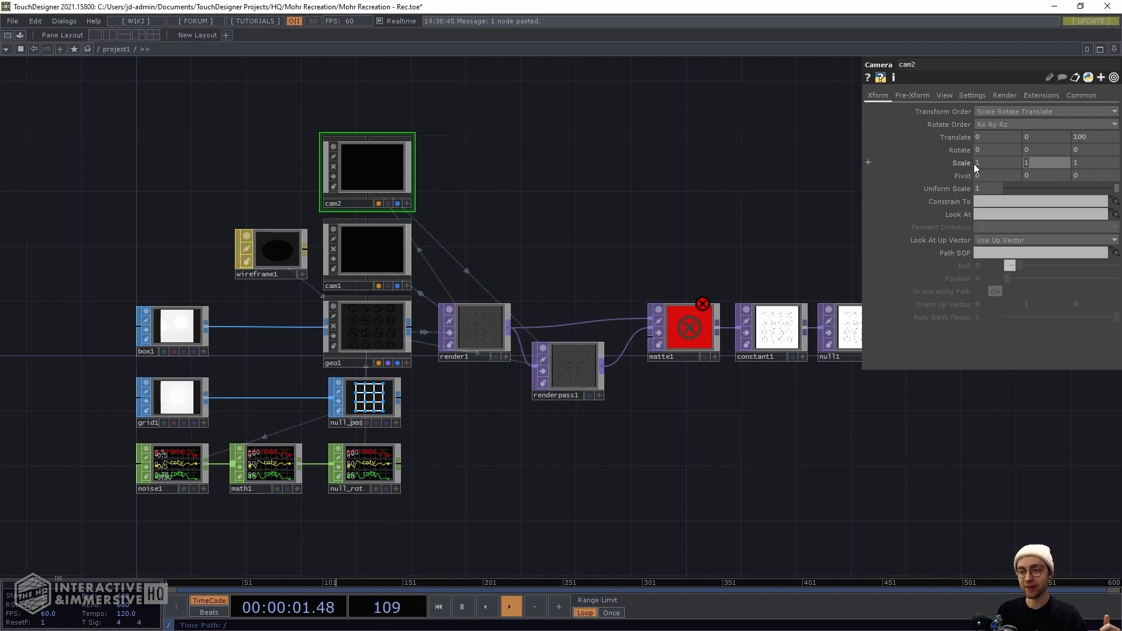
text(-)
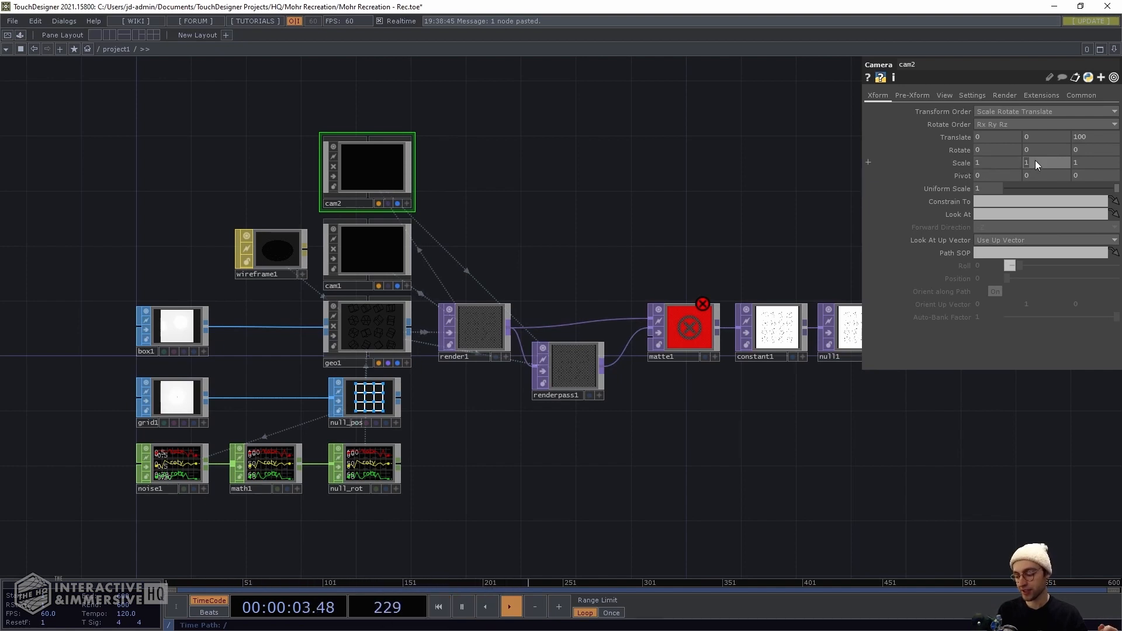
text(1)
key(Return)
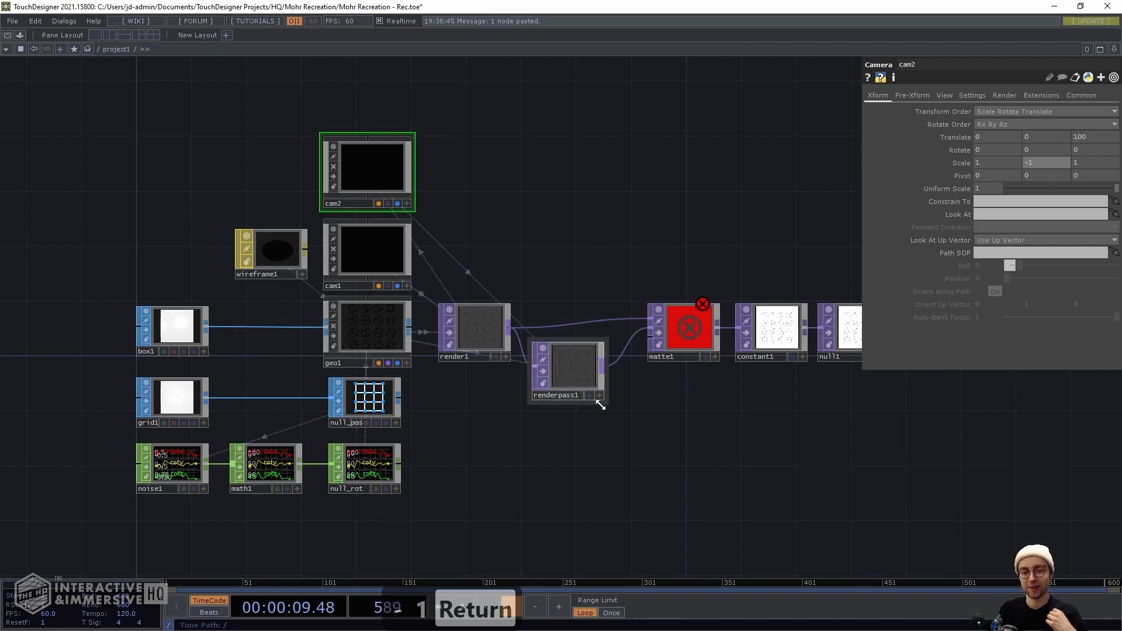
Move matte1, constant1 and null1 together closer to renderpass1
drag(552, 469, 557, 428)
scroll(603, 370, up, 10)
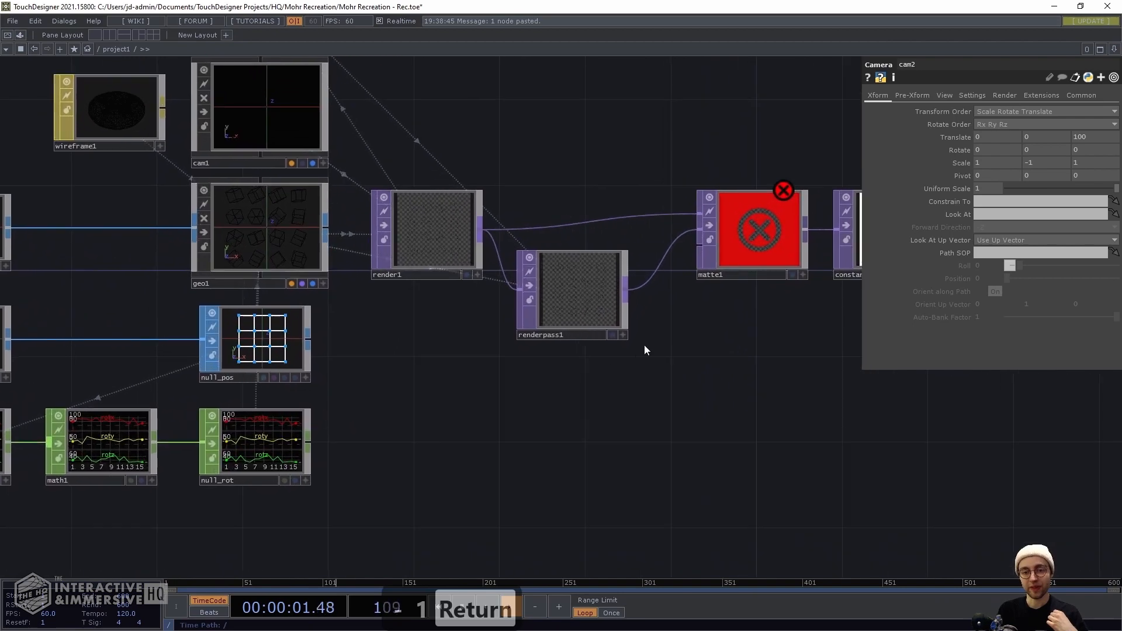
drag(580, 392, 617, 423)
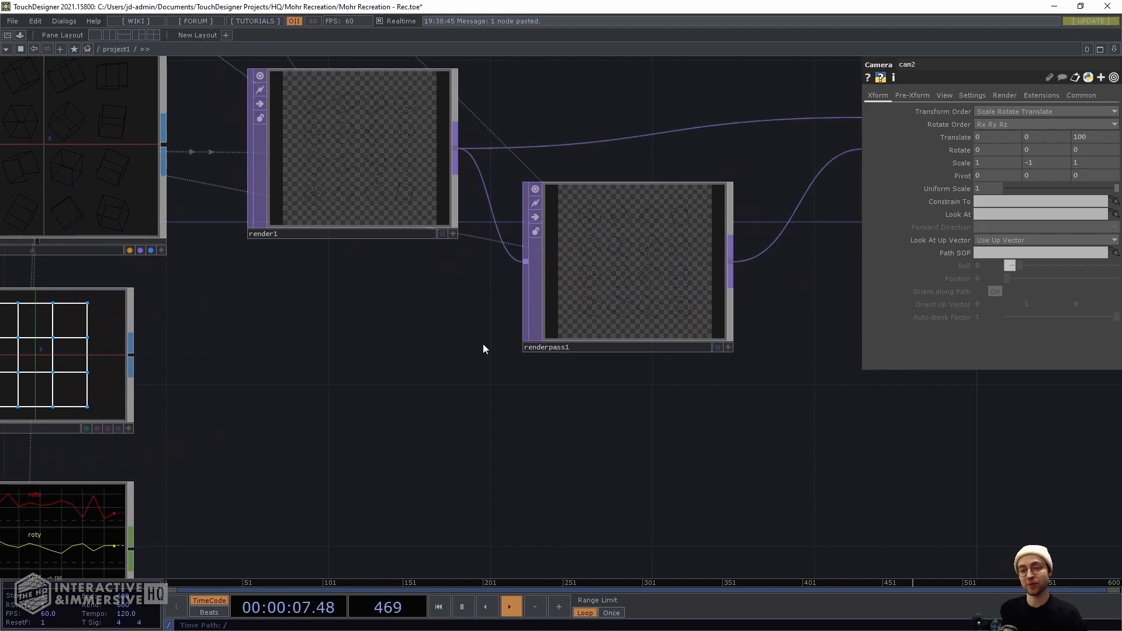
scroll(467, 362, down, 5)
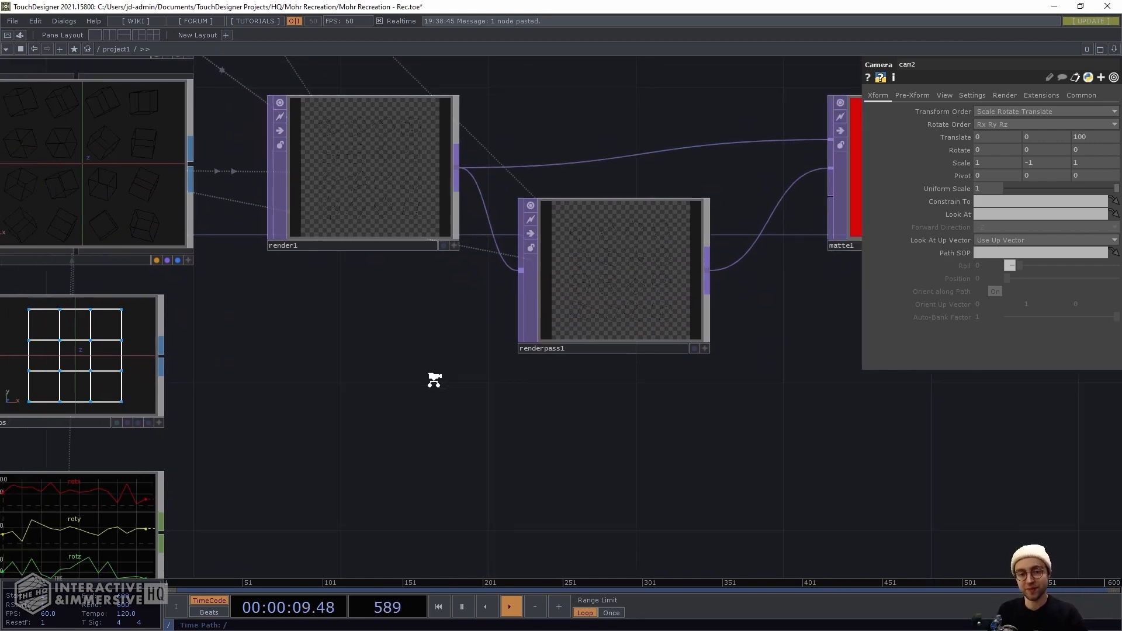
scroll(756, 370, down, 6)
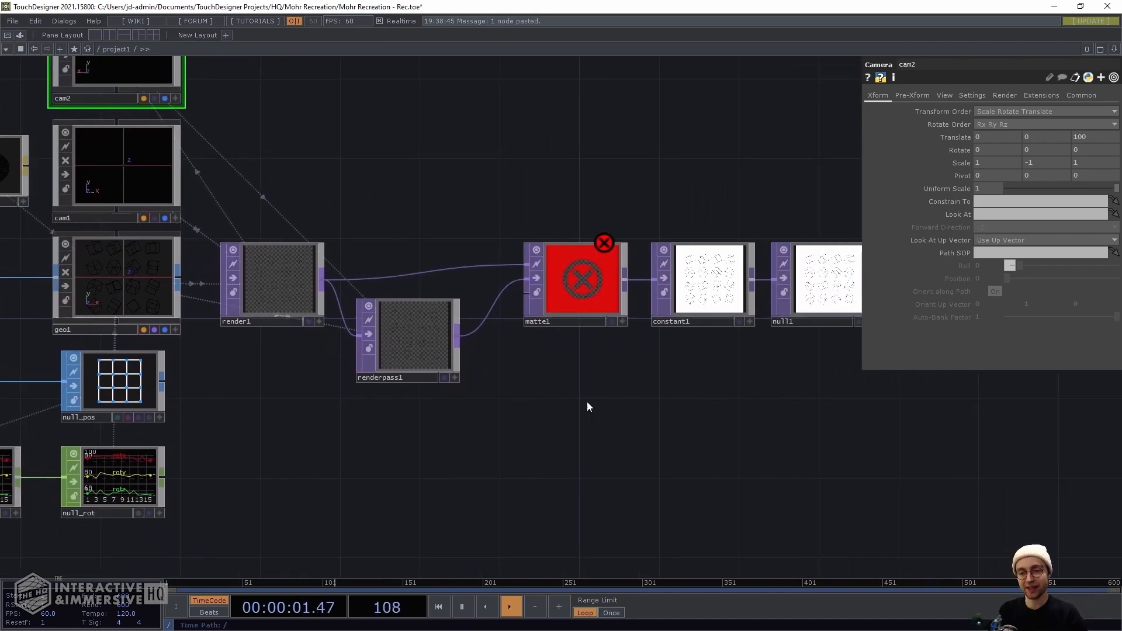
drag(772, 381, 612, 333)
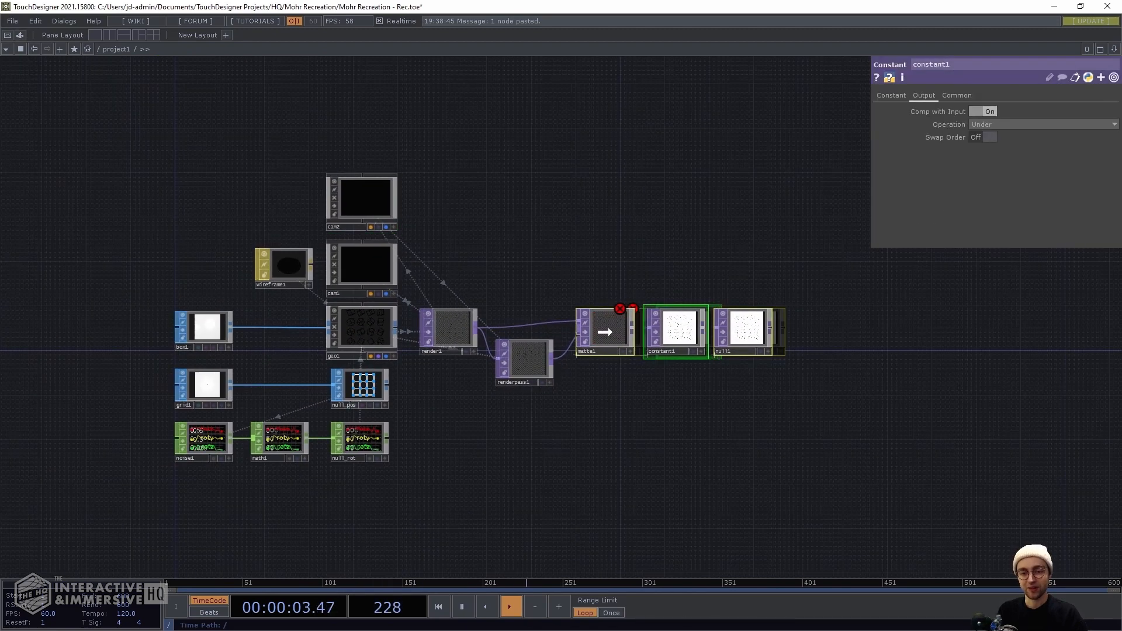
drag(588, 389, 713, 332)
scroll(677, 356, down, 2)
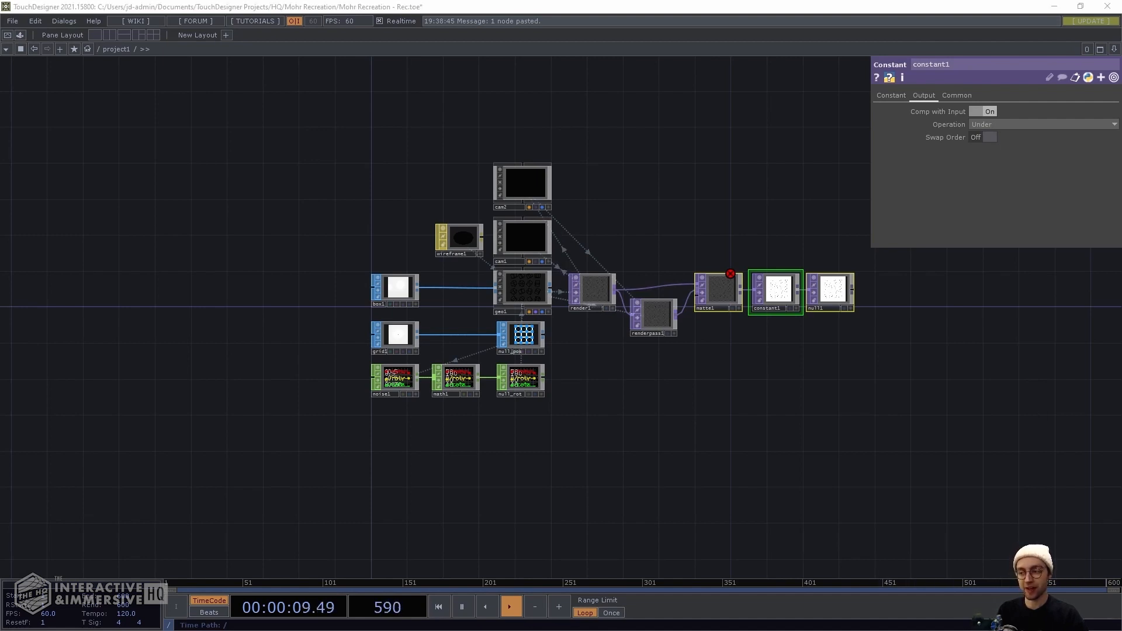
click(606, 421)
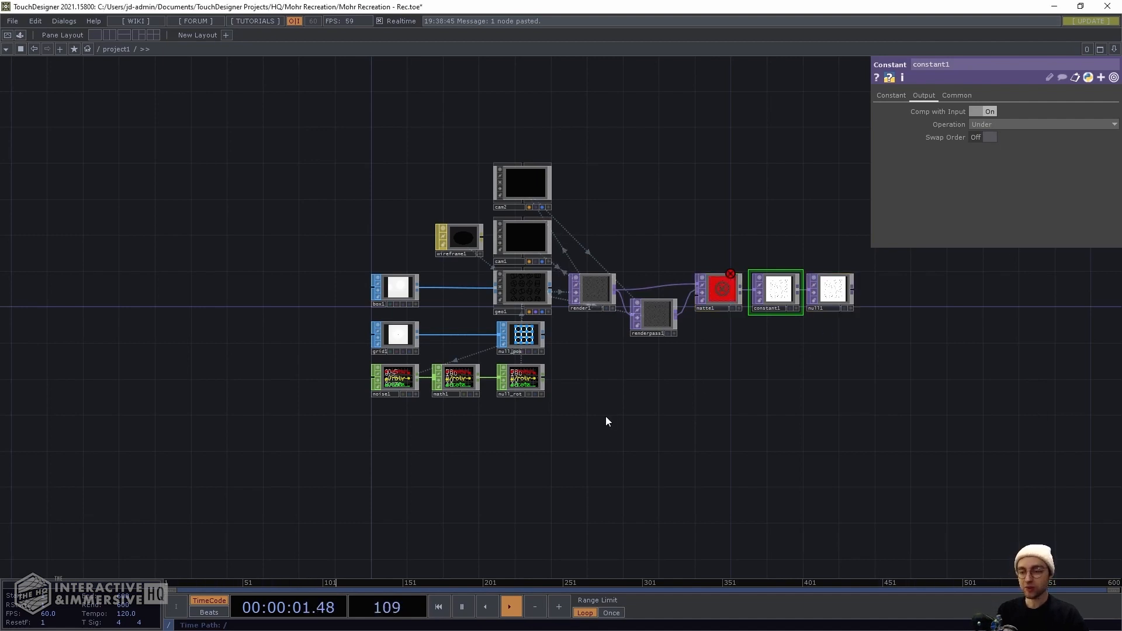
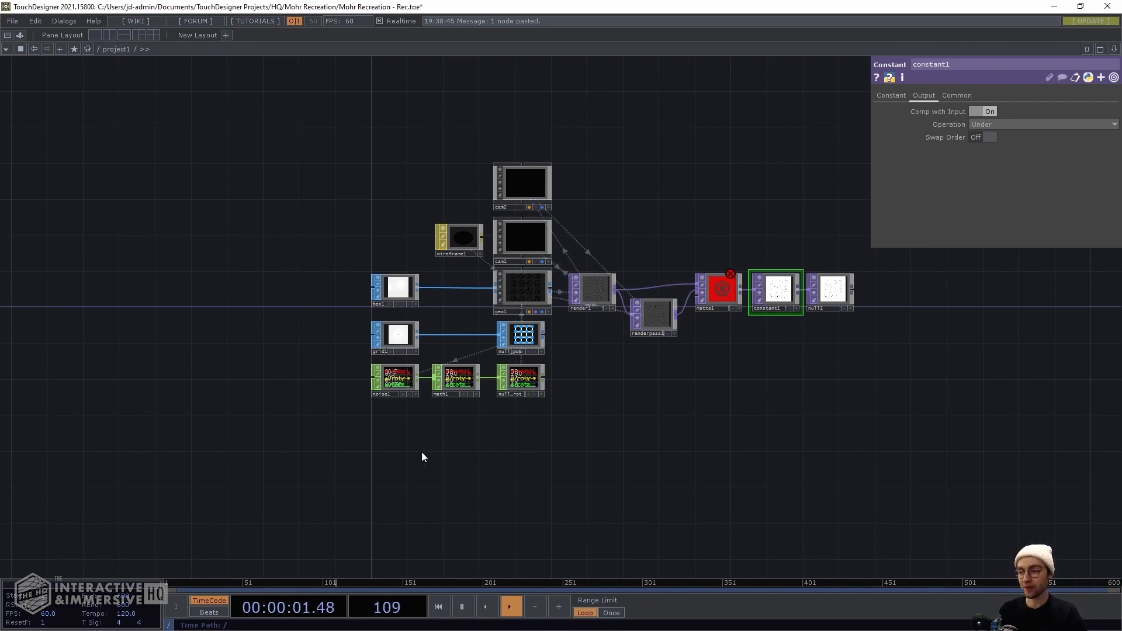
Add a Rectangle SOP below noise1 in the network
scroll(364, 471, up, 5)
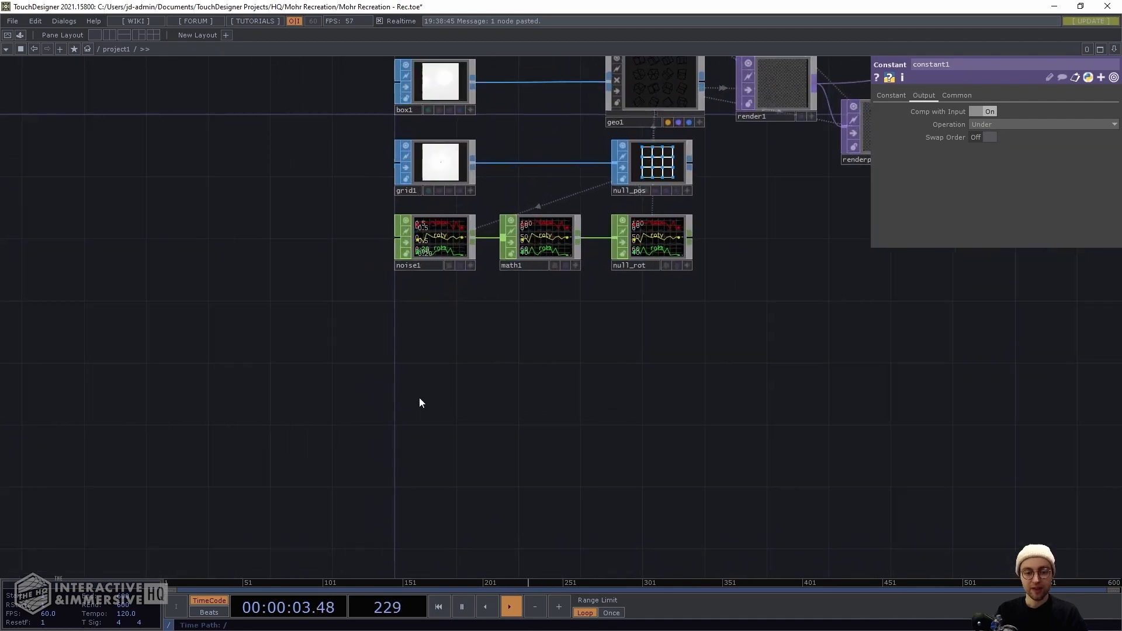
scroll(419, 392, up, 1)
drag(422, 345, 422, 306)
key(Tab)
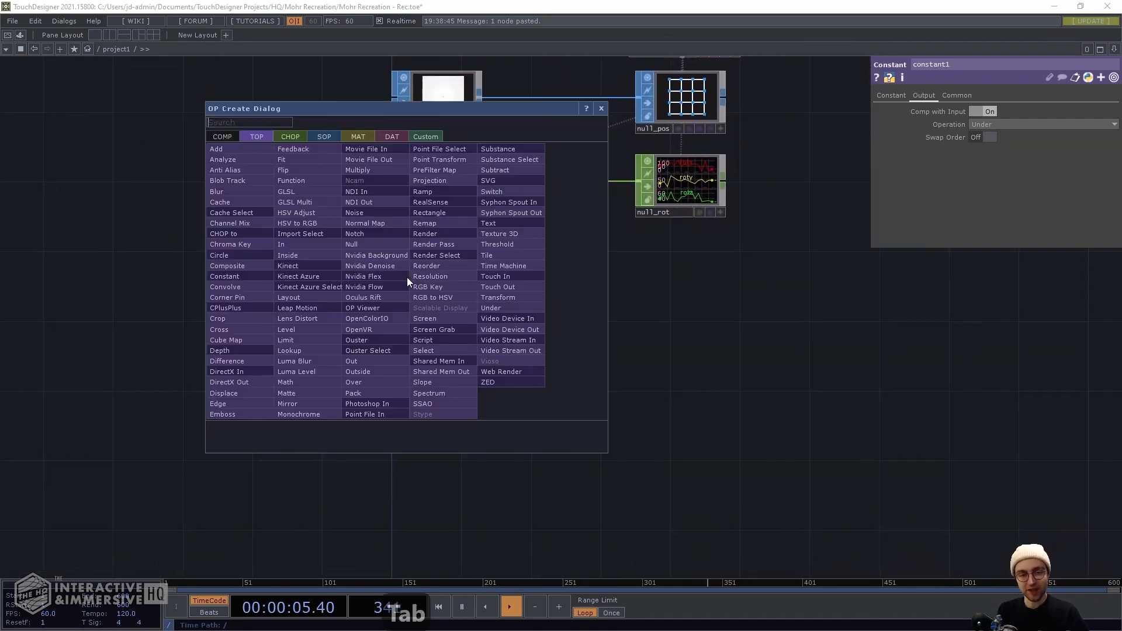
key(Tab)
key(Tab)
text(rectangl)
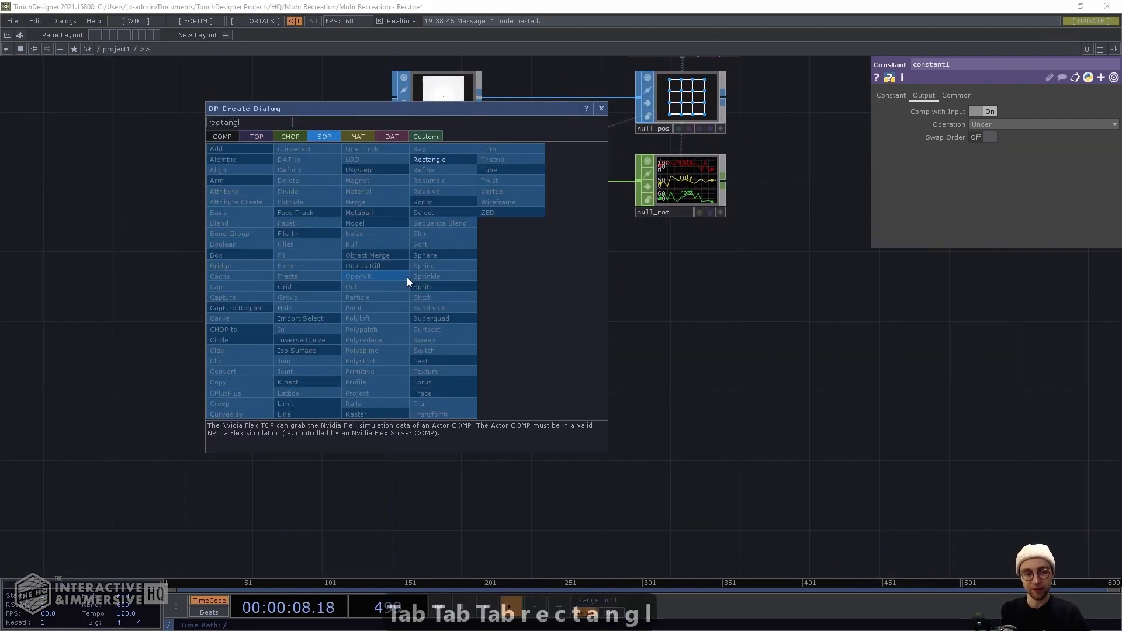
key(Return)
drag(407, 277, 437, 364)
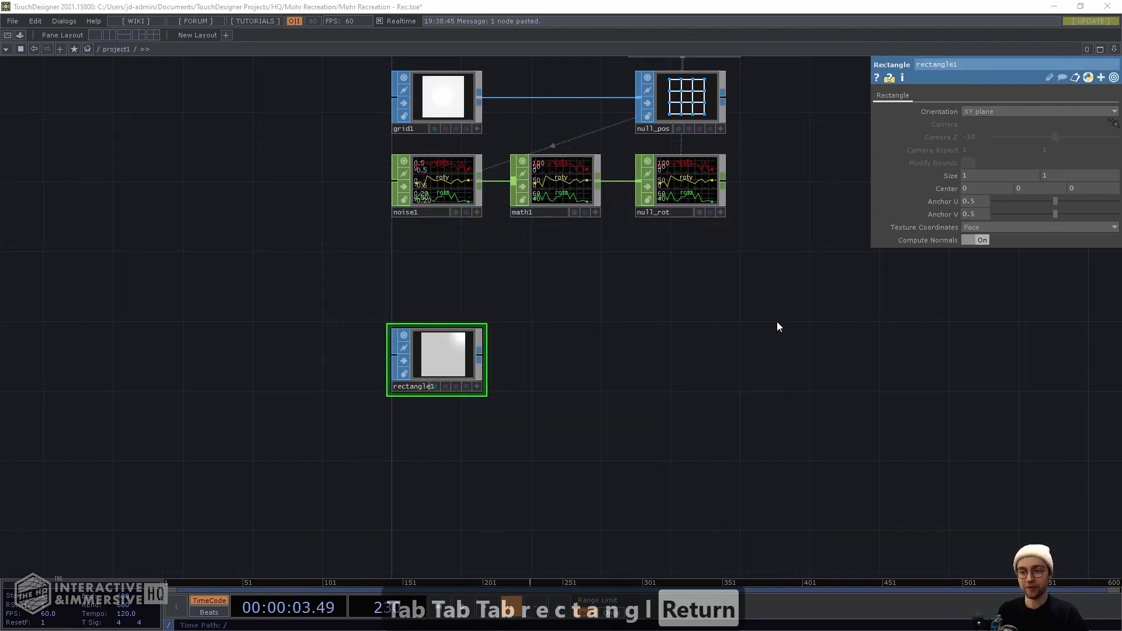
Set rectangle1's size to 200 by 100
click(973, 180)
text(200)
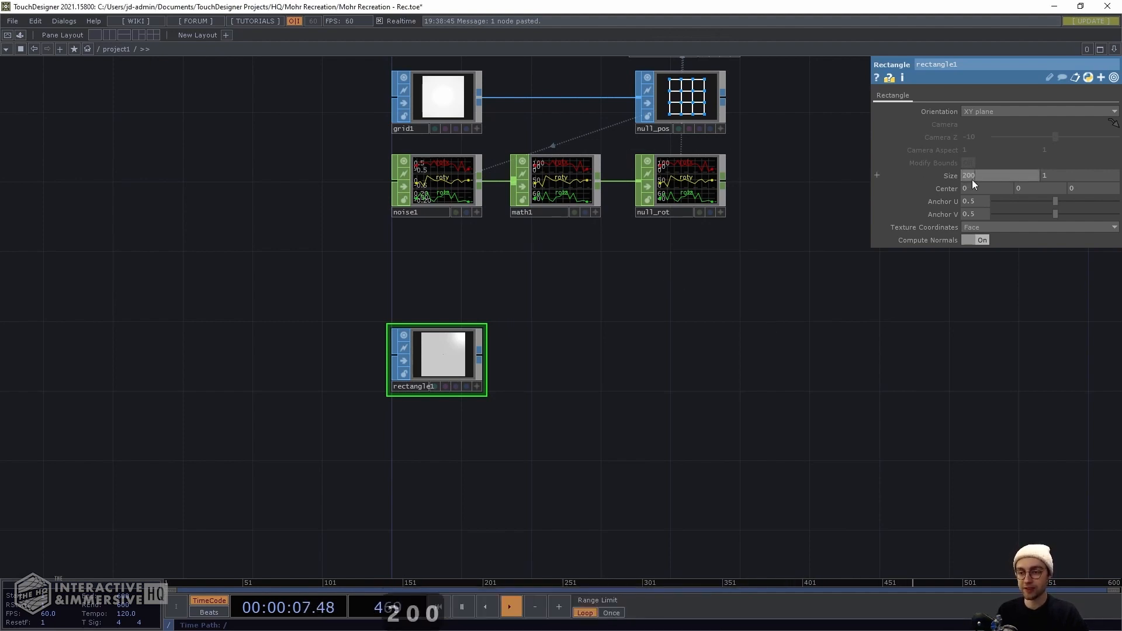
click(1052, 174)
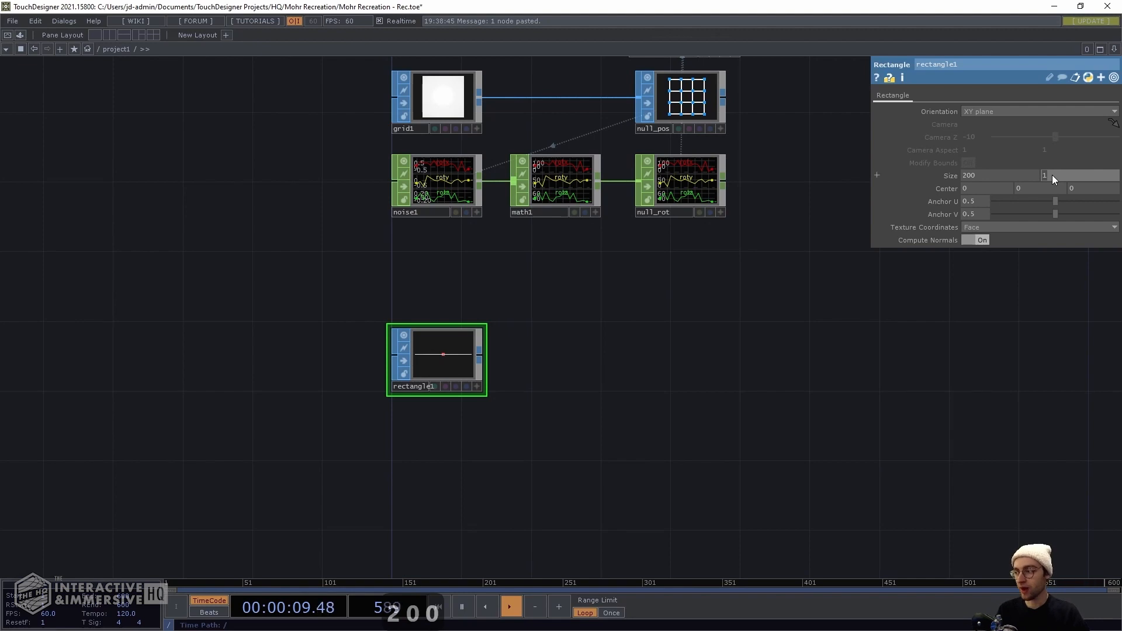
text(100)
key(Return)
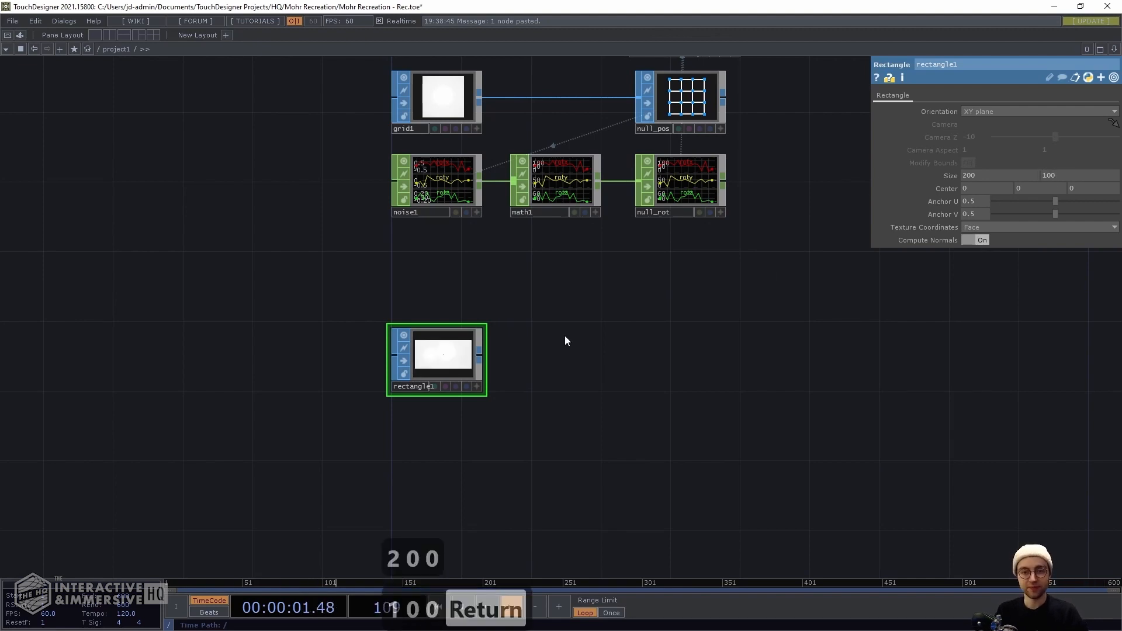
Attach a Geometry COMP to rectangle1's output and align it in the same row below null_rot
double_click(482, 350)
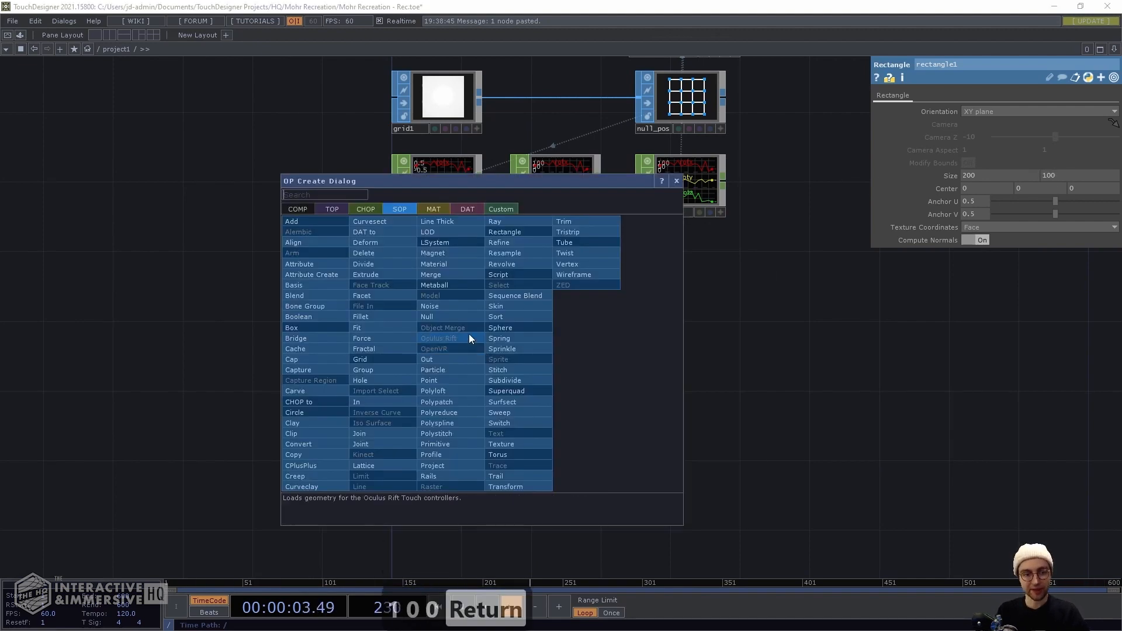
click(306, 209)
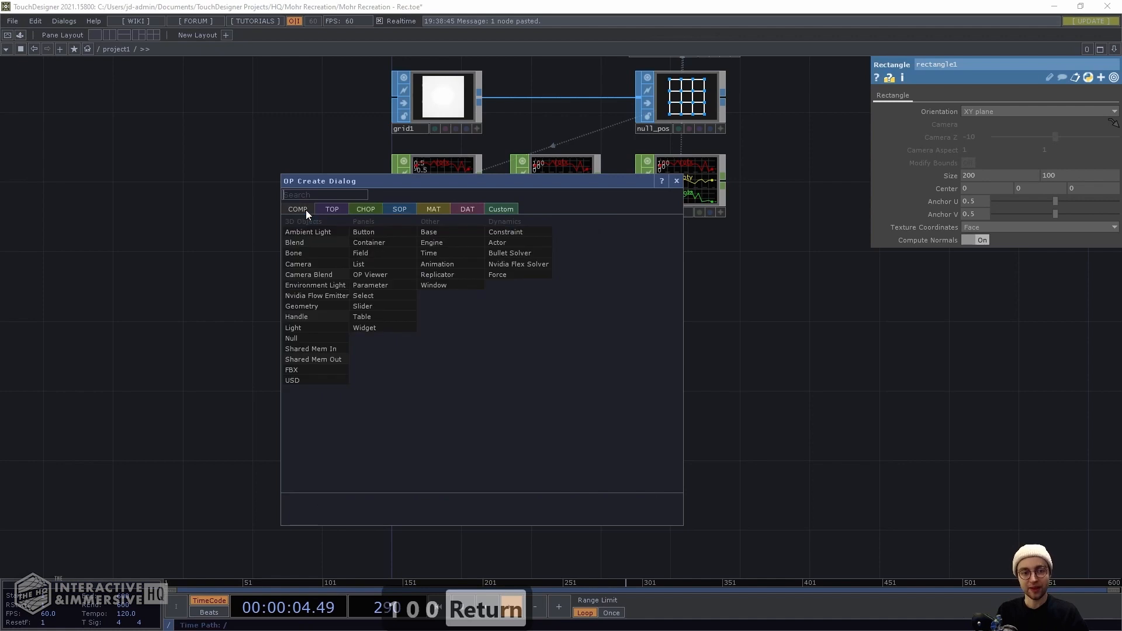
click(312, 305)
click(686, 352)
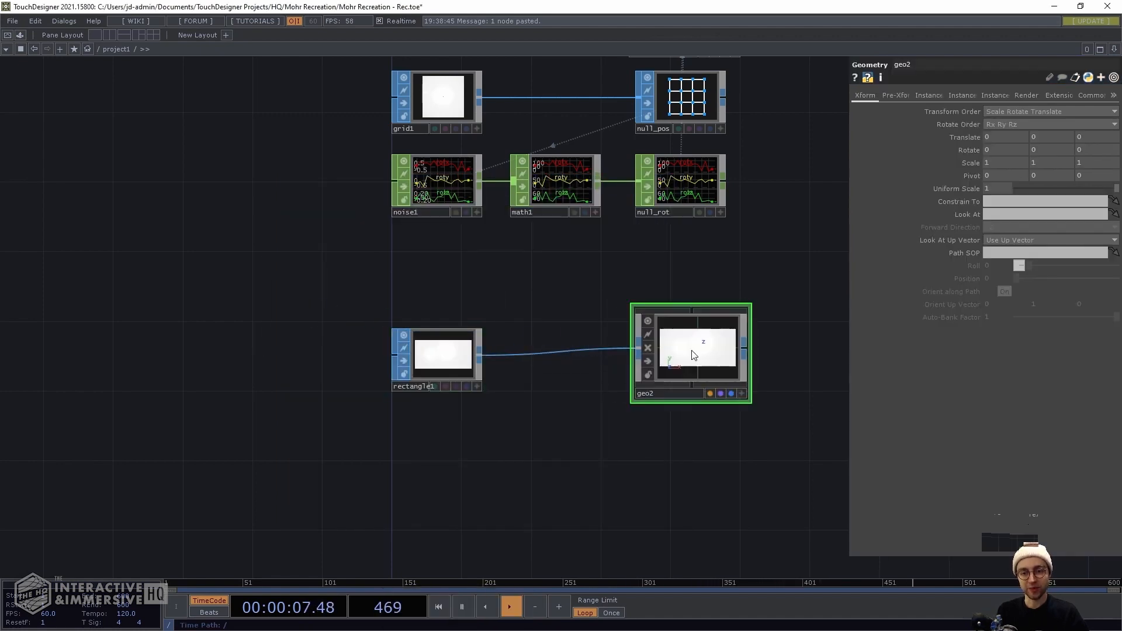
drag(786, 343, 709, 345)
drag(634, 345, 628, 345)
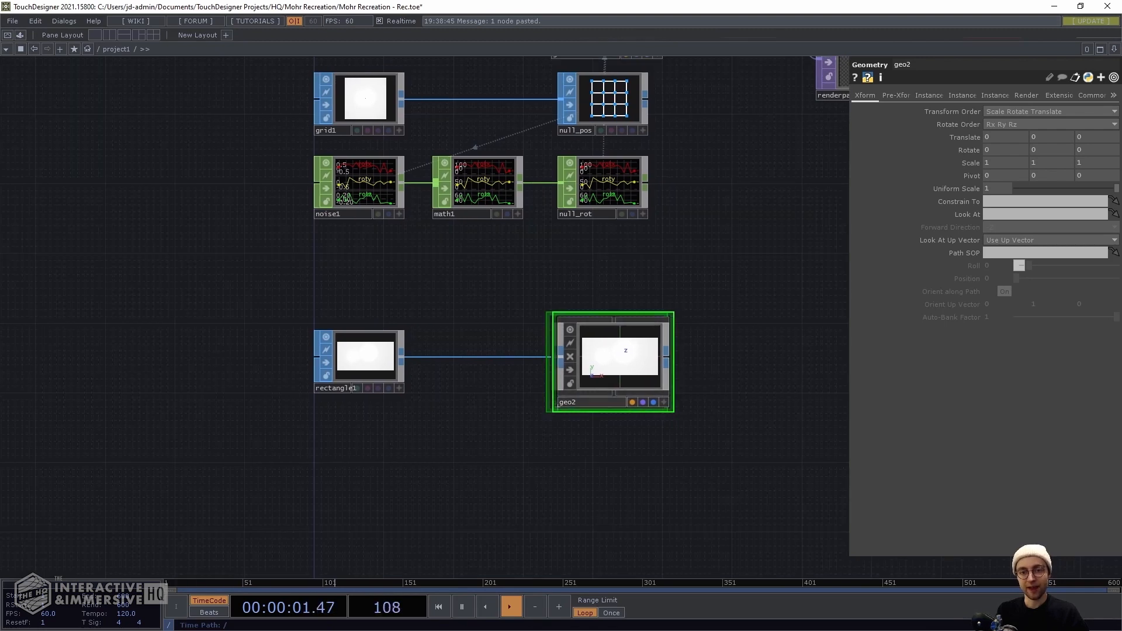
drag(709, 306, 676, 330)
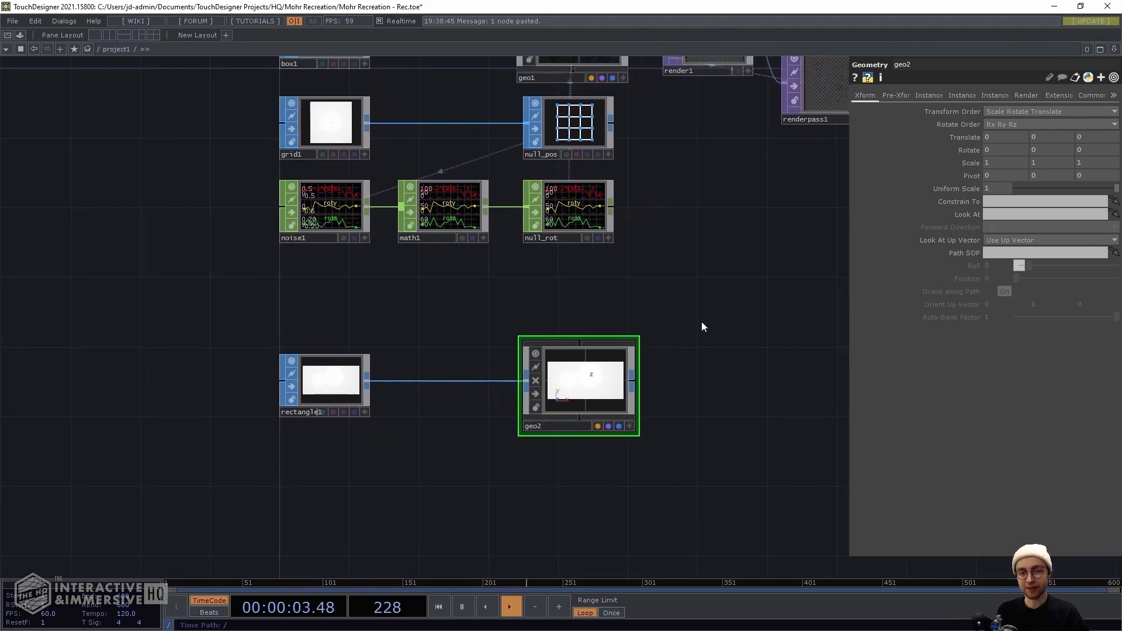
Add a Constant MAT above geo2 and assign it as geo2's material
scroll(686, 426, down, 4)
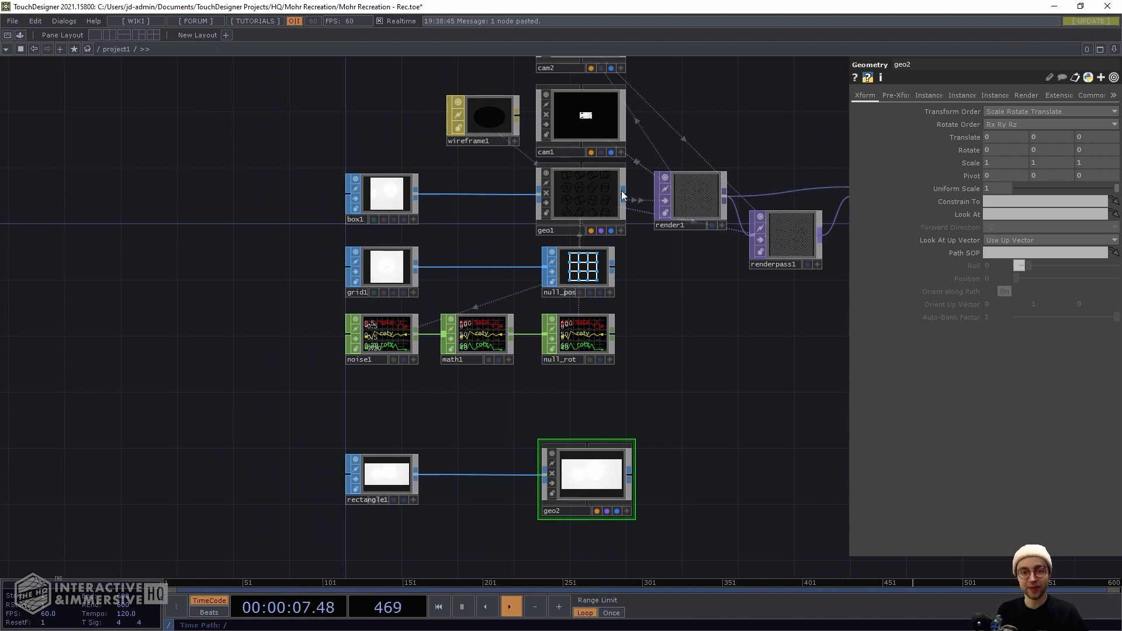
drag(703, 402, 690, 352)
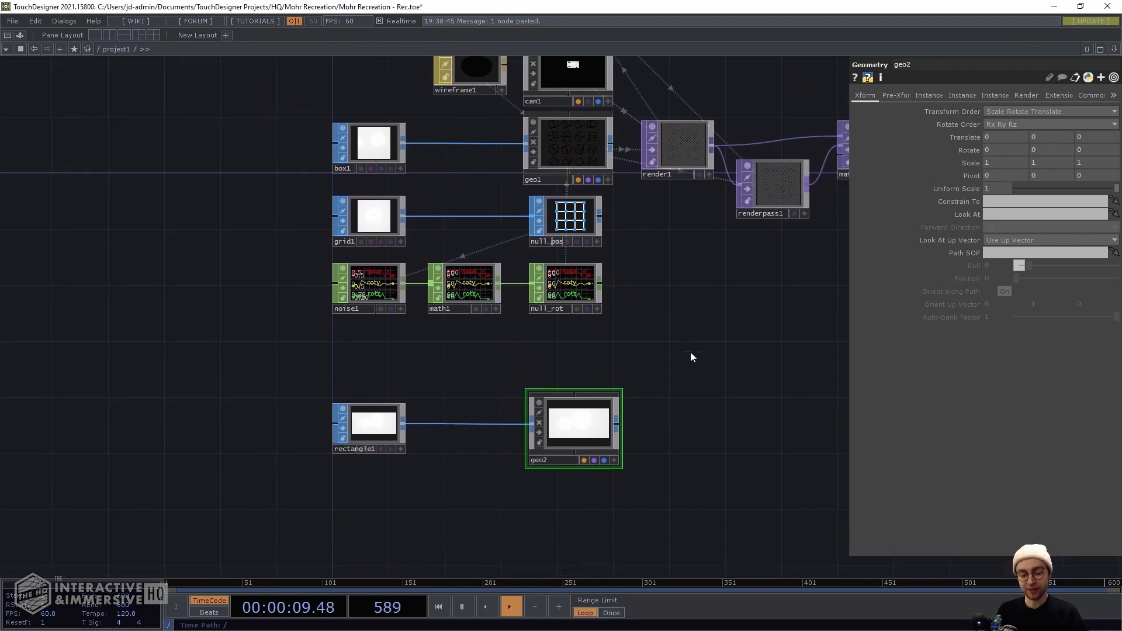
drag(626, 338, 602, 300)
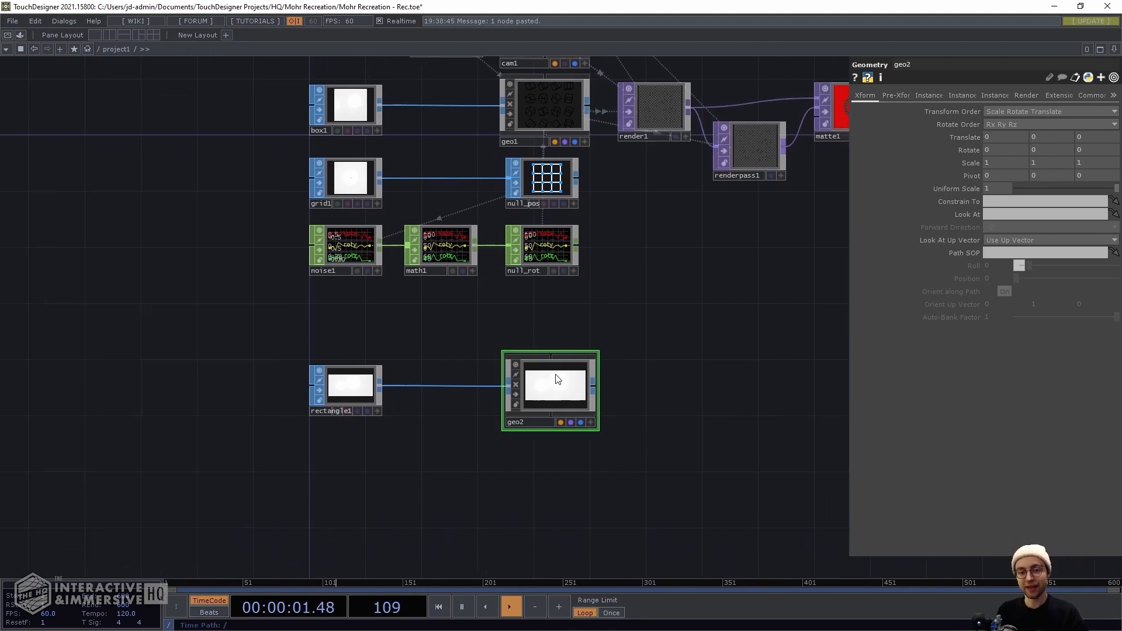
key(Tab)
key(Tab)
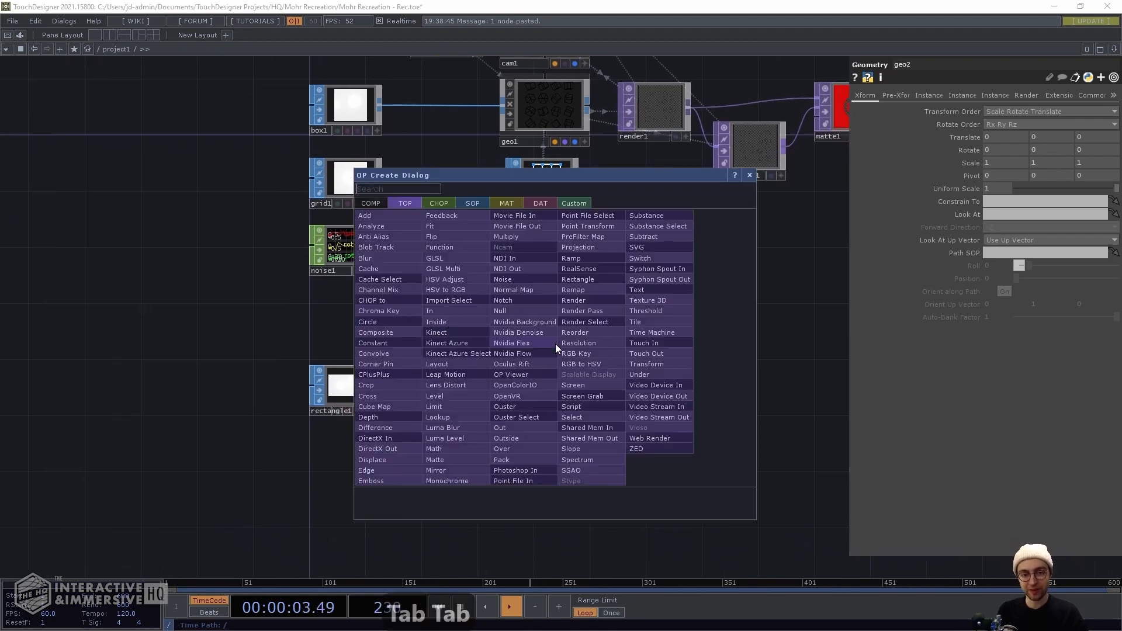
key(Tab)
key(Tab)
key(Tab)
text(consta)
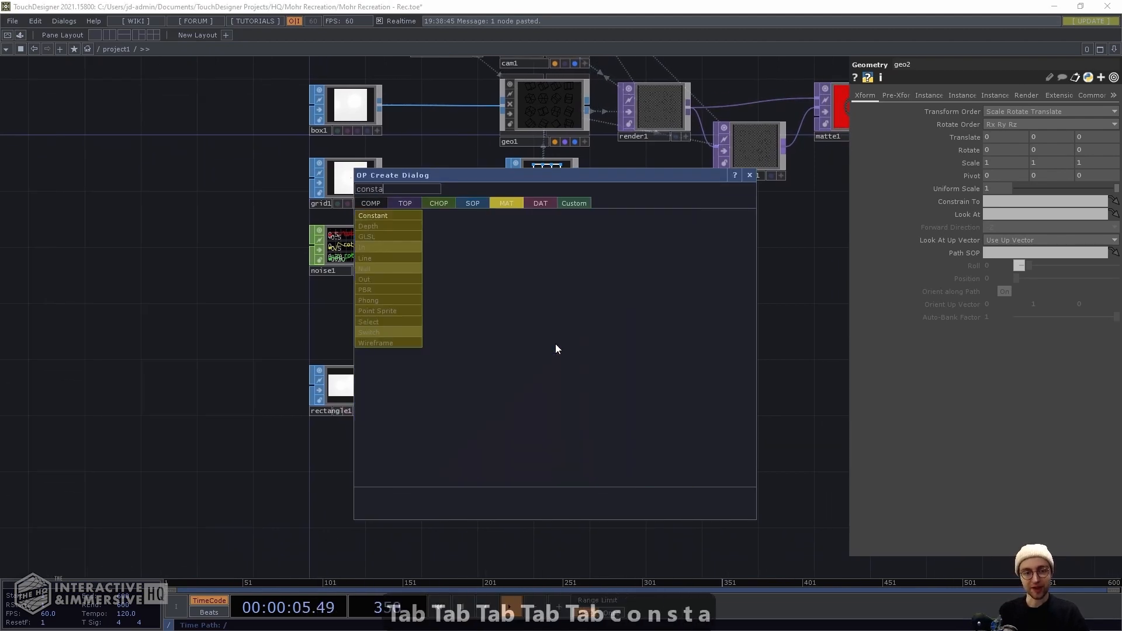
text(nt)
key(Return)
click(546, 318)
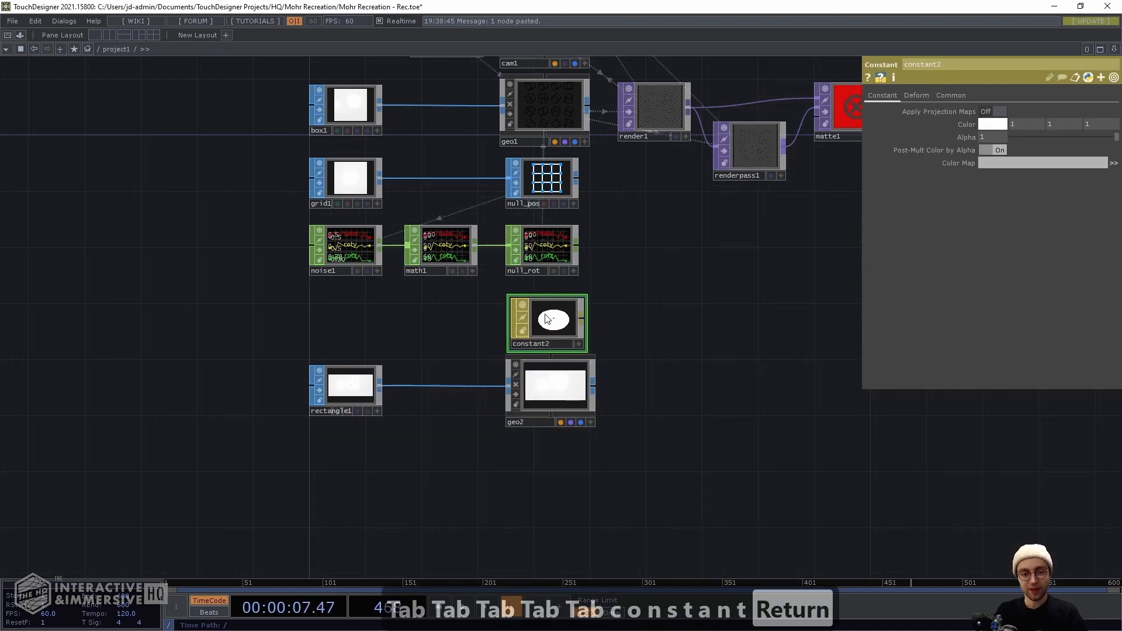
drag(545, 315, 531, 373)
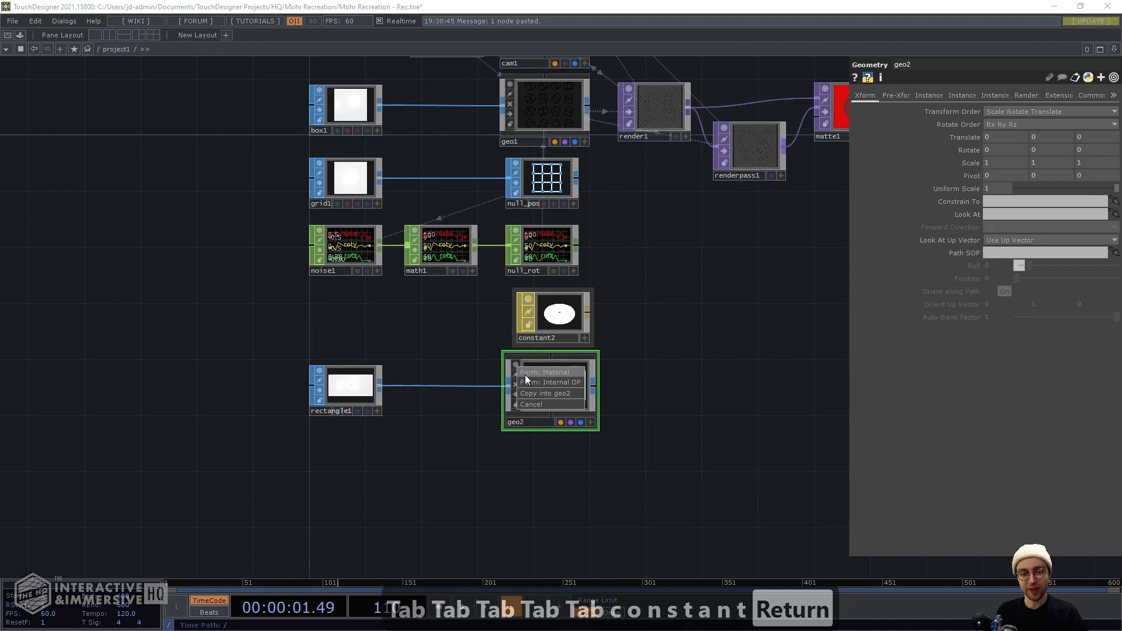
click(526, 374)
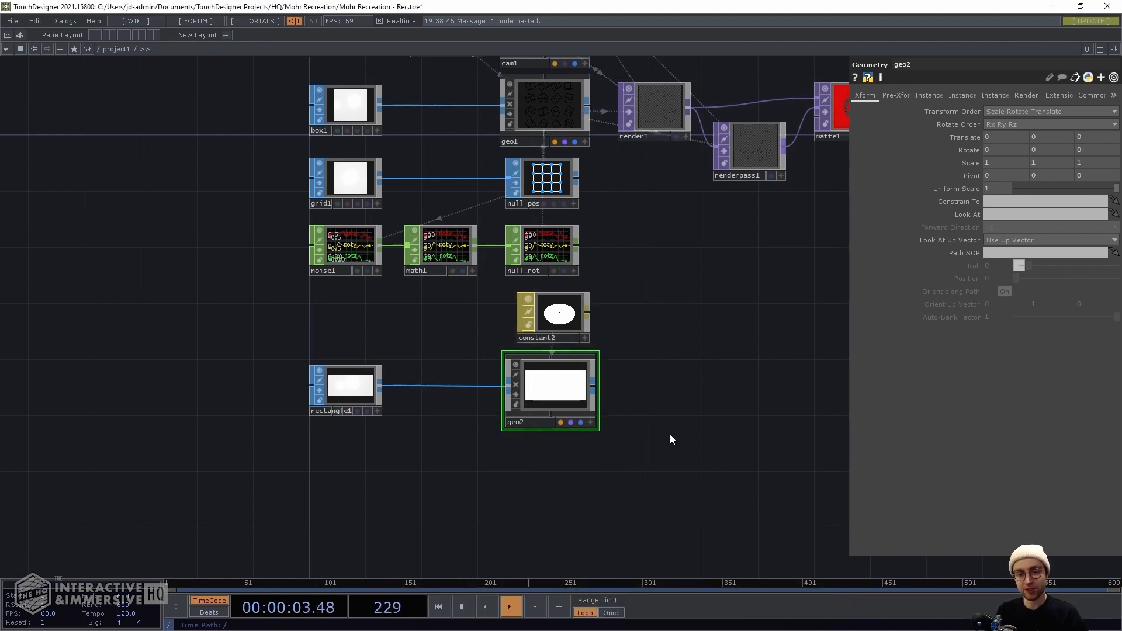
Add a Render TOP beside geo2 in the same row of the network
scroll(670, 434, up, 3)
drag(673, 389, 599, 370)
key(Tab)
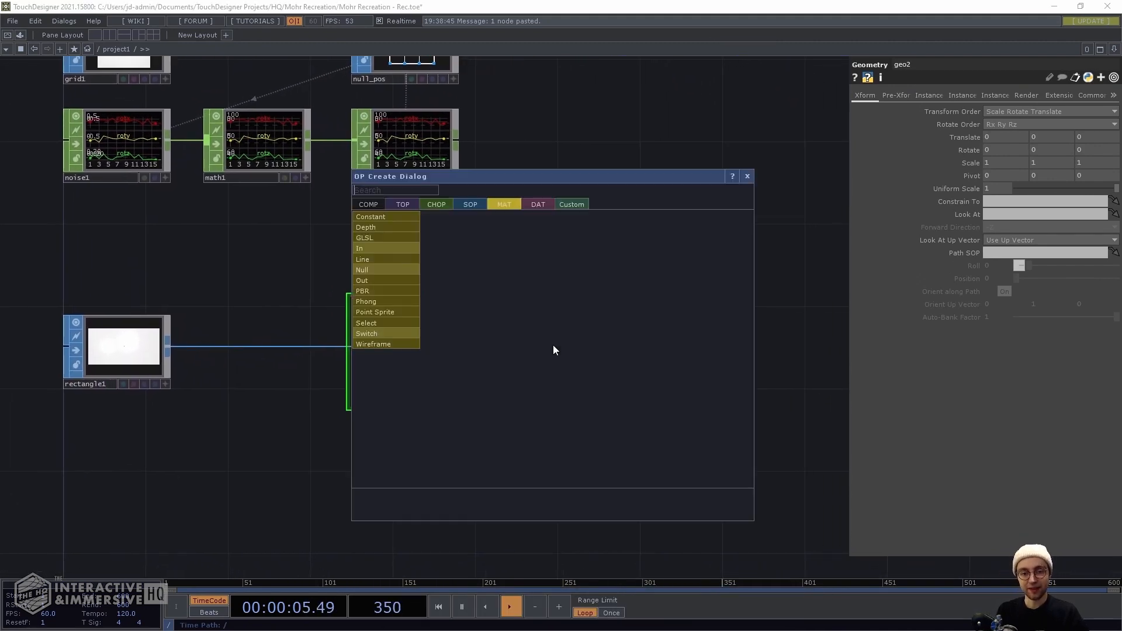
key(shift+Tab)
key(shift+Tab)
key(shift+Tab)
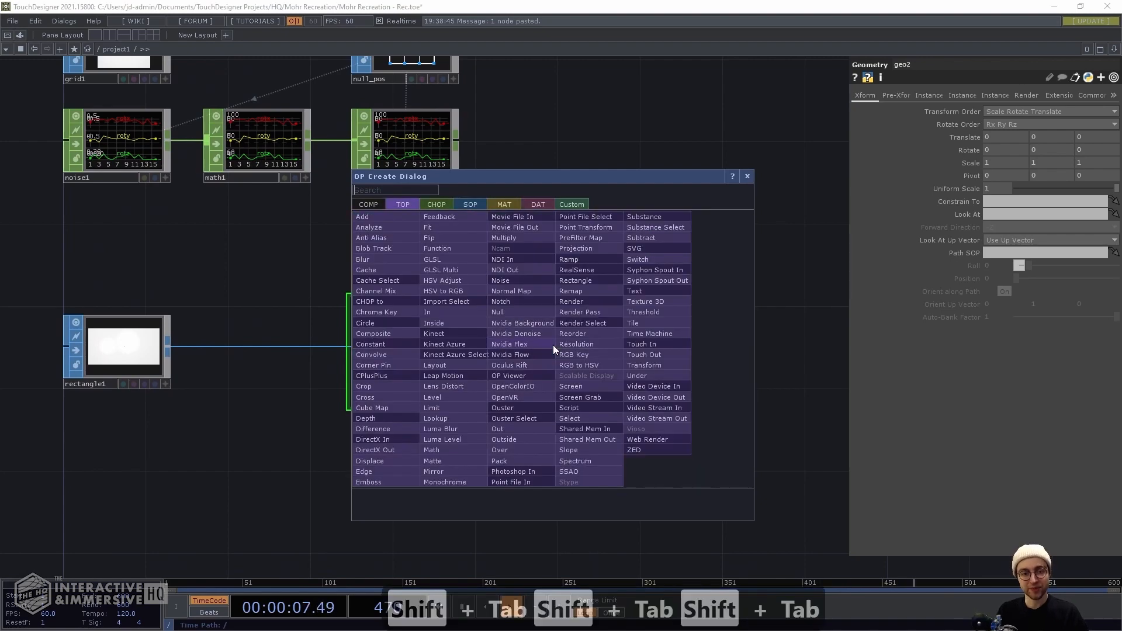
text(render)
key(Return)
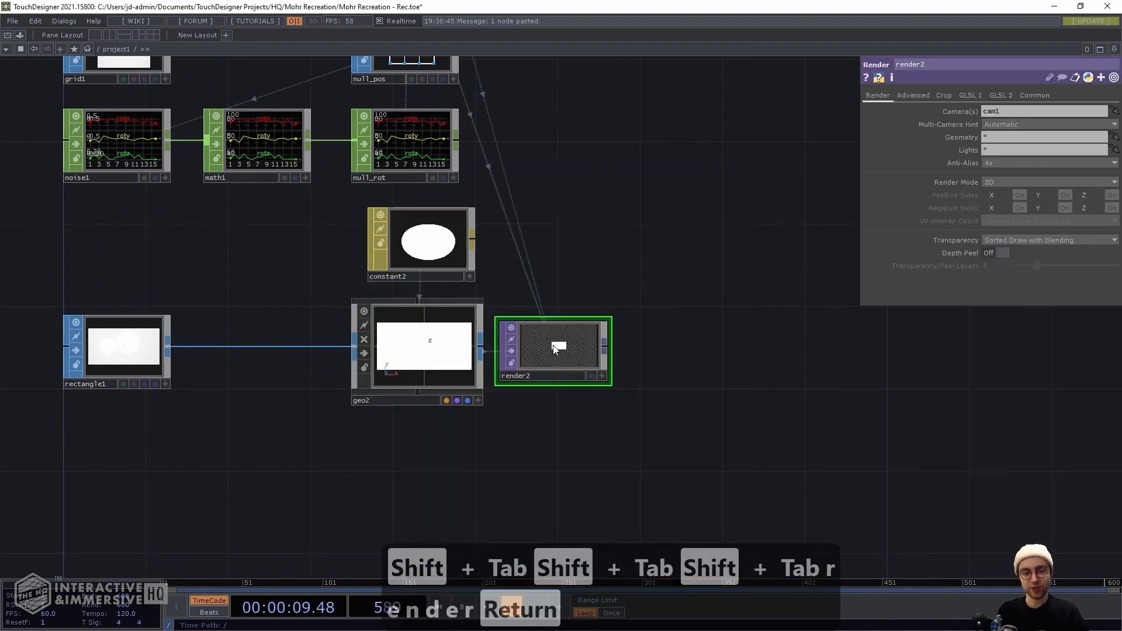
Restrict render2's Geometry to geo2 so that the cube geometry is excluded
scroll(544, 409, up, 3)
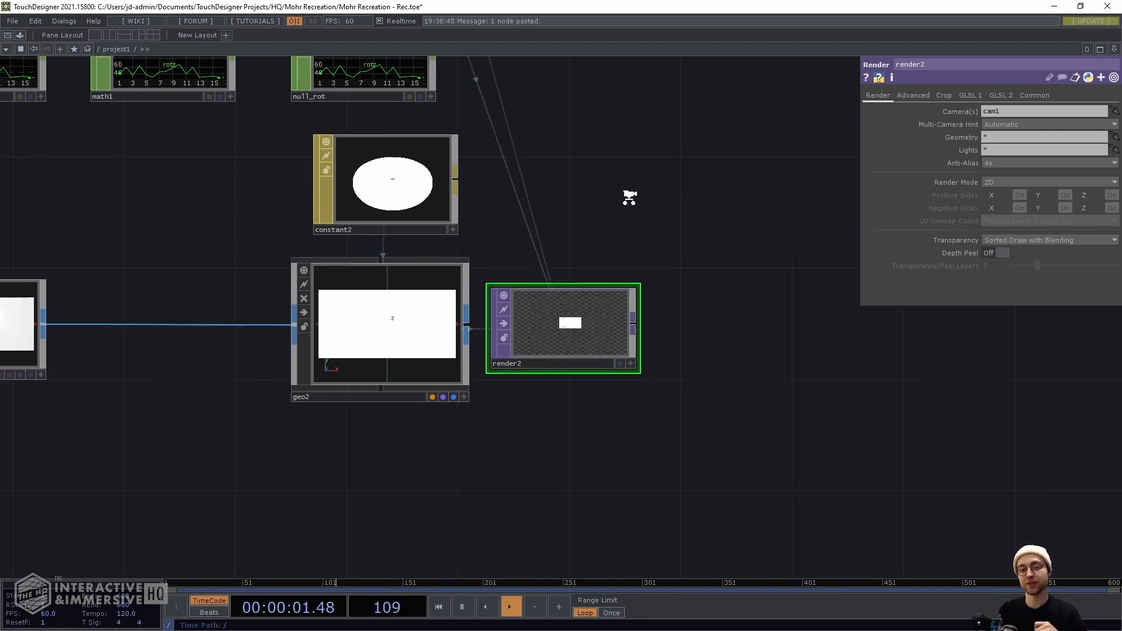
scroll(626, 196, down, 3)
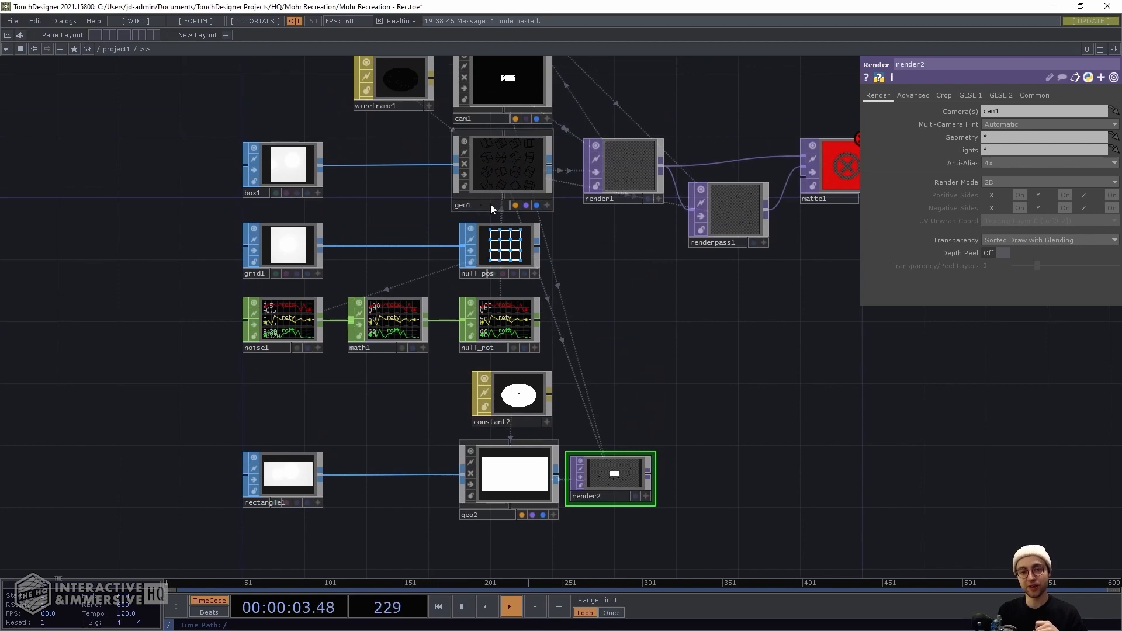
scroll(665, 539, up, 5)
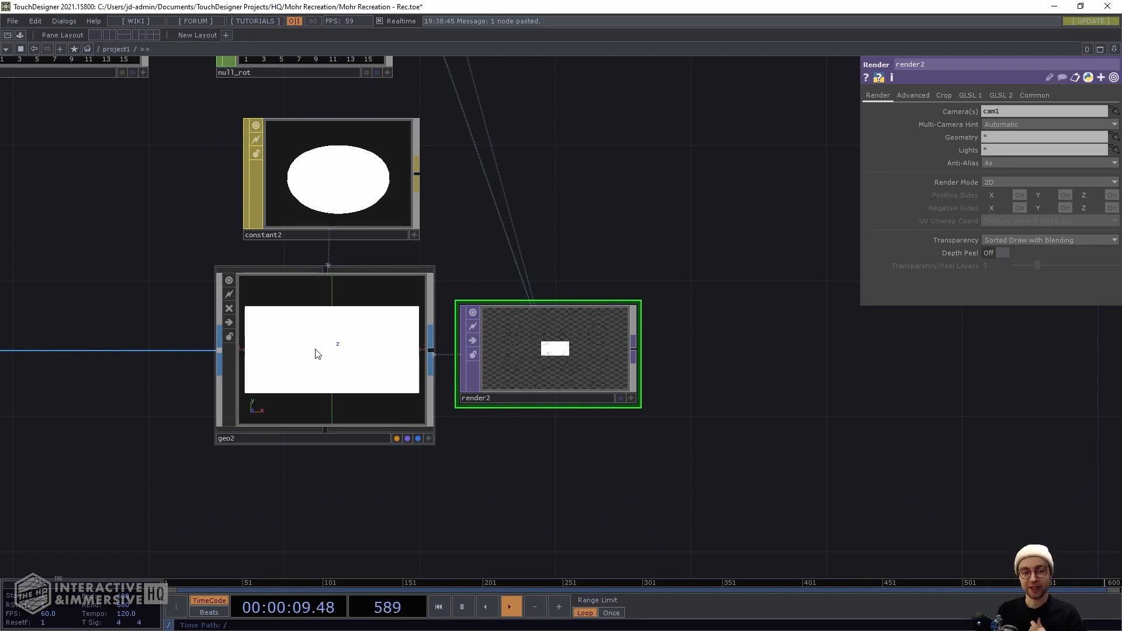
drag(316, 354, 1012, 138)
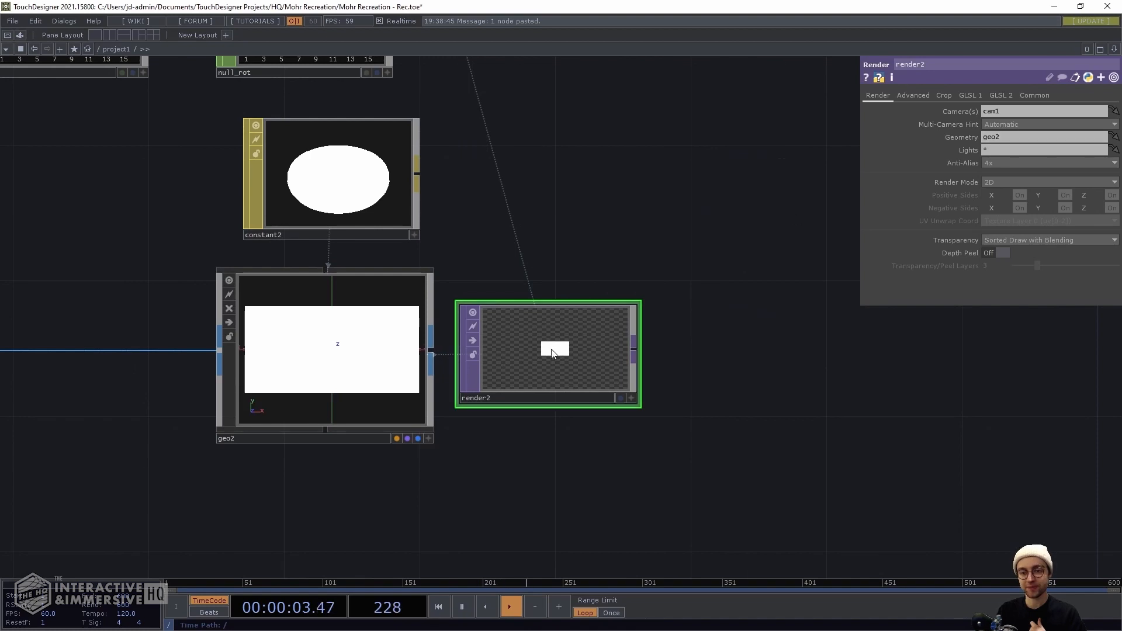
Add a Grid SOP to the network directly below rectangle1
scroll(542, 468, down, 2)
scroll(489, 465, down, 2)
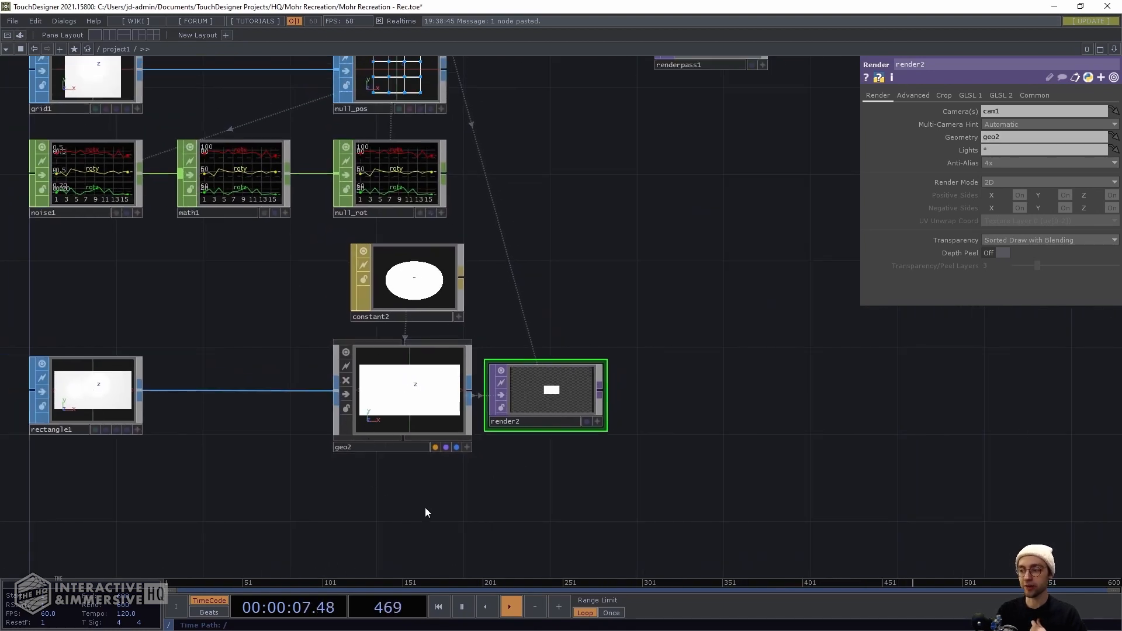
drag(452, 498, 594, 458)
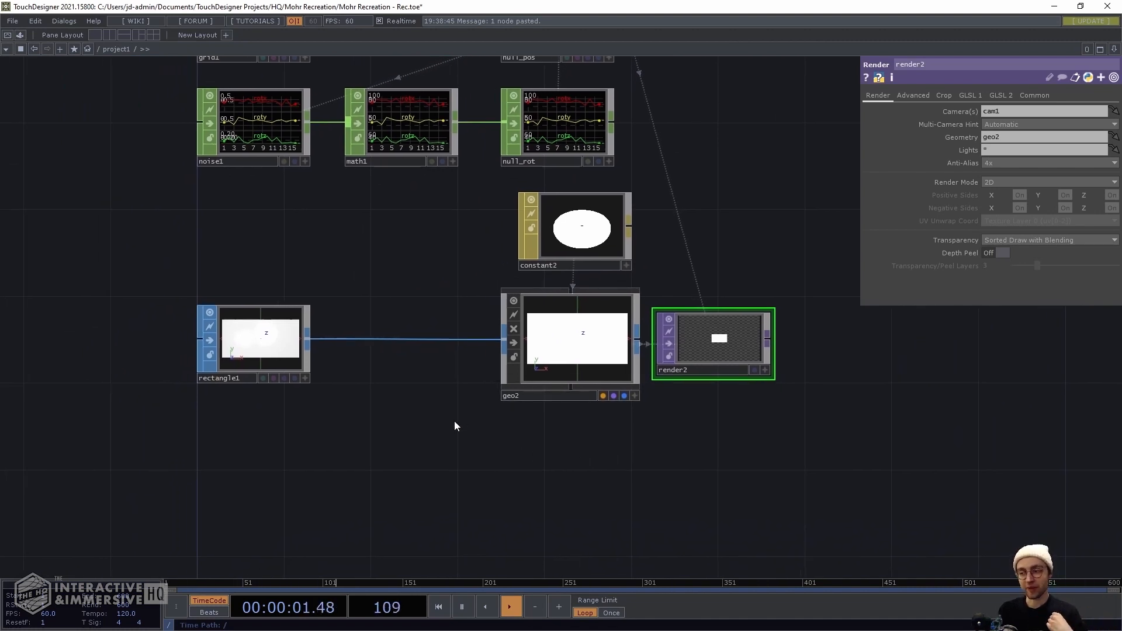
key(Tab)
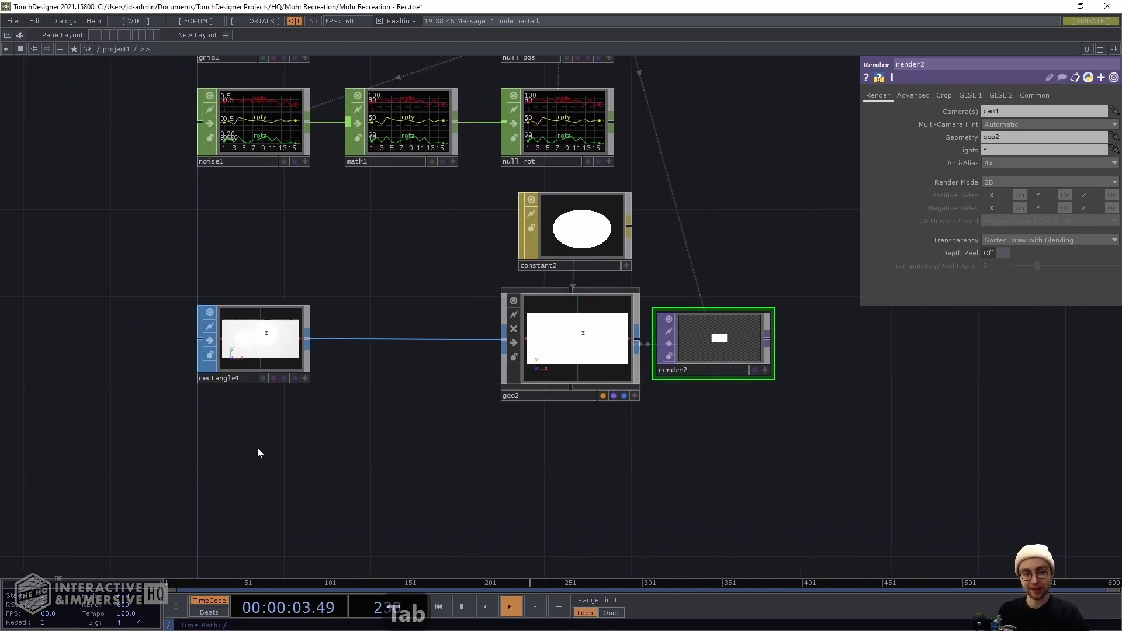
key(Tab)
text(g)
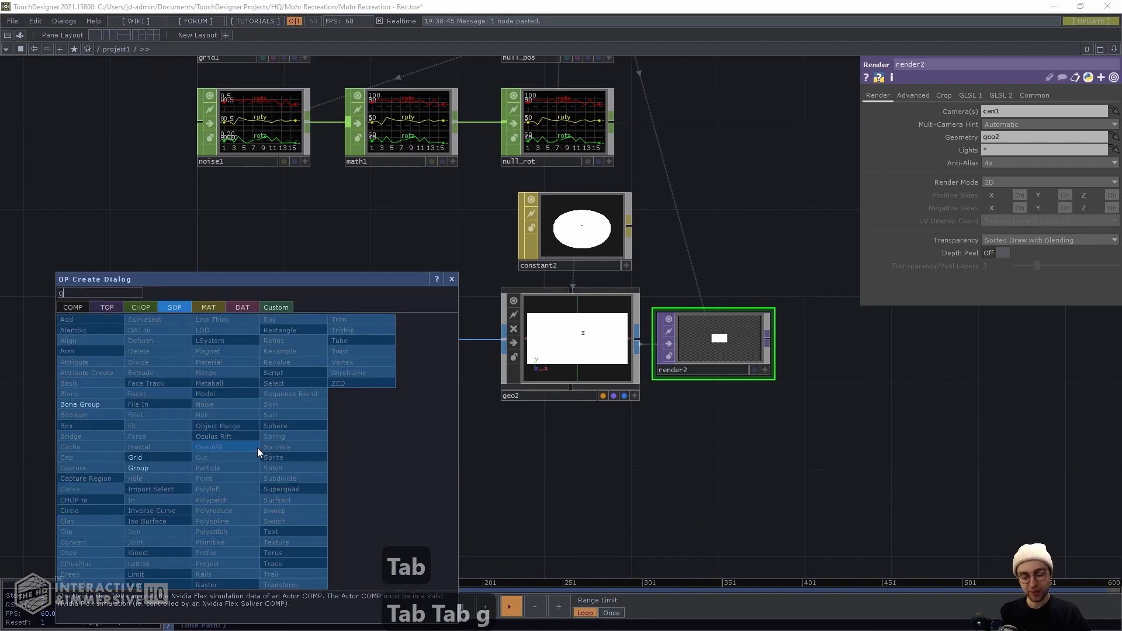
text(rid)
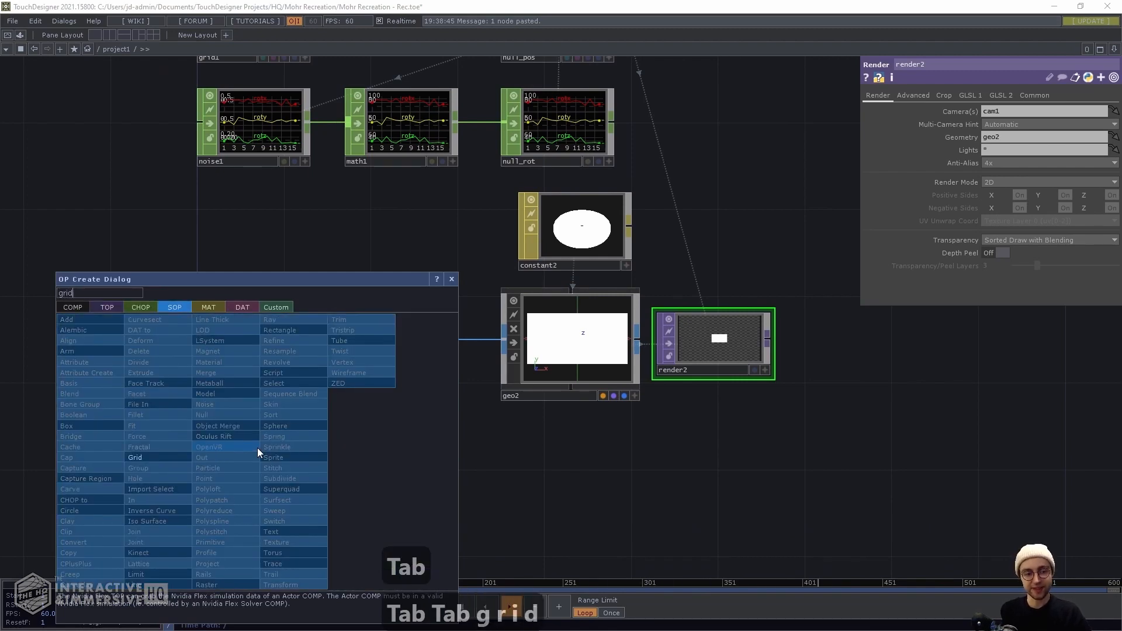
click(135, 456)
click(298, 455)
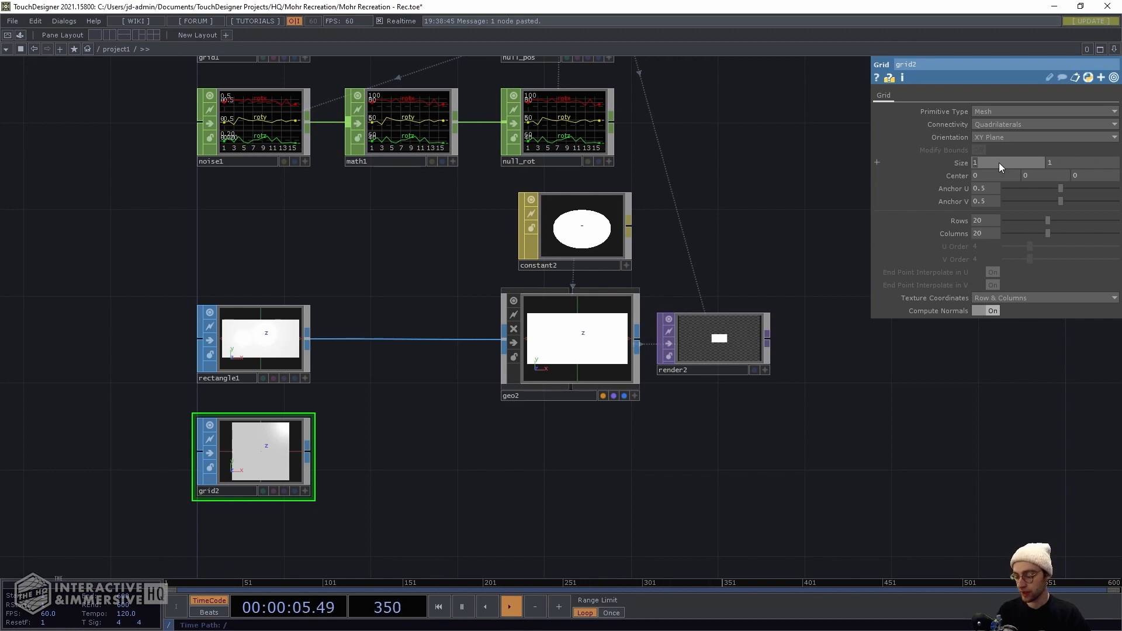
Set grid2's size to 600 by 700 with 8 rows and 4 columns
text(600)
click(1064, 163)
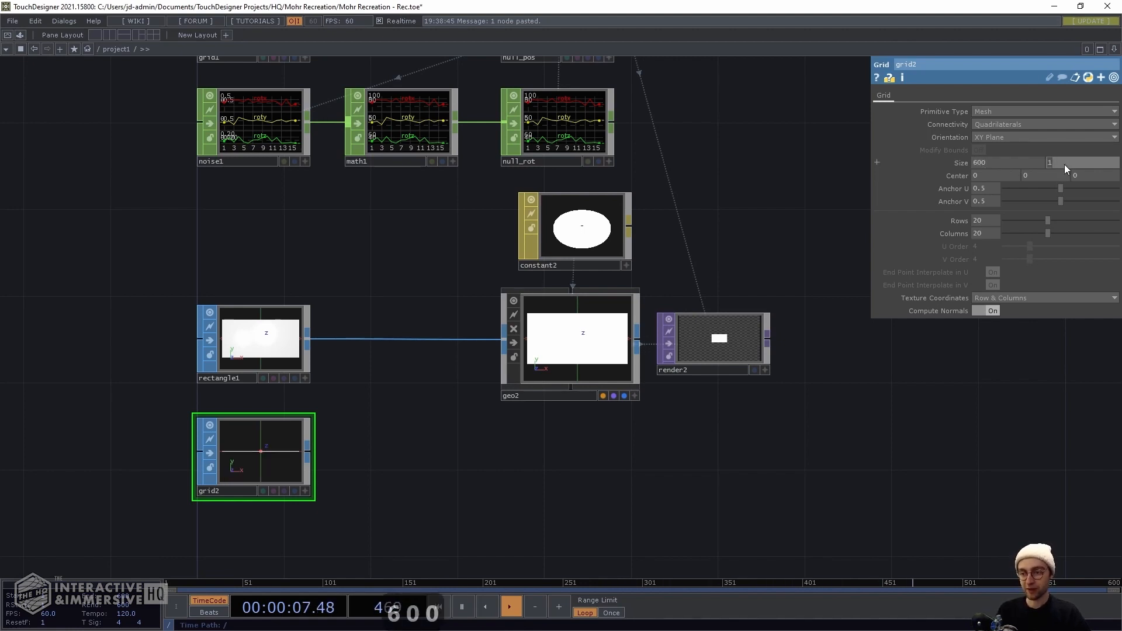
text(700)
key(Return)
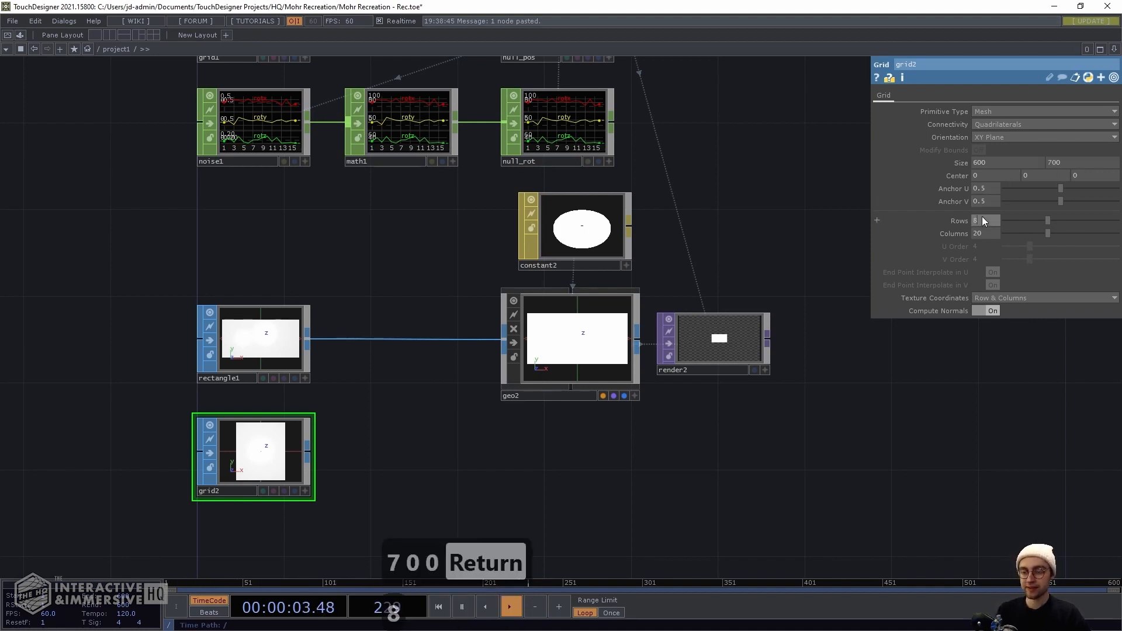
click(974, 234)
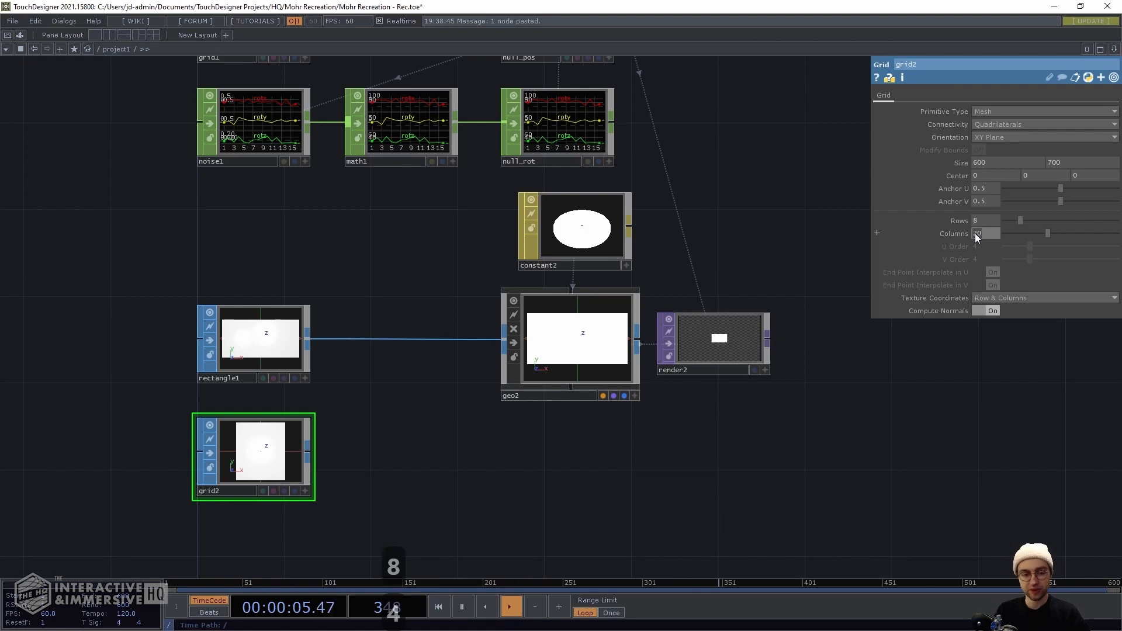
text(4)
key(Return)
Attach a Null SOP to grid2's output below geo2 and rename it null_pos1
scroll(467, 461, up, 2)
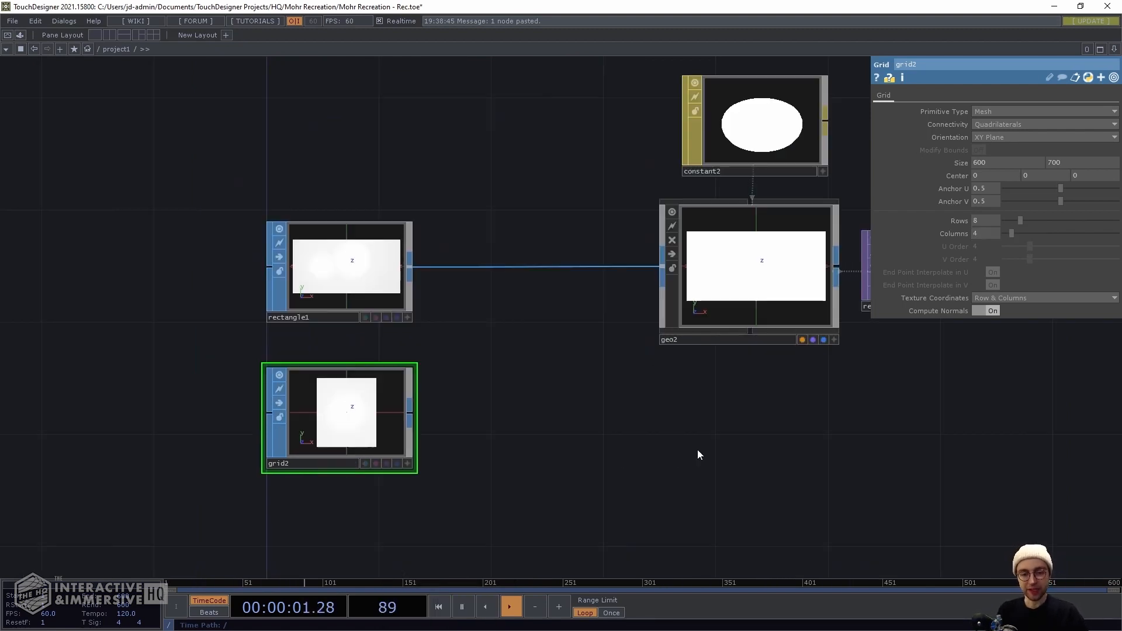
key(alt+n)
click(754, 411)
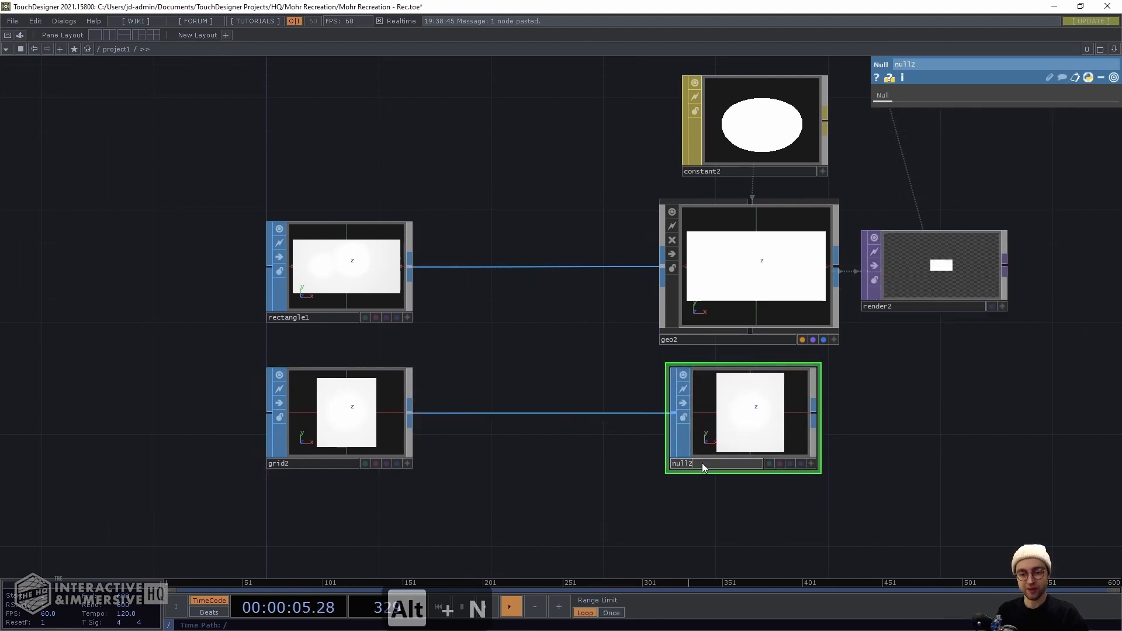
click(702, 463)
key(BackSpace)
text(_pos1)
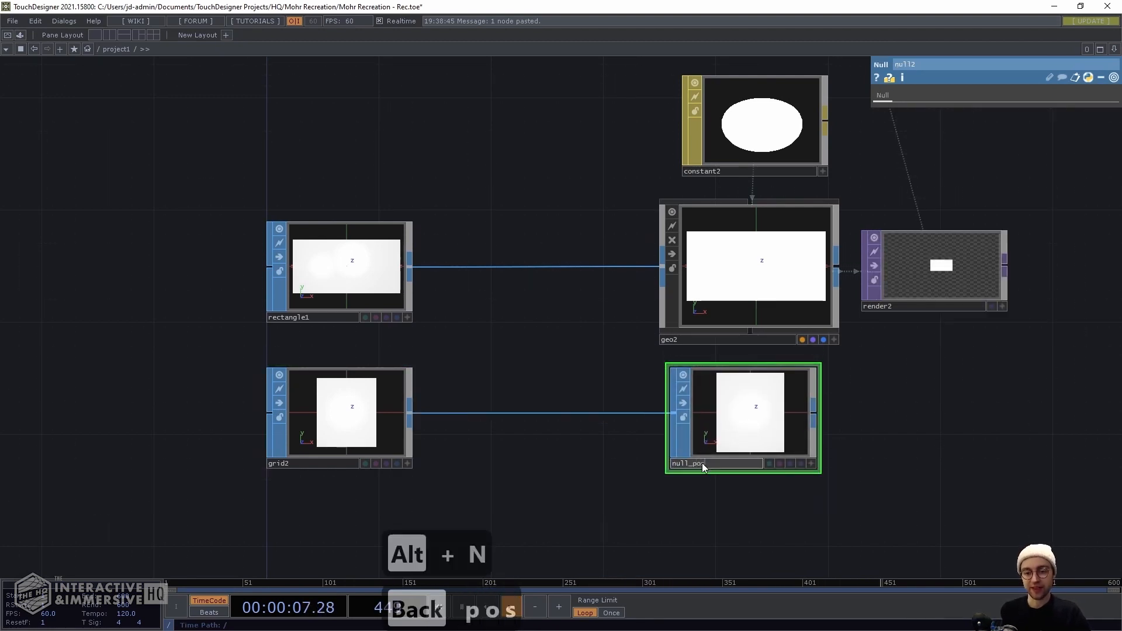
key(Return)
Turn on instancing for geo2 and assign null_pos1 as its Translate OP
drag(738, 486, 629, 505)
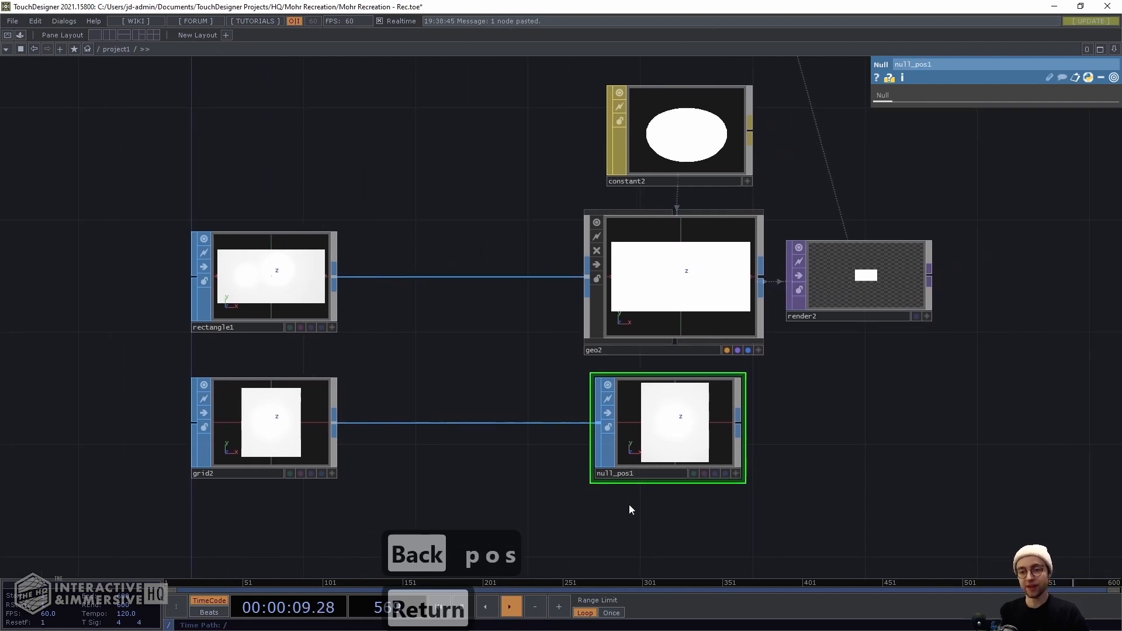
click(643, 290)
drag(724, 454, 564, 420)
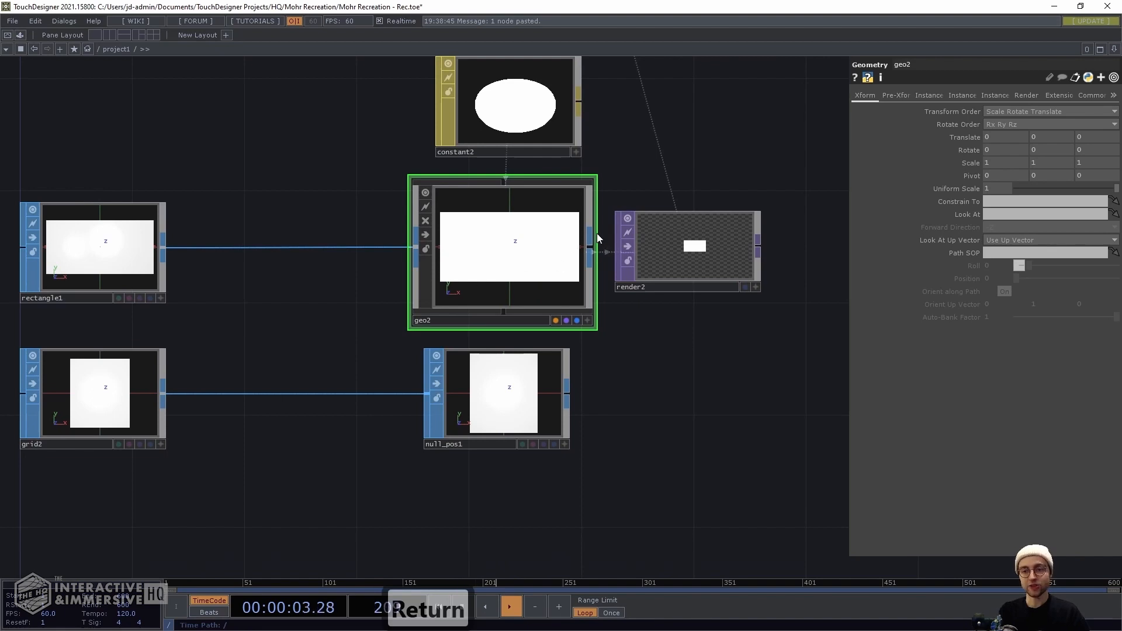
click(941, 94)
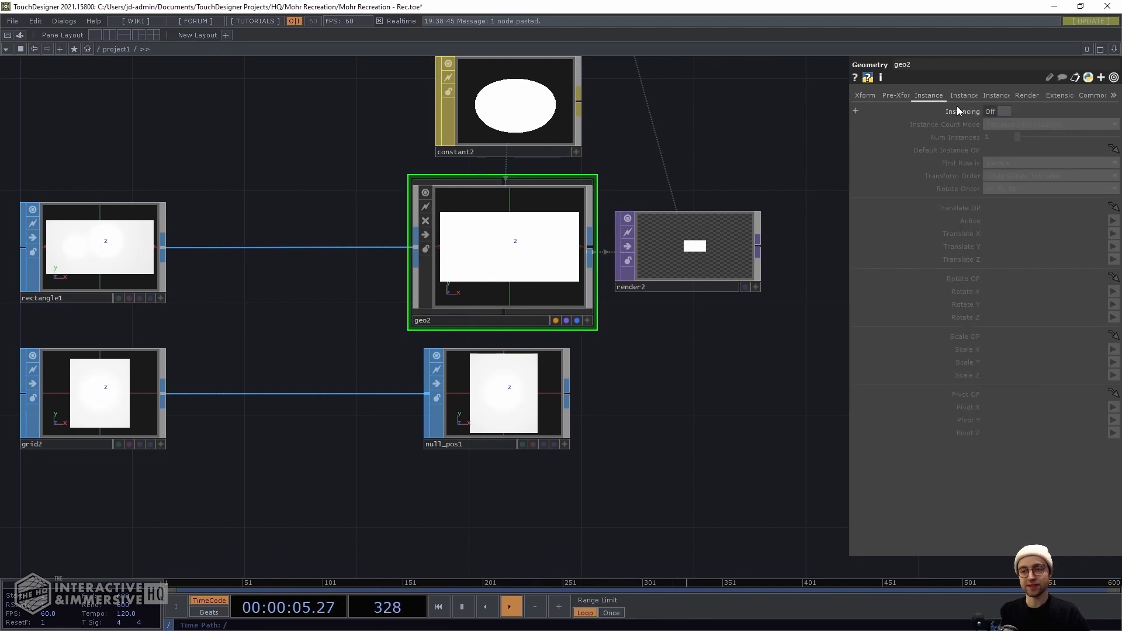
click(1001, 107)
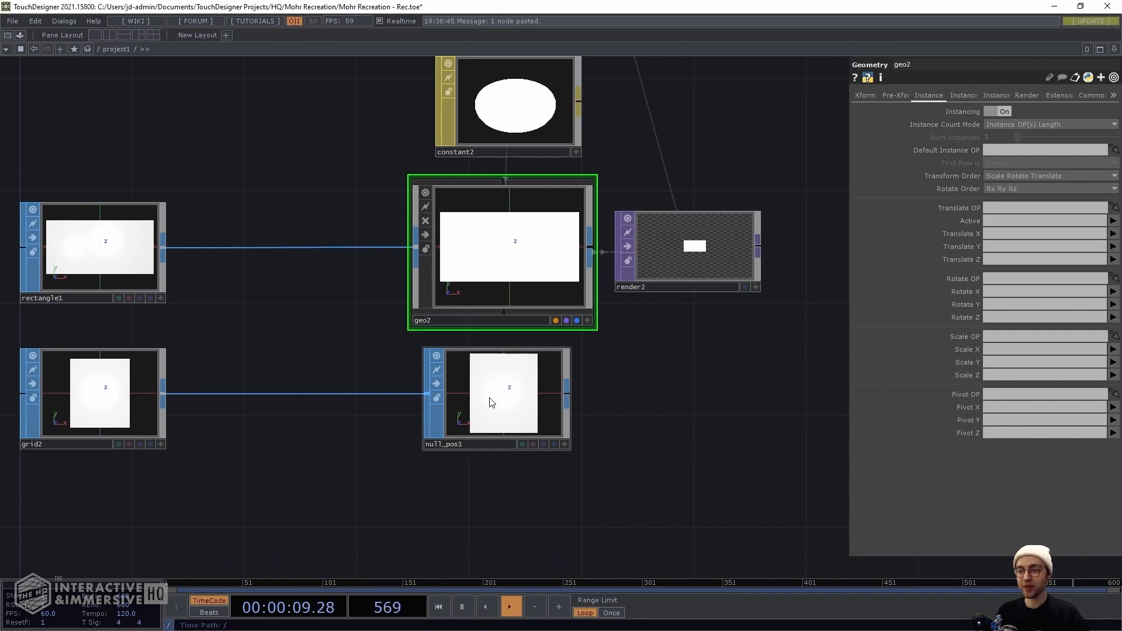
drag(491, 402, 1001, 209)
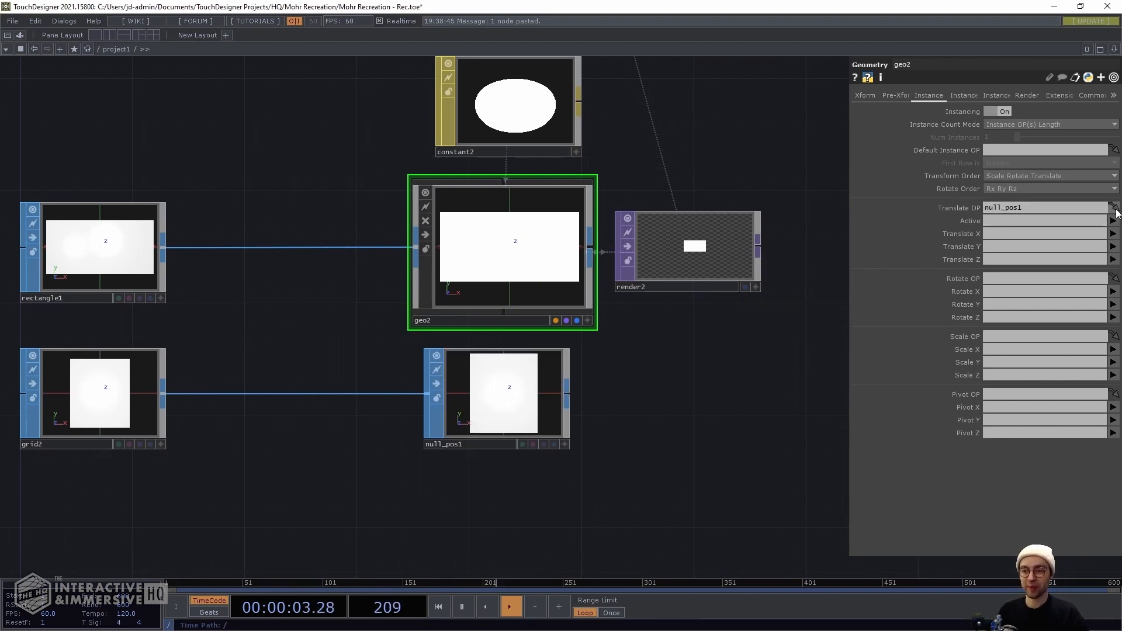
Map geo2's instance Translate X, Y and Z to P(0), P(1) and P(2)
click(1113, 233)
click(1109, 246)
click(1113, 246)
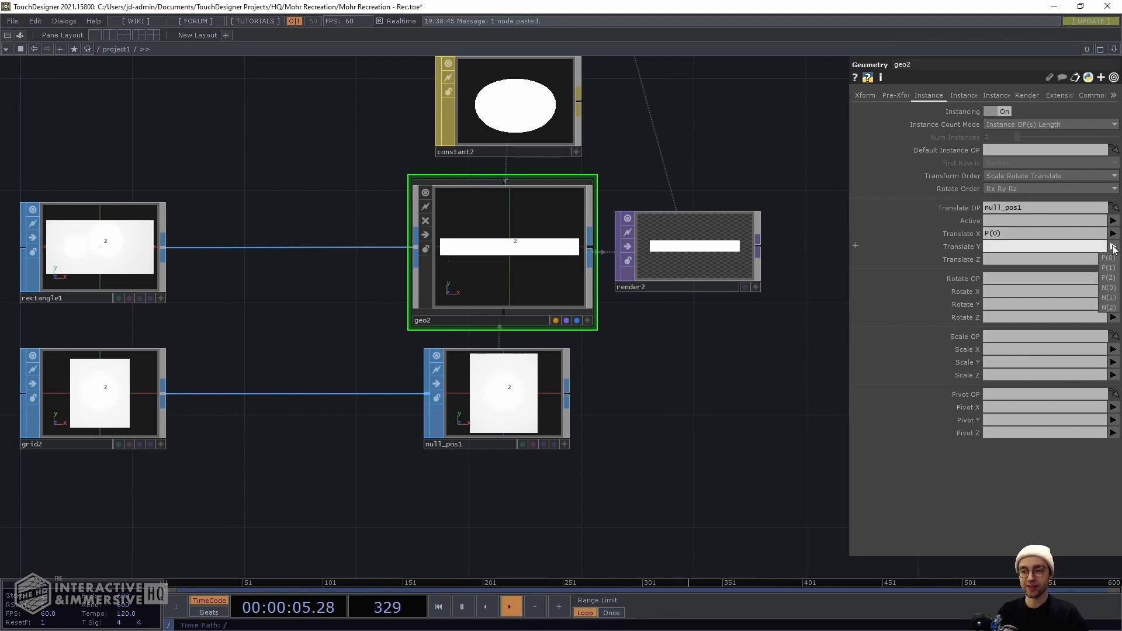
click(1108, 267)
click(1113, 259)
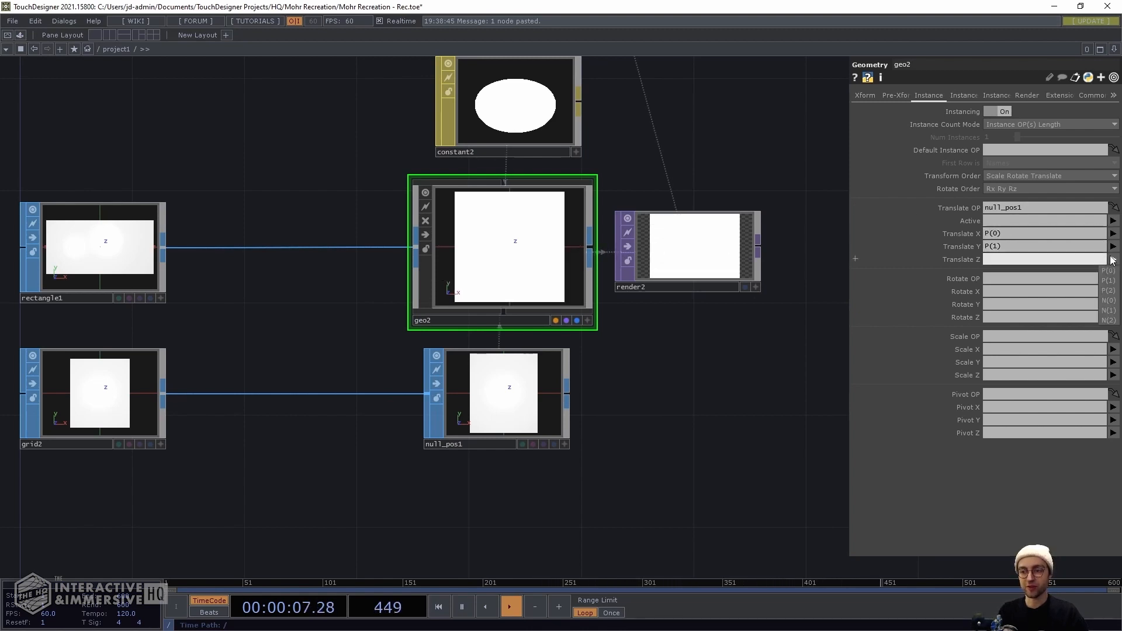
click(1111, 291)
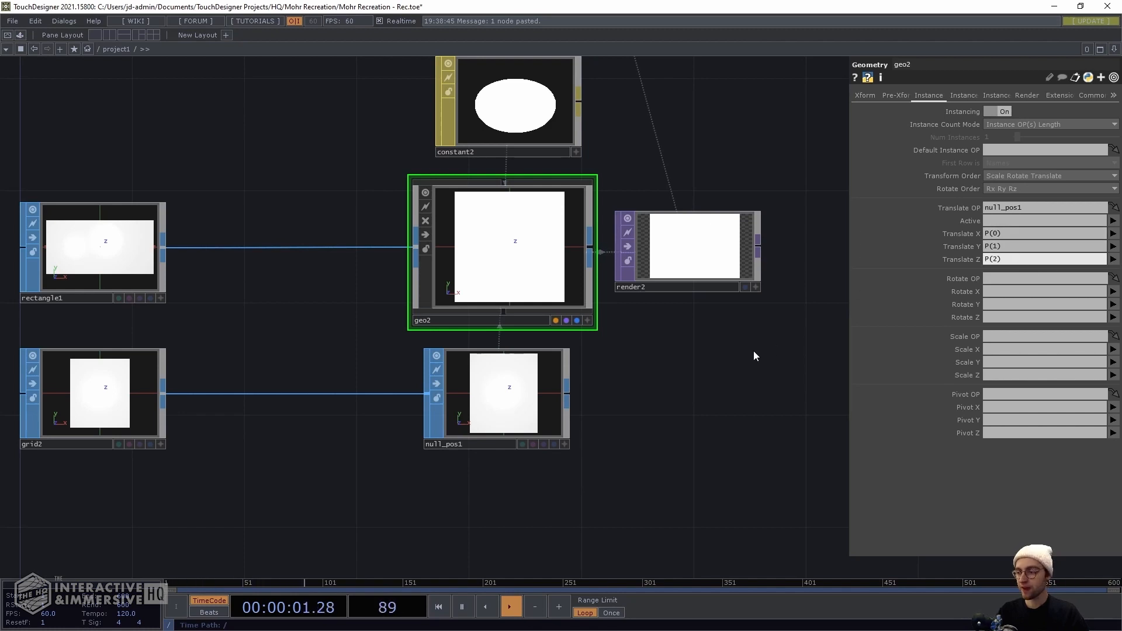
Move render2 slightly so that it lines up in the same column below render1
scroll(636, 326, up, 3)
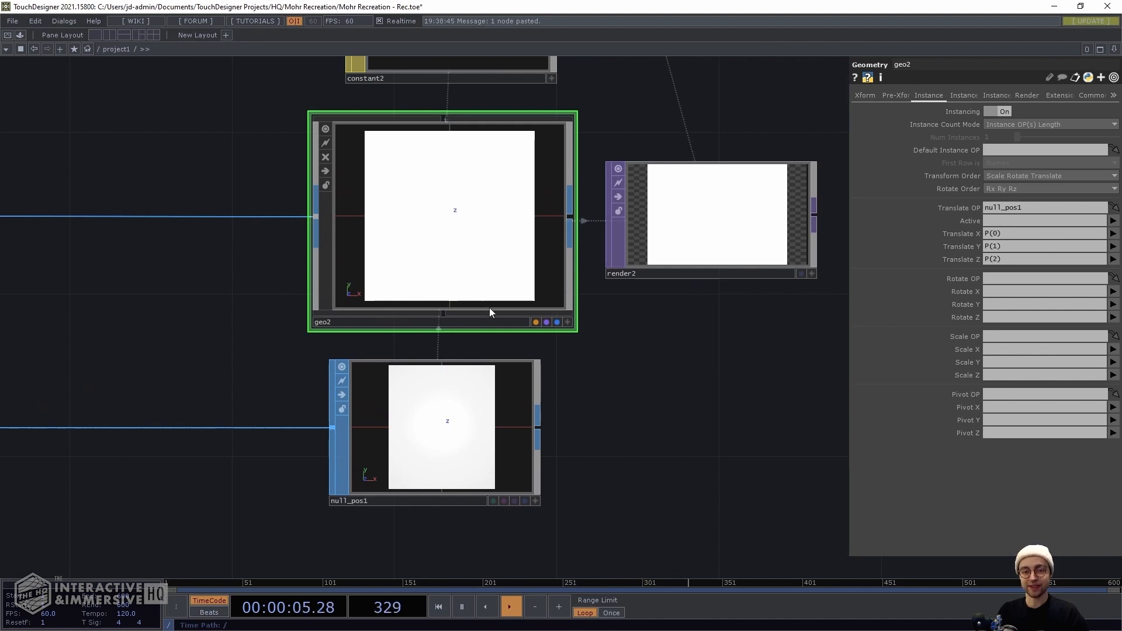
drag(646, 392, 457, 426)
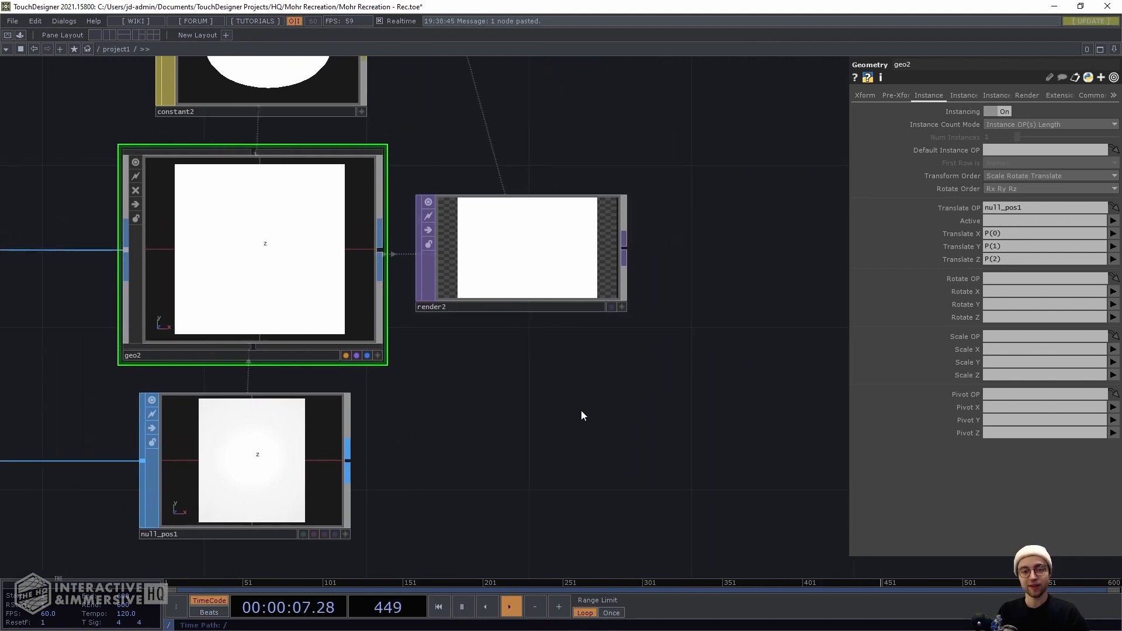
scroll(581, 410, down, 3)
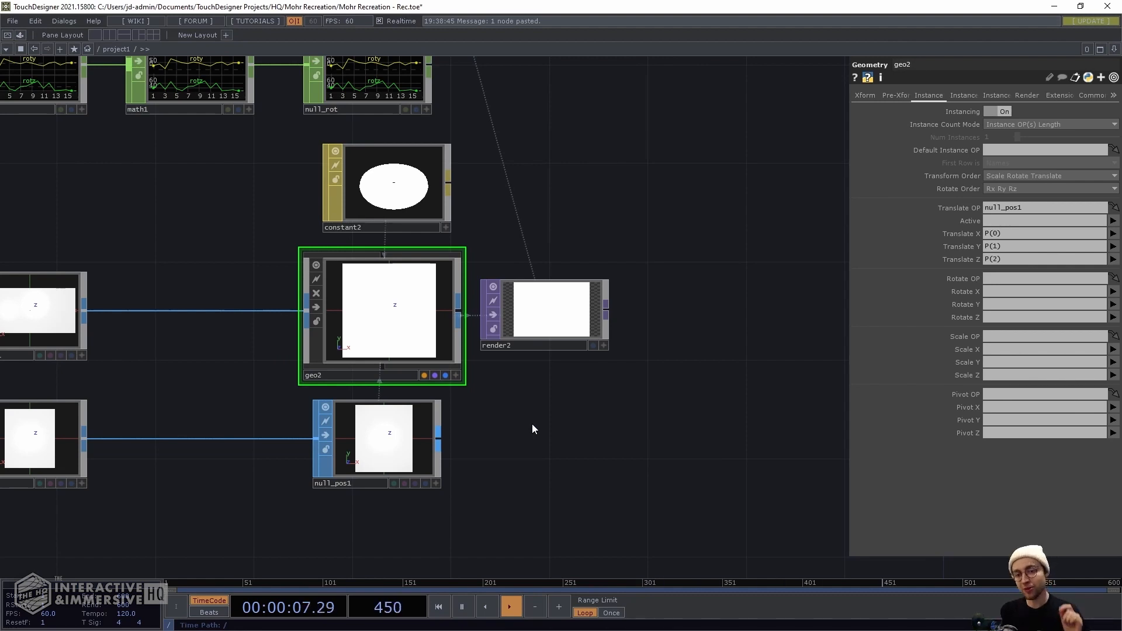
click(539, 308)
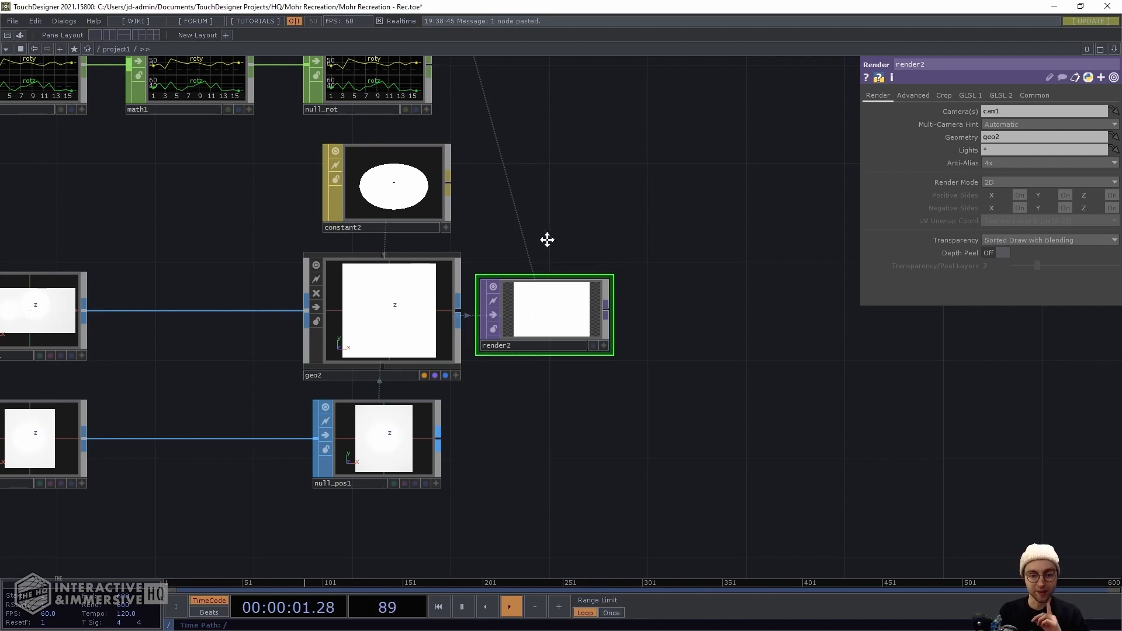
scroll(556, 290, down, 4)
drag(618, 269, 497, 317)
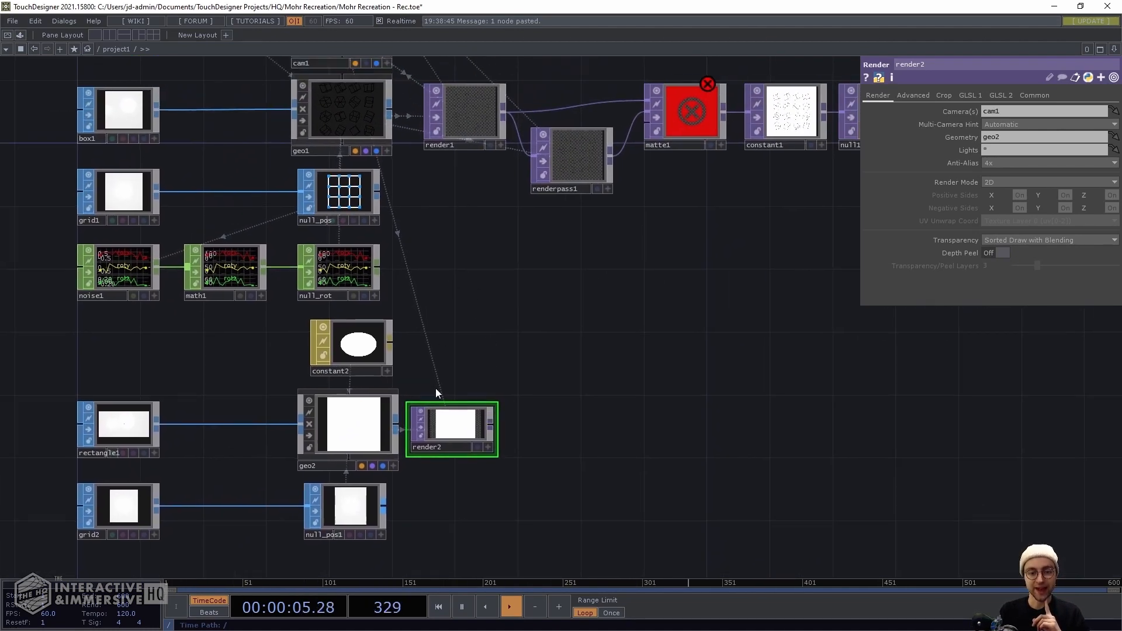
drag(438, 426, 451, 426)
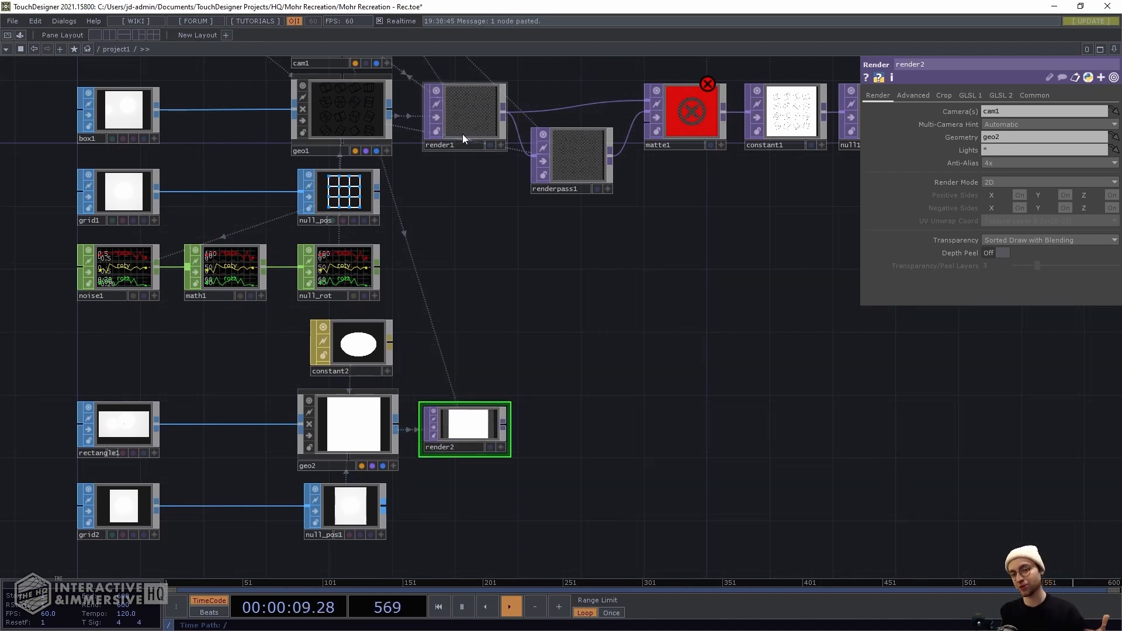
Set render2's resolution width to the expression op('render1').par.resolutionw
click(1034, 95)
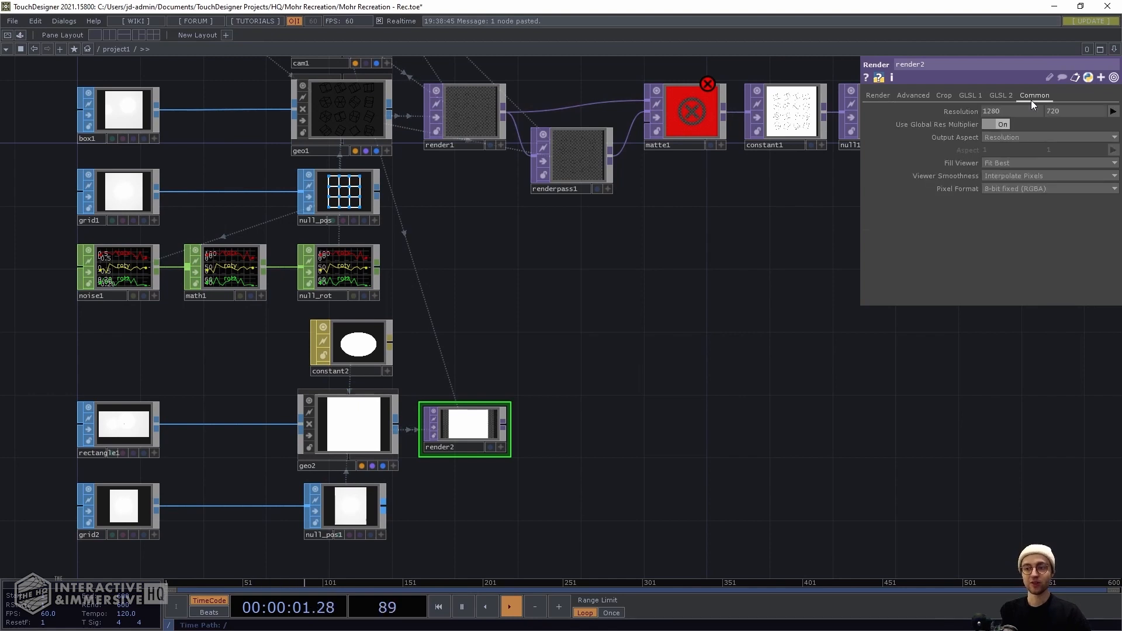
click(961, 112)
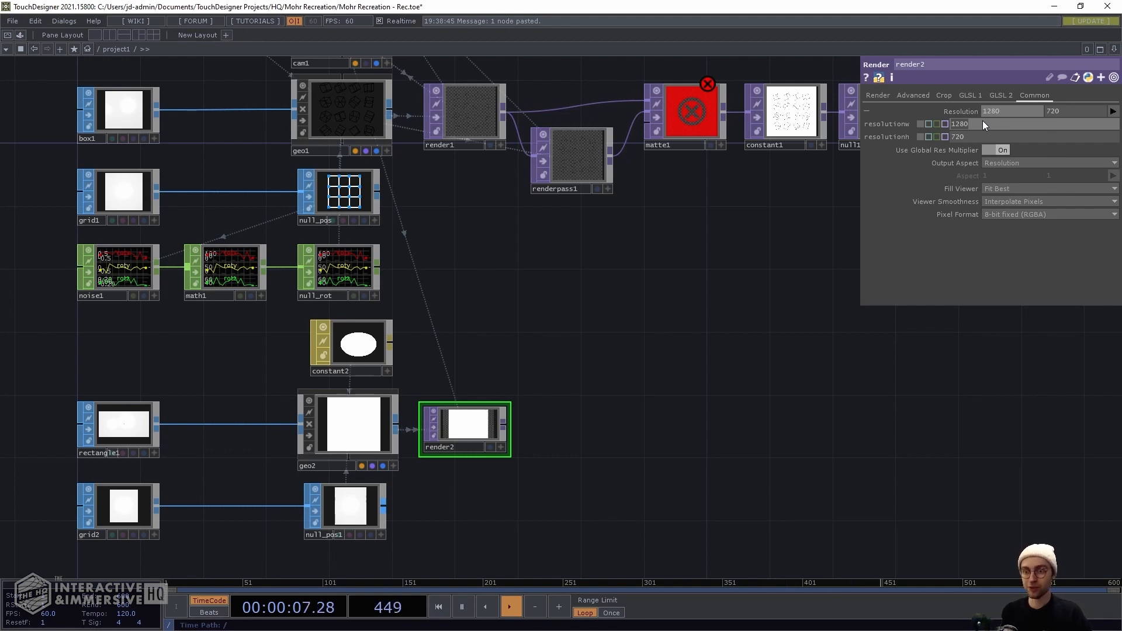
text(op)
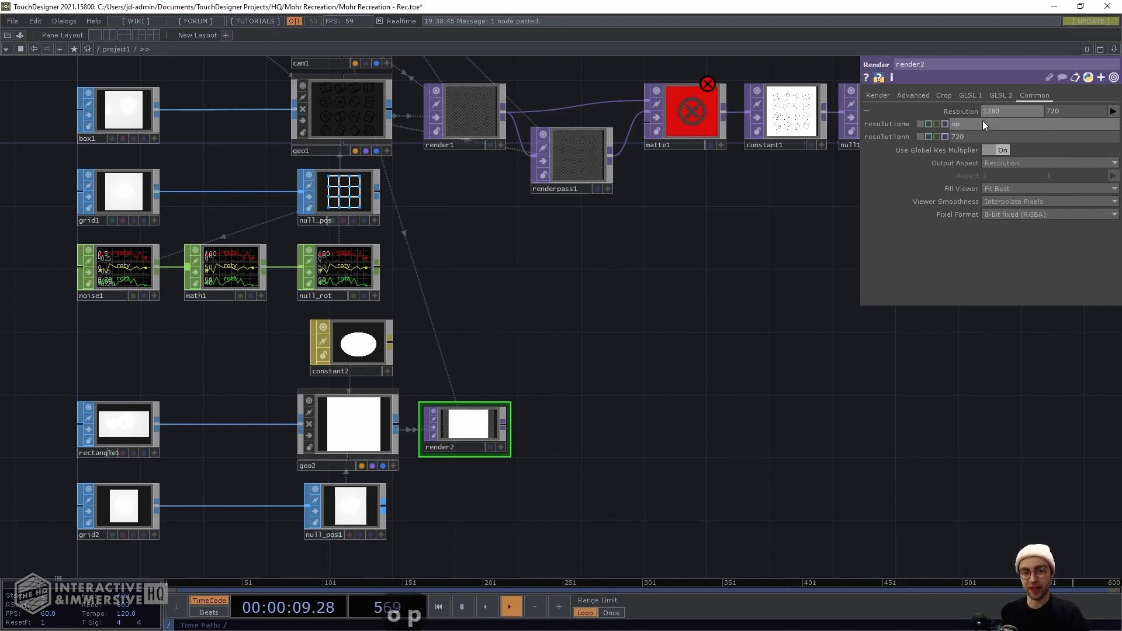
text(()
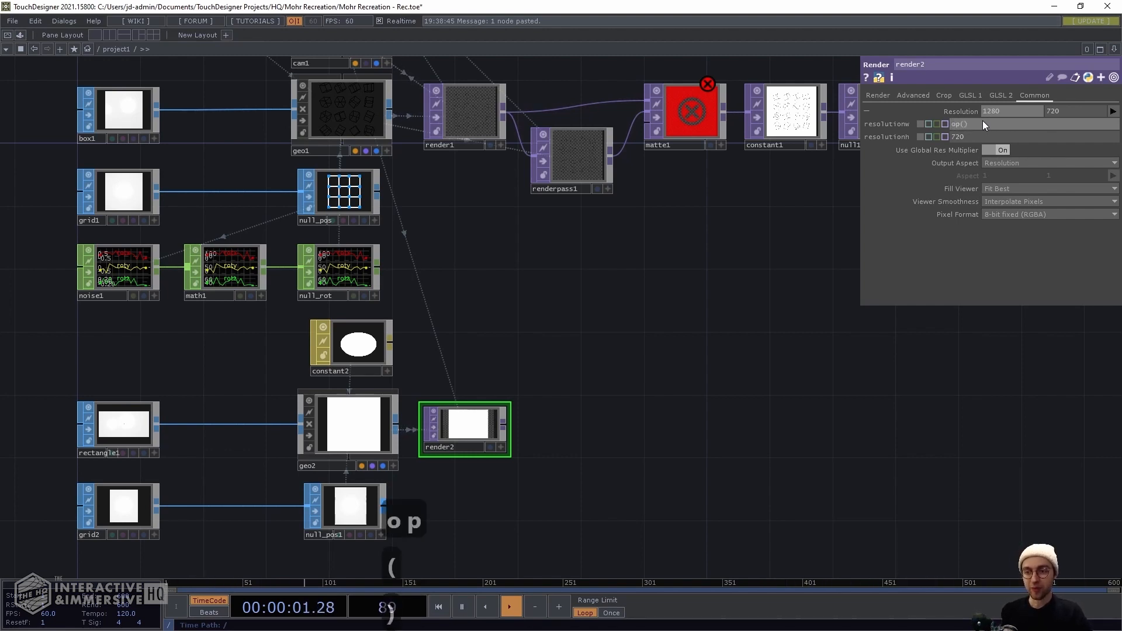
text(''))
key(Left)
key(Left)
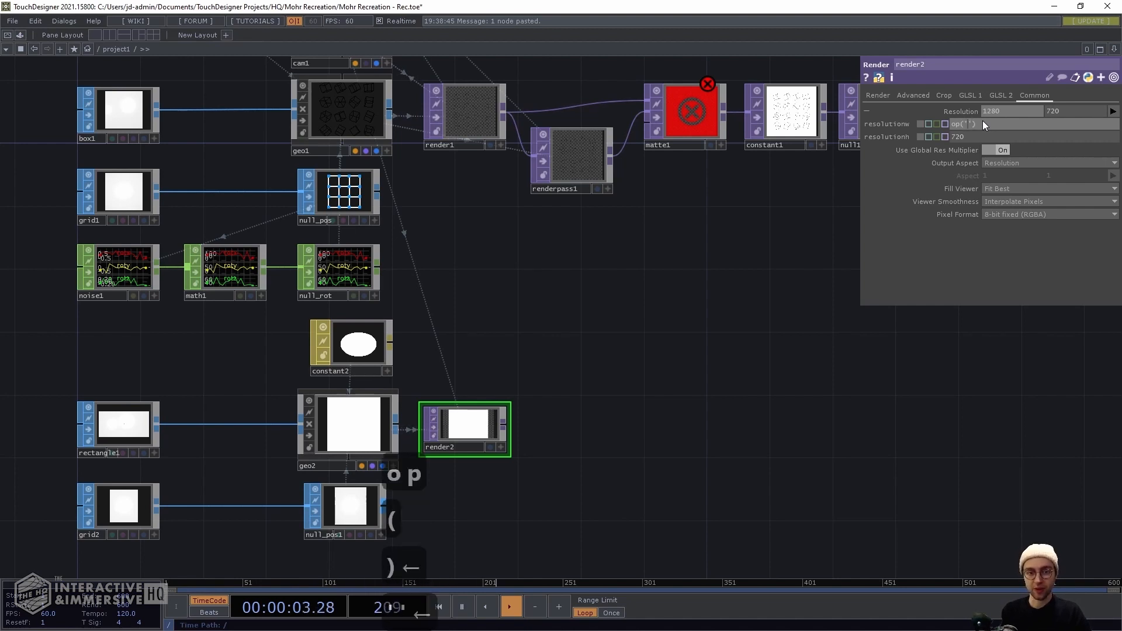
text(render)
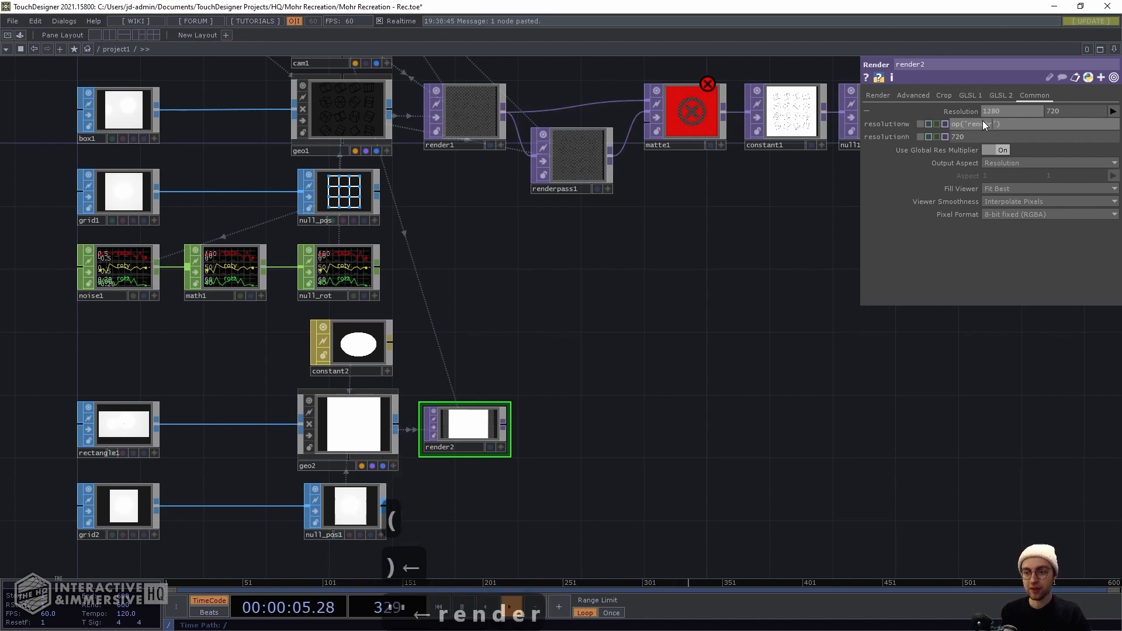
text(1)
key(End)
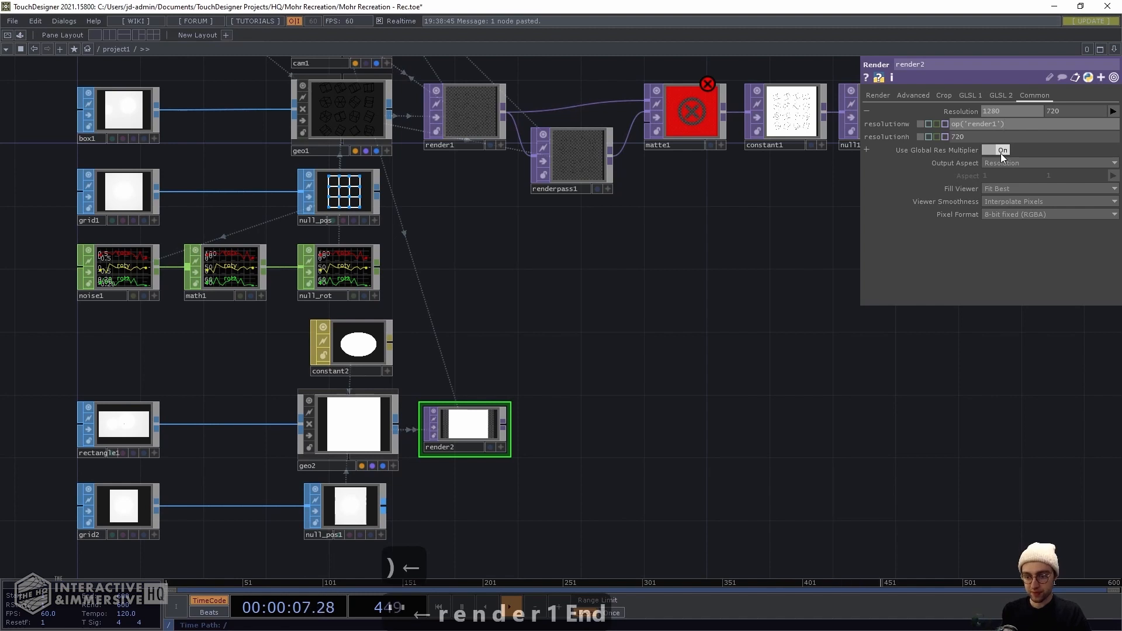
text(.par.reso)
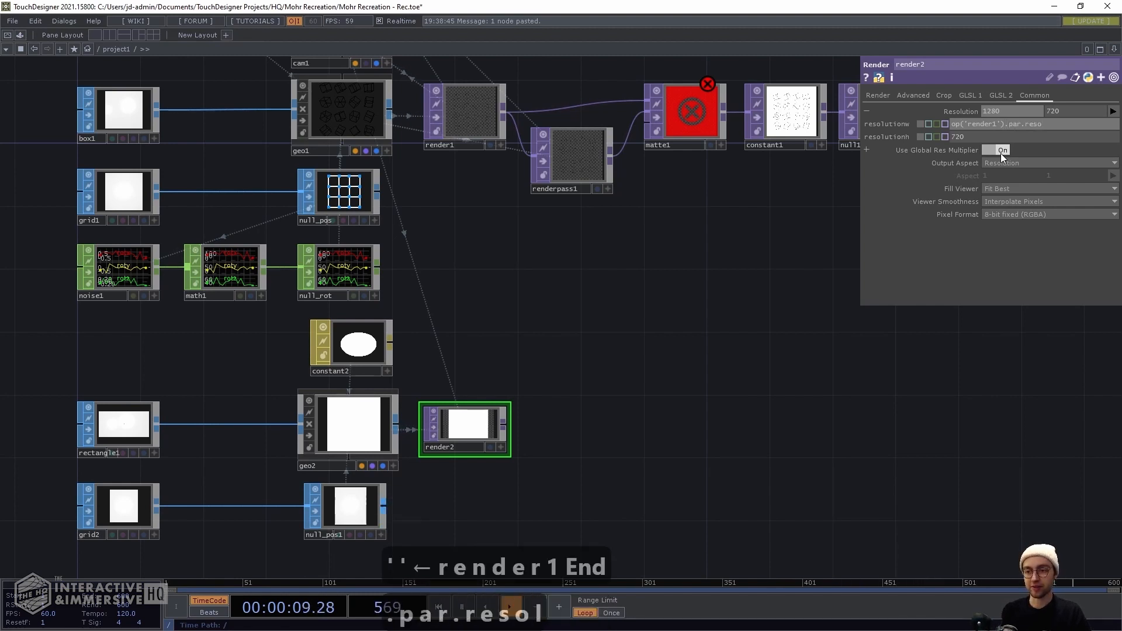
text(lutionw)
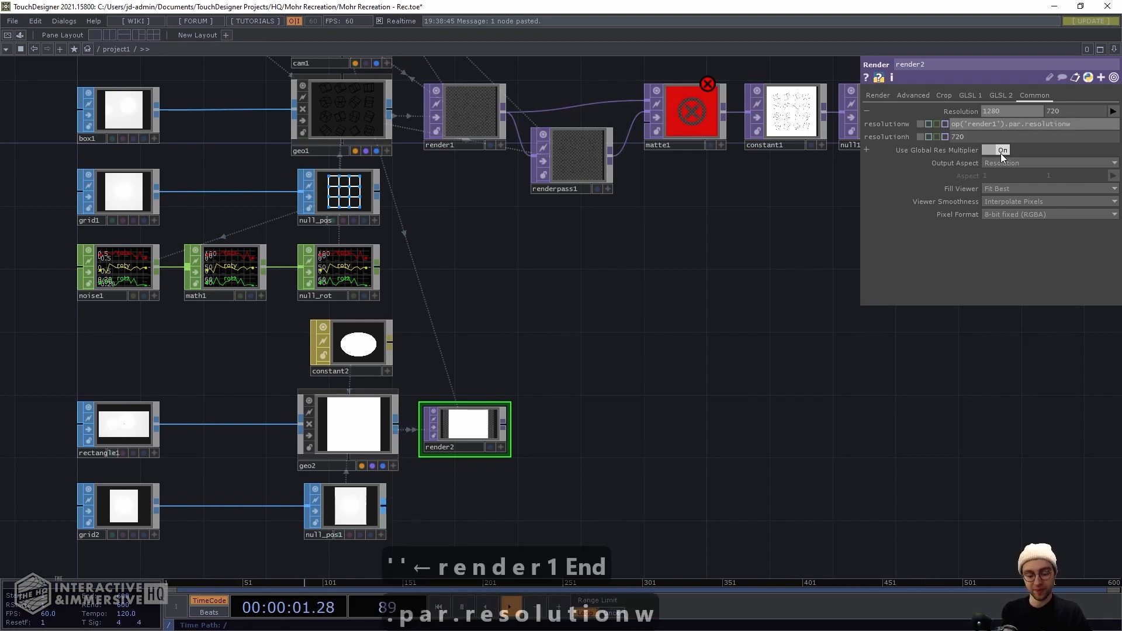
key(Return)
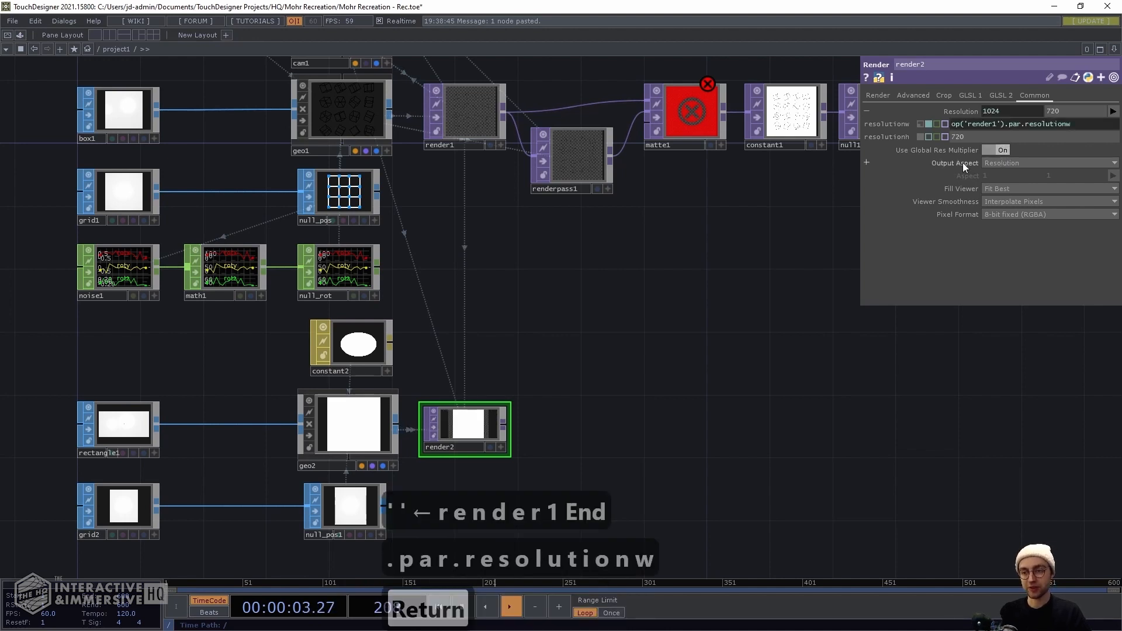
Set render2's resolution height to op('render1').par.resolutionh by reusing the width expression
click(979, 124)
key(ctrl+c)
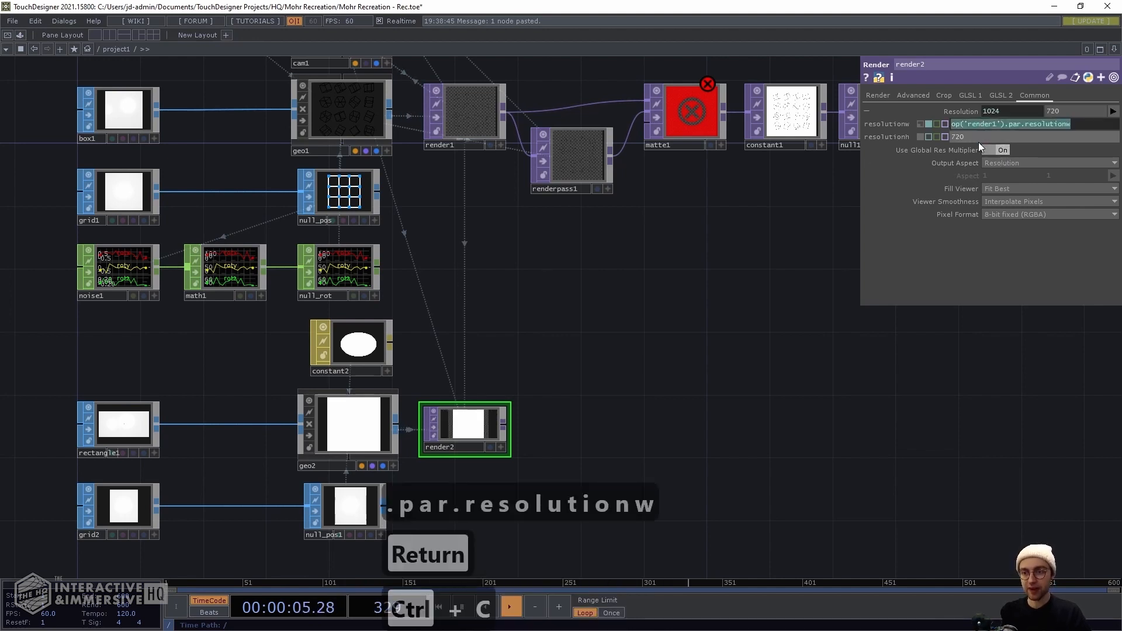
key(ctrl+v)
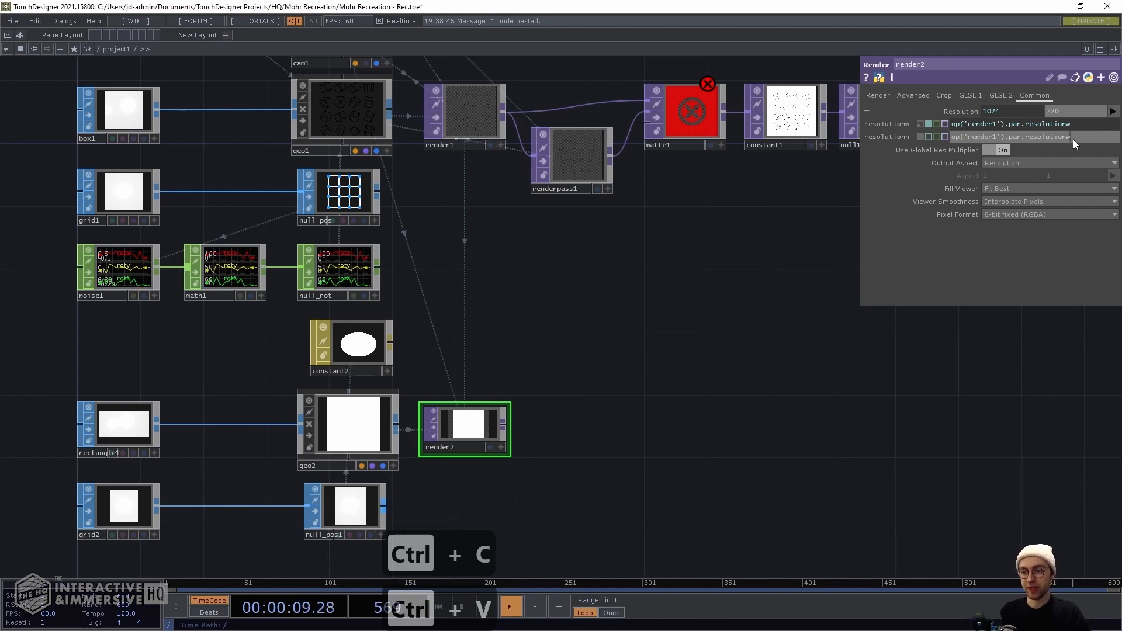
key(BackSpace)
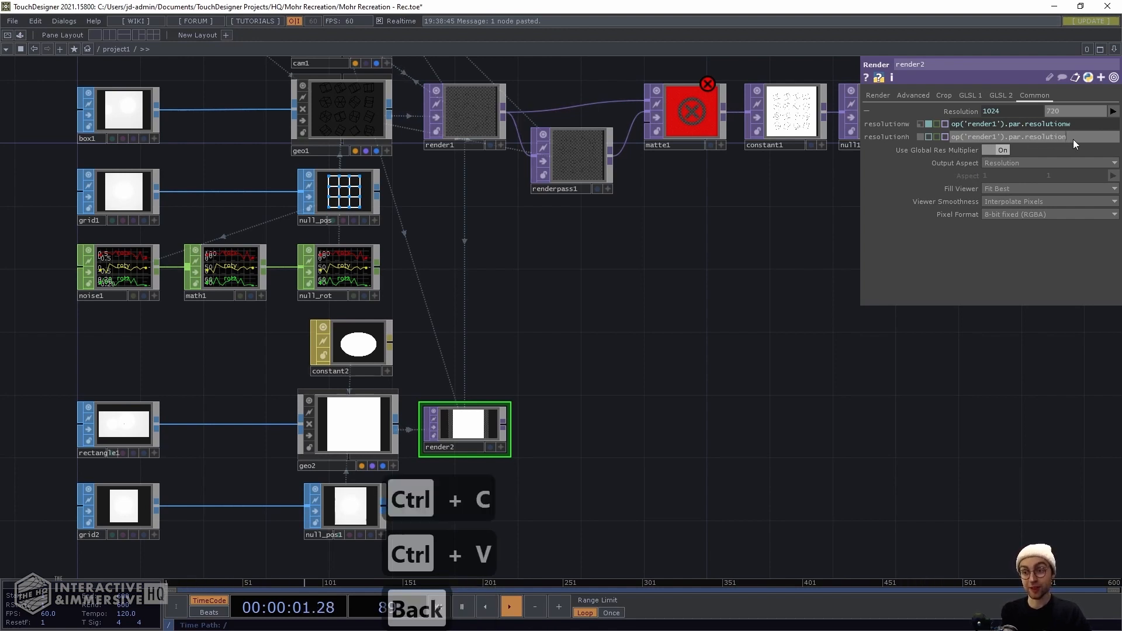
text(h)
key(Return)
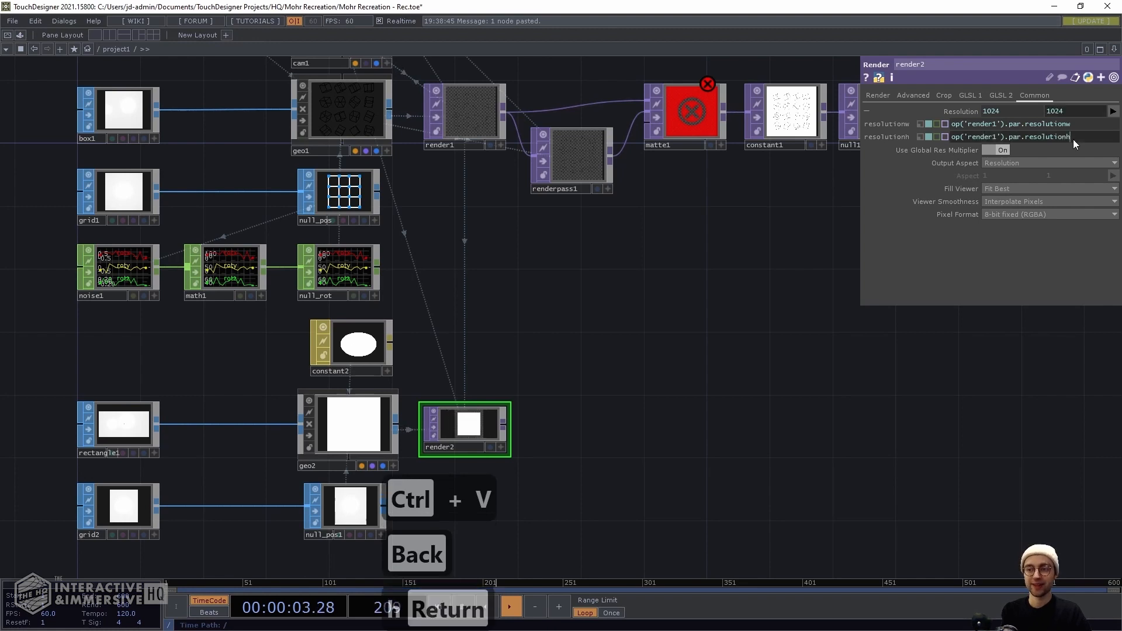
click(959, 108)
Add a Ramp TOP to the network and align it directly below grid2
drag(553, 500, 622, 442)
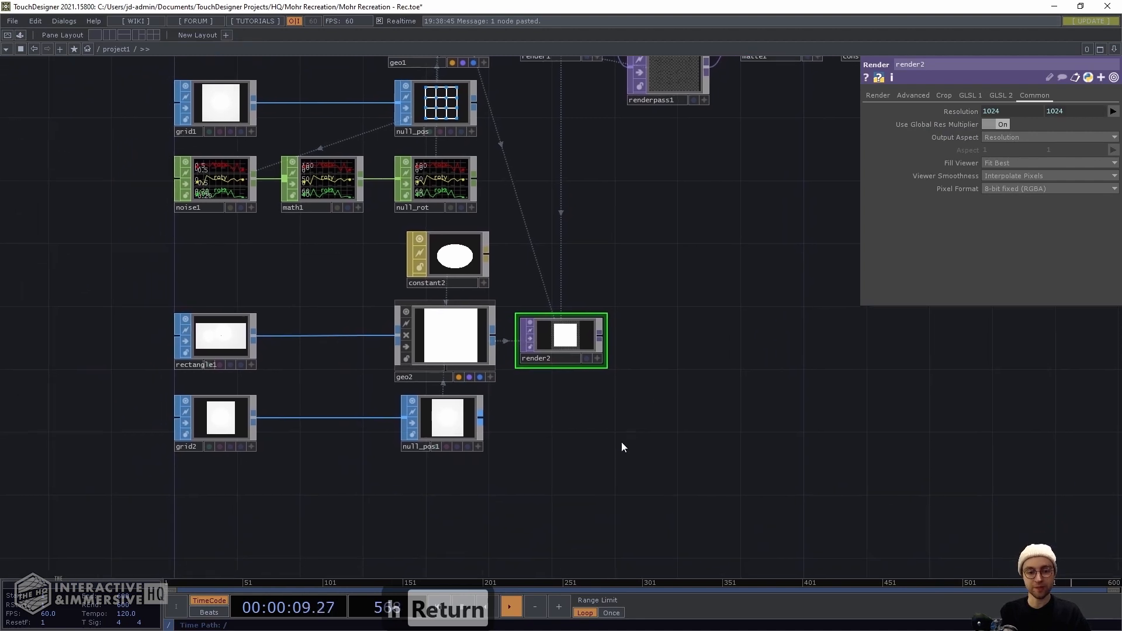
middle_drag(414, 503, 481, 479)
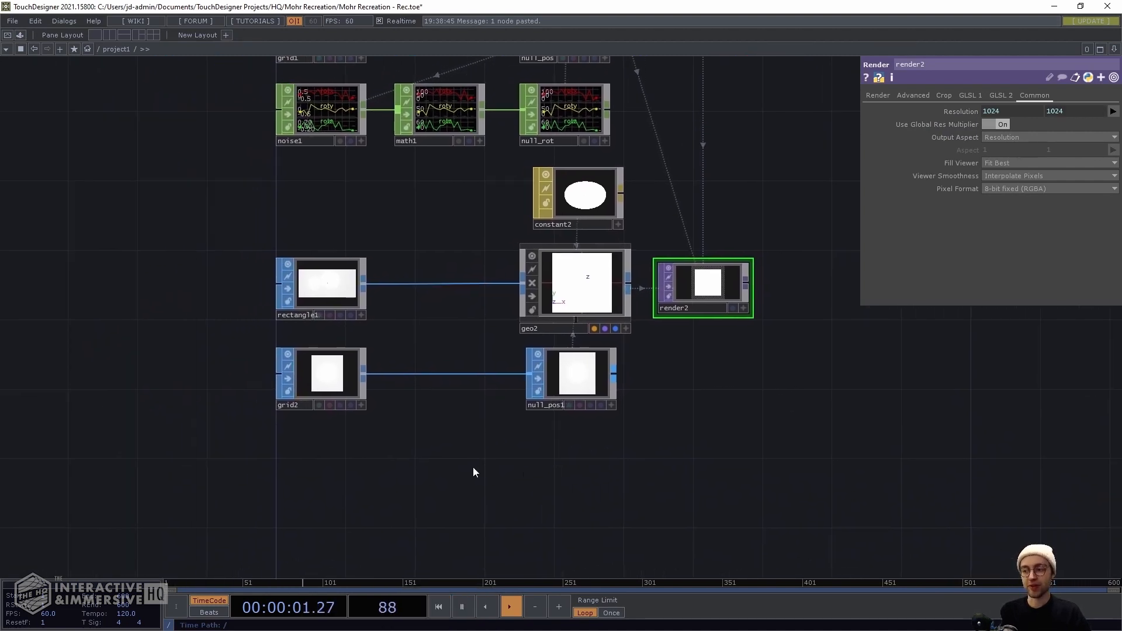
key(Tab)
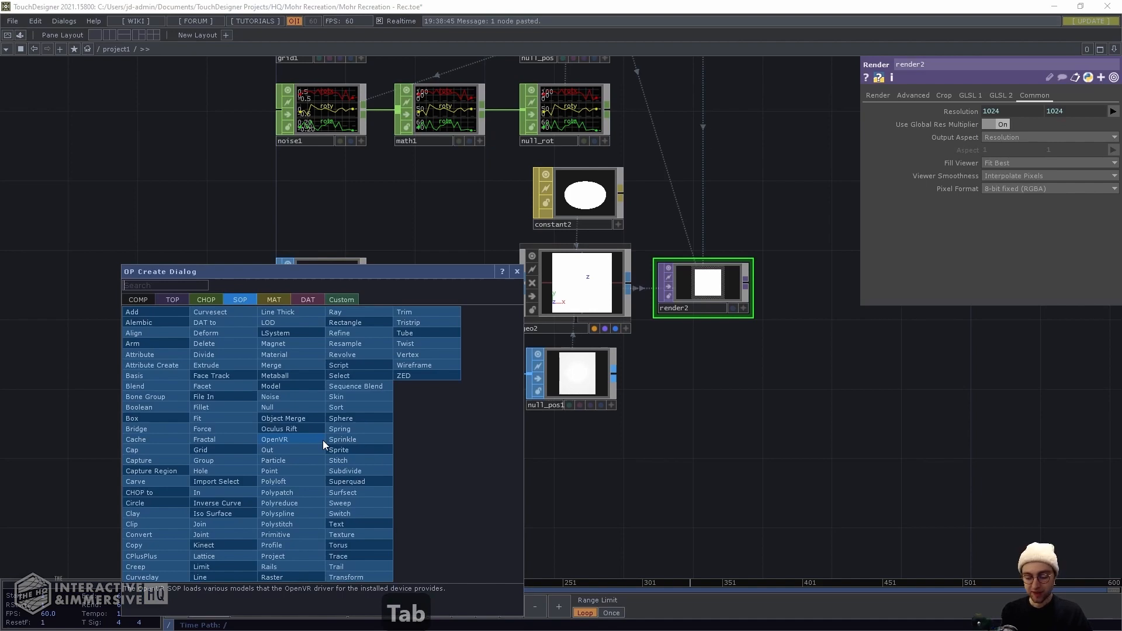
key(shift+Tab)
key(shift+Tab)
text(ramp)
key(Return)
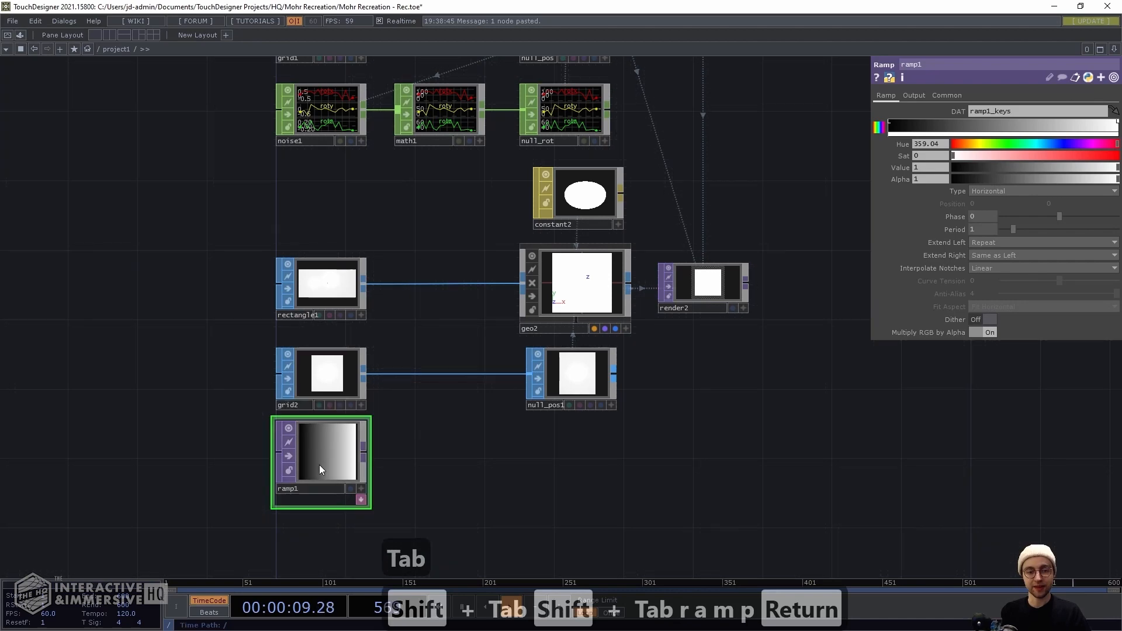
click(319, 465)
scroll(474, 478, up, 3)
drag(434, 440, 499, 331)
mouse_move(342, 325)
mouse_down()
mouse_move(289, 328)
mouse_move(342, 337)
mouse_up()
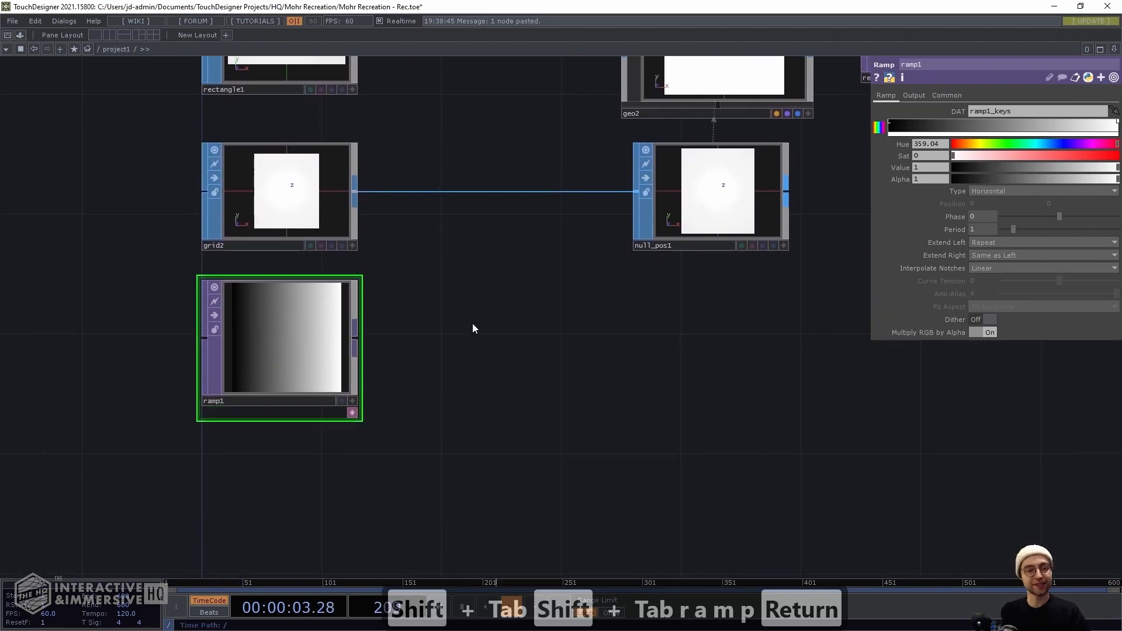
drag(464, 295, 494, 329)
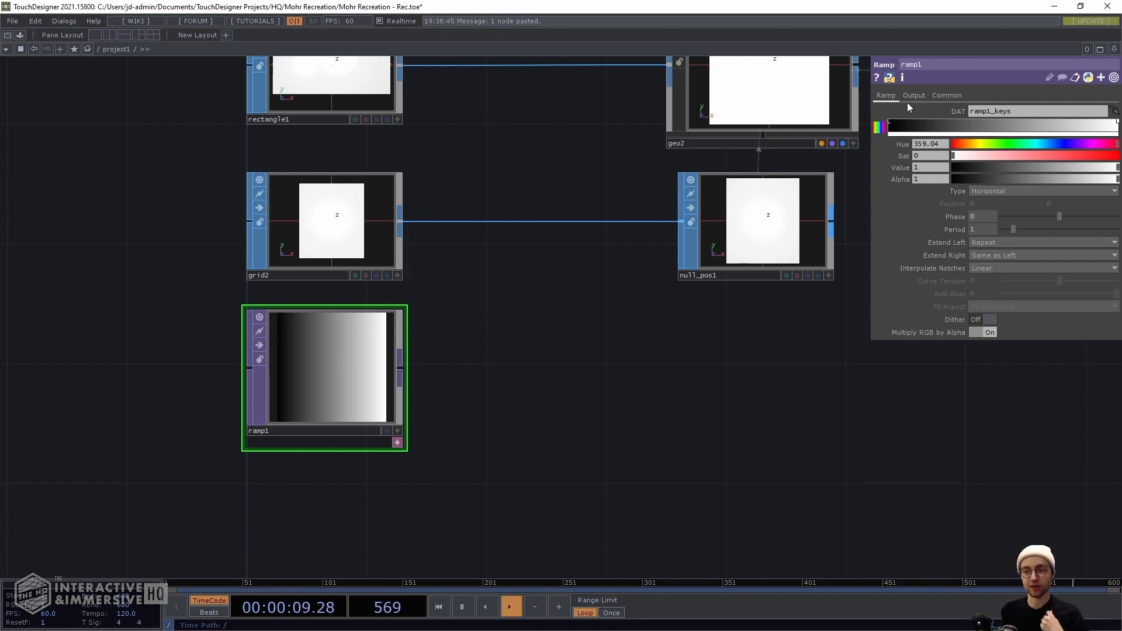
Set ramp1's resolution width to the expression op('grid2').par.cols
click(949, 96)
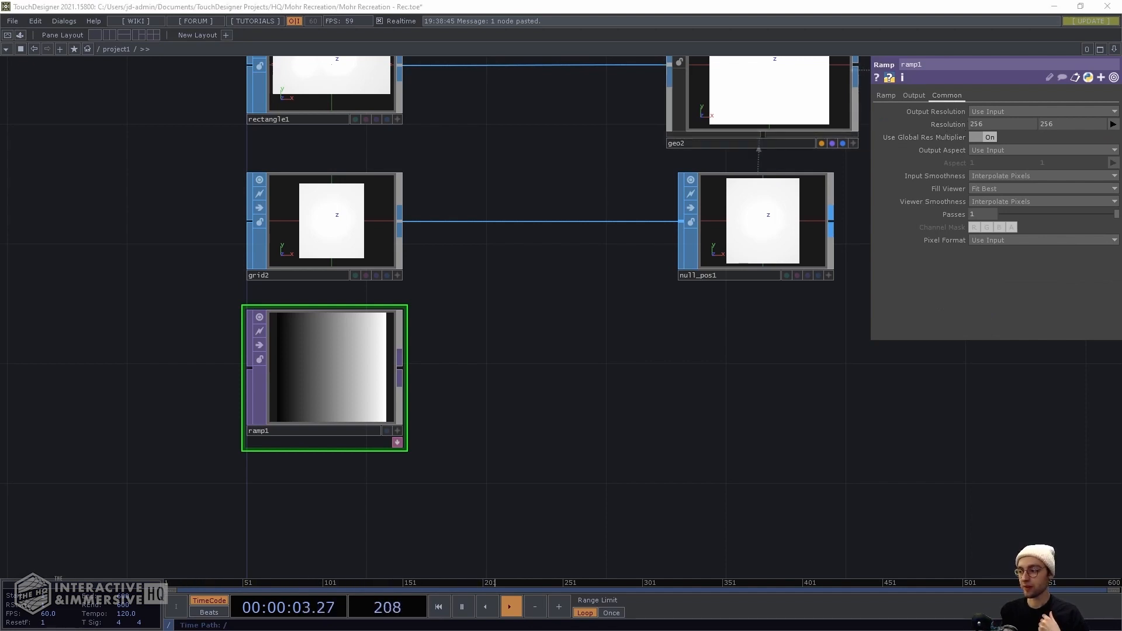
click(948, 124)
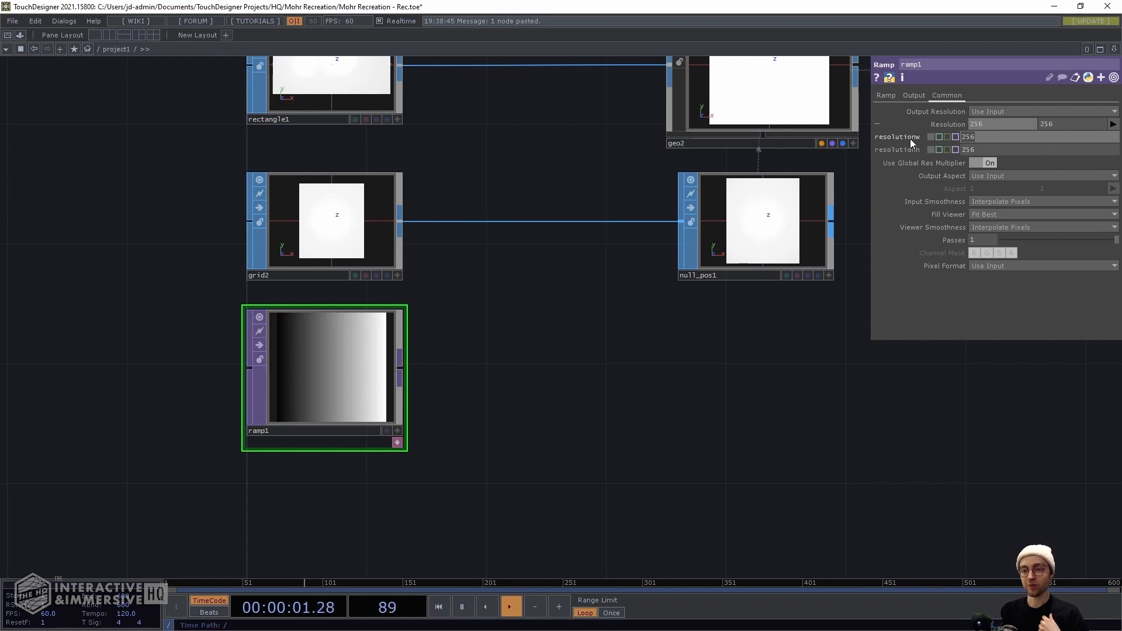
text(op)
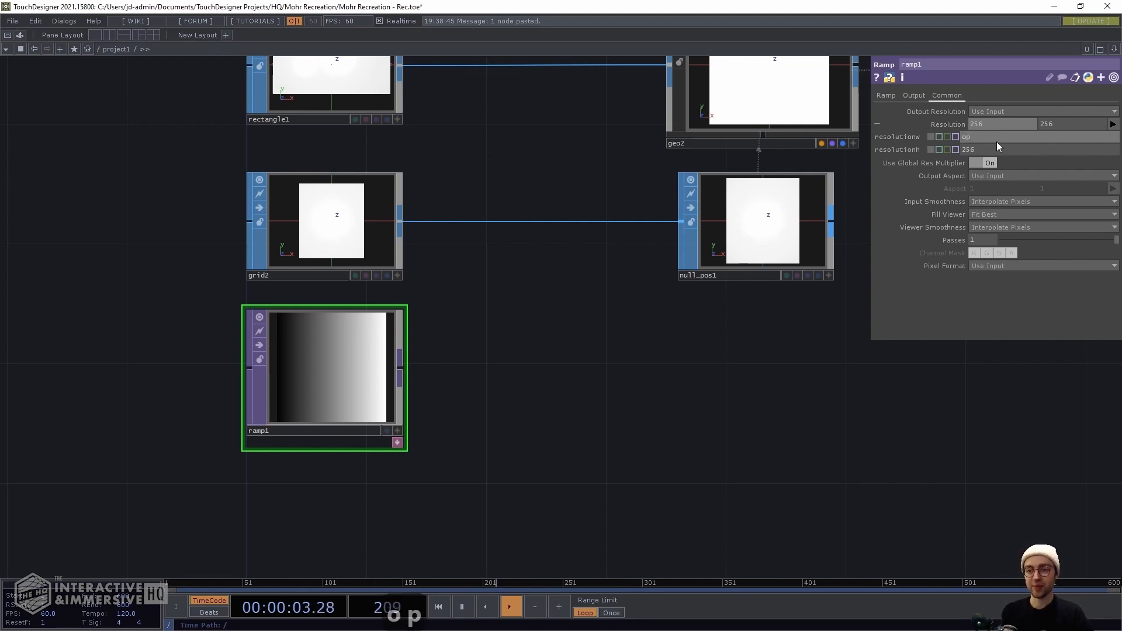
text(())
key(Left)
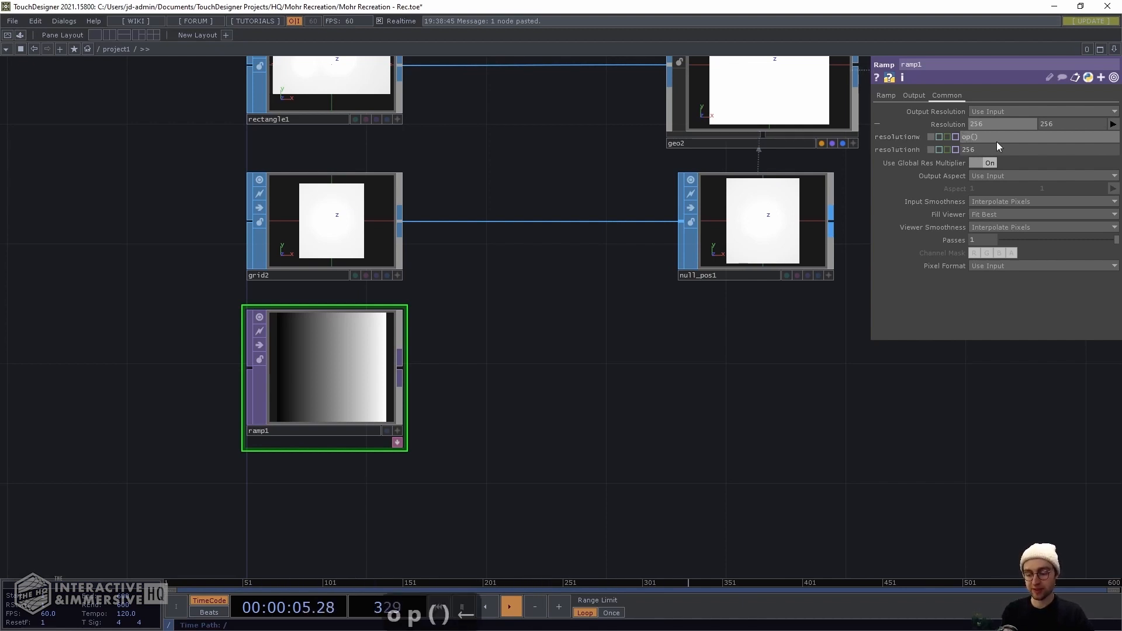
text('')
key(Left)
text(gr)
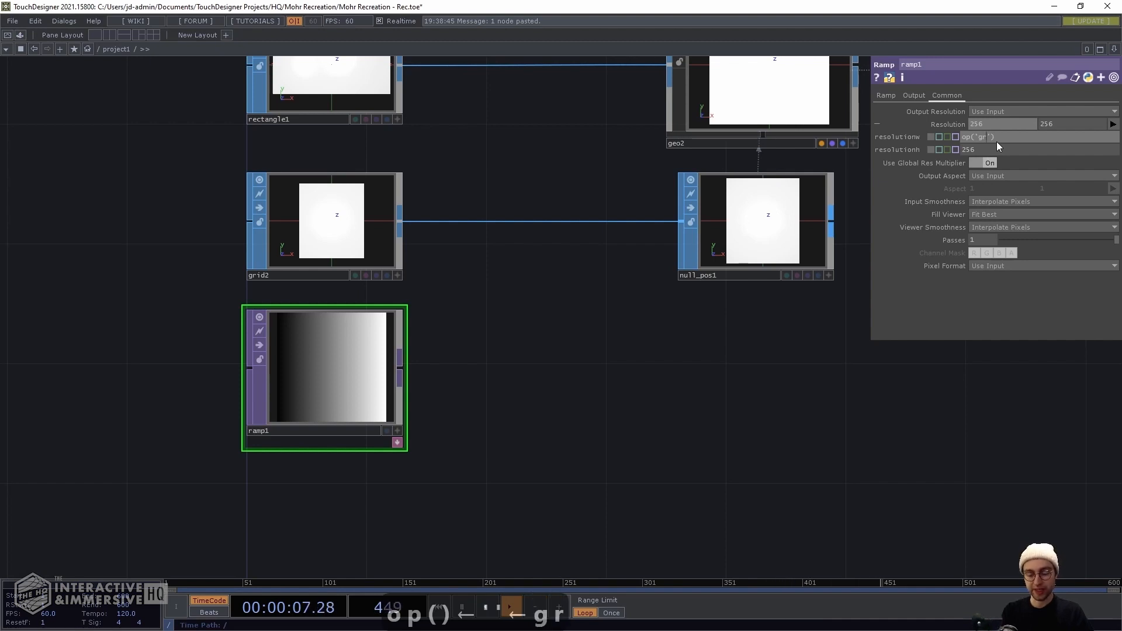
text(id2)
key(End)
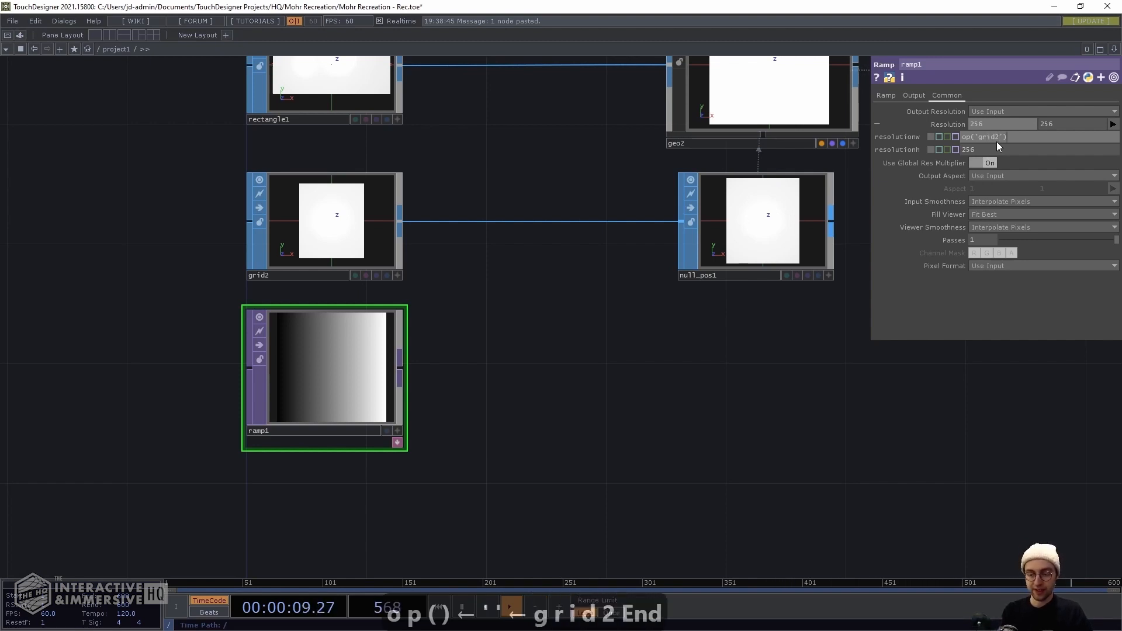
text(.par.)
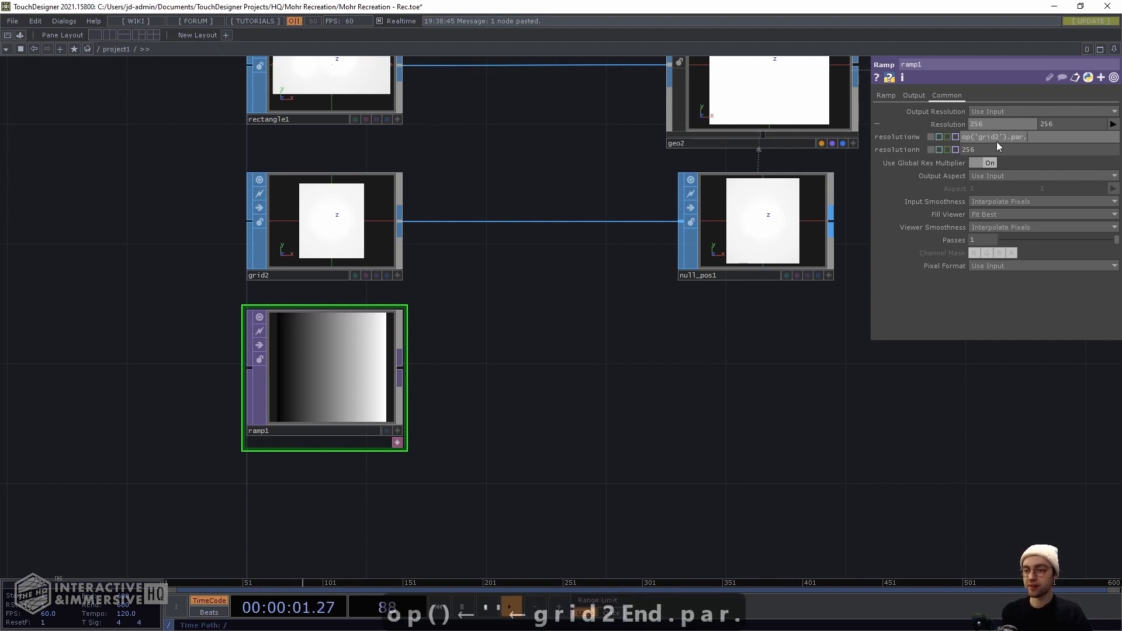
text(cols)
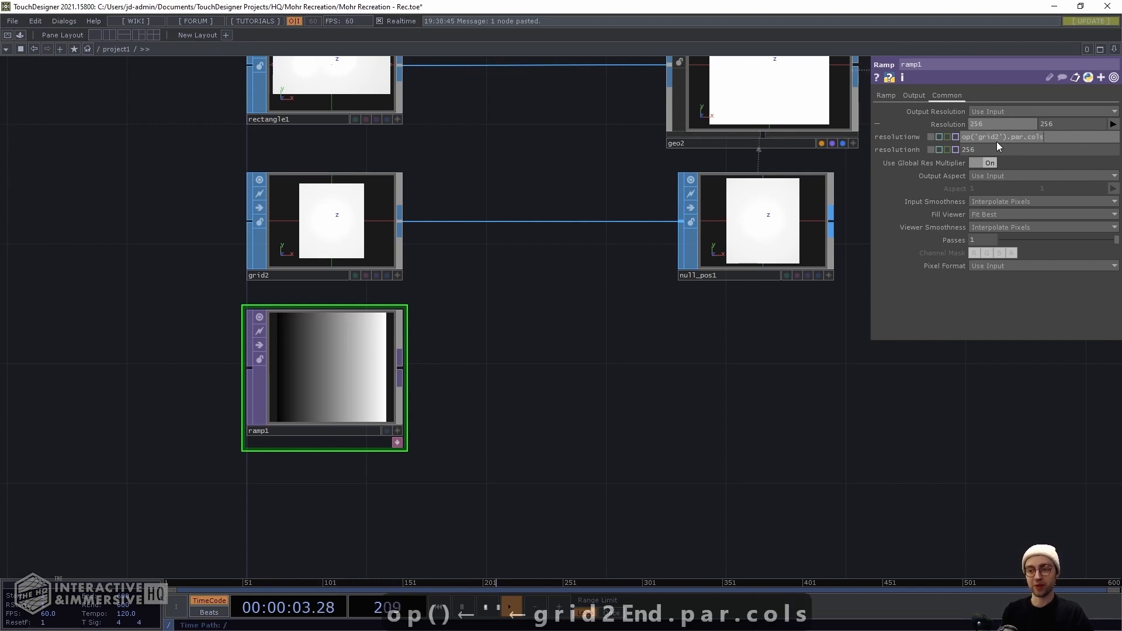
key(Return)
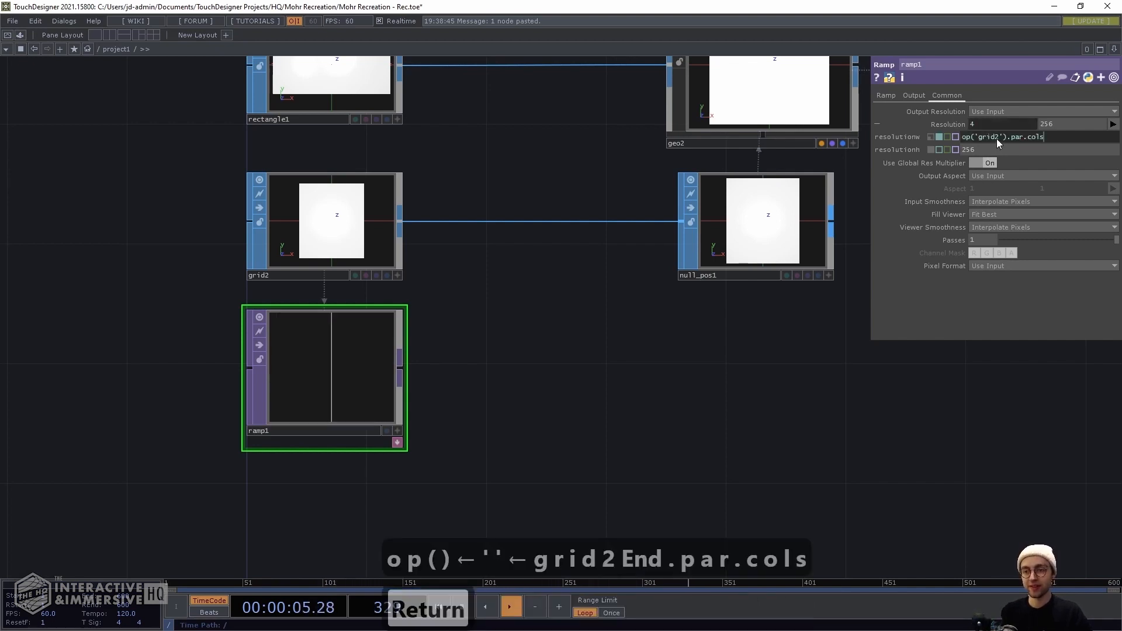
Set ramp1's resolution height to op('grid2').par.rows by adapting the width expression
click(997, 138)
key(ctrl+c)
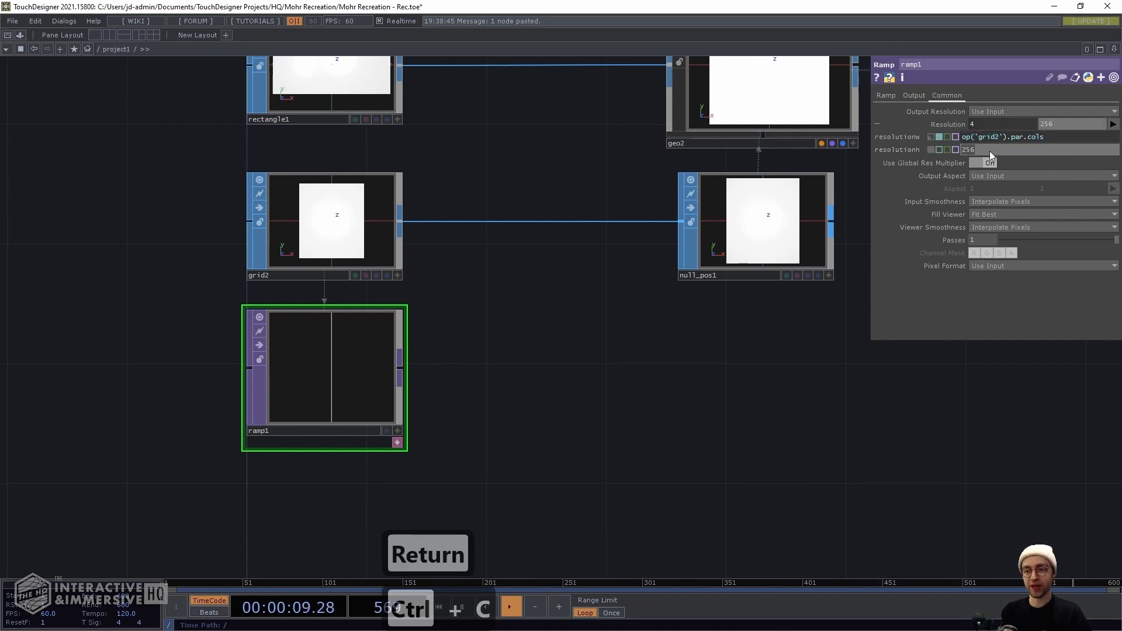
key(ctrl+v)
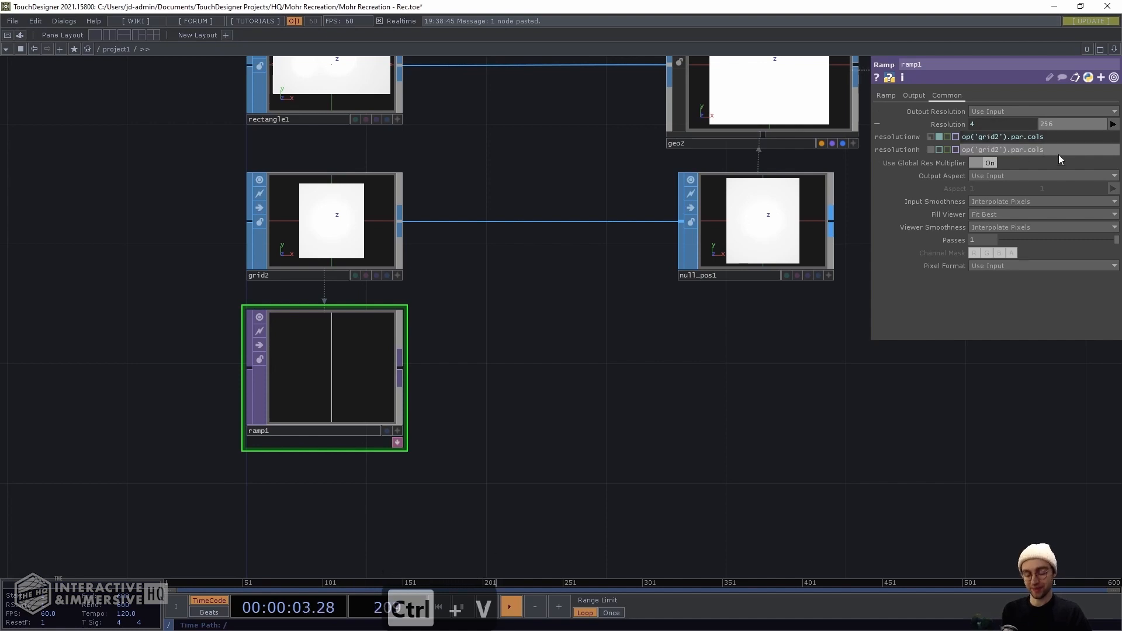
key(BackSpace)
key(BackSpace)
key(BackSpace)
key(BackSpace)
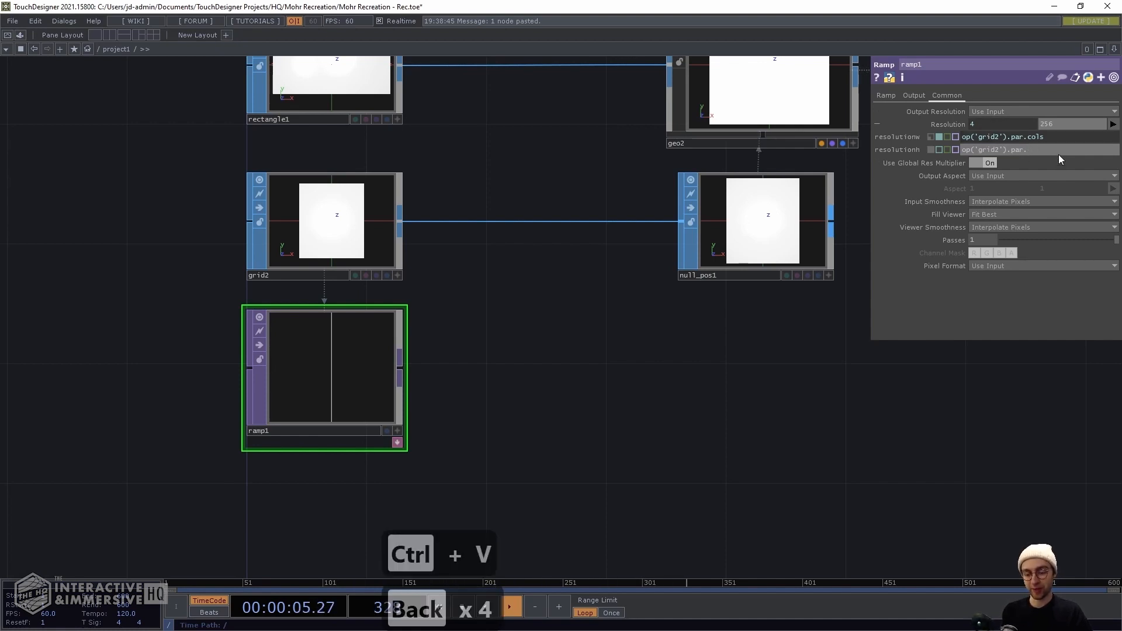
text(rows)
key(Return)
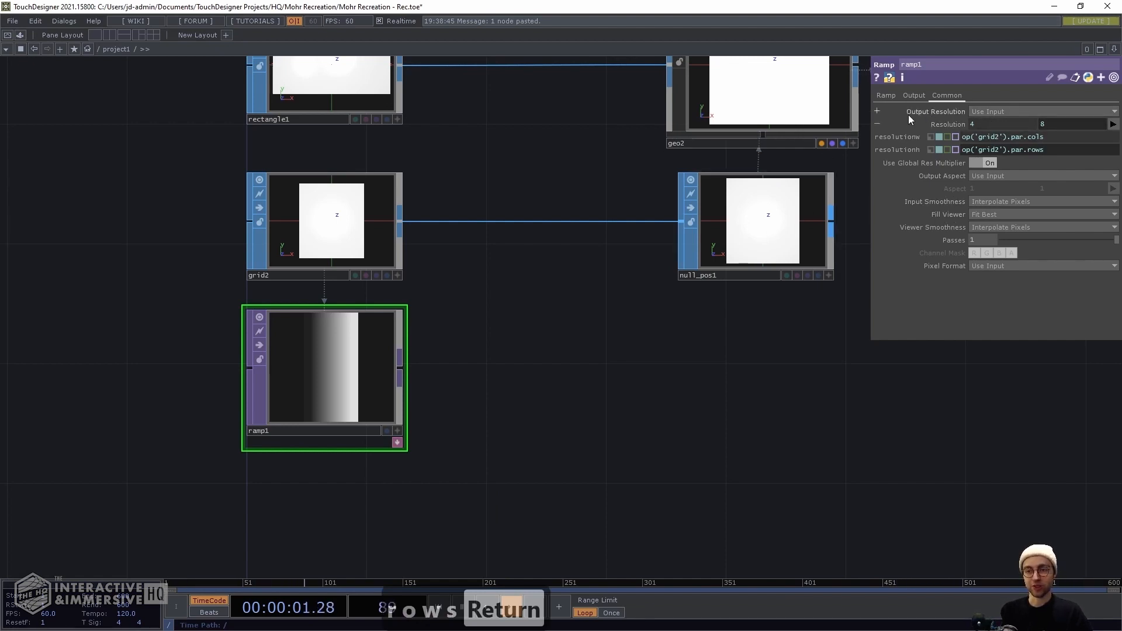
Change ramp1's gradient type to Vertical
click(886, 96)
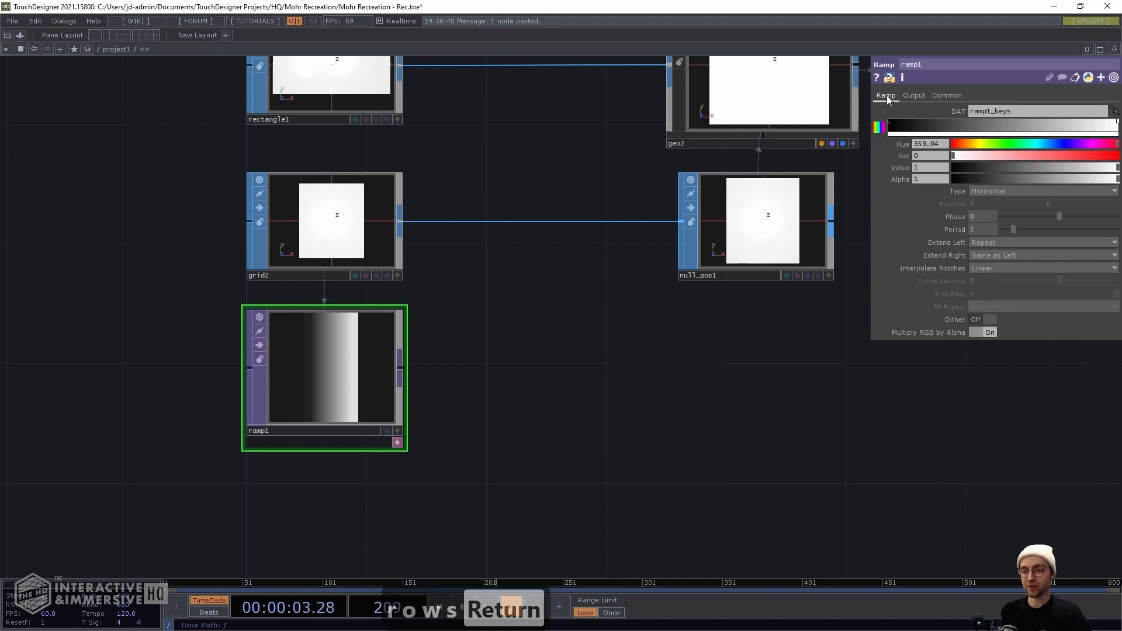
click(1005, 194)
click(987, 204)
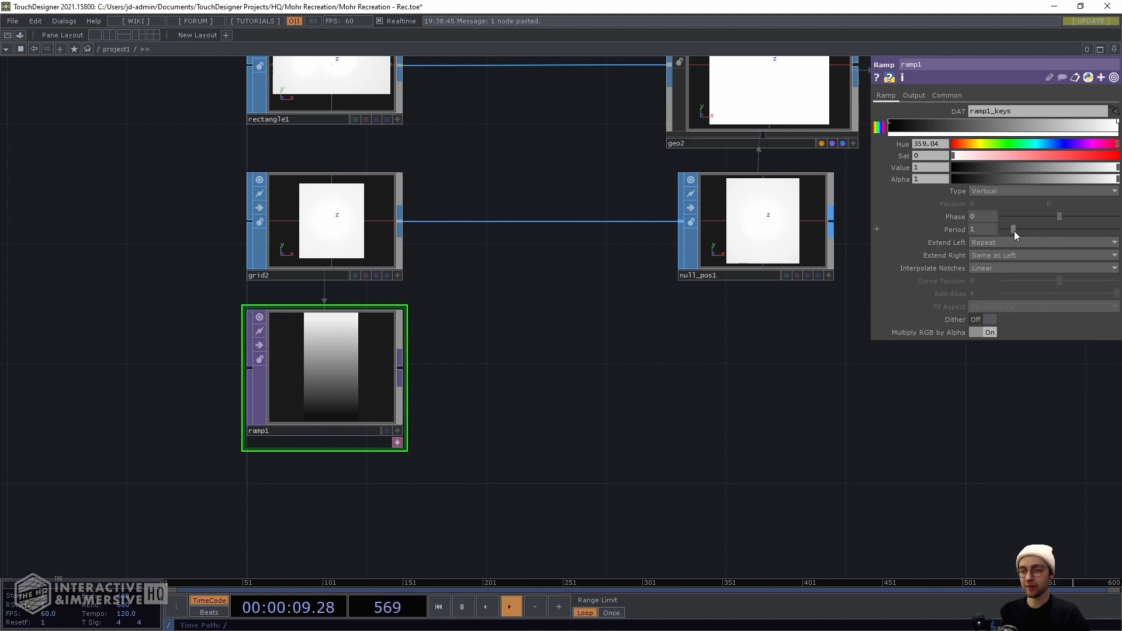
Set ramp1's period to 0.05 and its notch interpolation to Step
click(983, 230)
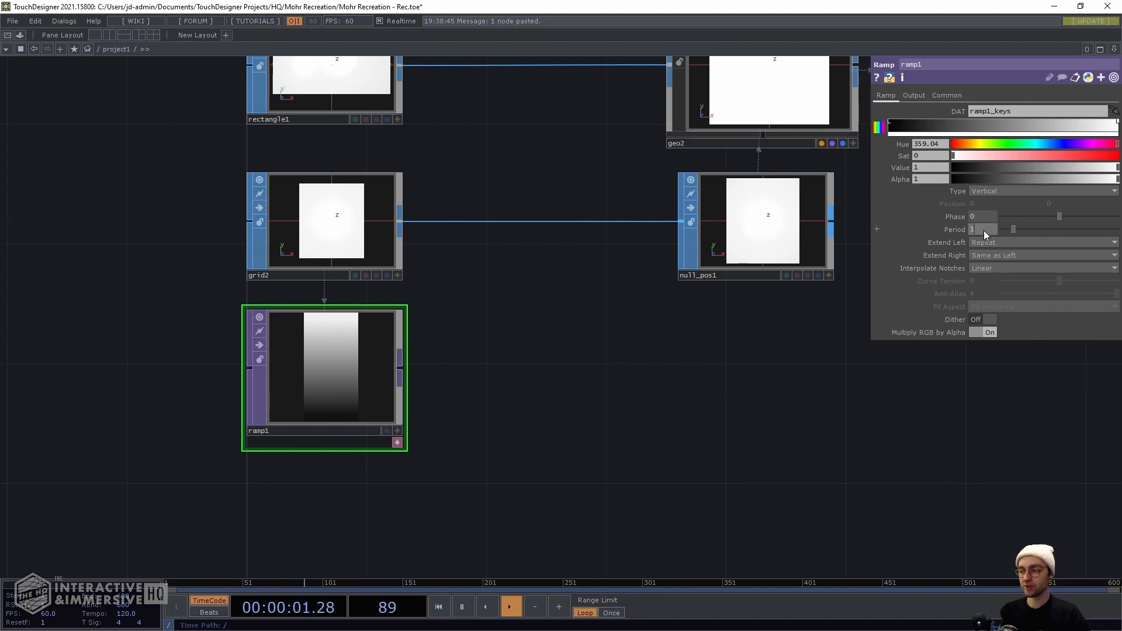
key(BackSpace)
text(0.0)
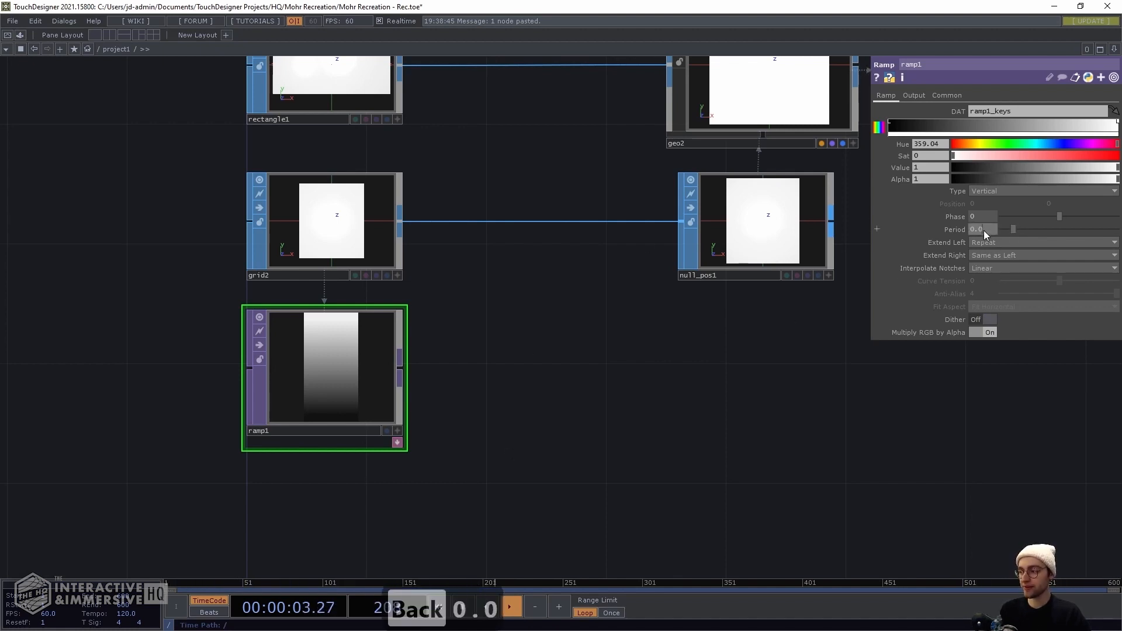
text(5)
key(Return)
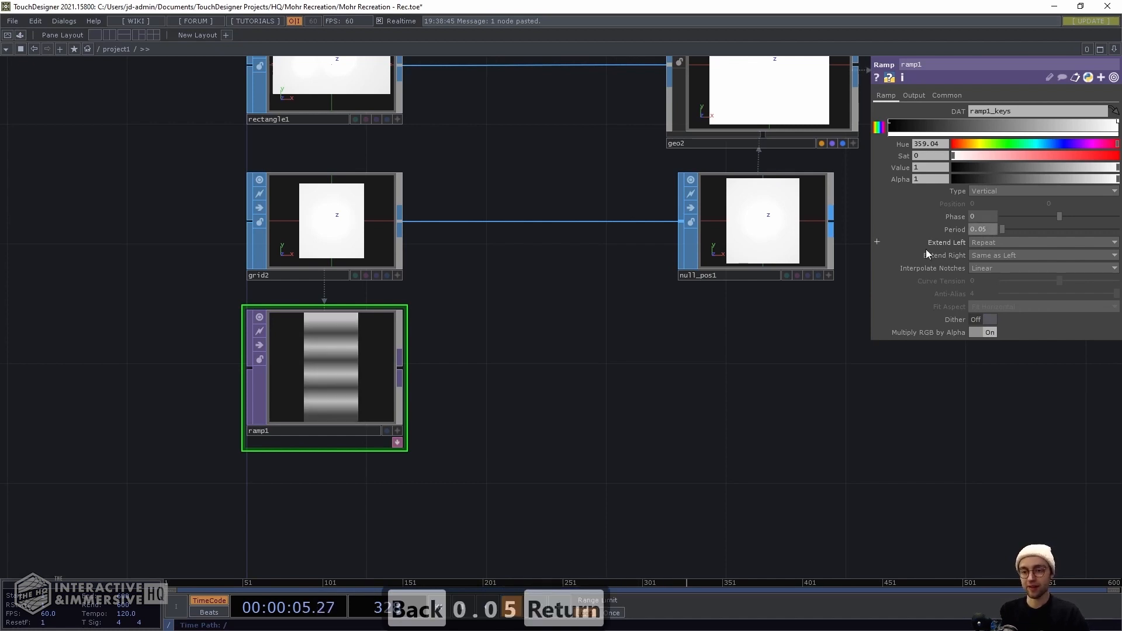
click(992, 266)
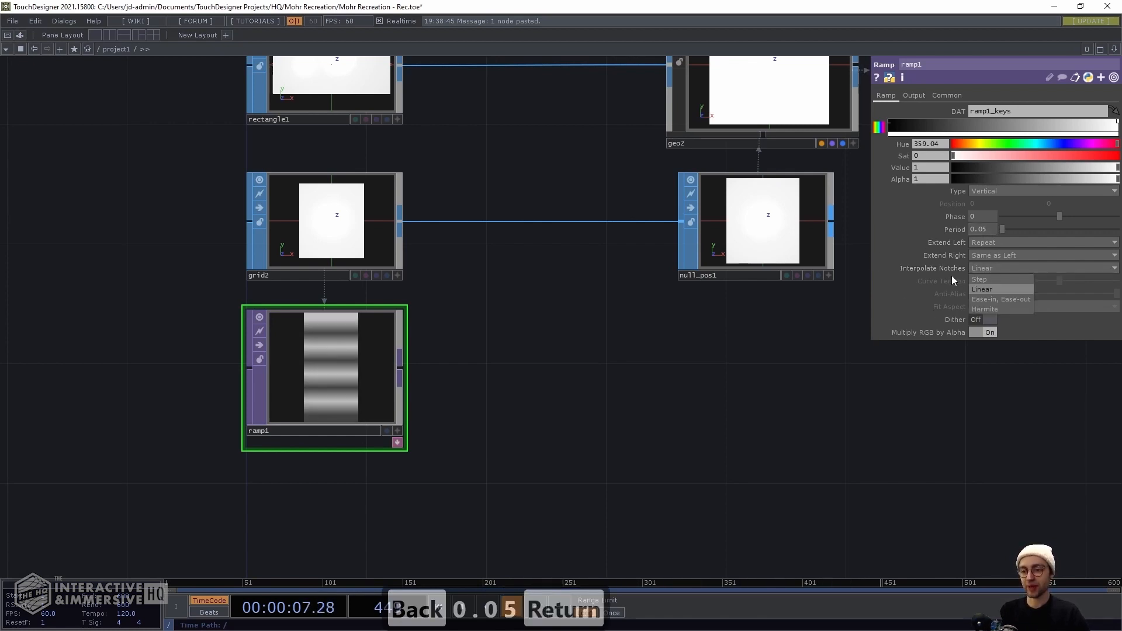
click(988, 276)
Reveal ramp1's docked keys table, make it editable and add an empty row below row 1
drag(441, 435, 602, 400)
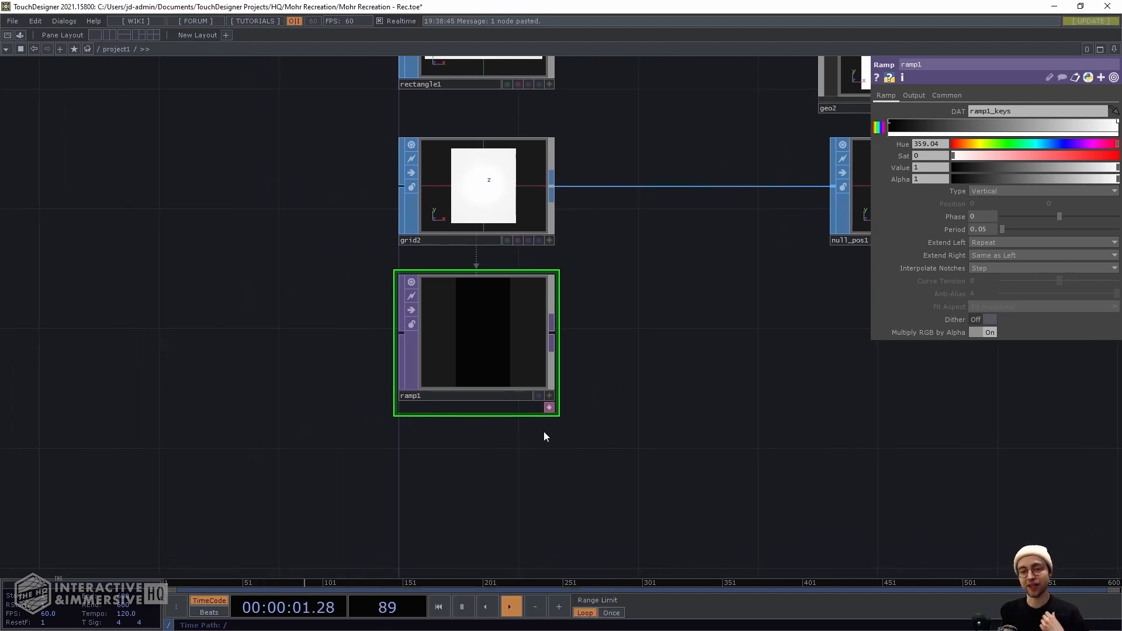
click(550, 407)
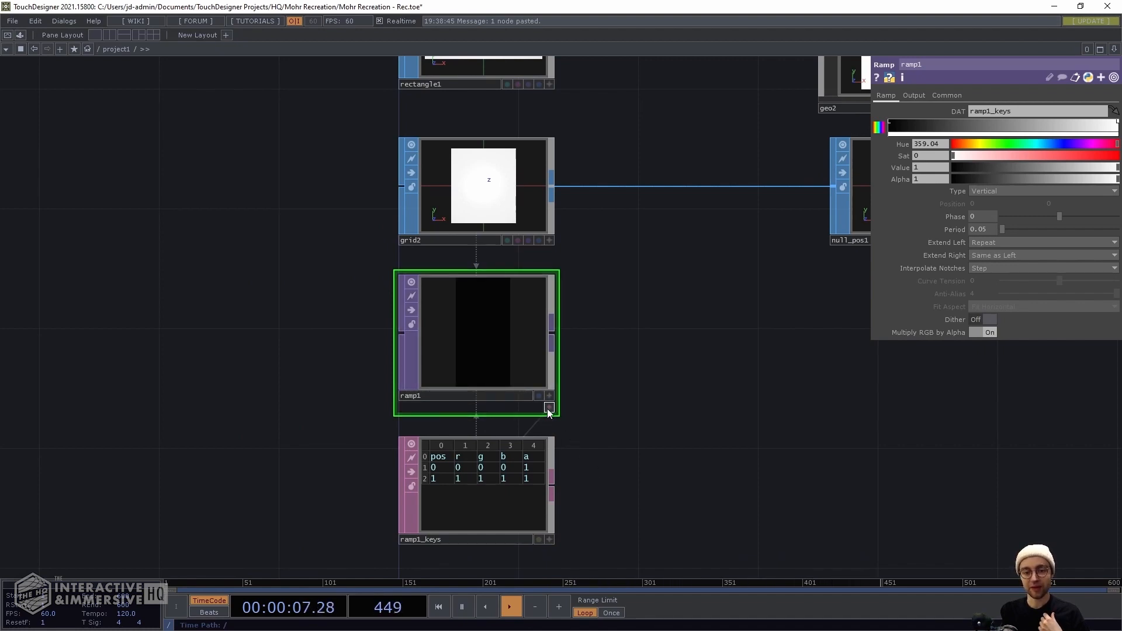
scroll(590, 497, up, 4)
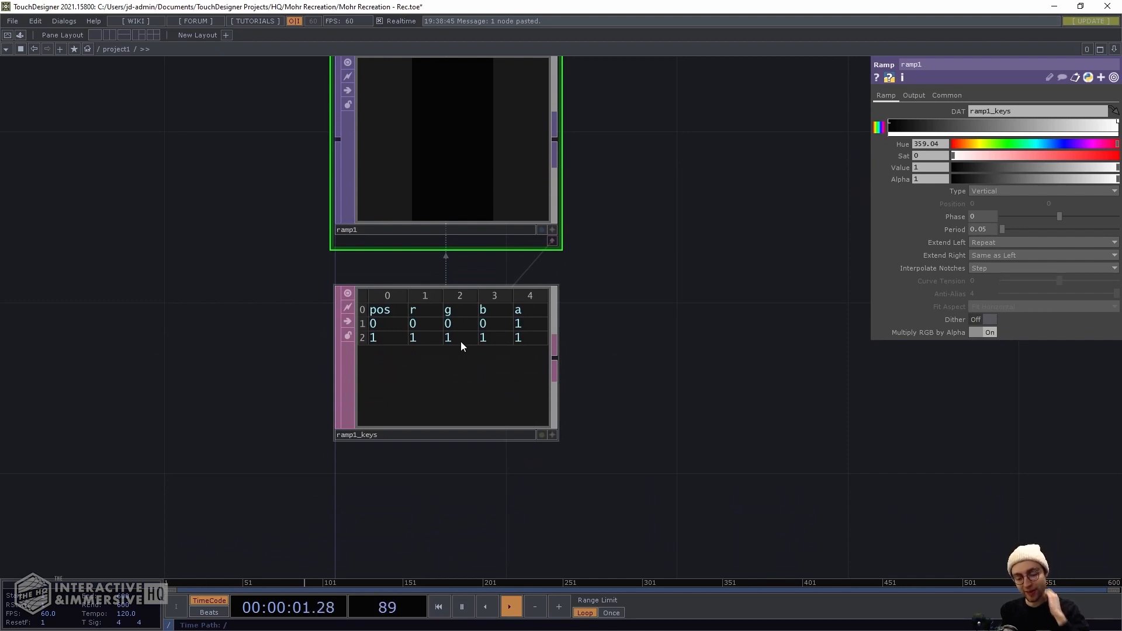
click(553, 435)
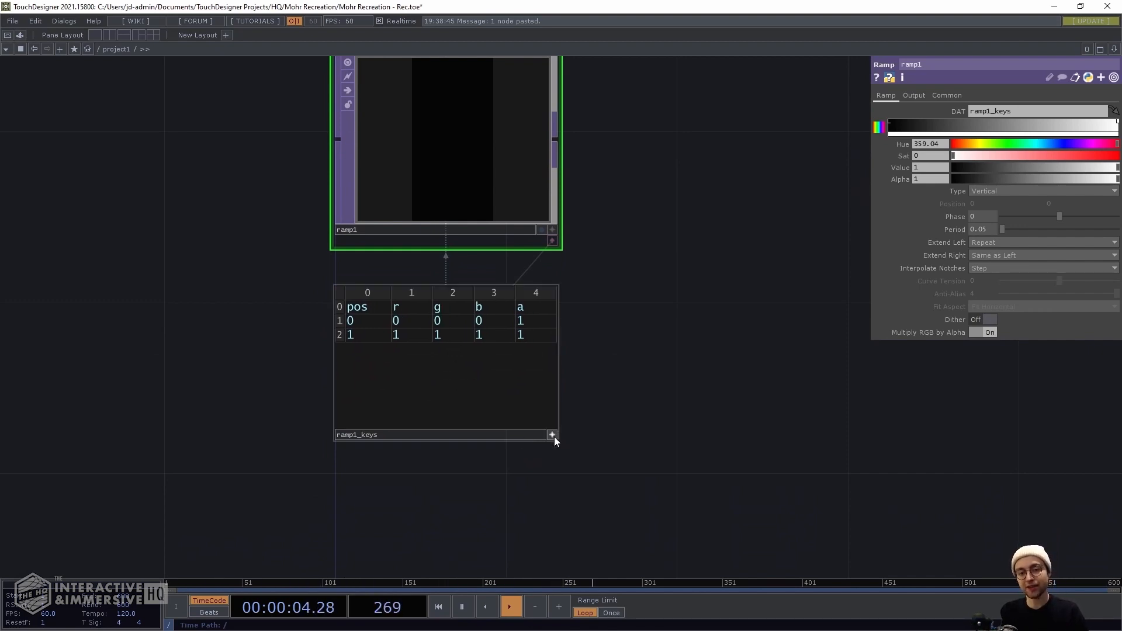
right_click(343, 325)
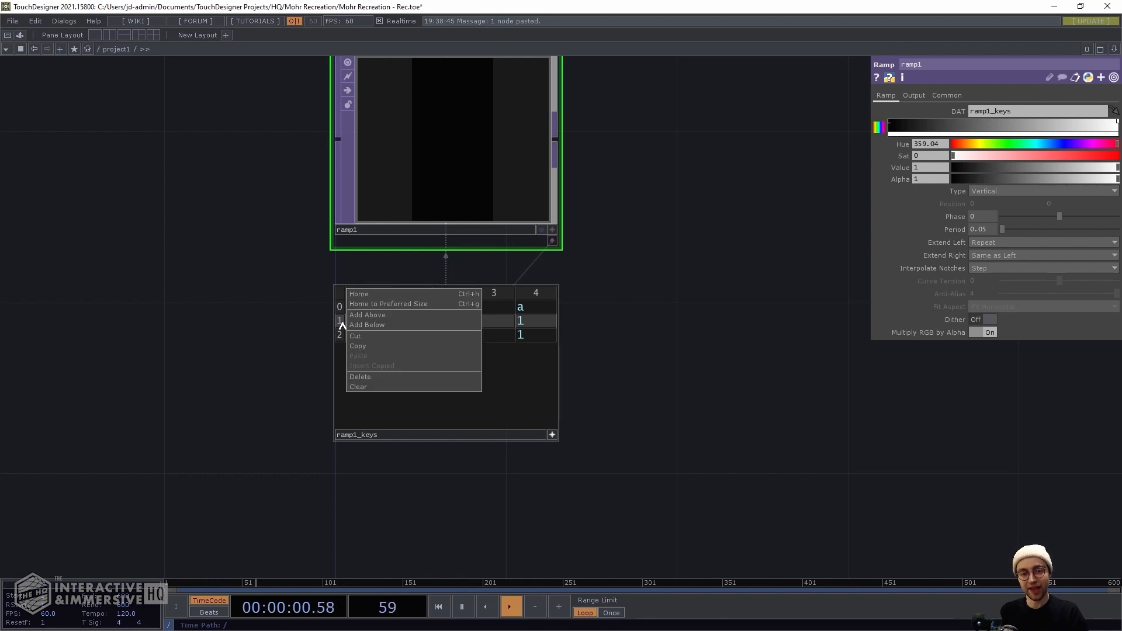
click(373, 325)
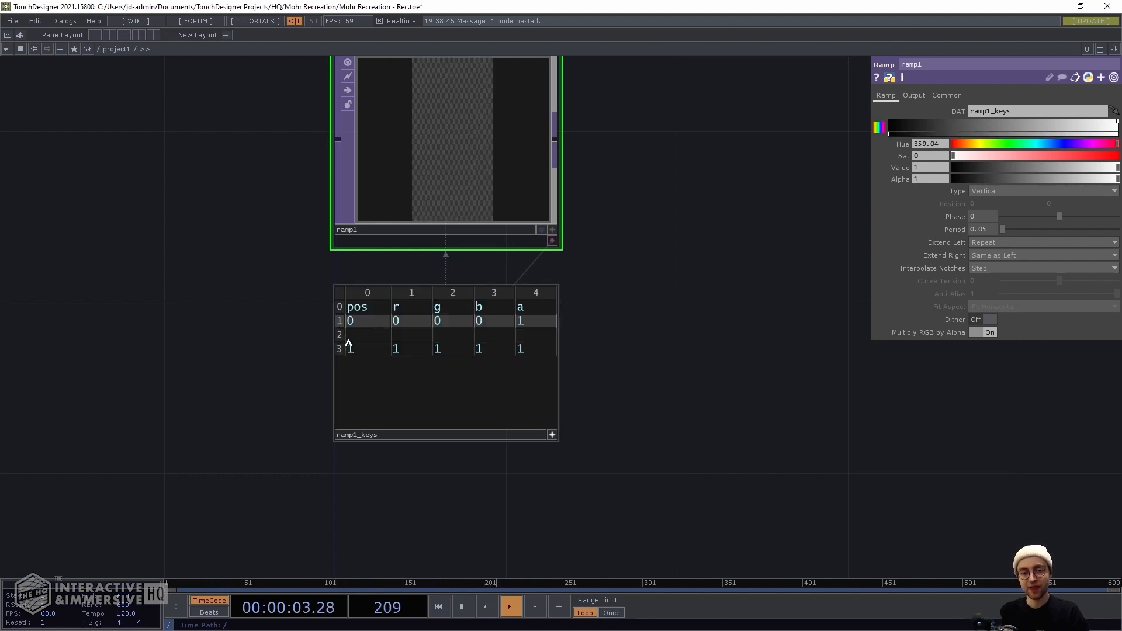
Fill the empty keys row with pos 0.5 and 1 for r, g, b and a, then collapse the docked table
click(351, 336)
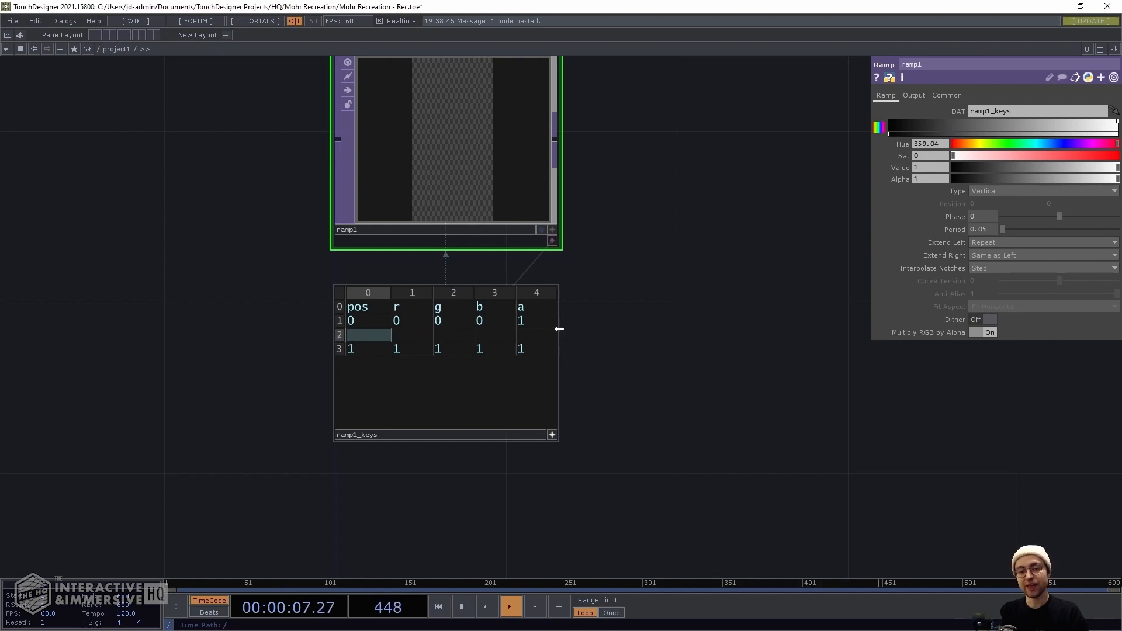
text(0.5)
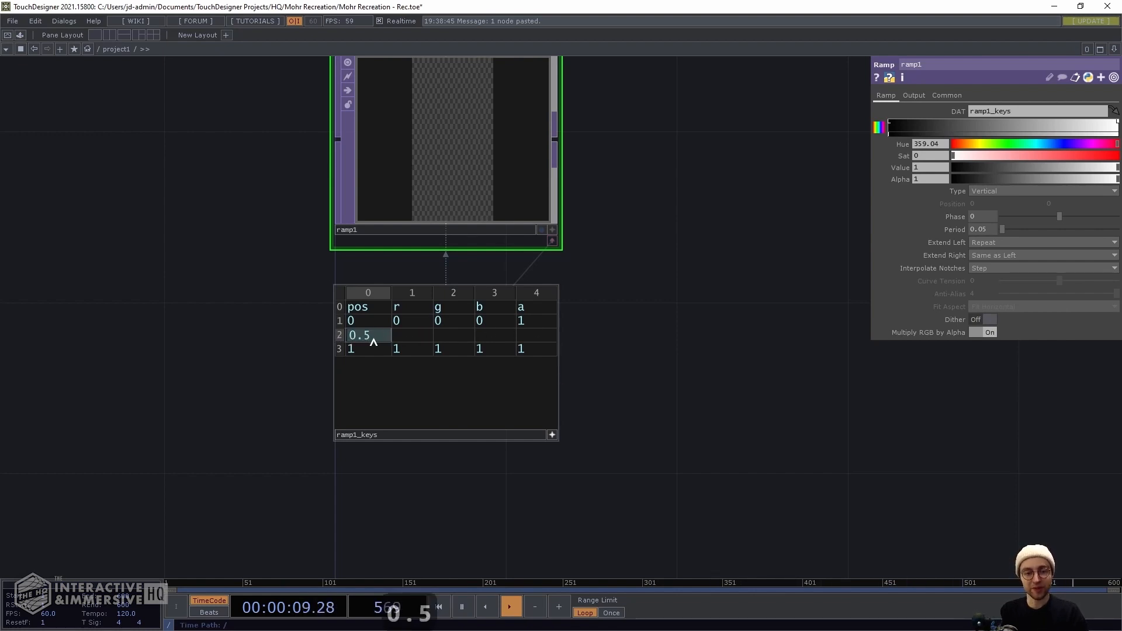
key(Tab)
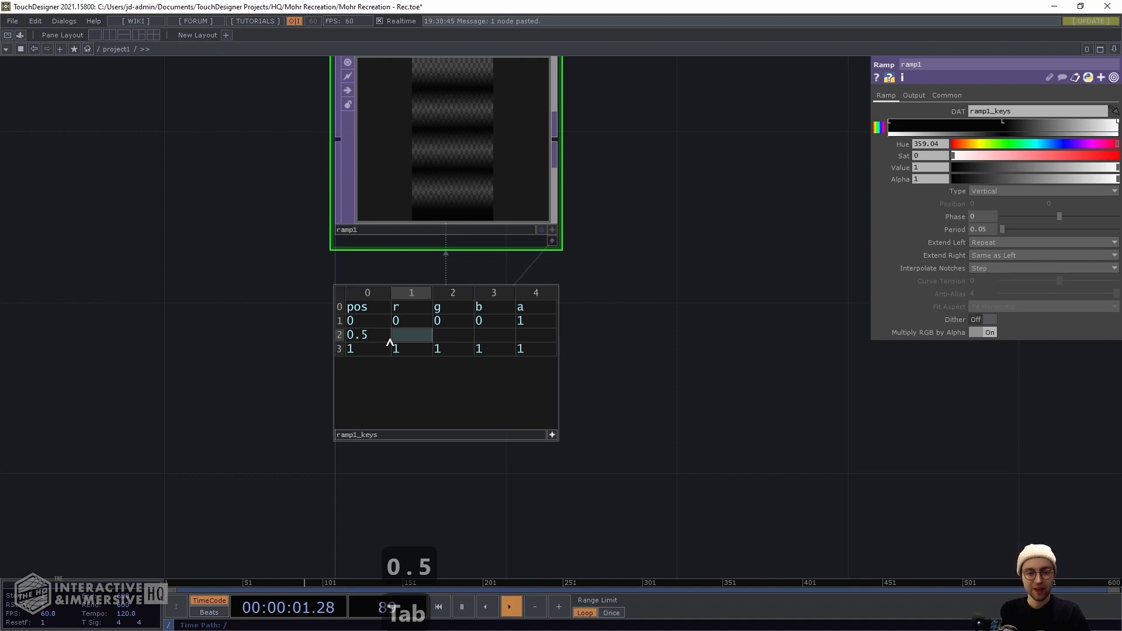
text(1)
key(Tab)
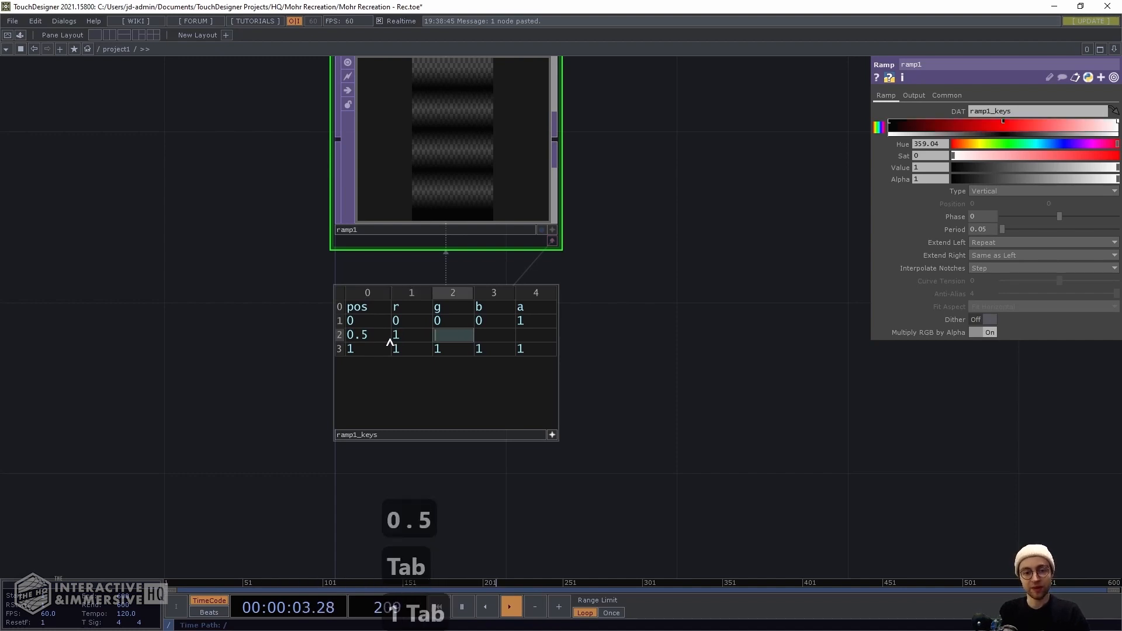
text(1)
key(Tab)
text(1)
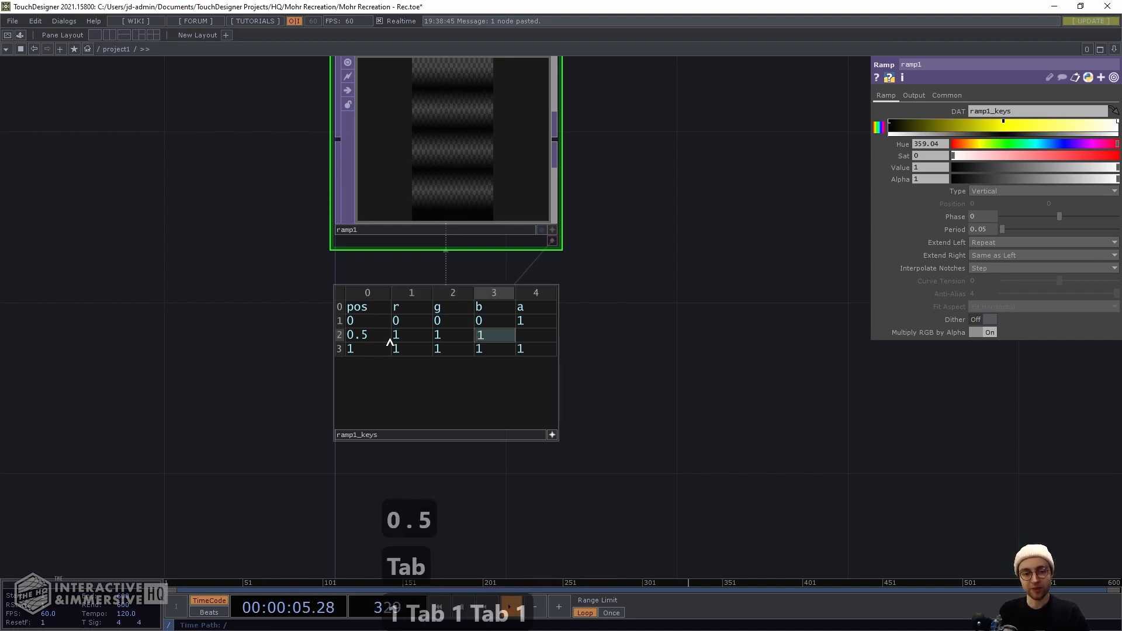
key(Tab)
text(1)
key(Return)
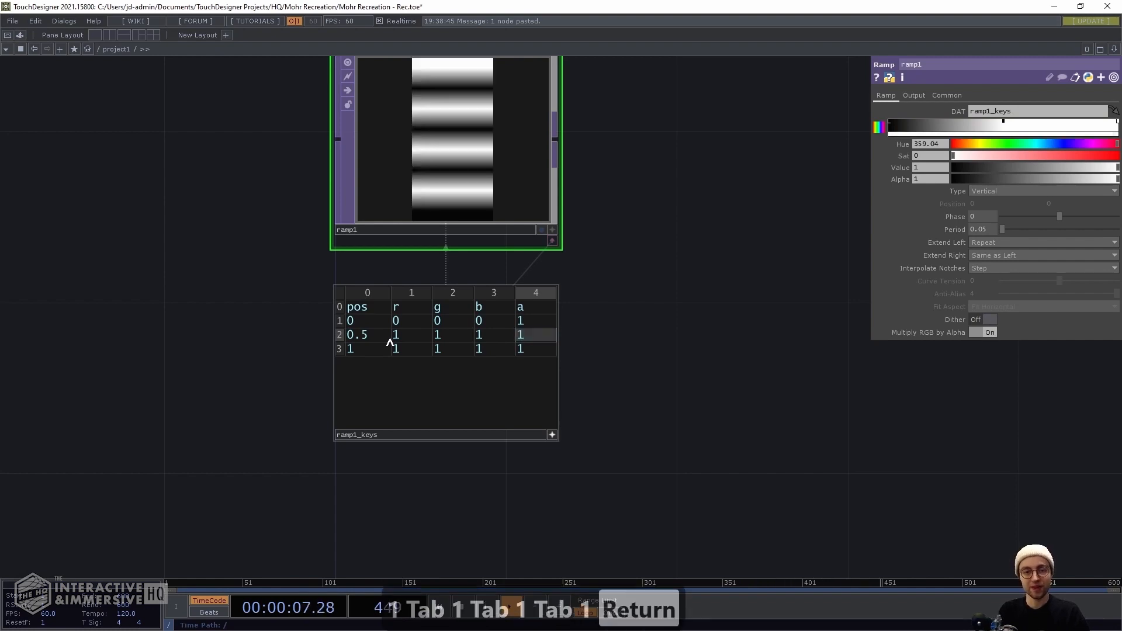
drag(684, 270, 599, 404)
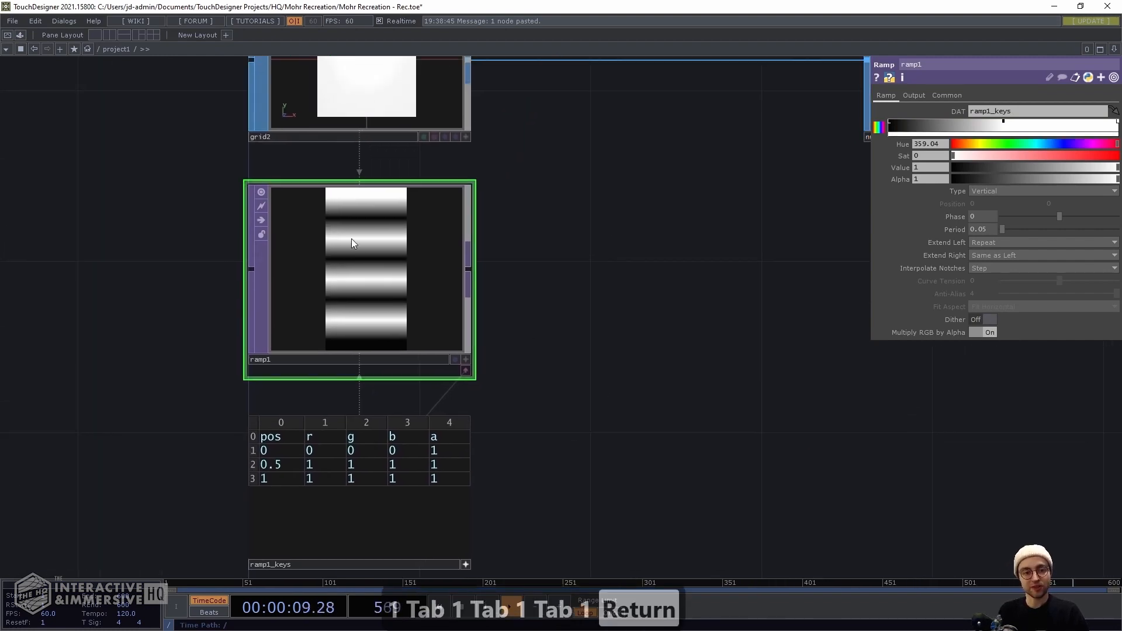
click(466, 372)
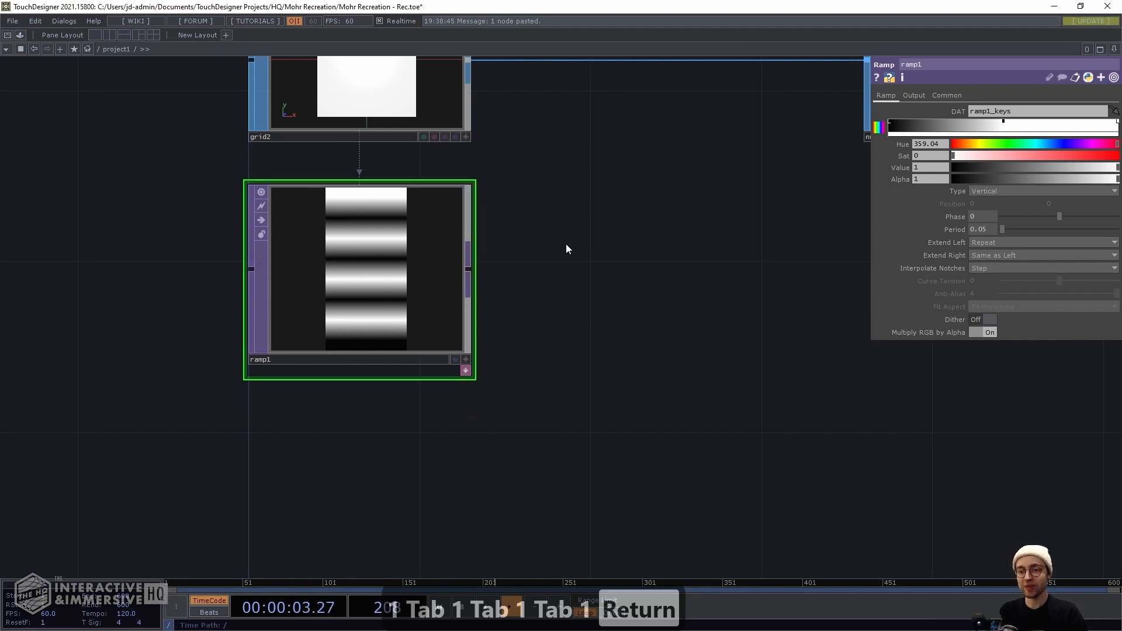
Set both the input smoothness and viewer smoothness of ramp1 to Nearest Pixel
click(942, 95)
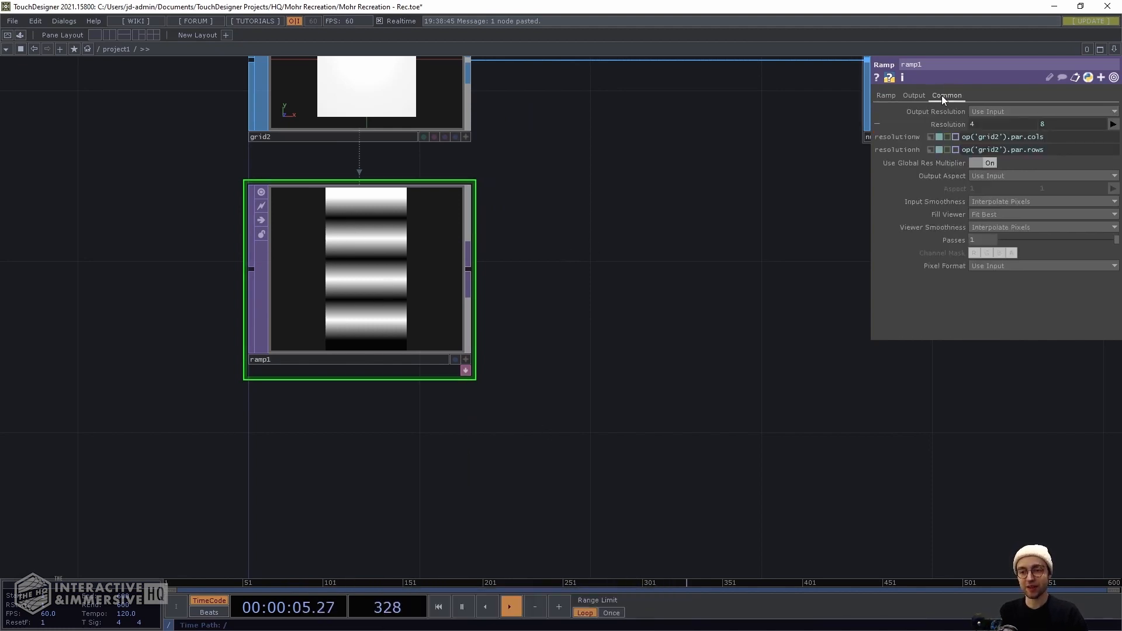
click(971, 202)
click(991, 213)
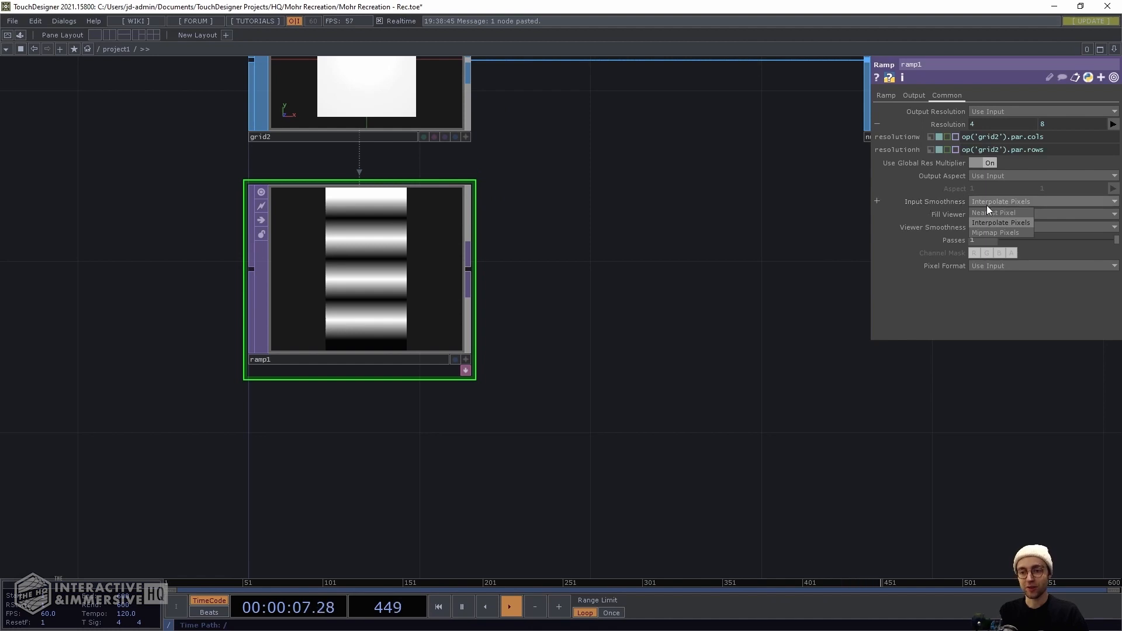
click(987, 226)
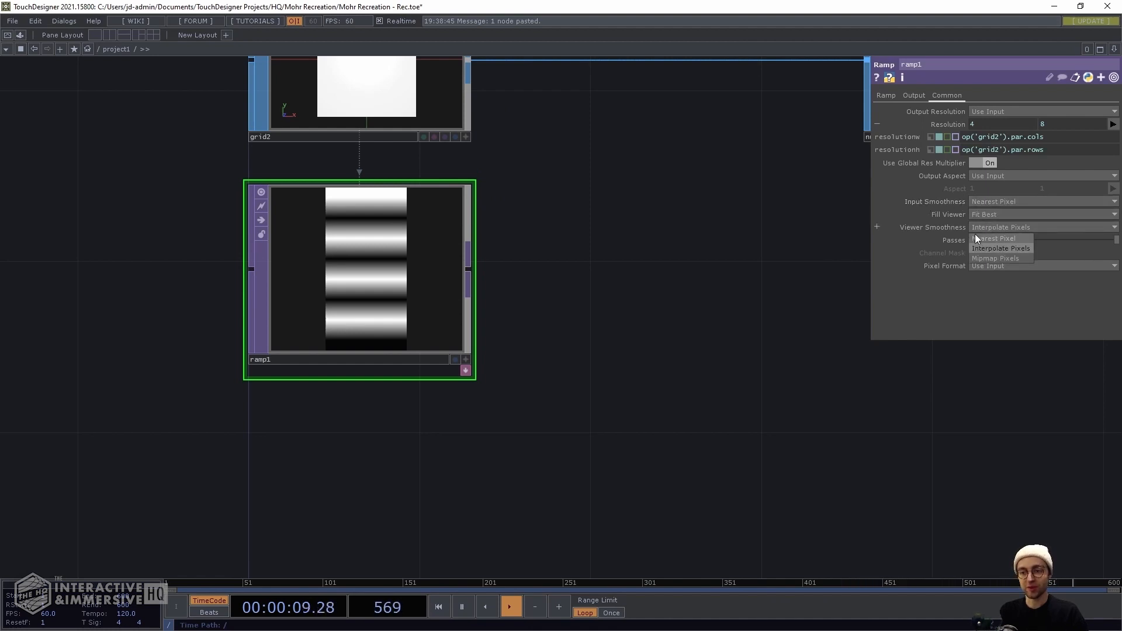
click(976, 237)
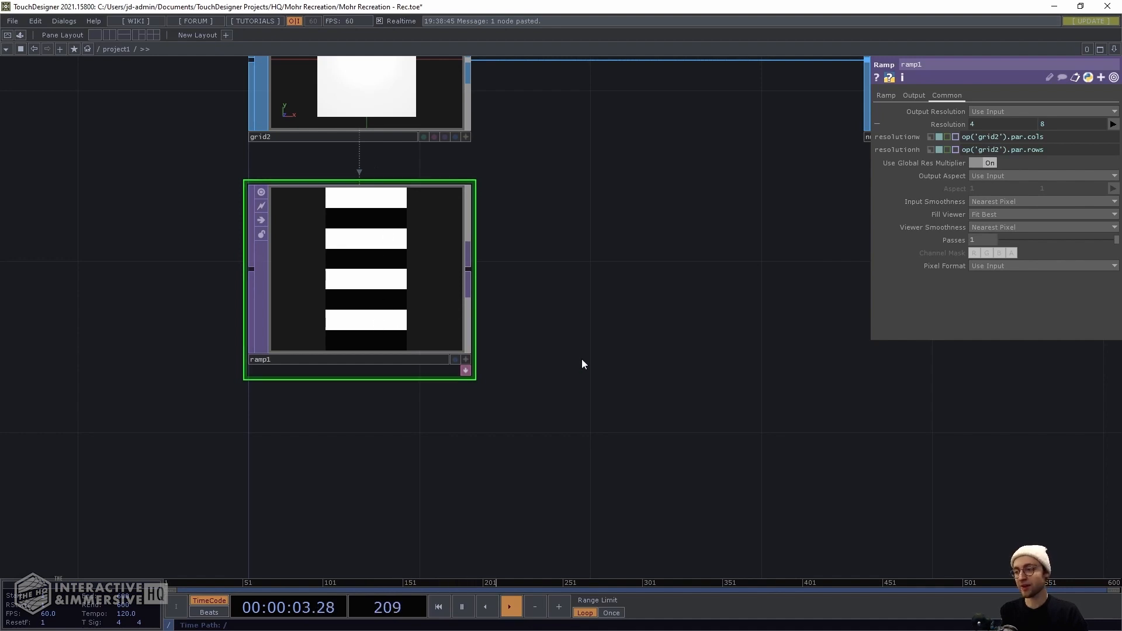
Add a Null TOP connected to ramp1's output and place it below null_pos1
scroll(591, 365, down, 4)
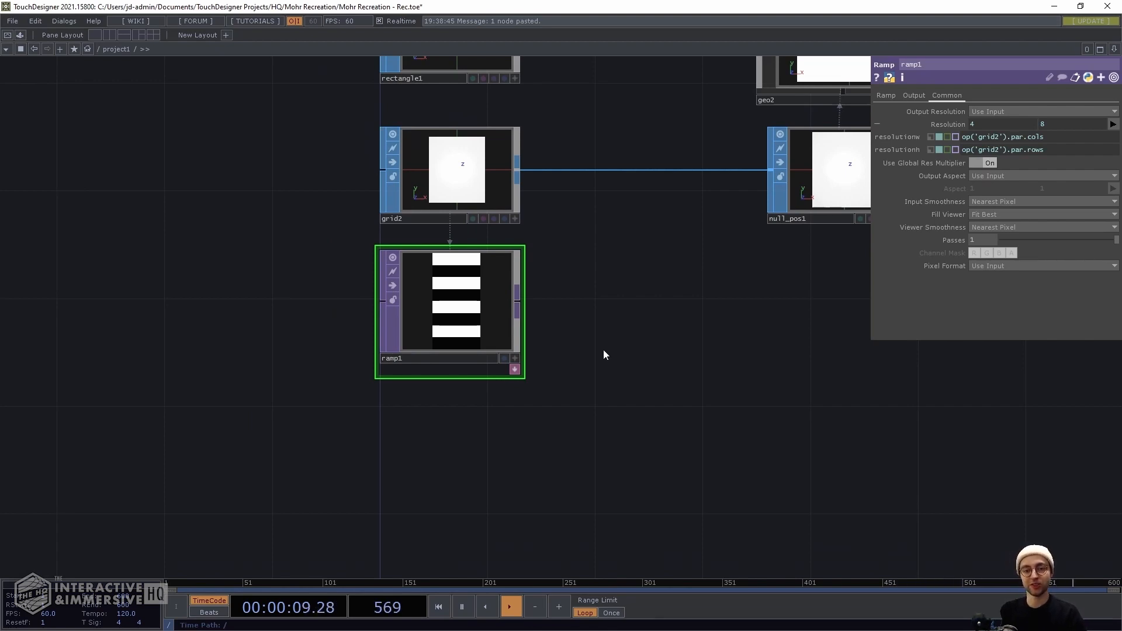
drag(603, 350, 513, 353)
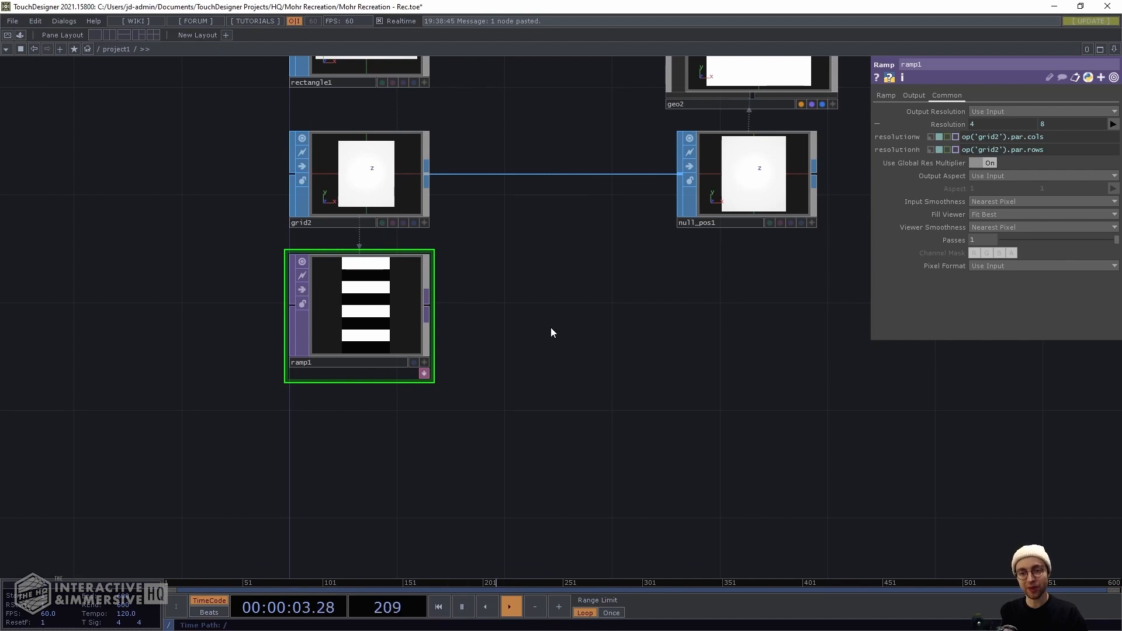
key(alt+n)
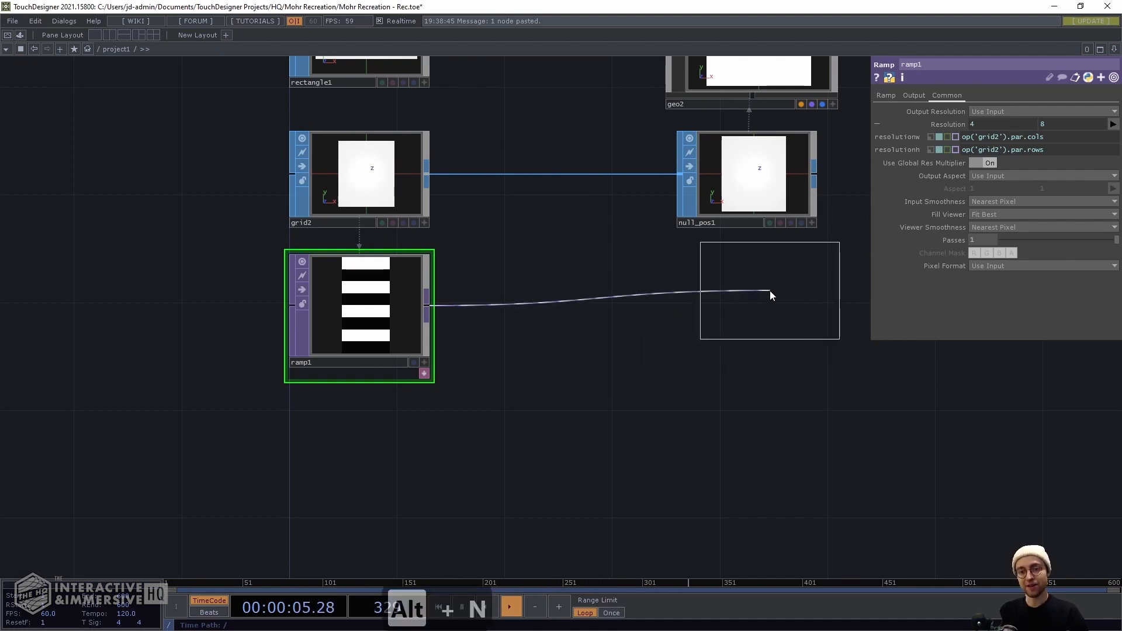
click(754, 308)
drag(754, 305, 754, 316)
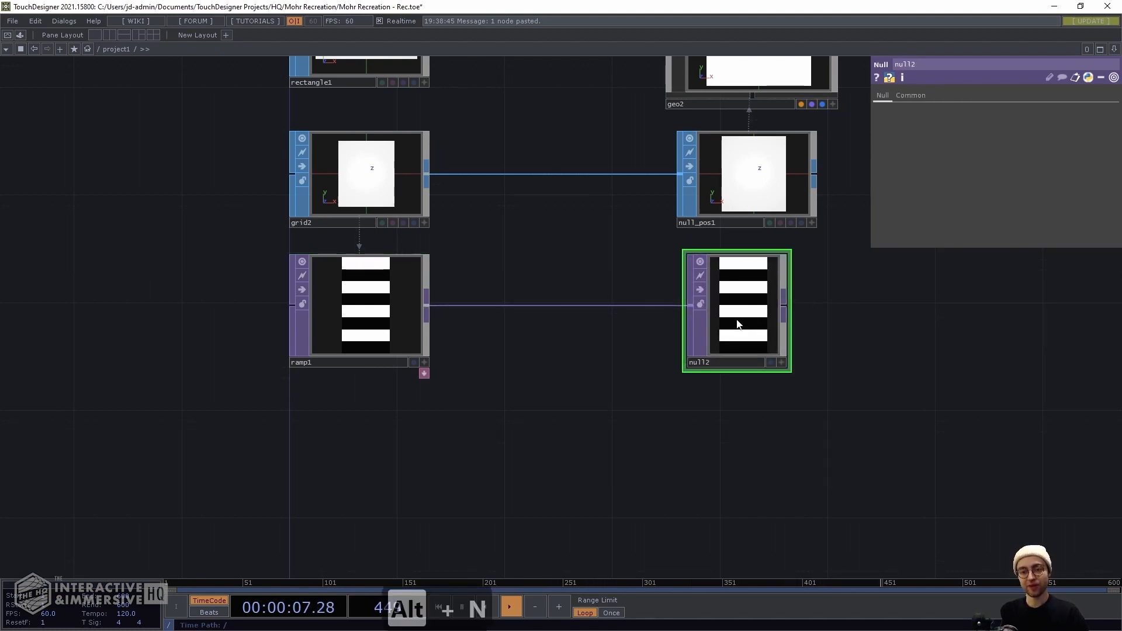
Rename the Null TOP after ramp1 to null_color
drag(707, 415, 592, 401)
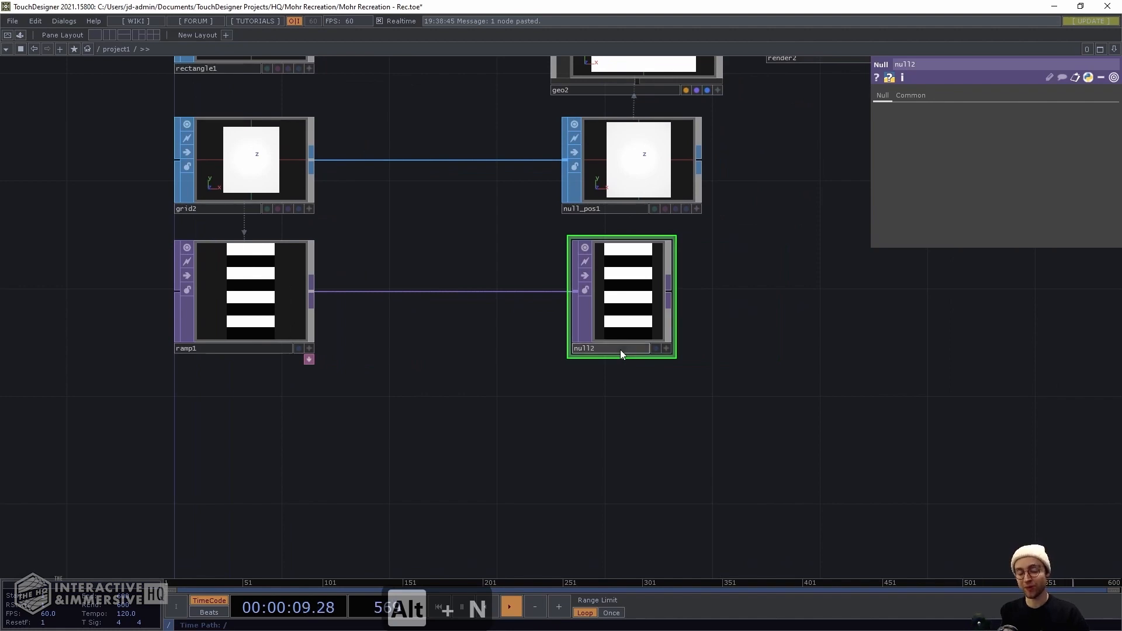
key(BackSpace)
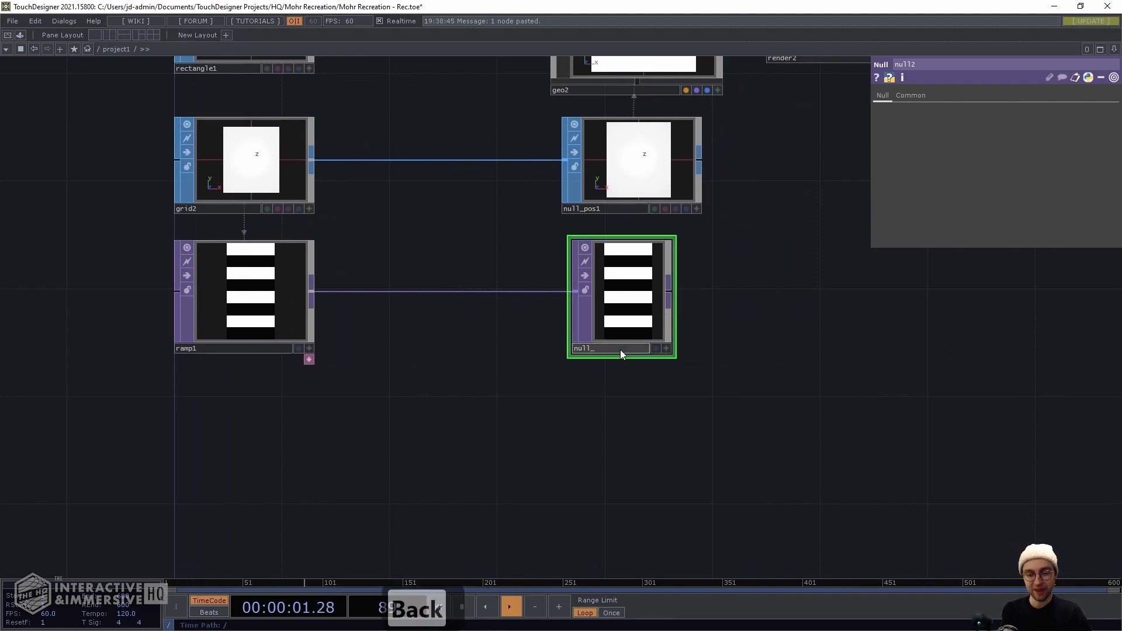
text(color)
key(Return)
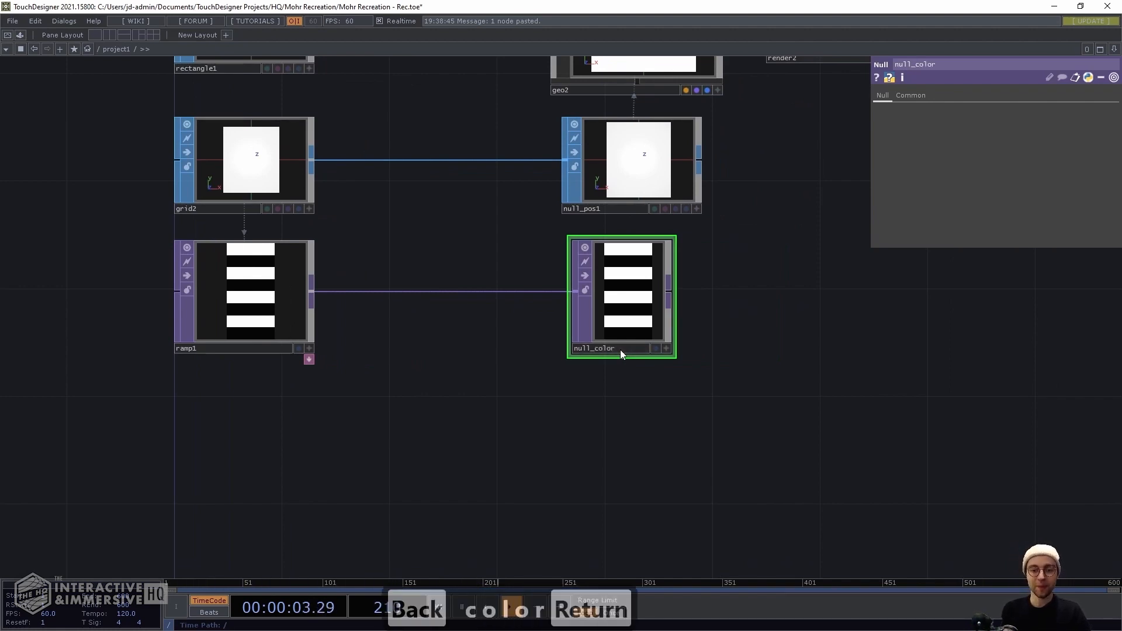
Assign null_color as the Color OP in geo2's instancing parameters
drag(769, 339, 601, 447)
click(484, 119)
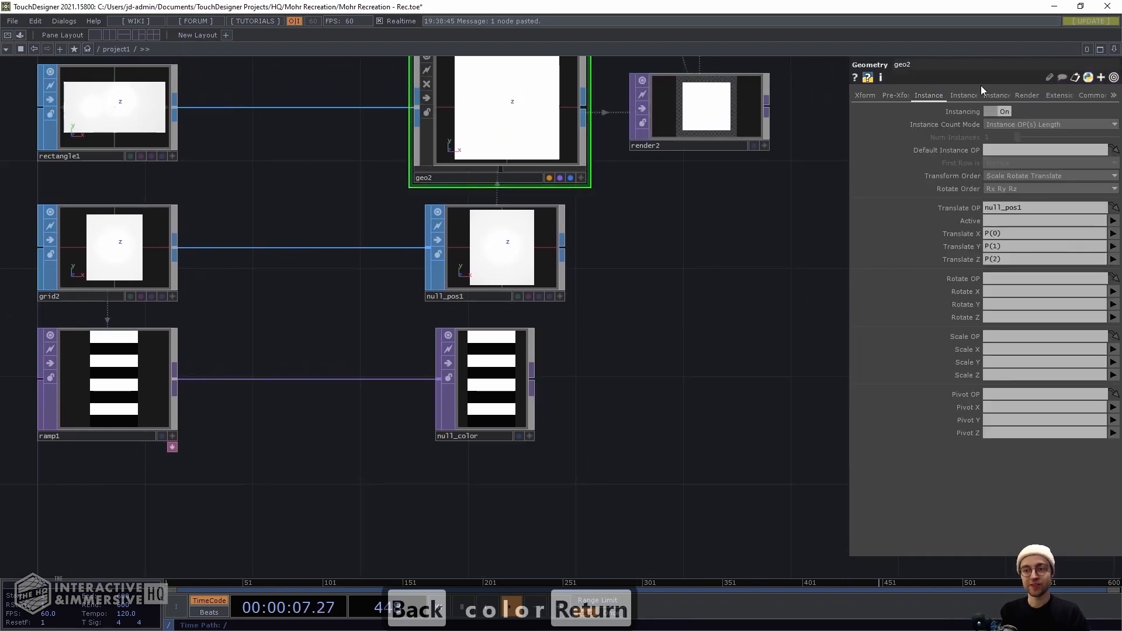
click(965, 96)
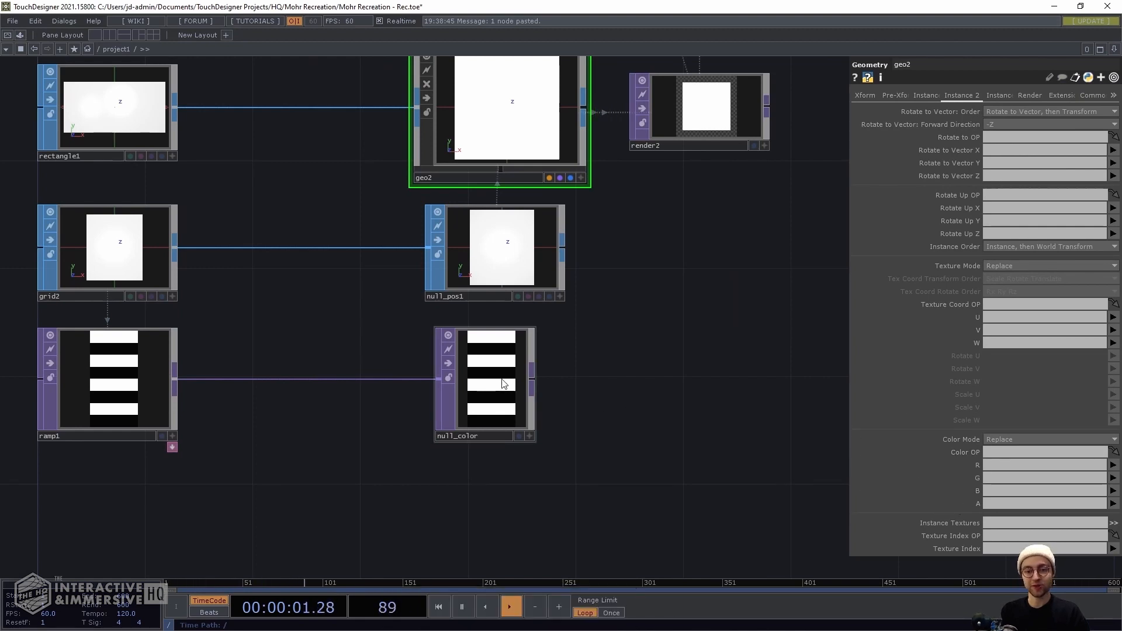
drag(504, 384, 993, 451)
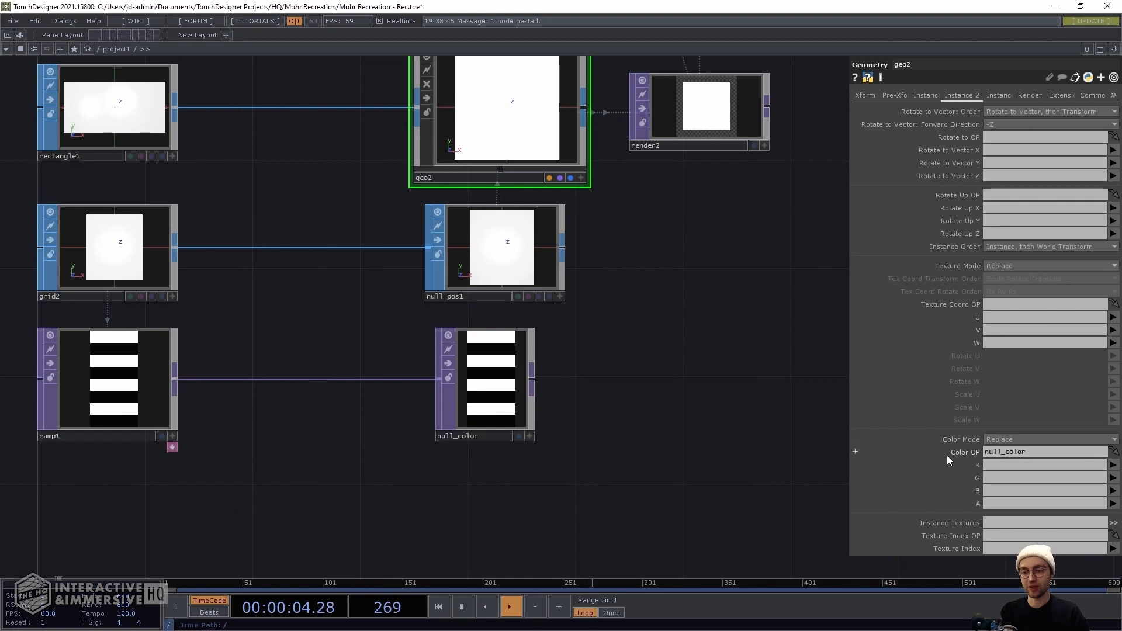
Map geo2's instance color R, G, B and A to null_color's r, g, b and a channels
click(1114, 474)
click(1113, 479)
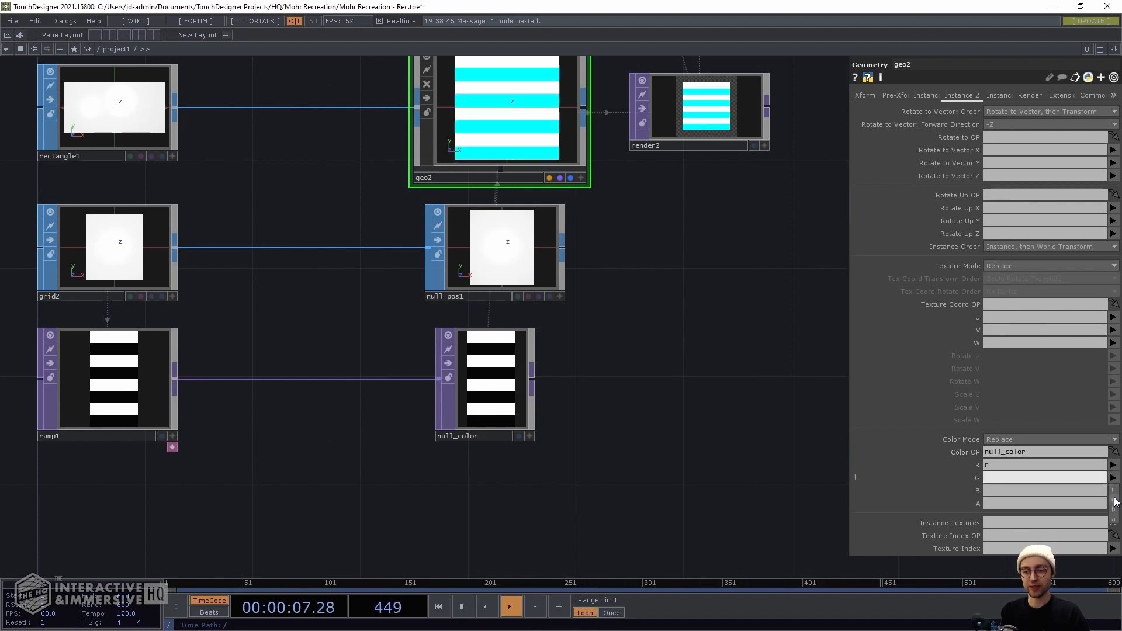
click(1115, 498)
click(1114, 522)
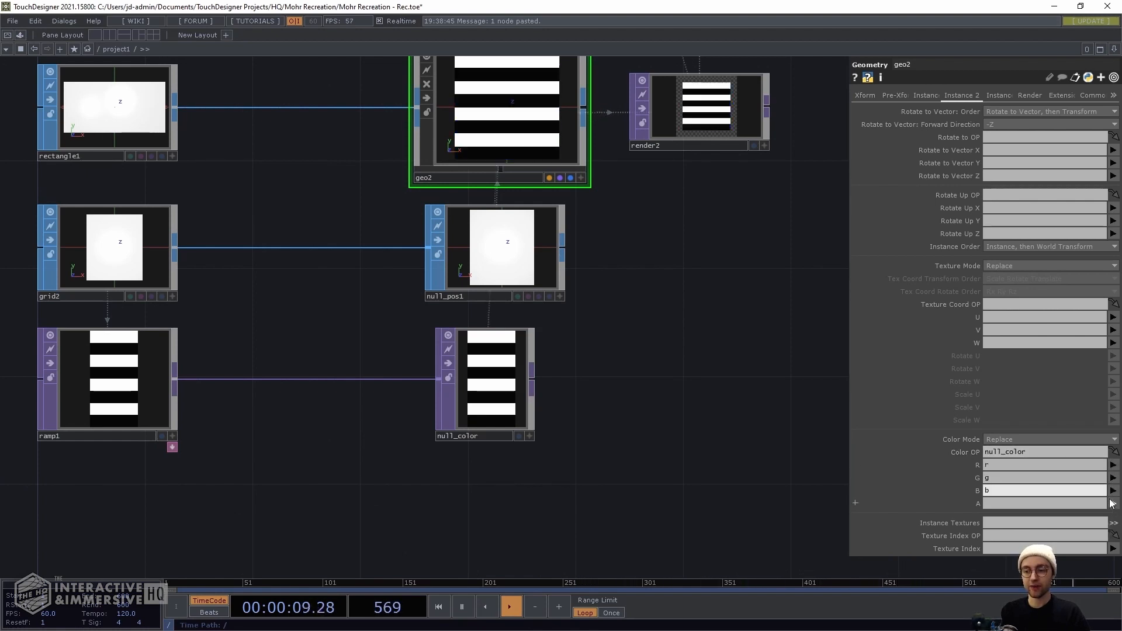
click(1114, 504)
click(1113, 545)
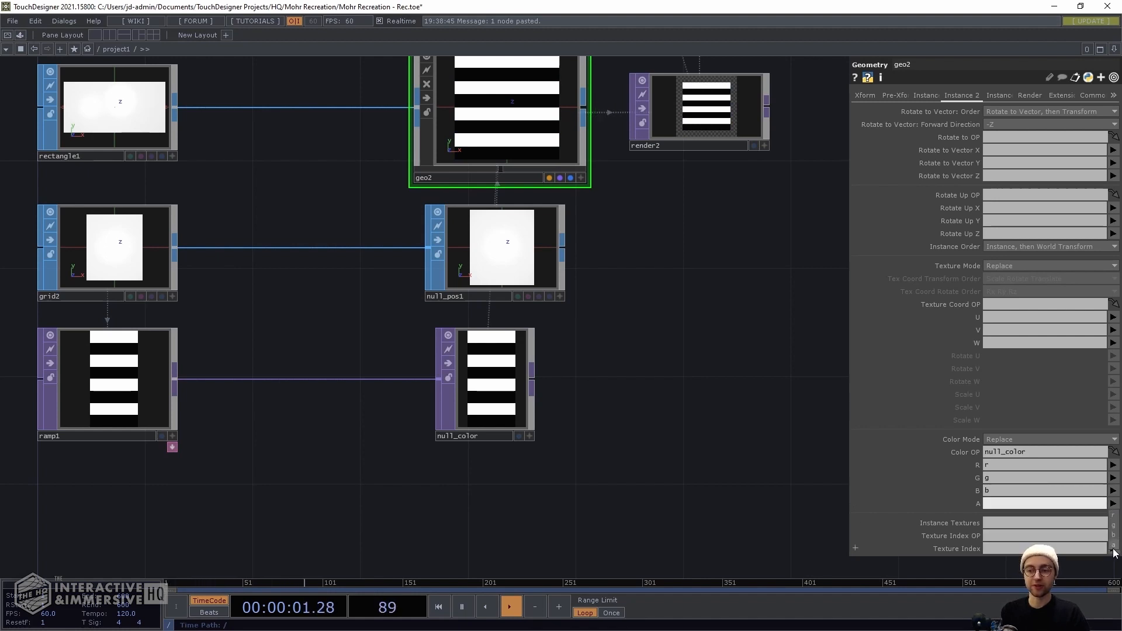
Examine the striped rectangles in the render2 output up close
drag(745, 374, 622, 402)
scroll(621, 402, down, 3)
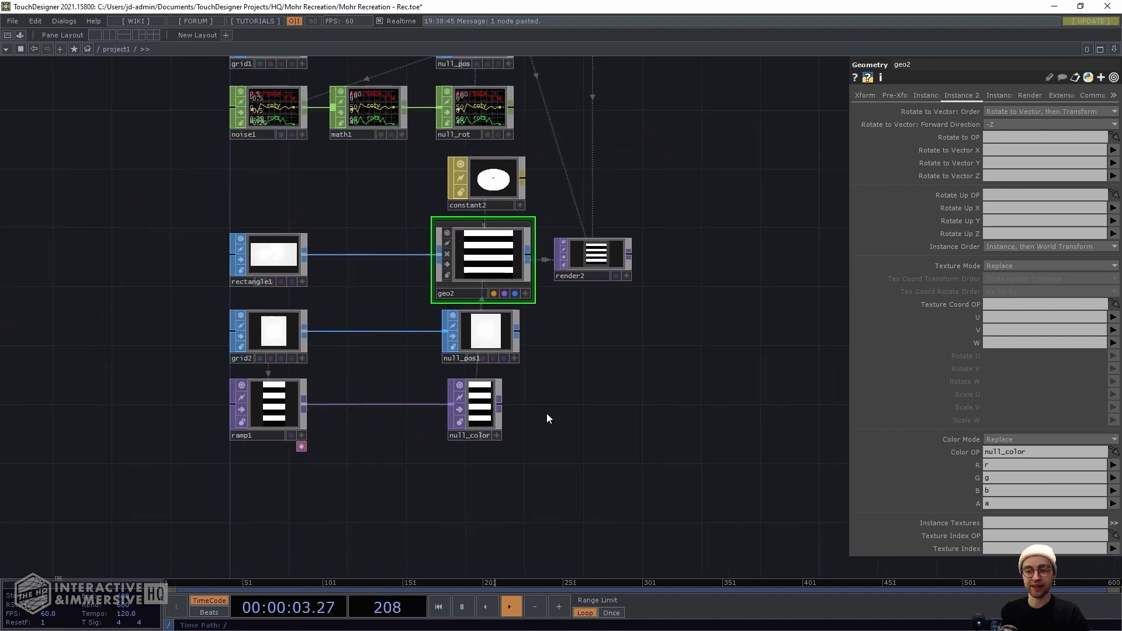
scroll(656, 301, up, 5)
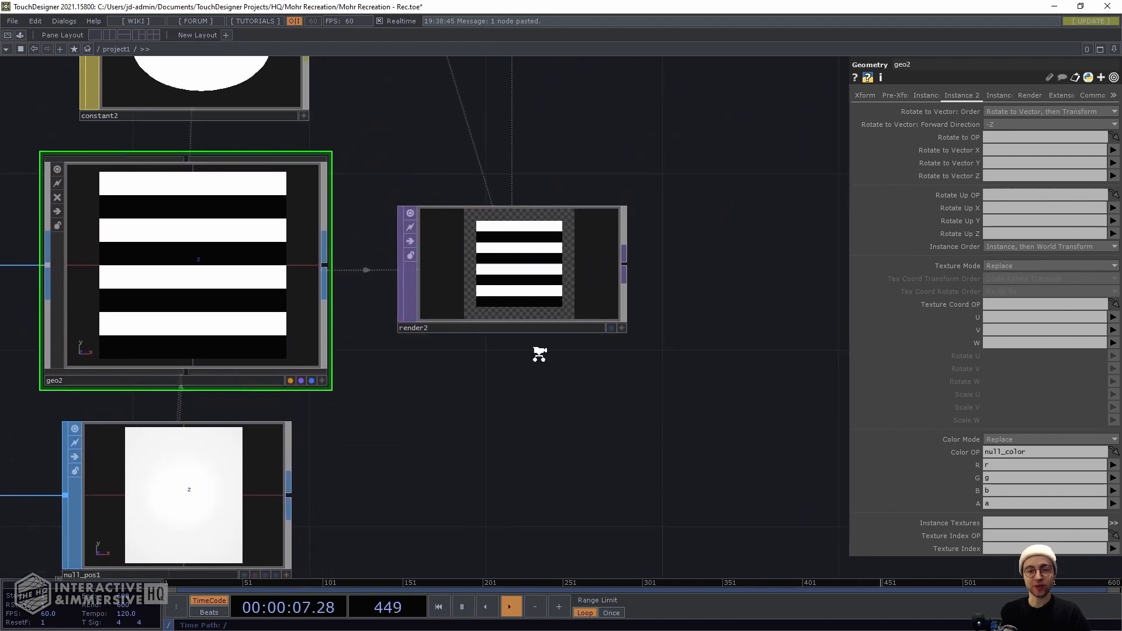
scroll(534, 351, up, 2)
drag(567, 352, 550, 396)
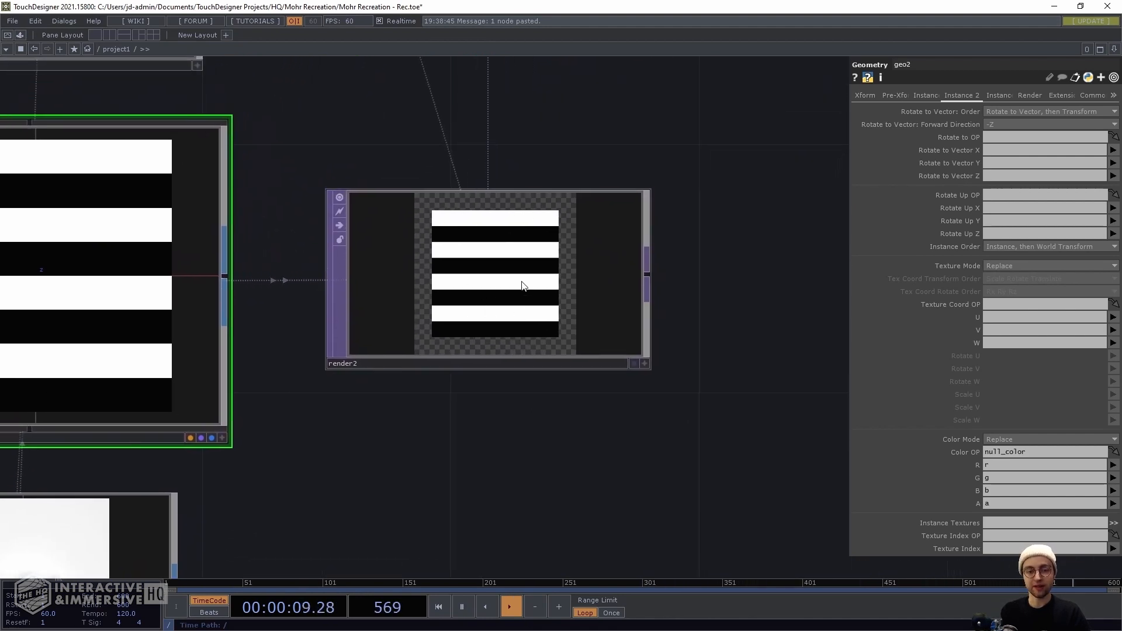
scroll(550, 357, down, 6)
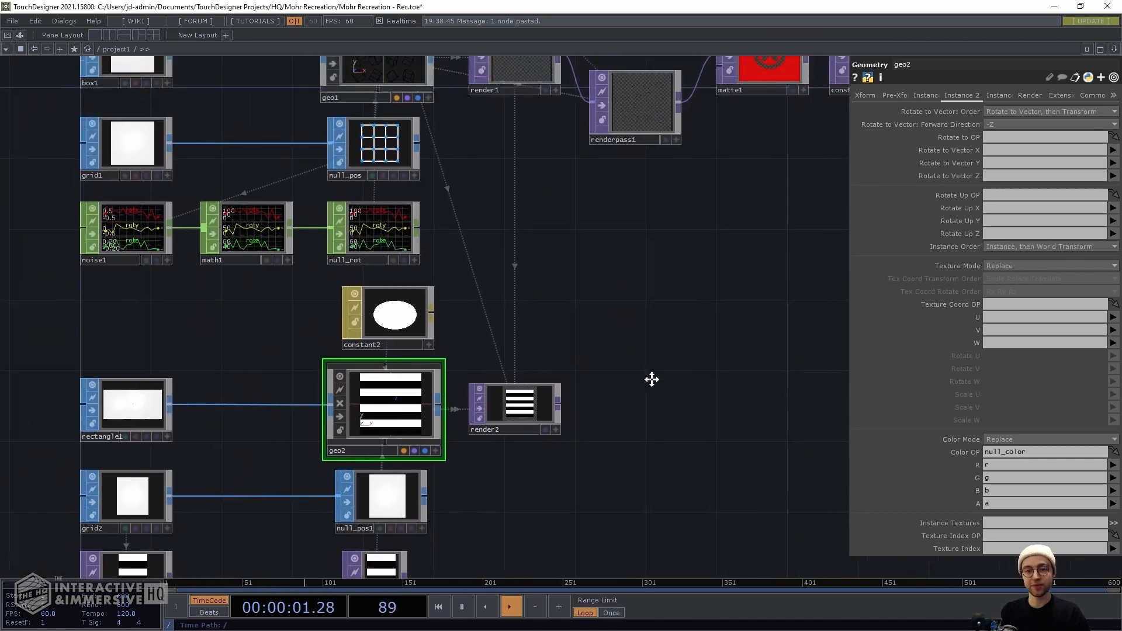
Add a Select TOP and place it directly below renderpass1
scroll(710, 356, down, 1)
drag(689, 360, 581, 369)
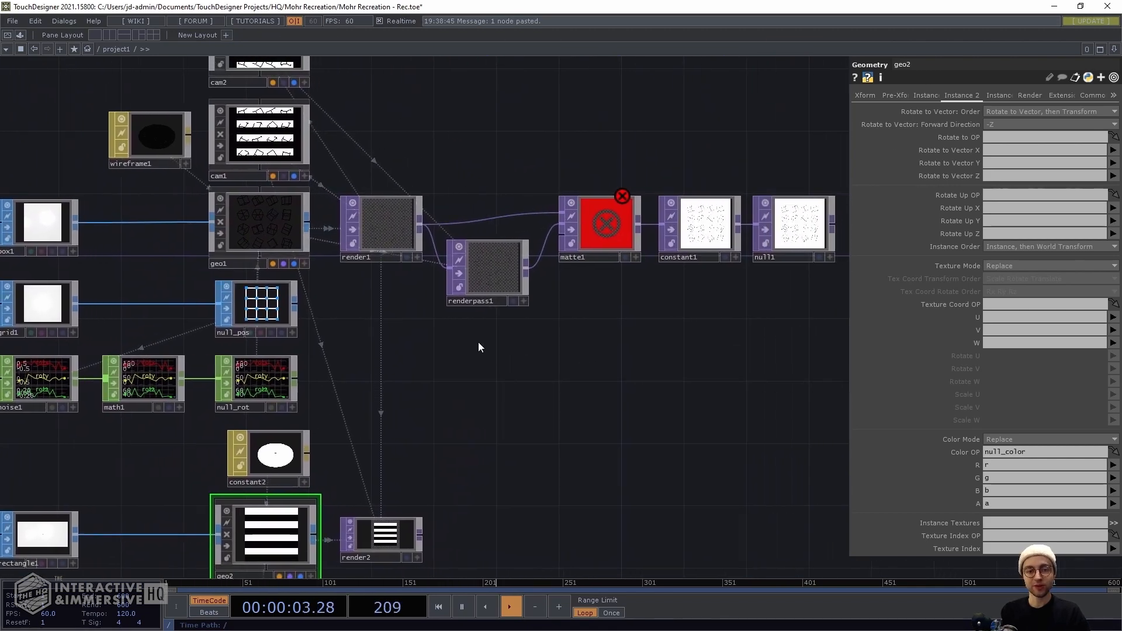
key(Tab)
text(sel)
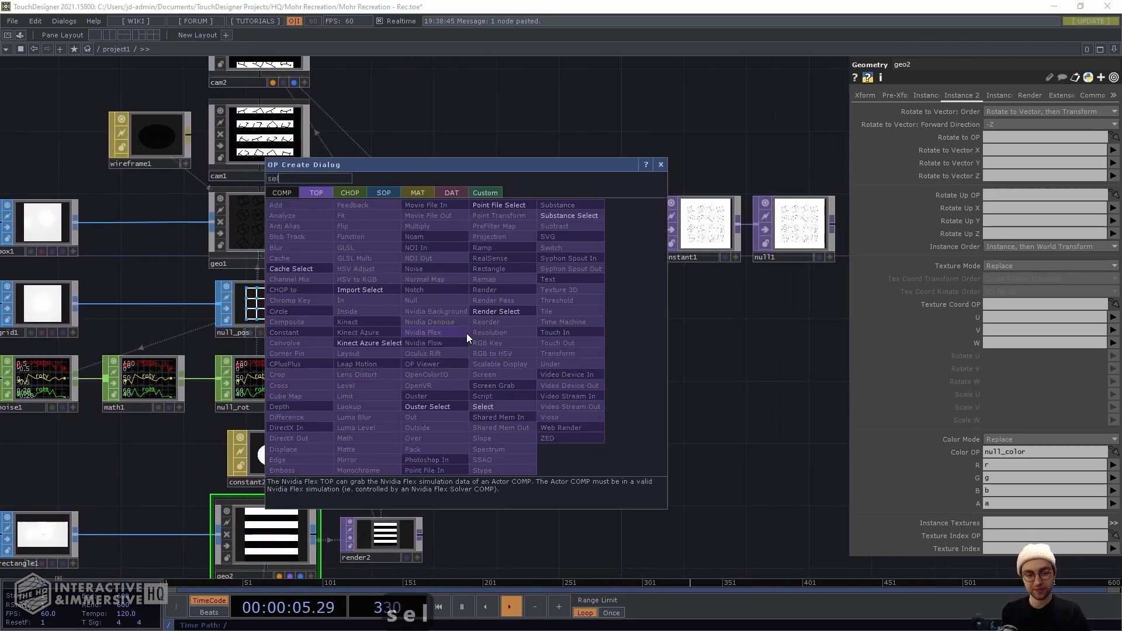
text(ect)
key(Return)
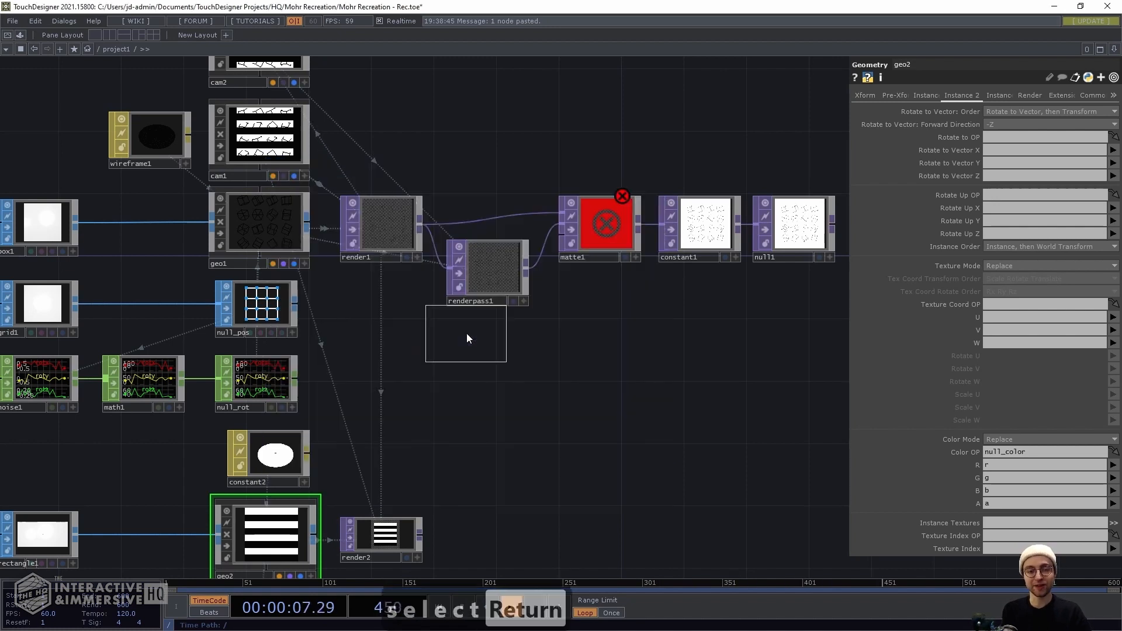
click(467, 333)
drag(466, 333, 485, 359)
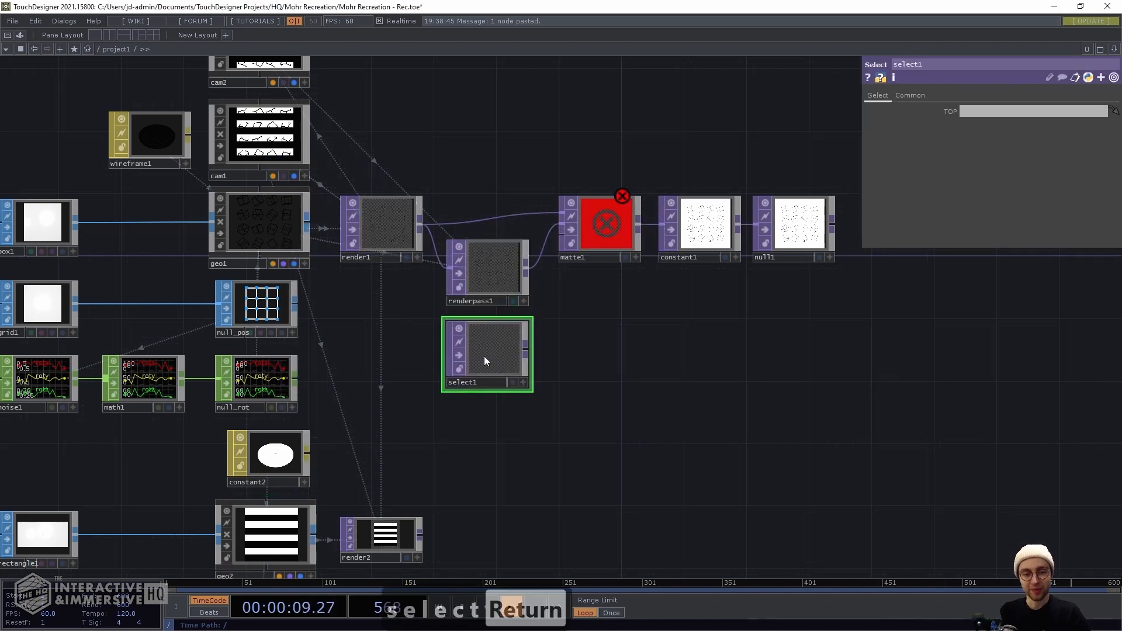
Set select1's source TOP to render2 and connect its output to matte1's third input
drag(387, 551, 517, 159)
scroll(616, 364, up, 3)
drag(641, 267, 510, 287)
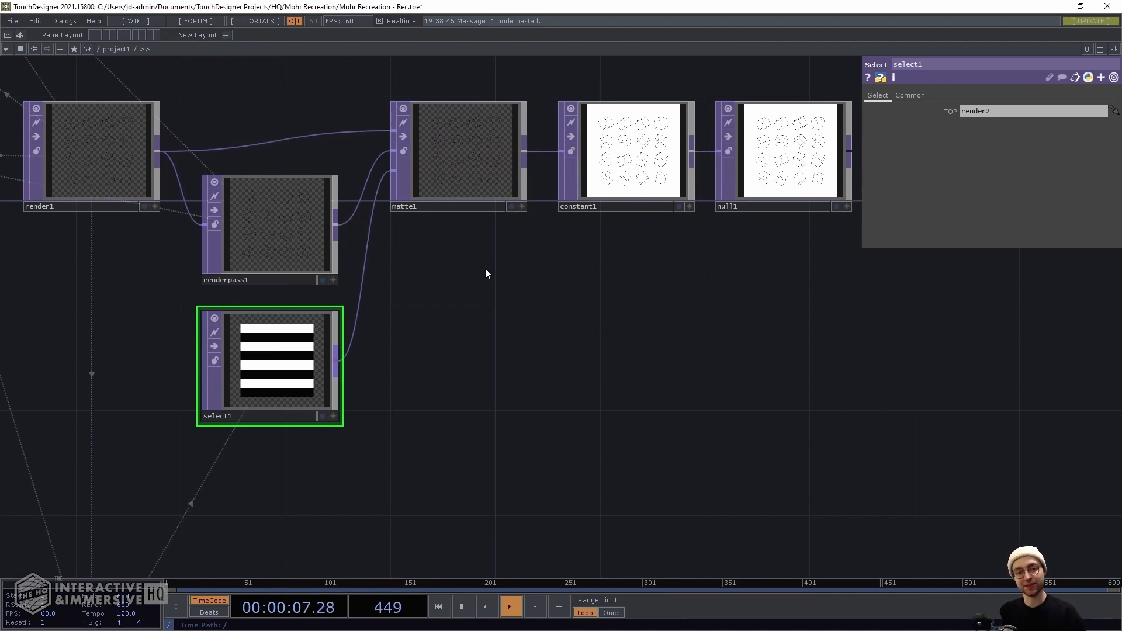
Set matte1's Matte Channel to Luminance
click(465, 107)
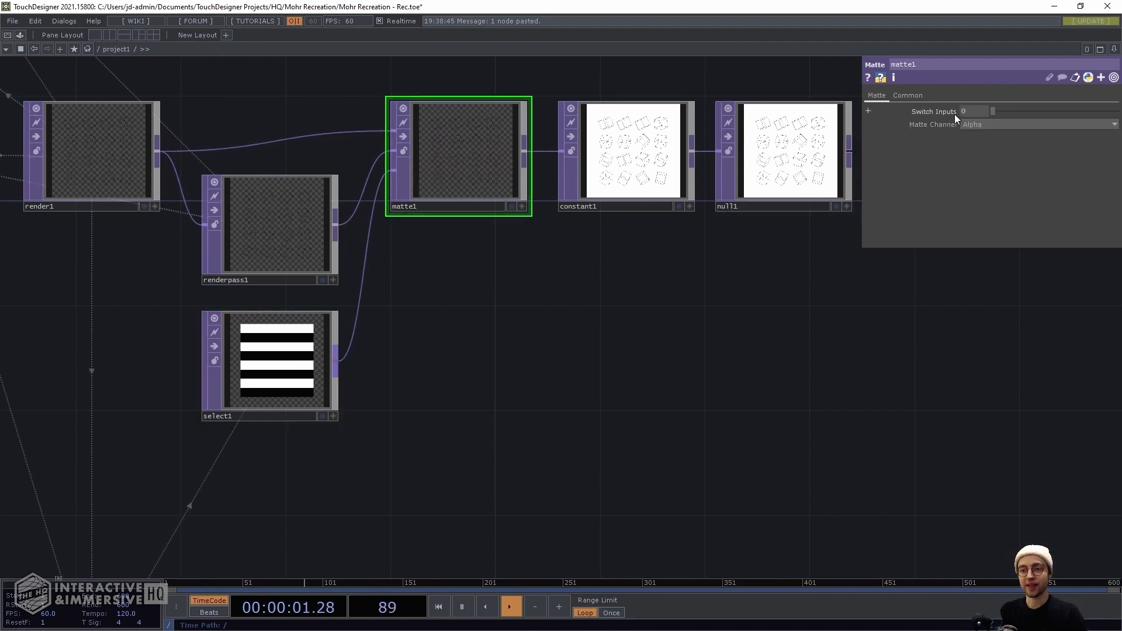
click(1003, 124)
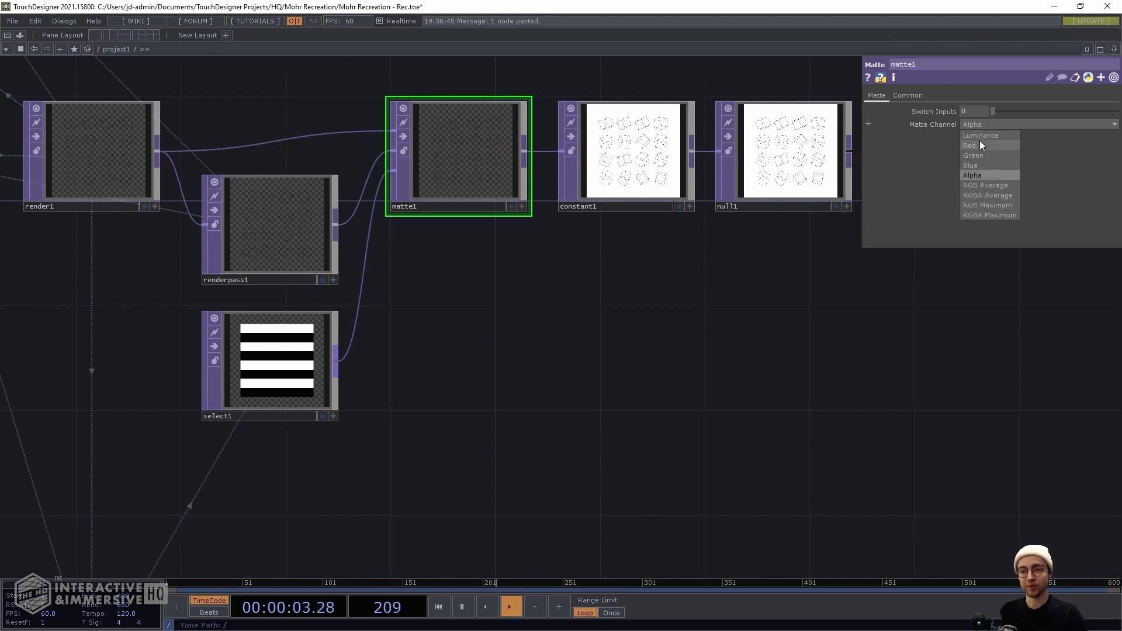
click(983, 136)
View null1's output in a separate window, examine the matted cube grid, and close the window
drag(778, 320, 577, 334)
scroll(576, 335, down, 1)
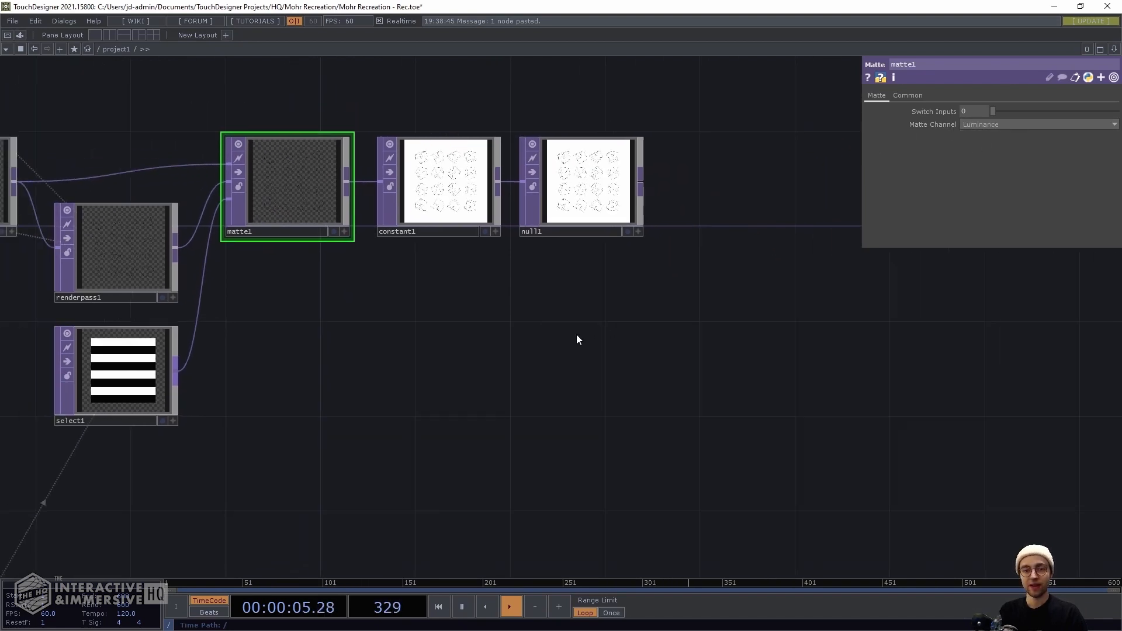
scroll(576, 339, down, 1)
click(571, 185)
right_click(571, 187)
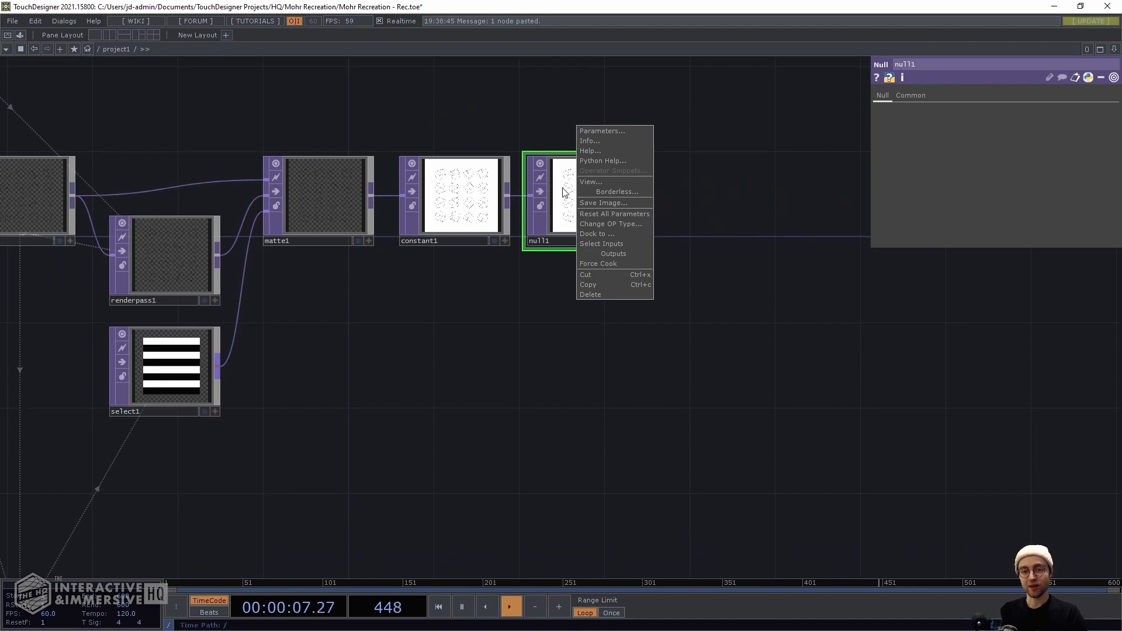
click(592, 182)
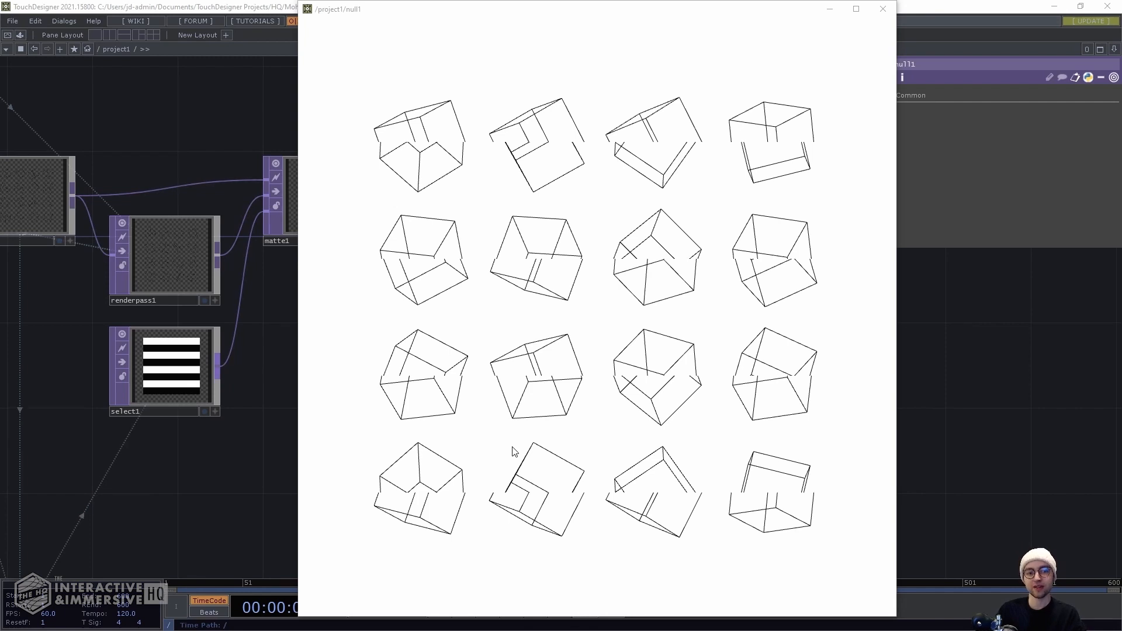
drag(84, 347, 472, 431)
click(881, 14)
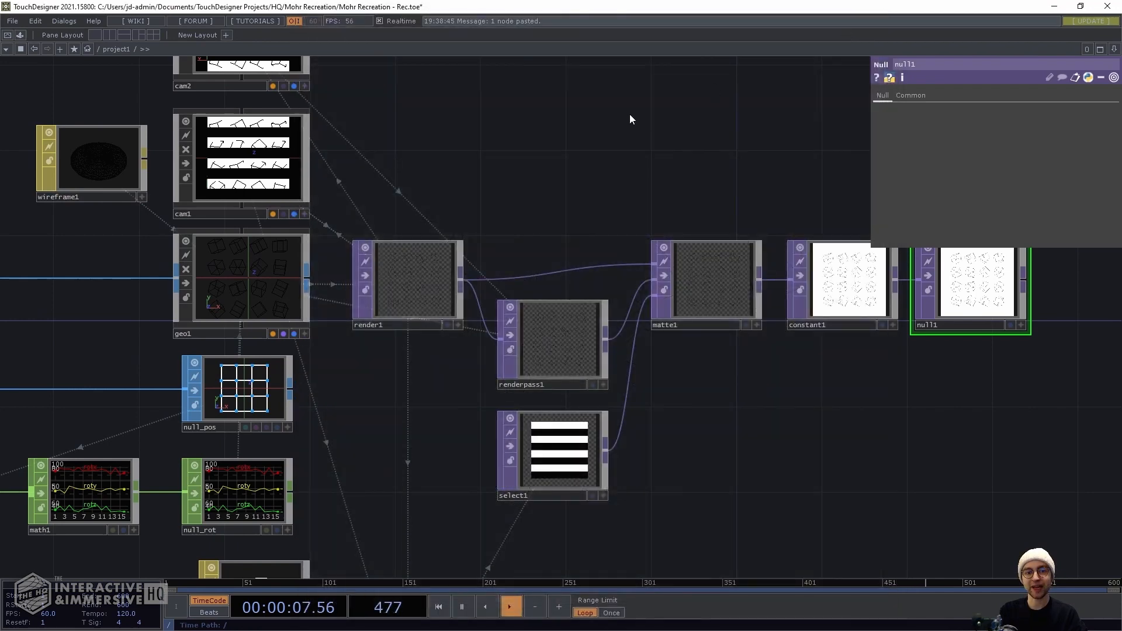
Select cam1 and compare the cube slices in the cam1 and cam2 views up close
drag(654, 161, 747, 307)
click(307, 312)
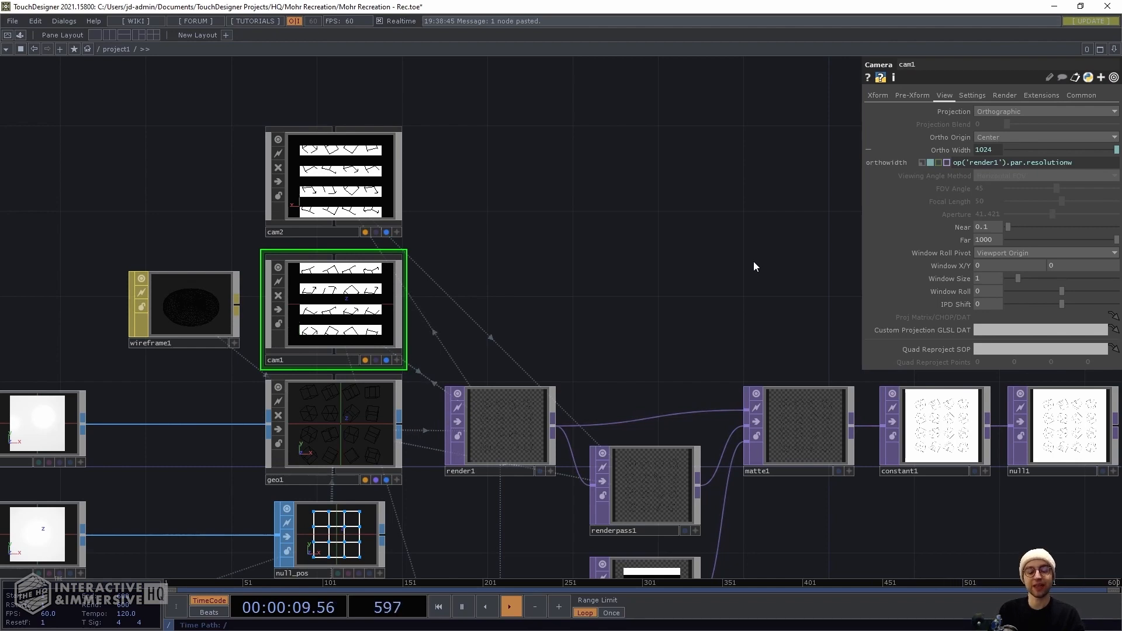
scroll(451, 230, up, 5)
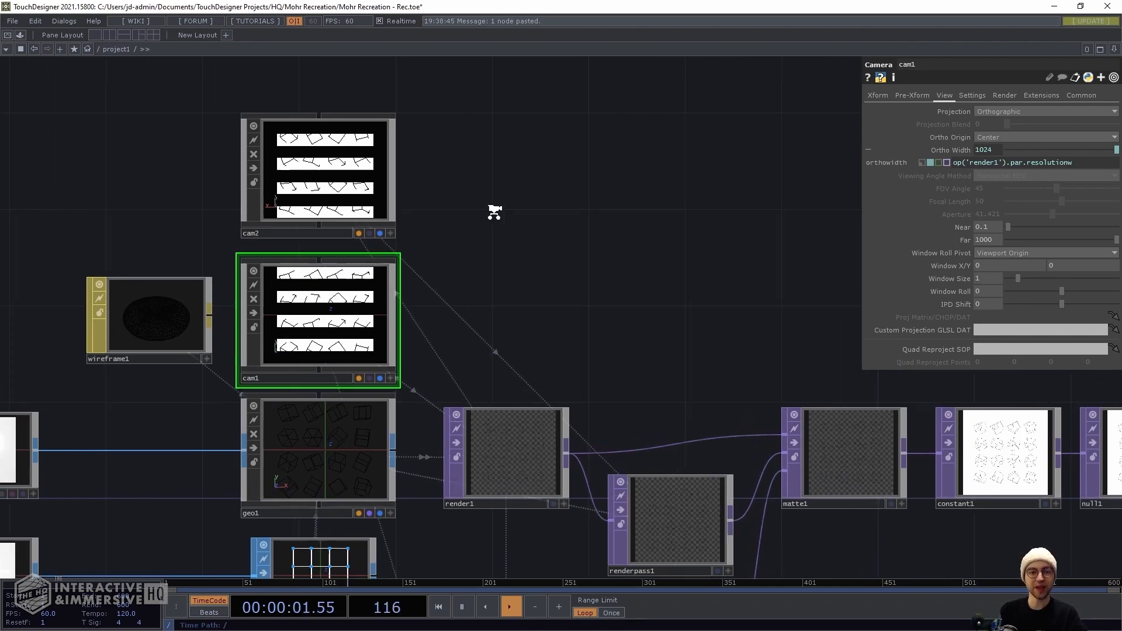
drag(476, 195, 669, 242)
scroll(99, 216, up, 5)
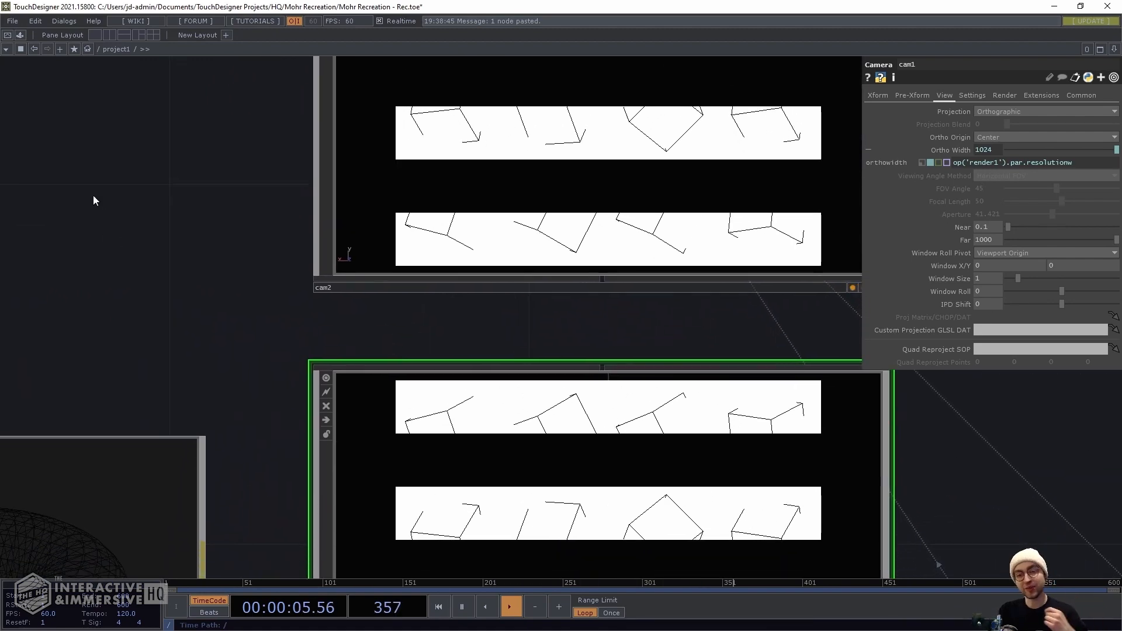
scroll(135, 244, up, 3)
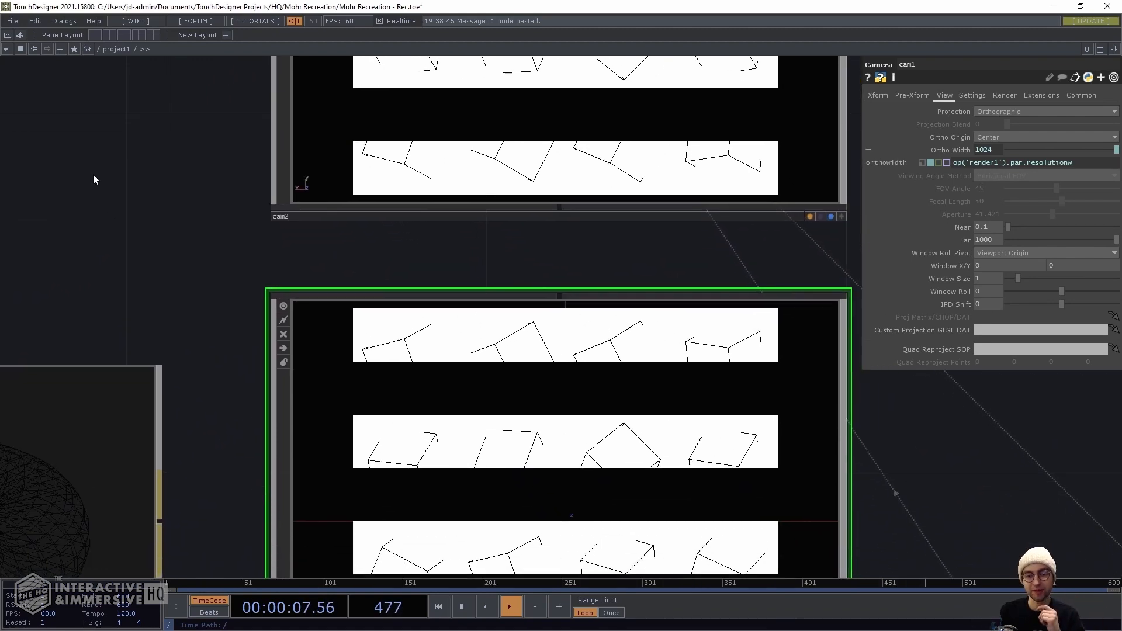
drag(184, 256, 103, 173)
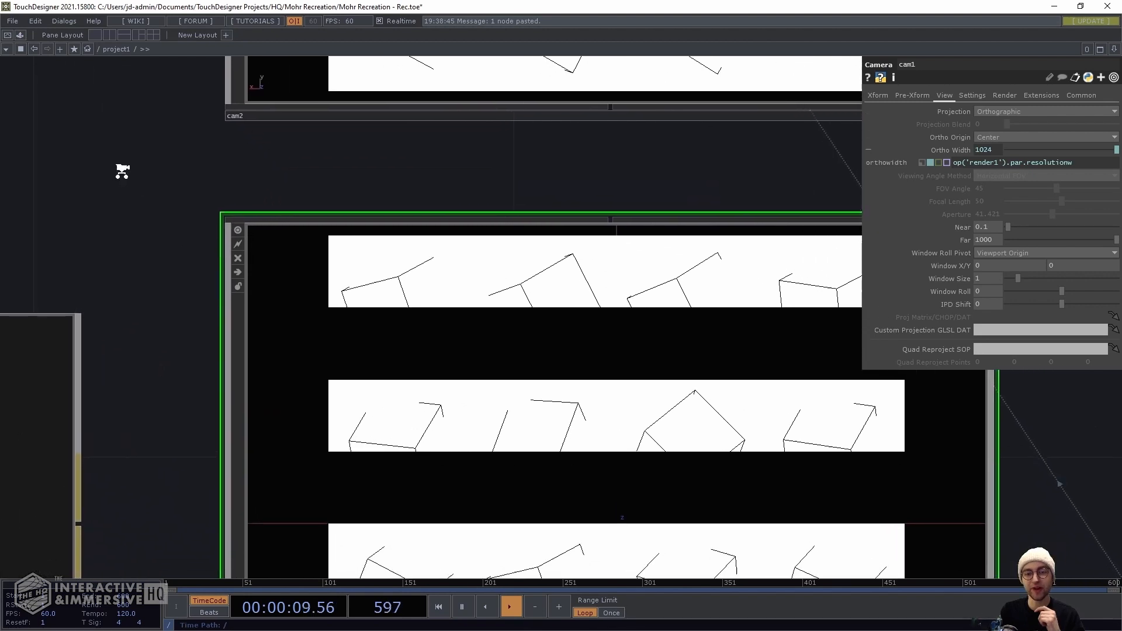
scroll(155, 188, up, 2)
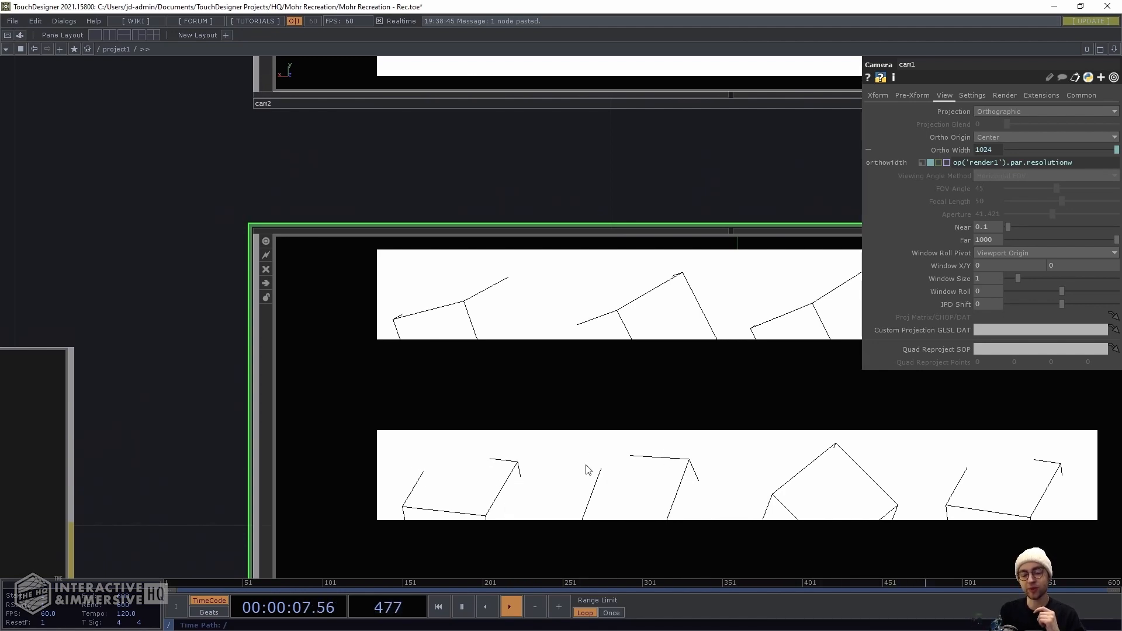
scroll(547, 192, down, 1)
scroll(547, 192, down, 5)
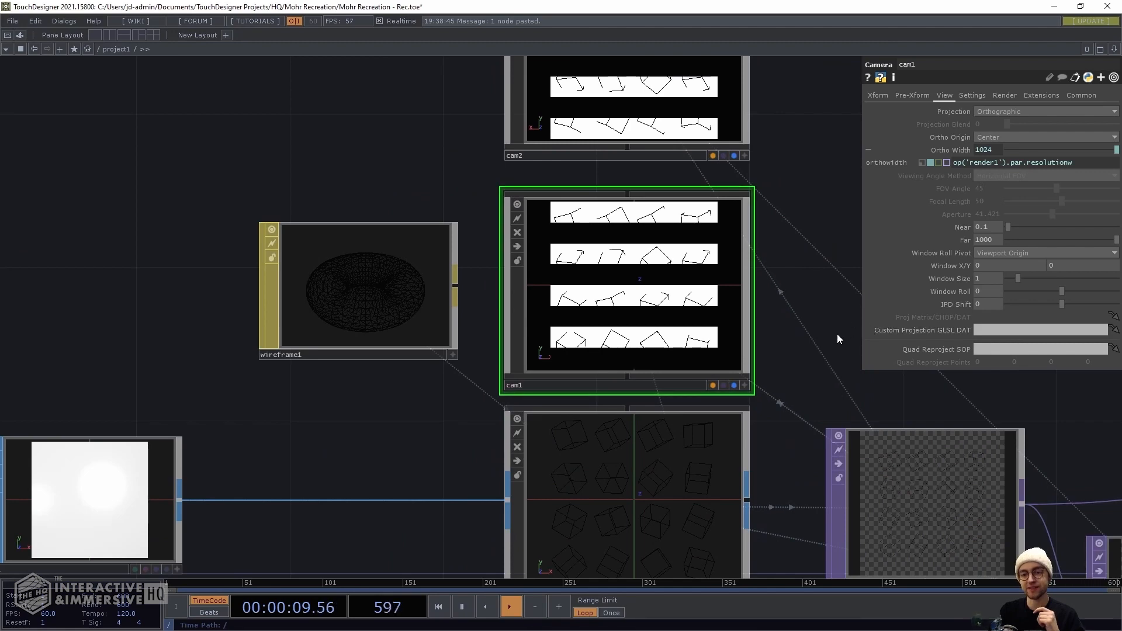
drag(837, 332, 785, 327)
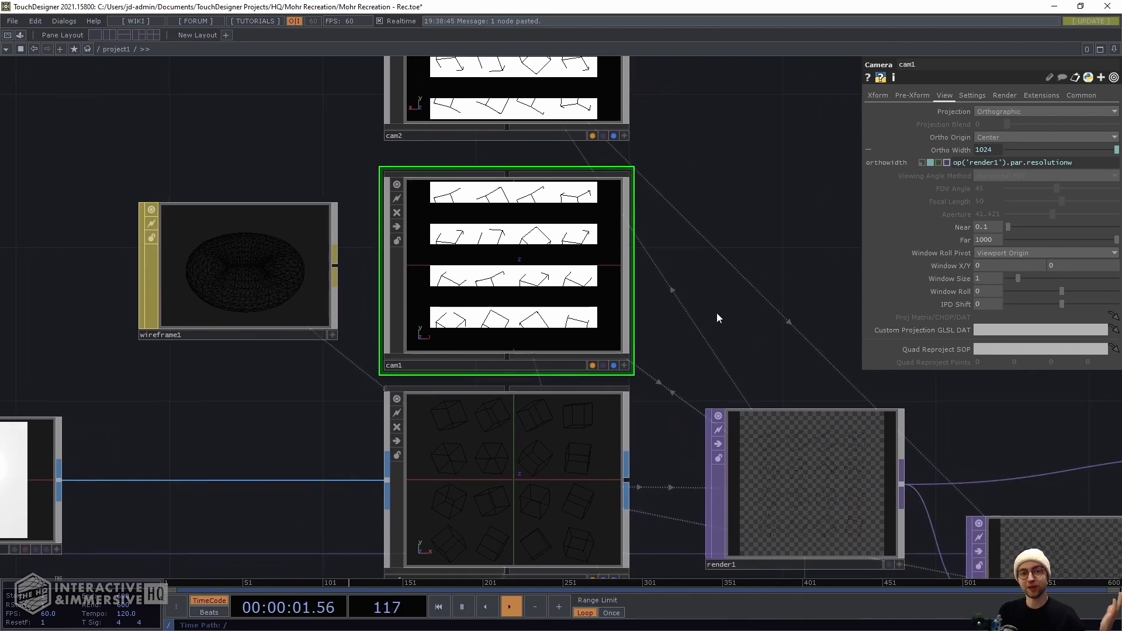
Review the overall network, from the cameras and instanced geometry to render2, select1 and matte1
scroll(714, 316, down, 3)
scroll(615, 351, down, 2)
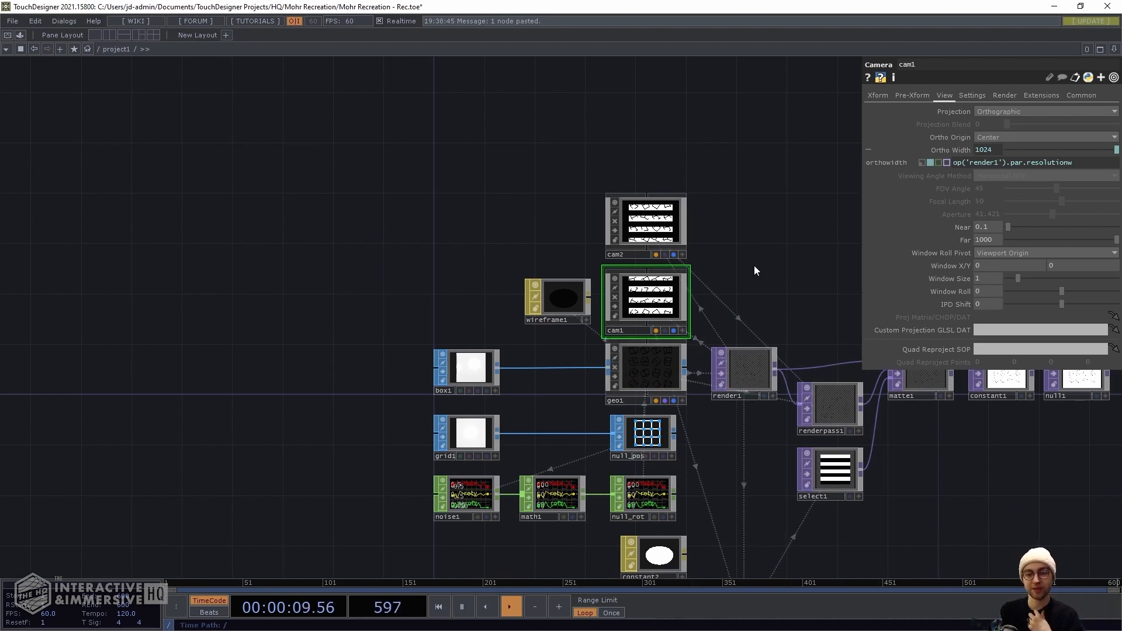
drag(754, 270, 603, 206)
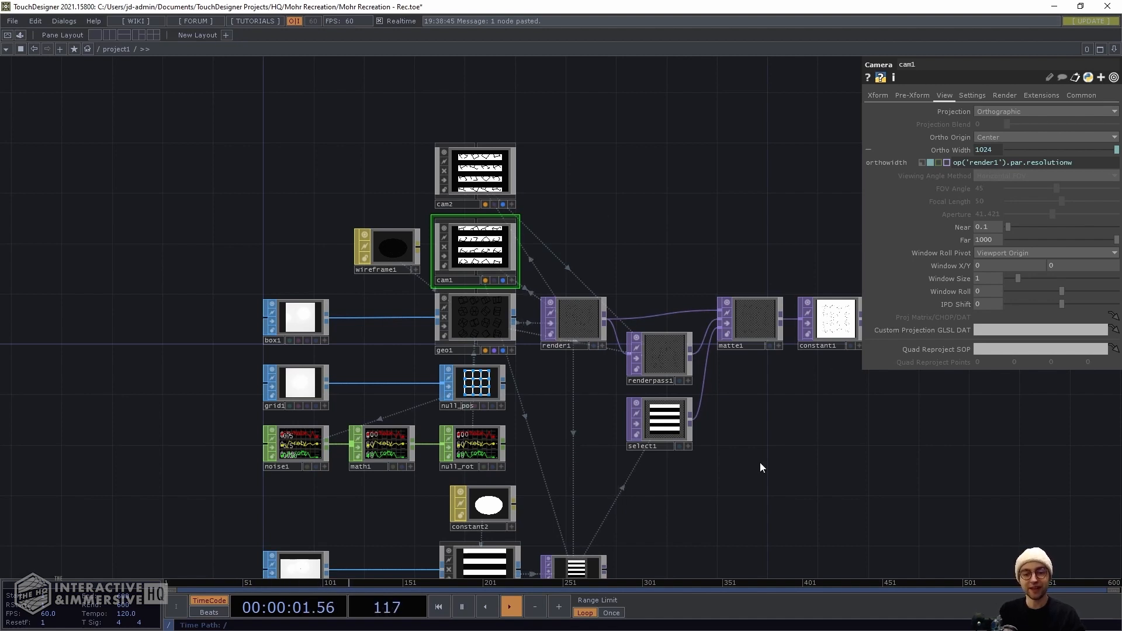
drag(760, 462, 758, 360)
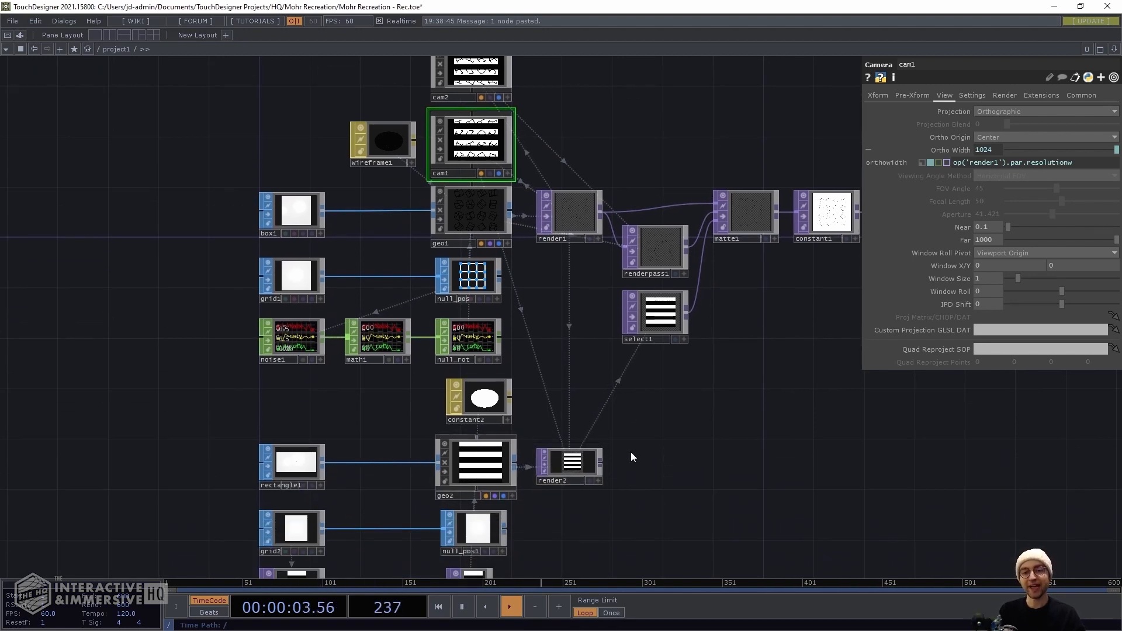